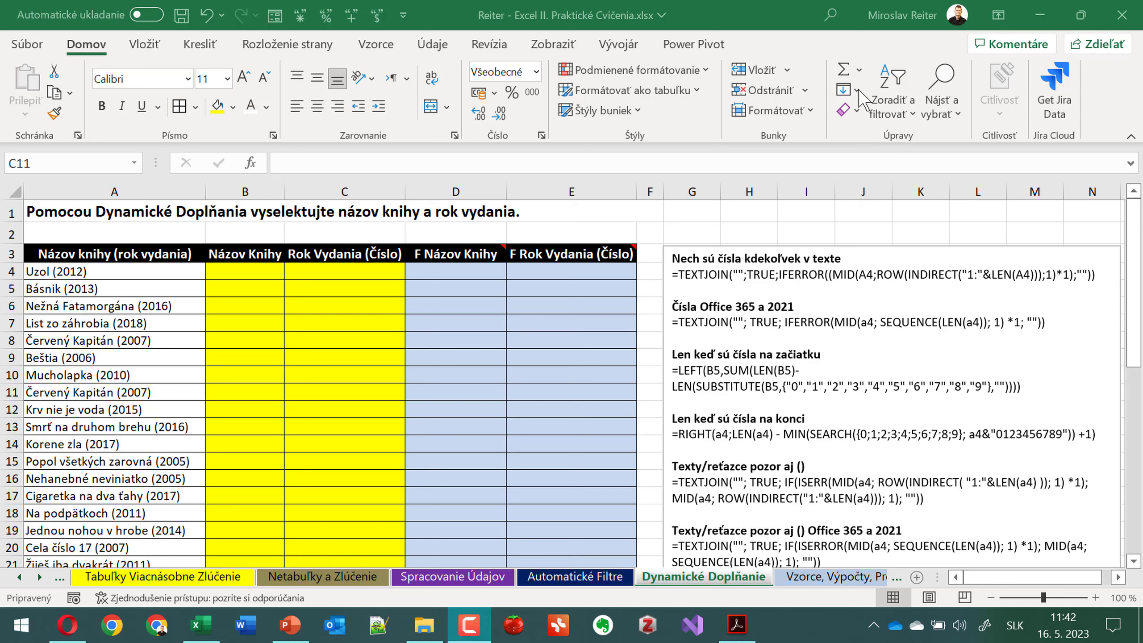
- Type example titles Uzol and Básnik in B4:B5 and accept the suggested title fill
{"action": "left_click", "coordinate": [857, 92]}
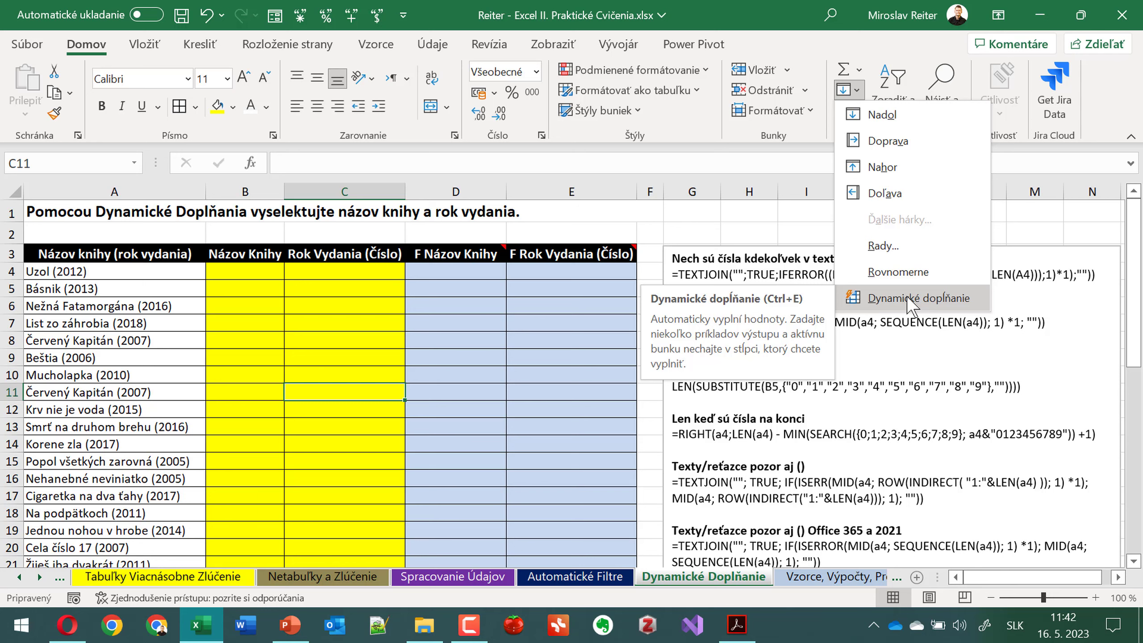
{"action": "left_click", "coordinate": [227, 276]}
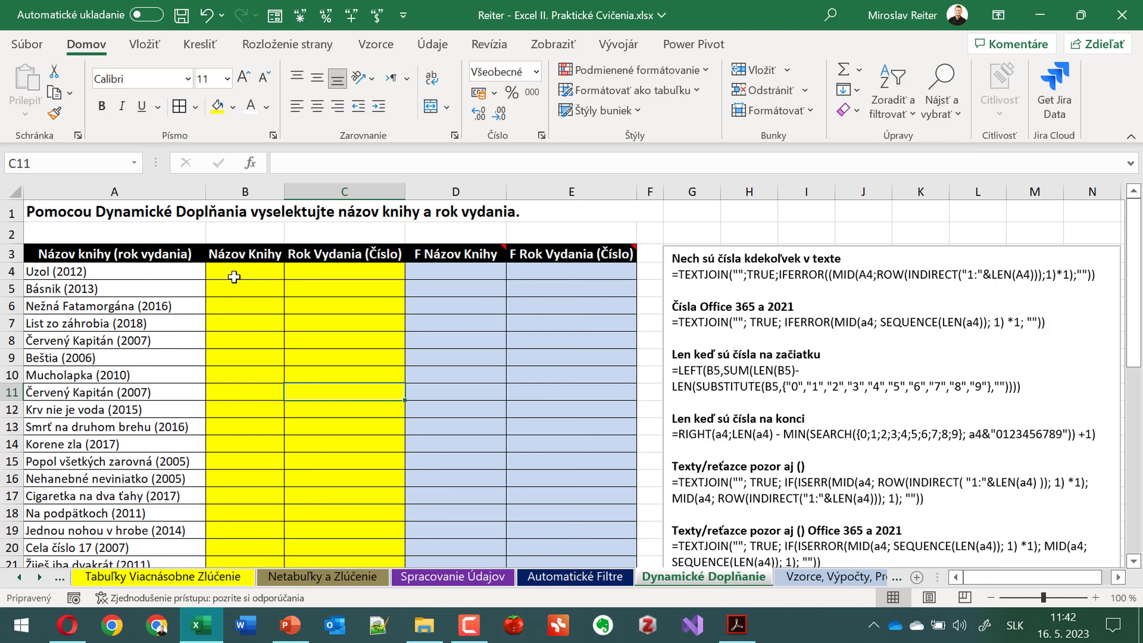
{"action": "left_click", "coordinate": [234, 276]}
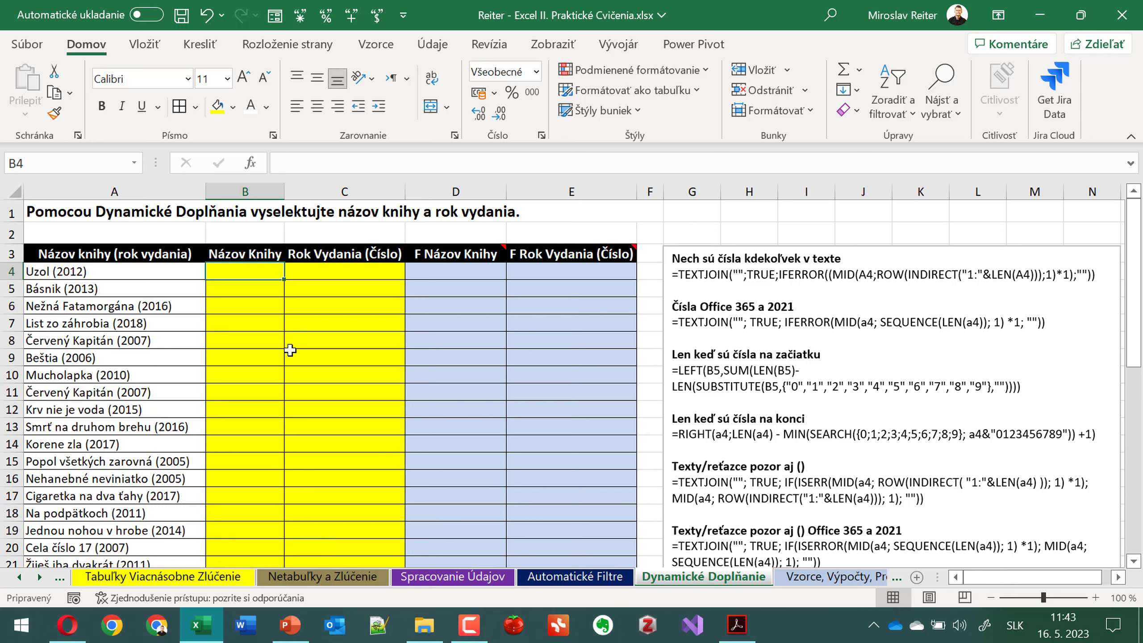
{"action": "type", "text": "Uzol"}
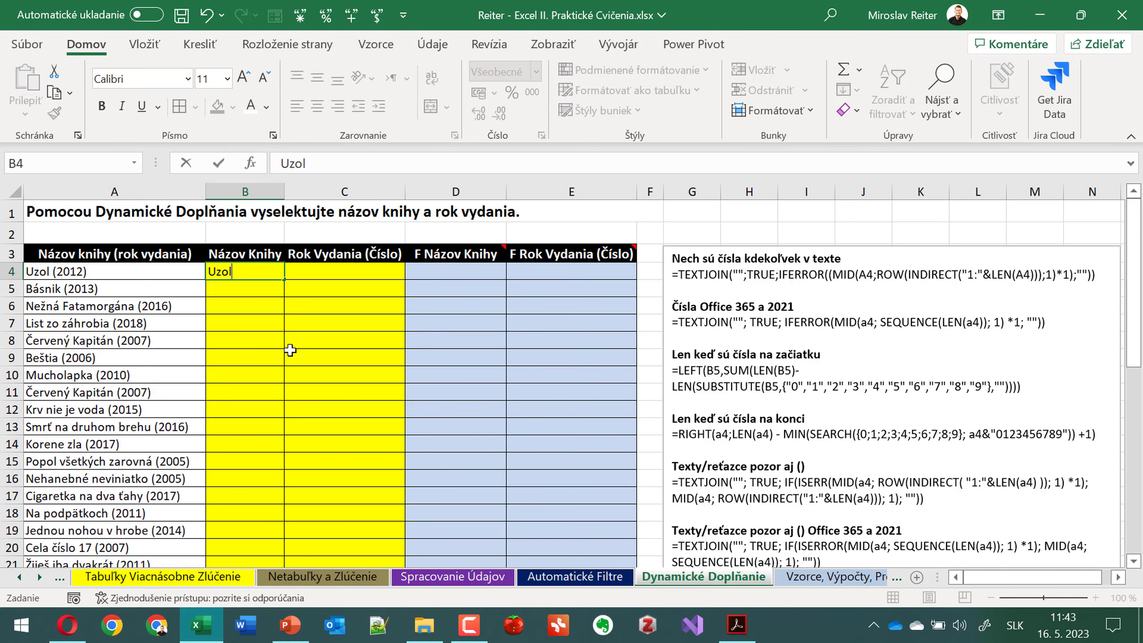
{"action": "key", "text": "Return"}
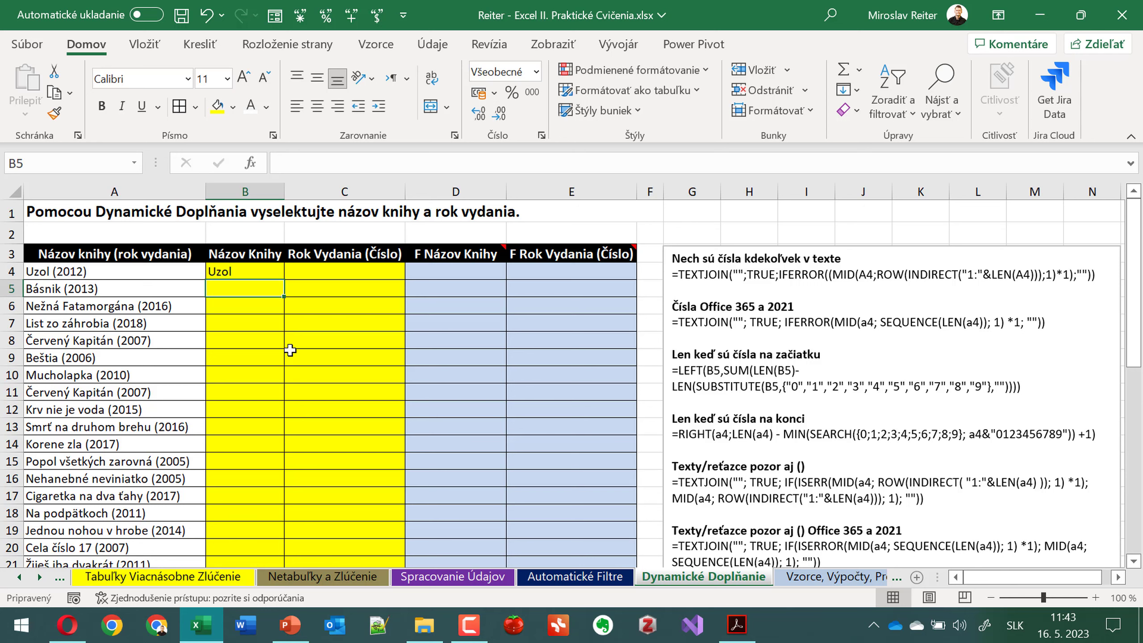
{"action": "type", "text": "Básnik"}
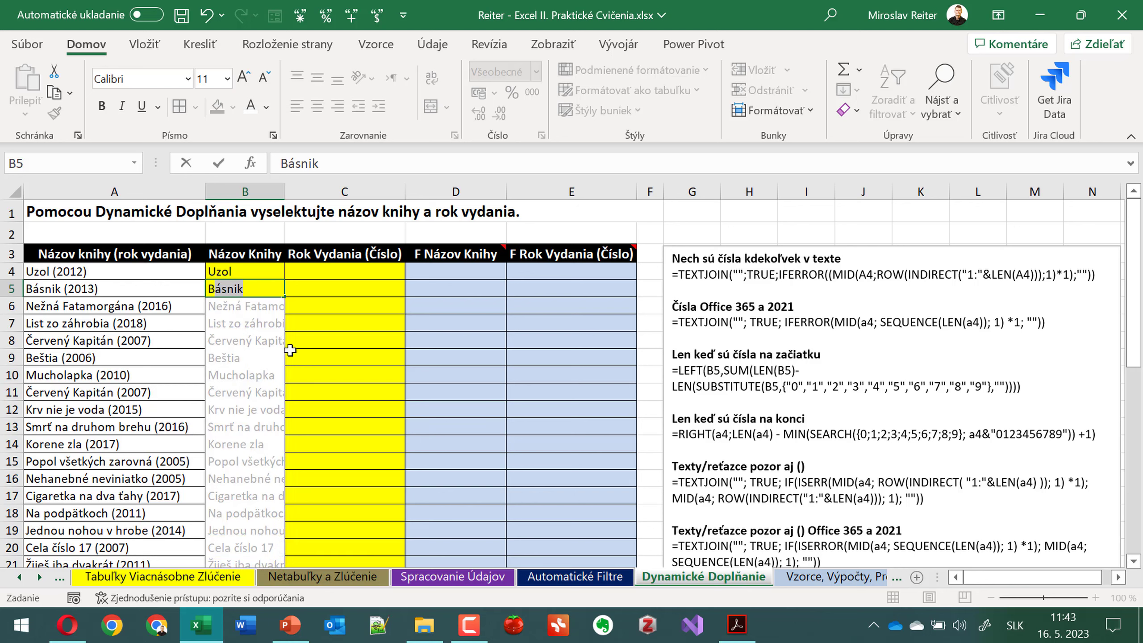
{"action": "key", "text": "Return"}
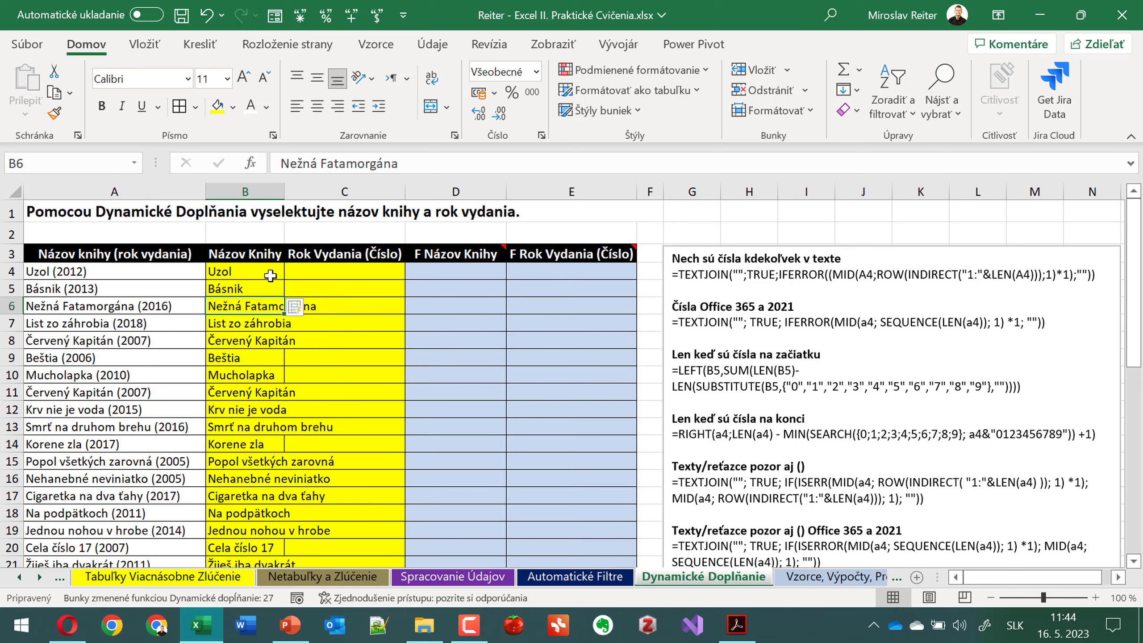
- Select the filled titles down to B31, then undo the fill to clear column B
{"action": "left_click_drag", "start_coordinate": [269, 273], "coordinate": [265, 583]}
{"action": "left_click", "coordinate": [275, 380]}
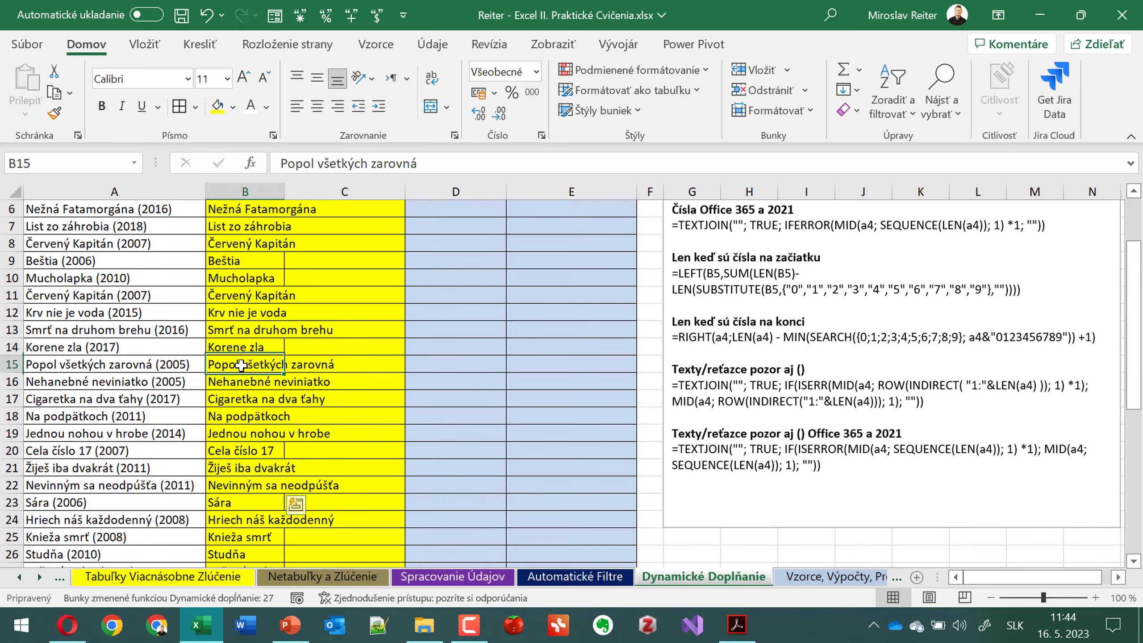
{"action": "scroll", "coordinate": [252, 333], "scroll_direction": "up", "scroll_amount": 2}
{"action": "left_click", "coordinate": [233, 273]}
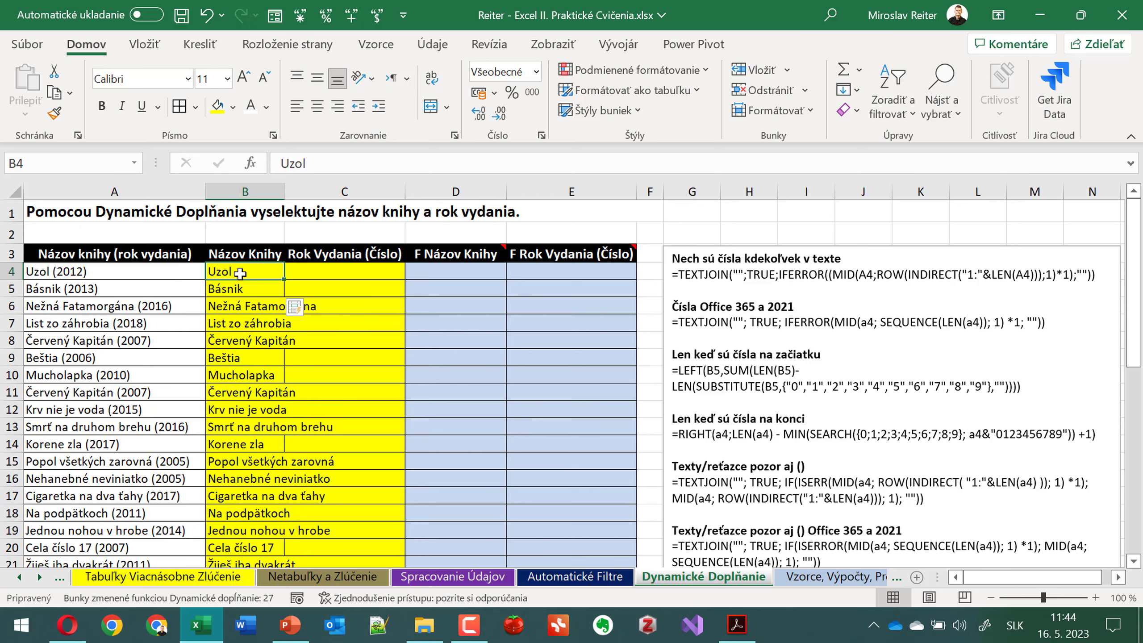
{"action": "key", "text": "ctrl+shift+Down"}
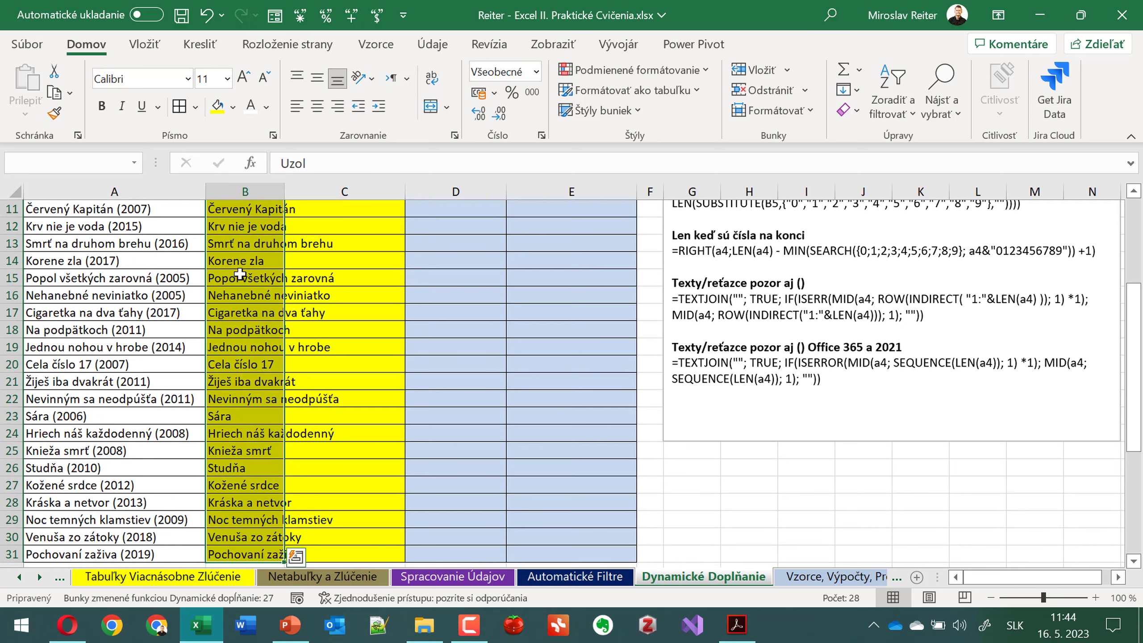
{"action": "key", "text": "ctrl+z"}
{"action": "key", "text": "ctrl+z"}
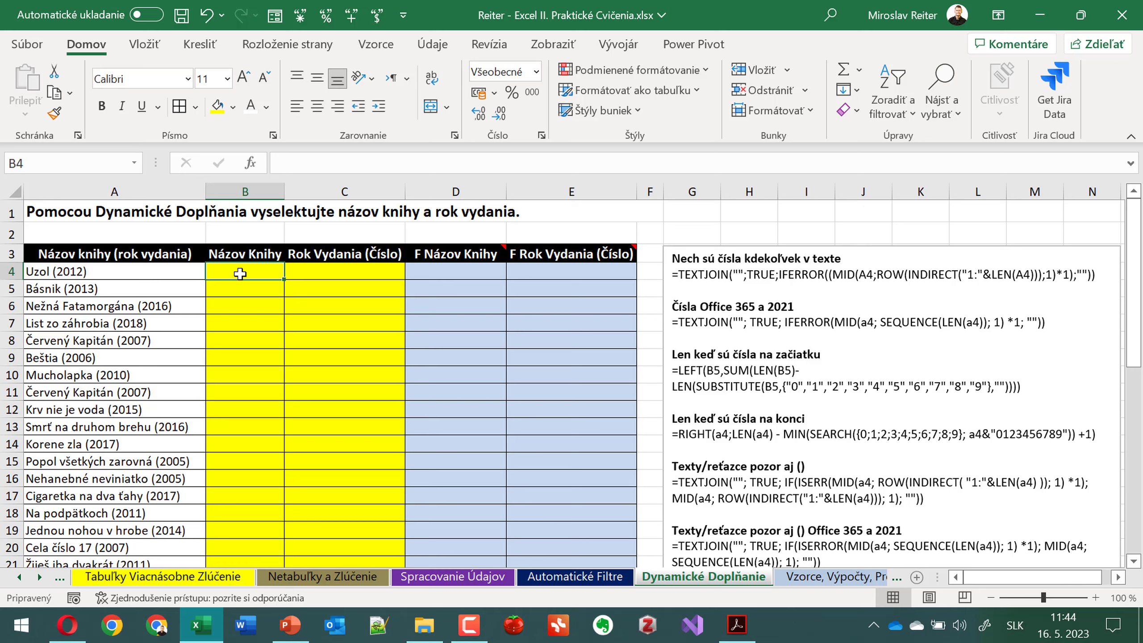
- Re-enter Uzol in B4 and Flash Fill the remaining book titles with Ctrl+E
{"action": "type", "text": "Uz"}
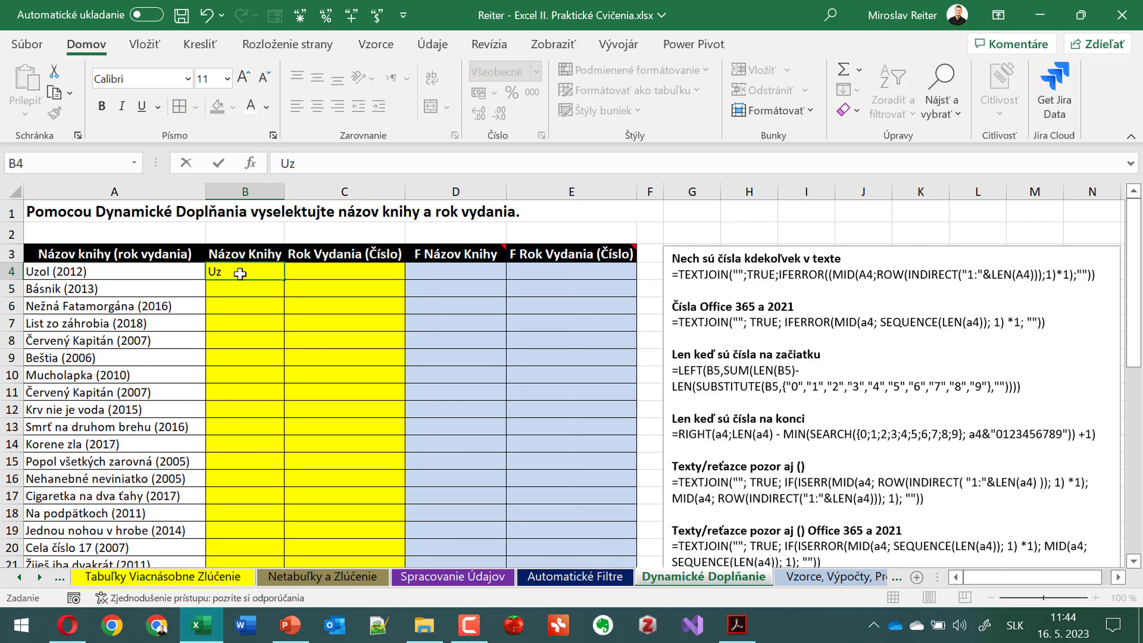
{"action": "type", "text": "ol"}
{"action": "key", "text": "Return"}
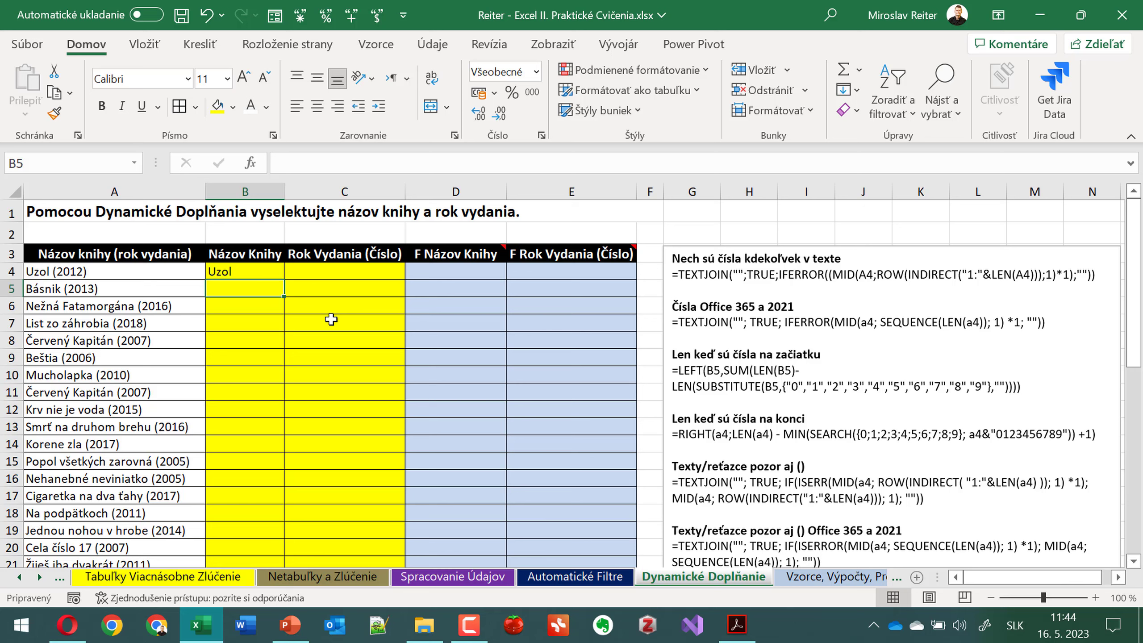
{"action": "key", "text": "ctrl+e"}
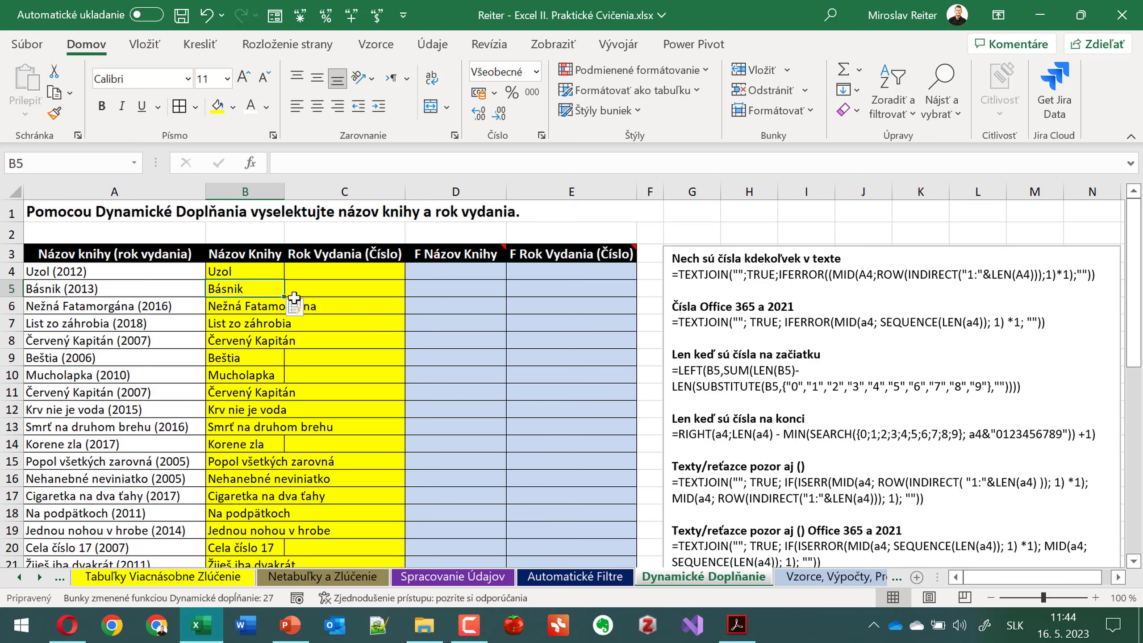
{"action": "left_click", "coordinate": [345, 269]}
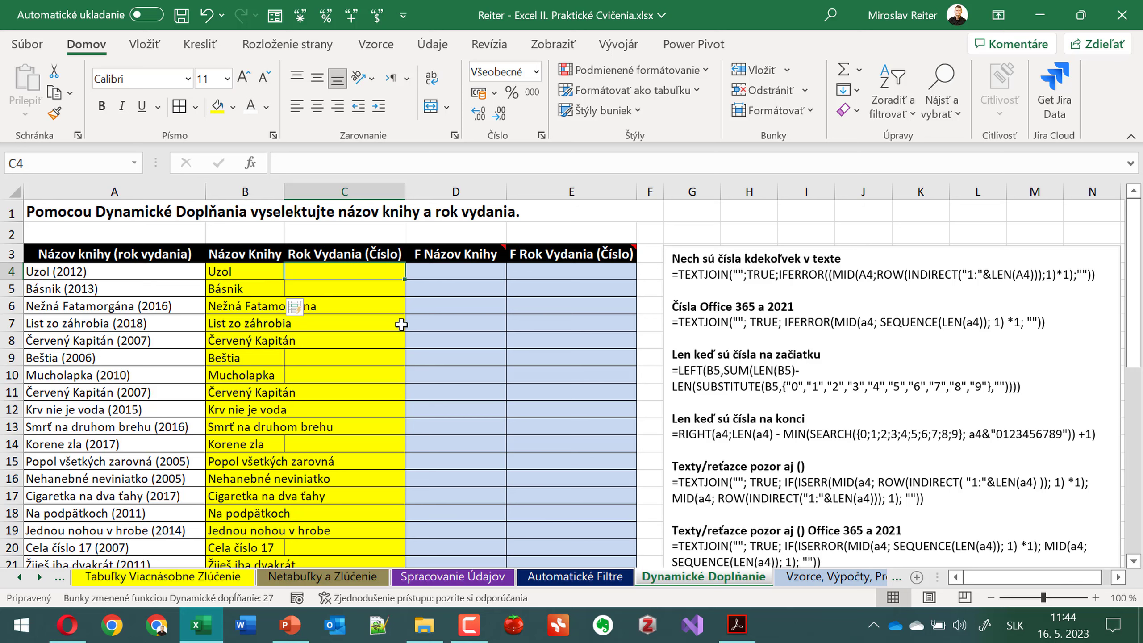
- Enter 2012 in C4 and Flash Fill the publication years down column C
{"action": "type", "text": "201"}
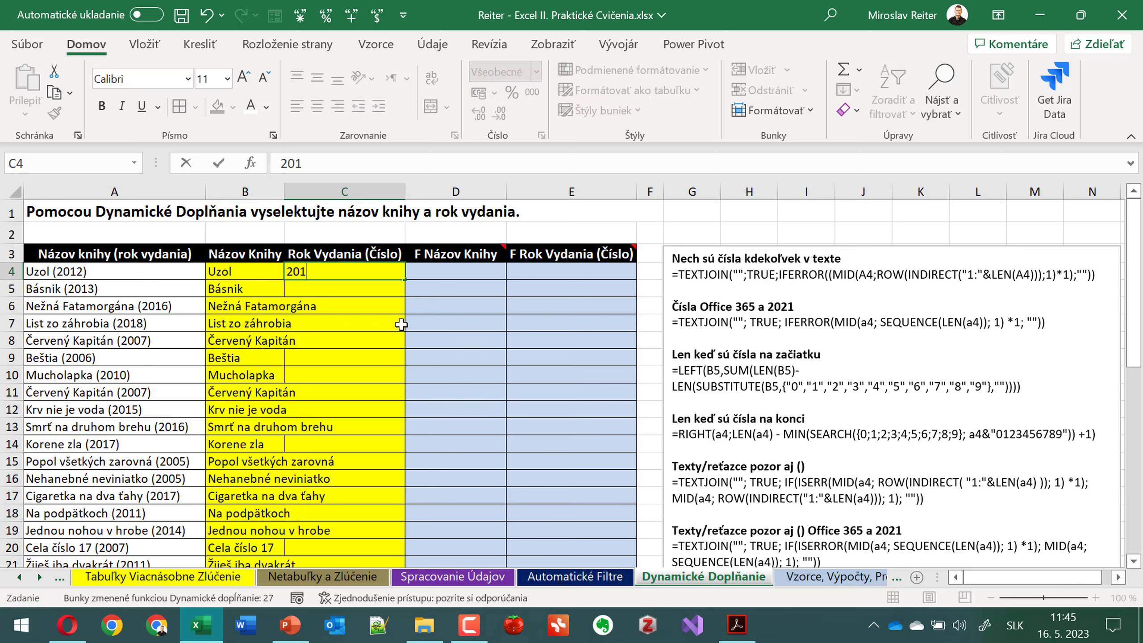
{"action": "type", "text": "2"}
{"action": "key", "text": "Return"}
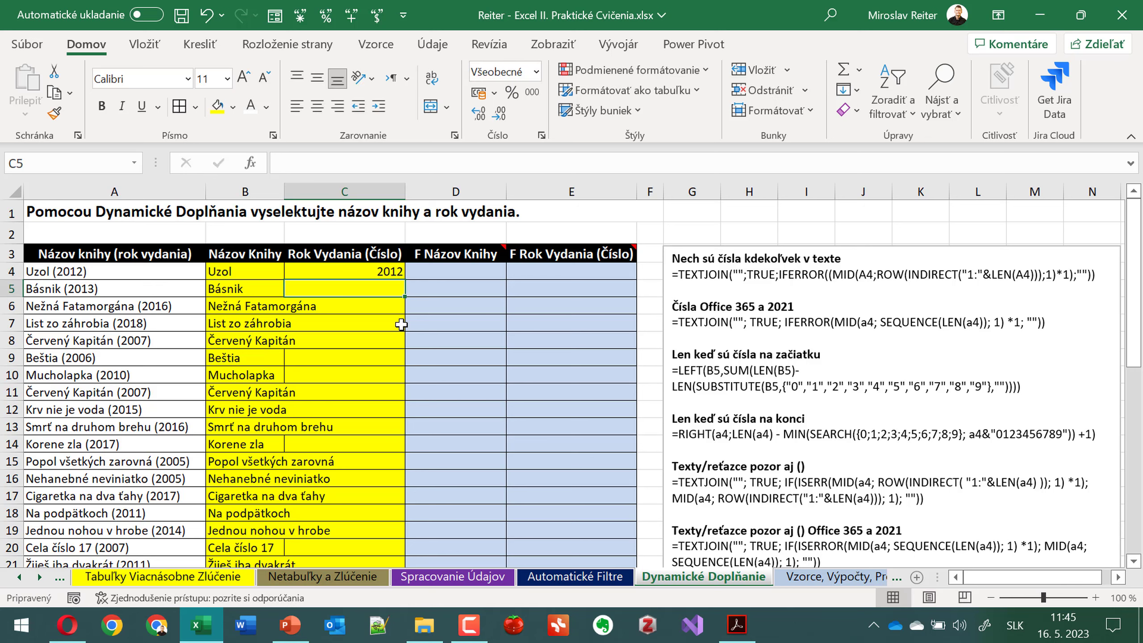
{"action": "key", "text": "ctrl+e"}
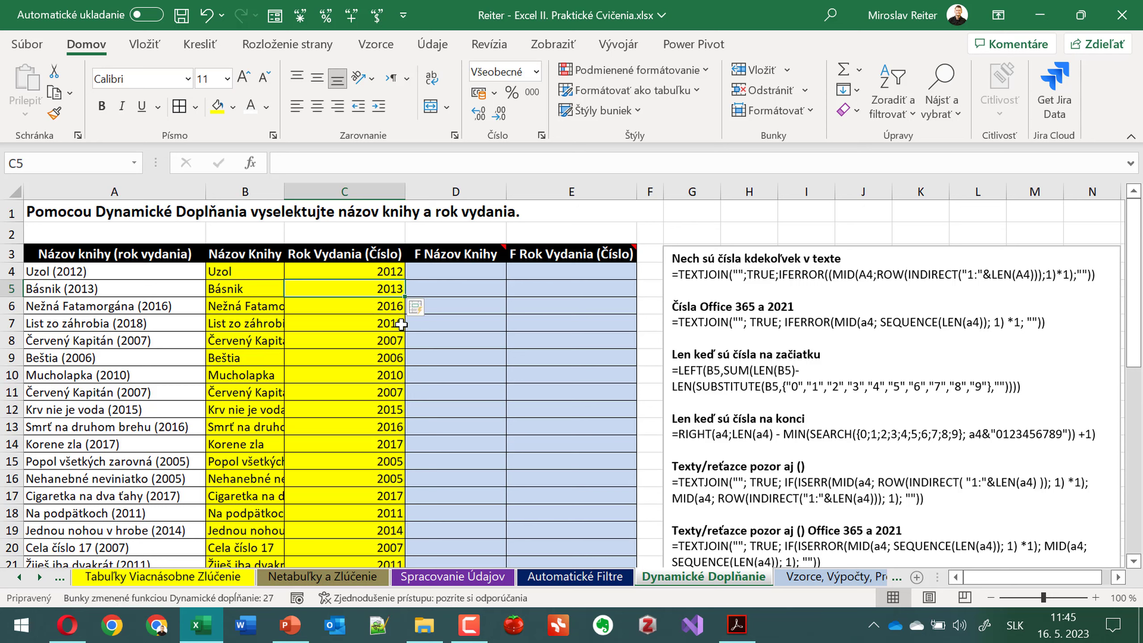
{"action": "left_click", "coordinate": [255, 289]}
{"action": "left_click", "coordinate": [341, 288]}
{"action": "scroll", "coordinate": [261, 321], "scroll_direction": "down", "scroll_amount": 3}
{"action": "scroll", "coordinate": [288, 342], "scroll_direction": "down", "scroll_amount": 3}
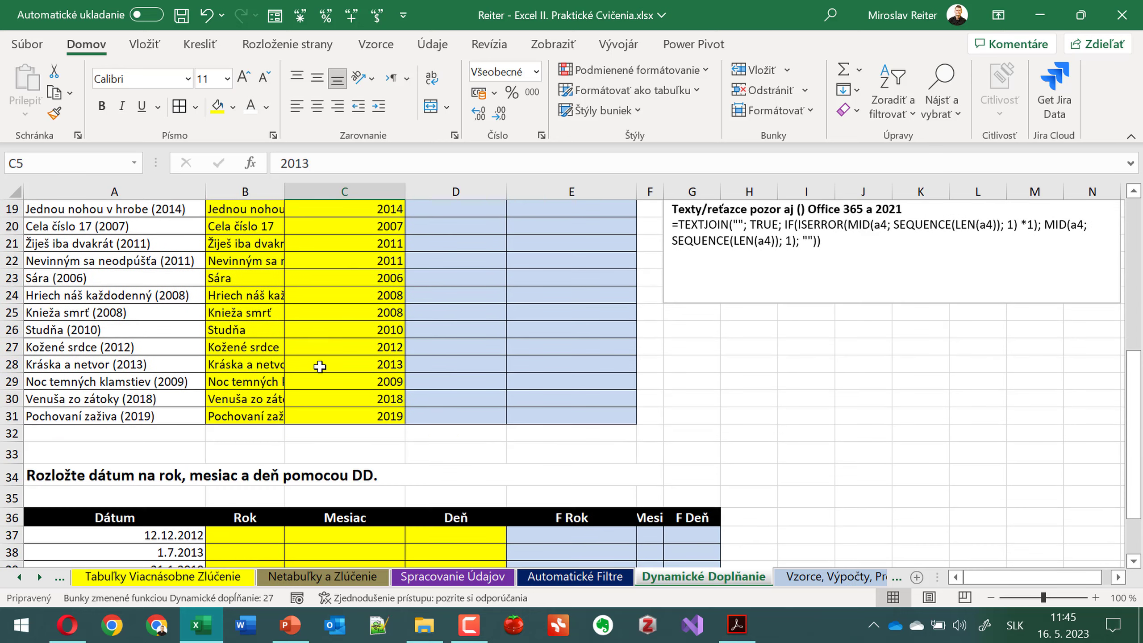
{"action": "scroll", "coordinate": [315, 360], "scroll_direction": "down", "scroll_amount": 2}
- Enter 2012 in B37 and Flash Fill the Rok column from the dates
{"action": "left_click", "coordinate": [417, 464]}
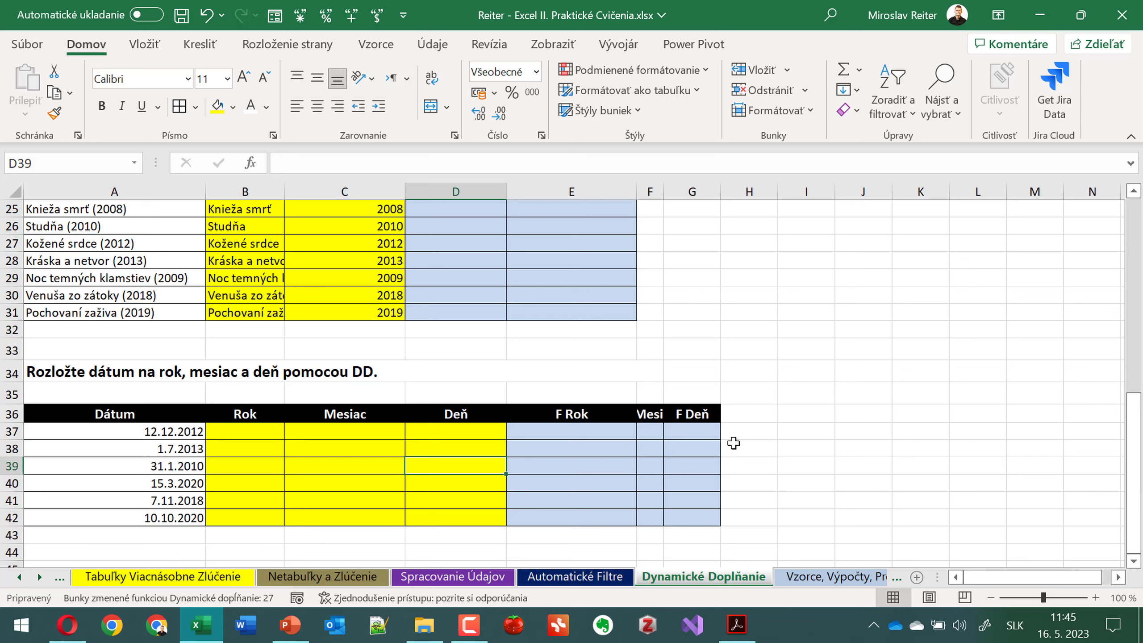
{"action": "left_click", "coordinate": [250, 433]}
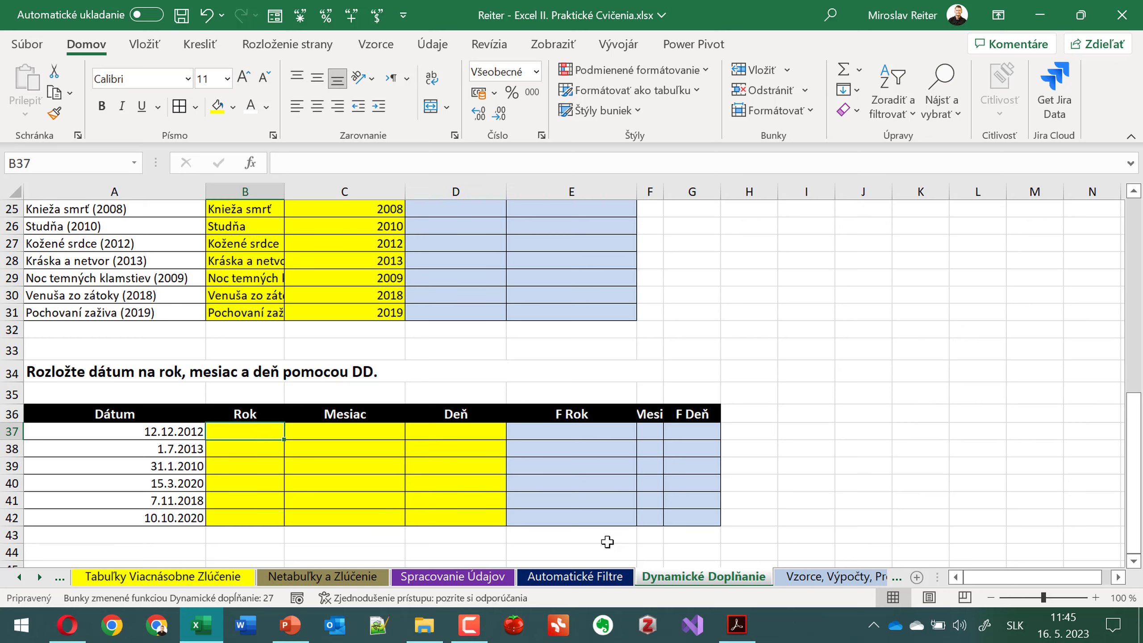
{"action": "type", "text": "2012"}
{"action": "key", "text": "Return"}
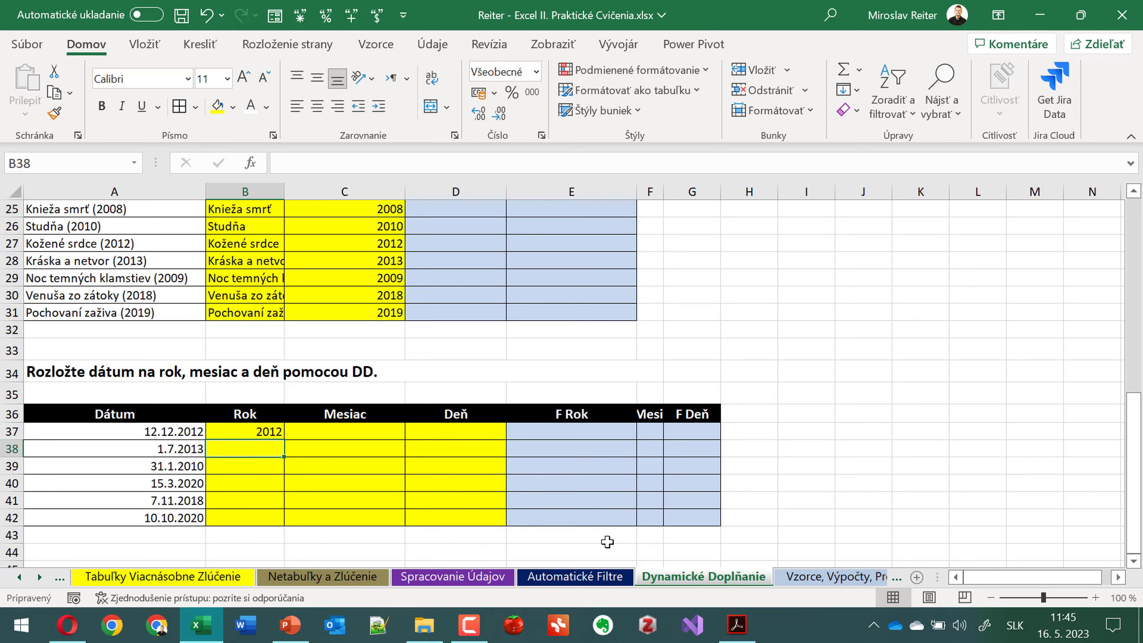
{"action": "key", "text": "ctrl+e"}
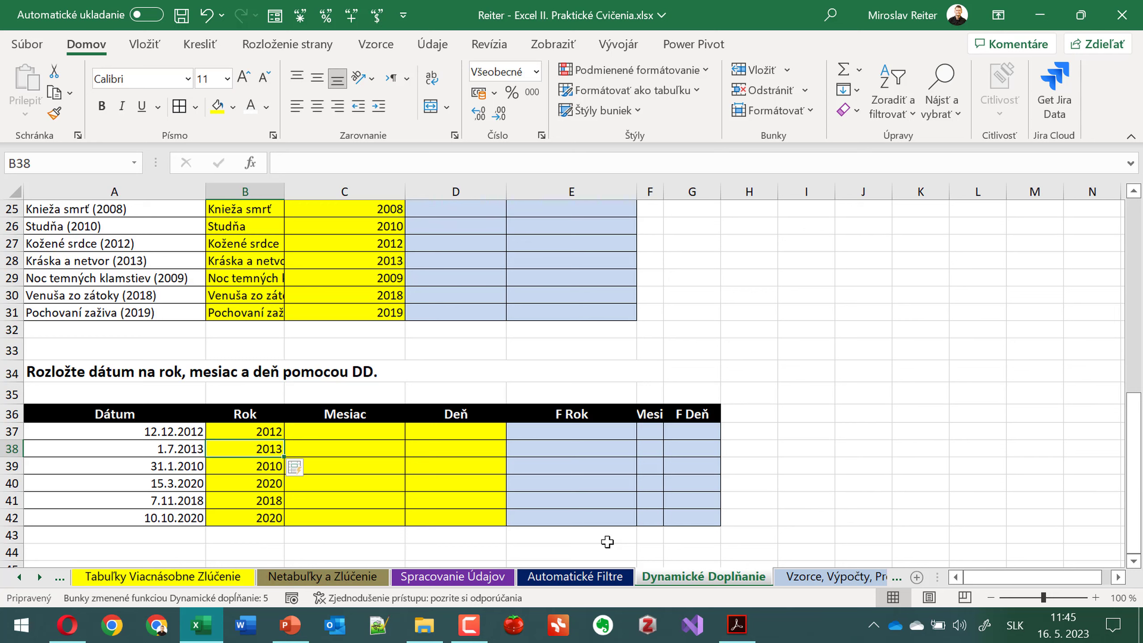
{"action": "key", "text": "Up"}
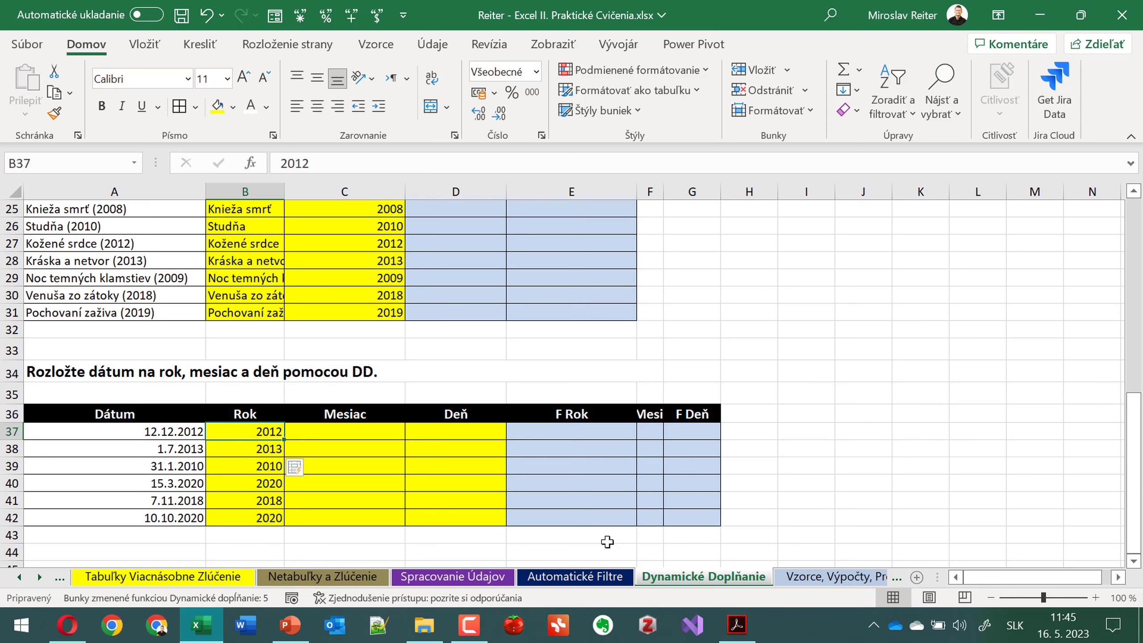
- Overwrite the A38 date with test text, then undo to restore 1.7.2013
{"action": "left_click", "coordinate": [202, 448]}
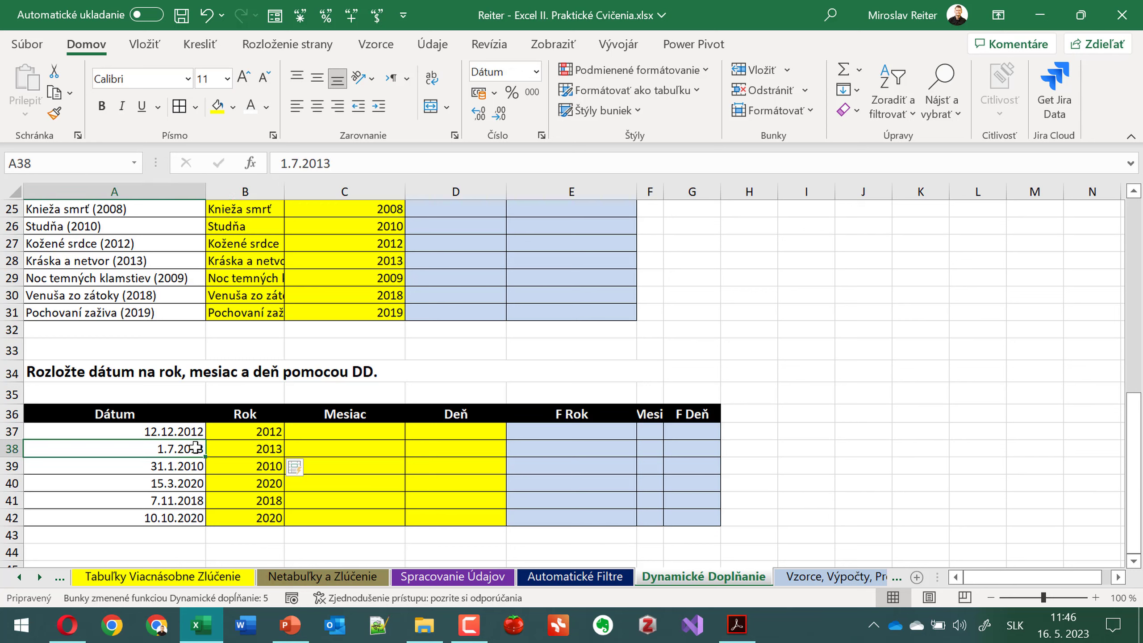
{"action": "type", "text": "sdfds"}
{"action": "key", "text": "Return"}
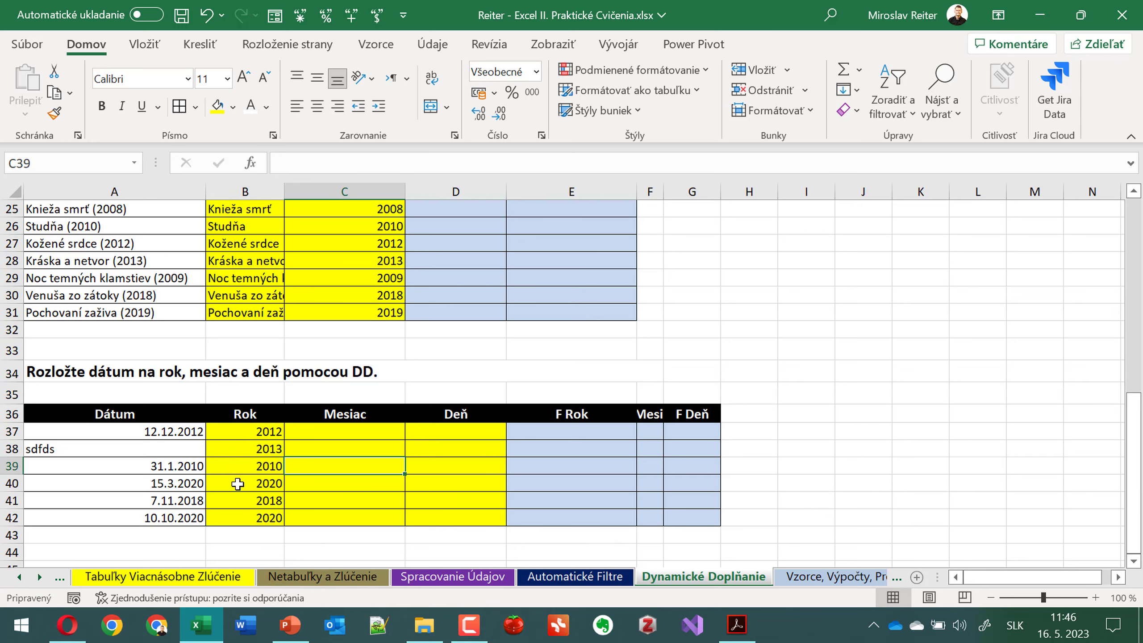
{"action": "left_click", "coordinate": [206, 14]}
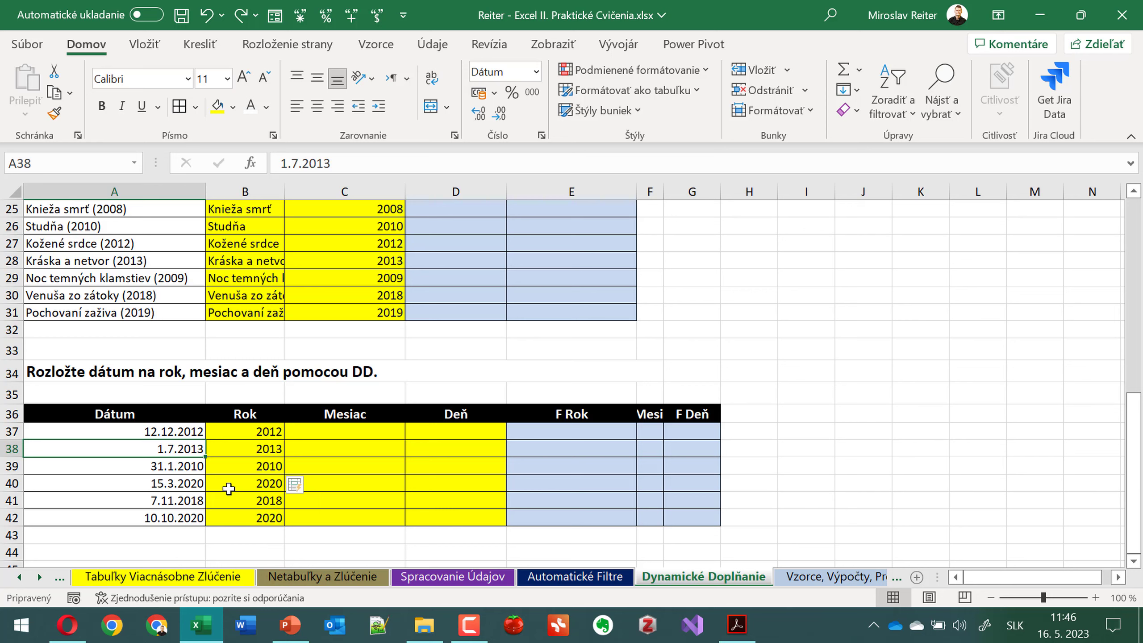
- Enter 12 in C37 and Flash Fill the Mesiac column
{"action": "left_click", "coordinate": [381, 431]}
{"action": "type", "text": "1"}
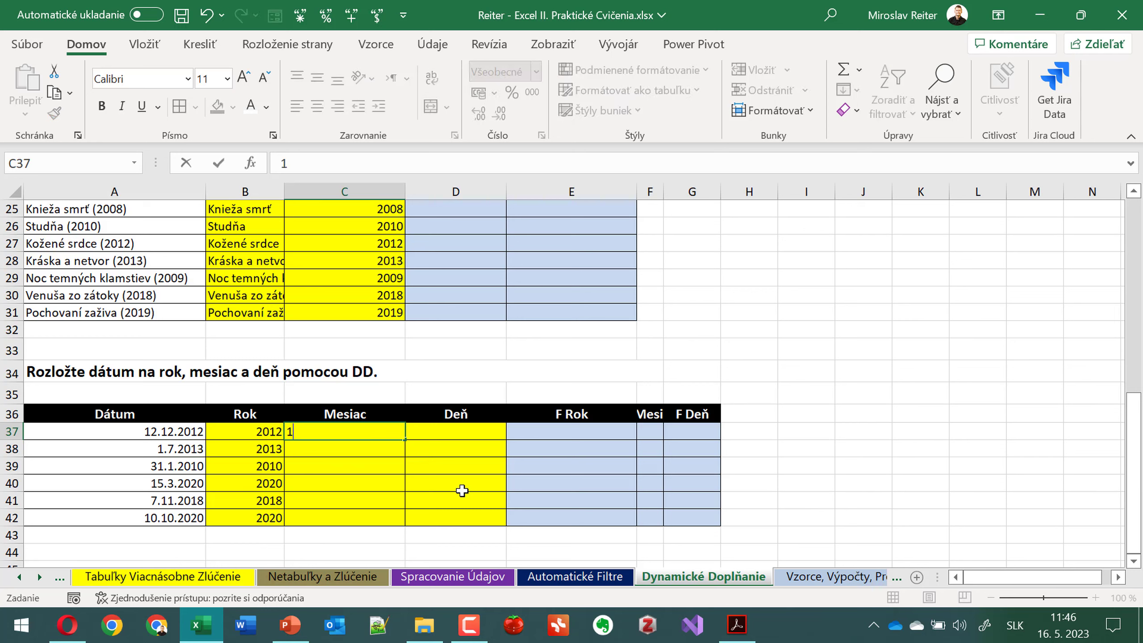
{"action": "type", "text": "2"}
{"action": "key", "text": "Return"}
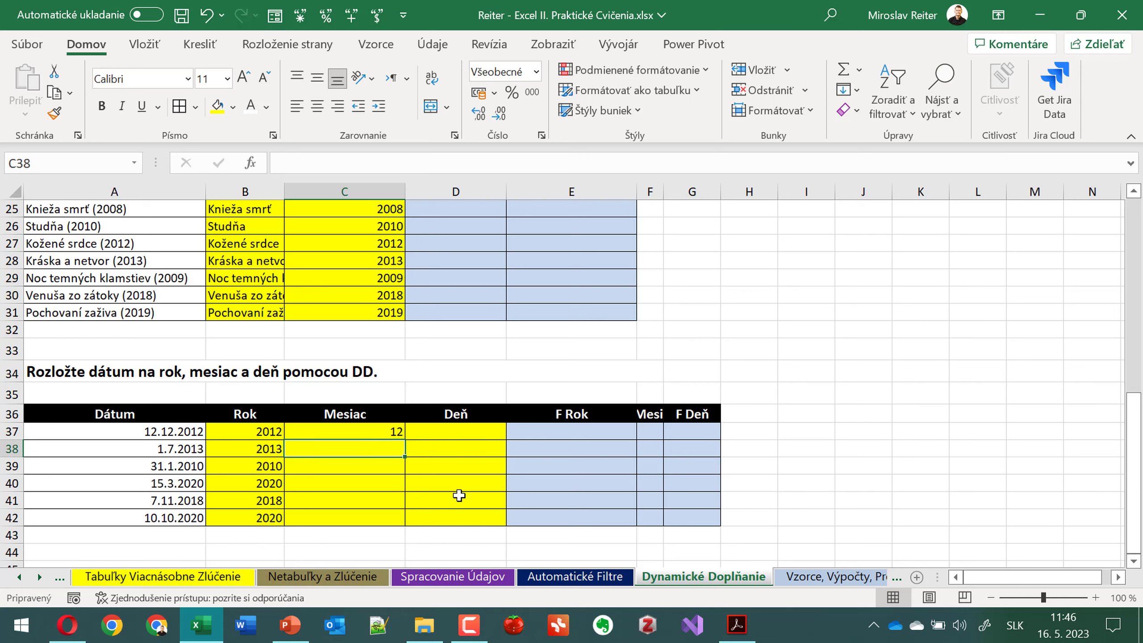
{"action": "key", "text": "ctrl+e"}
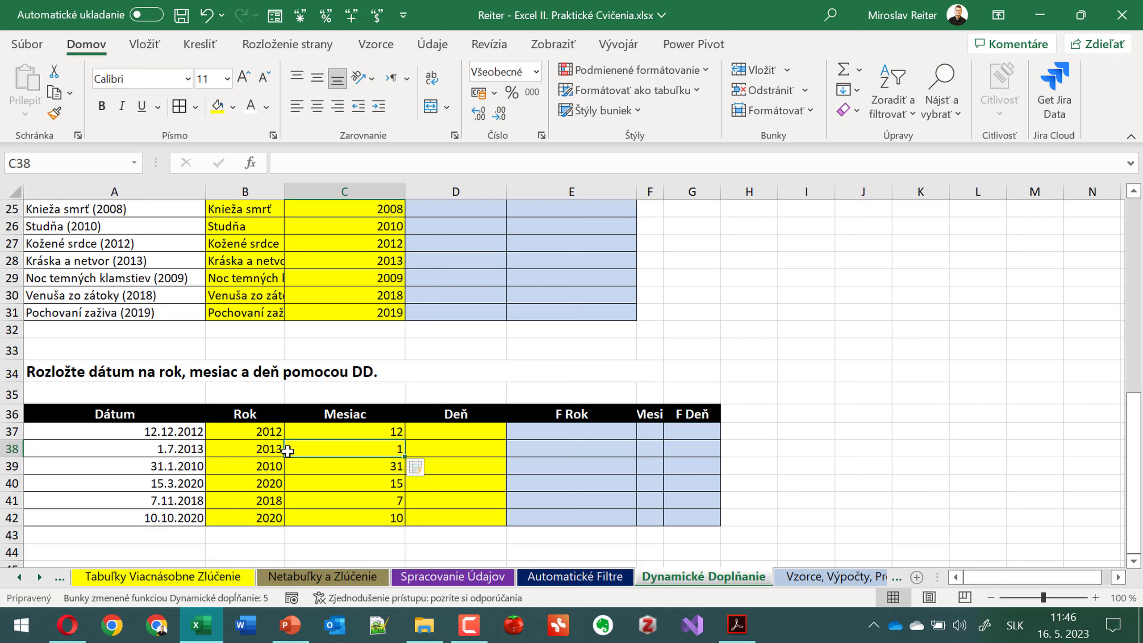
- Clear the wrong months in C38:C42, enter 7 in C38, and Flash Fill again
{"action": "left_click_drag", "start_coordinate": [385, 448], "coordinate": [387, 516]}
{"action": "key", "text": "Delete"}
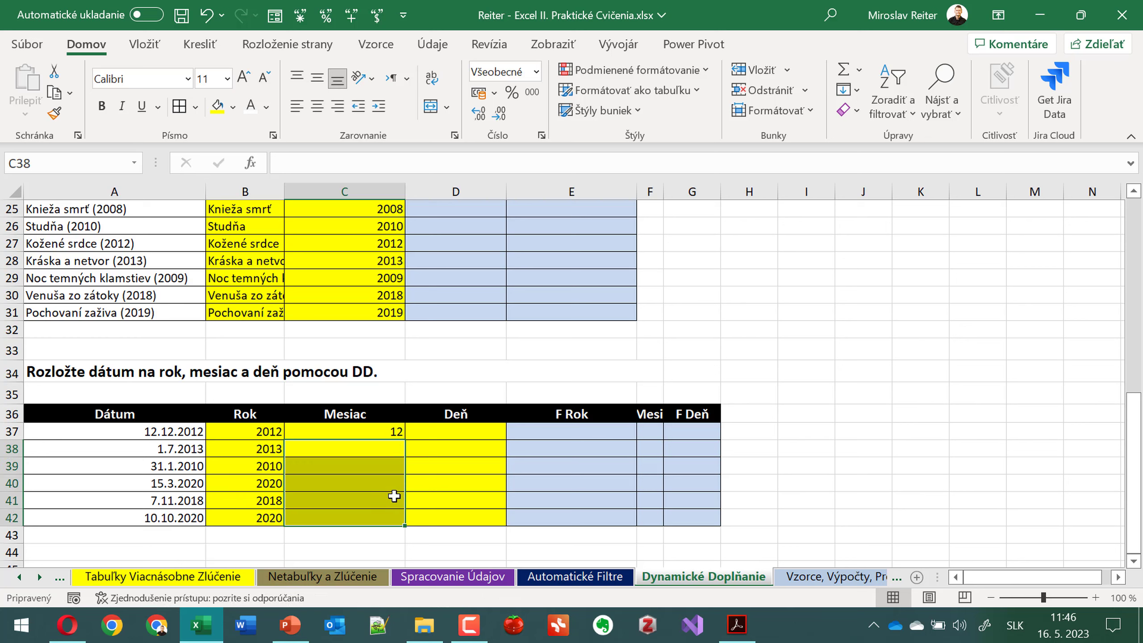
{"action": "left_click", "coordinate": [380, 449]}
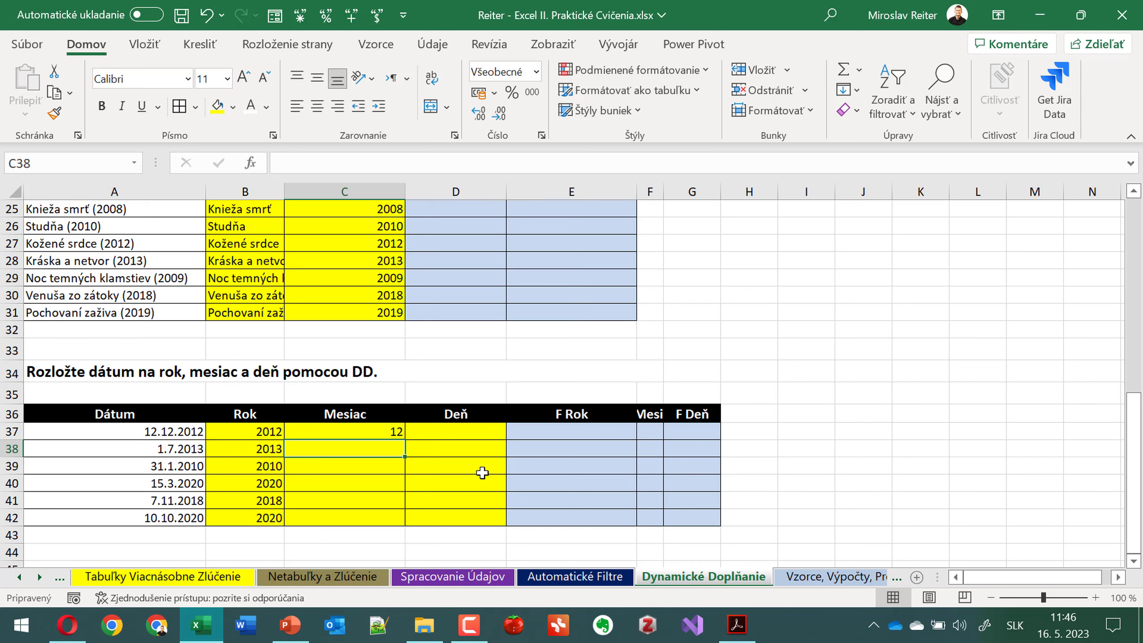
{"action": "type", "text": "7"}
{"action": "key", "text": "Return"}
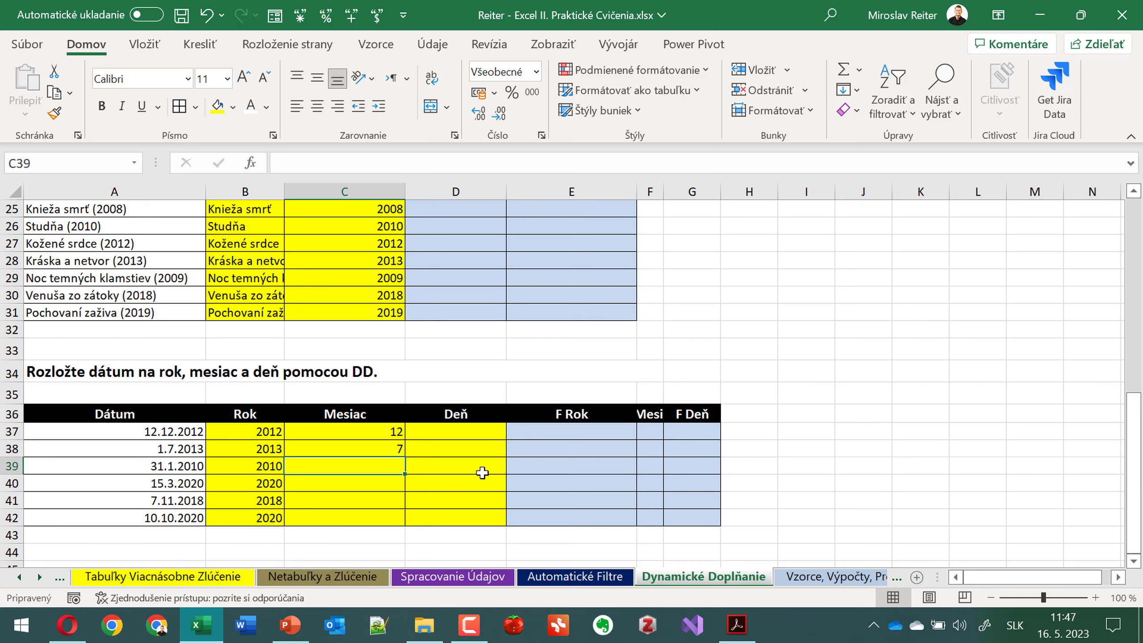
{"action": "key", "text": "ctrl+e"}
{"action": "left_click", "coordinate": [481, 473]}
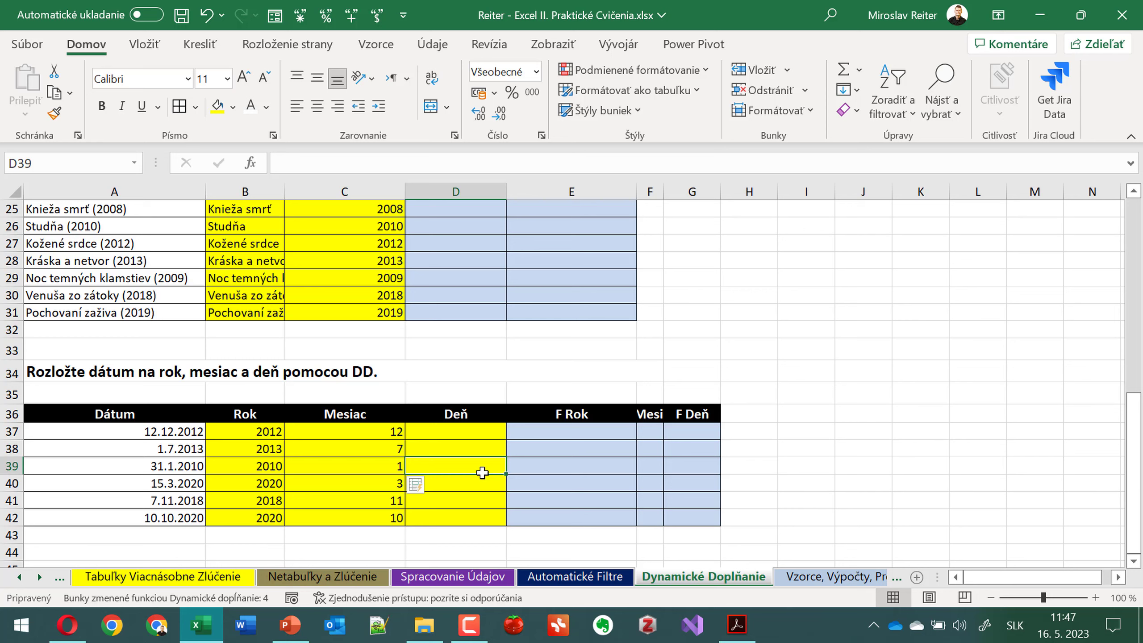
{"action": "left_click", "coordinate": [208, 15]}
{"action": "left_click", "coordinate": [390, 441]}
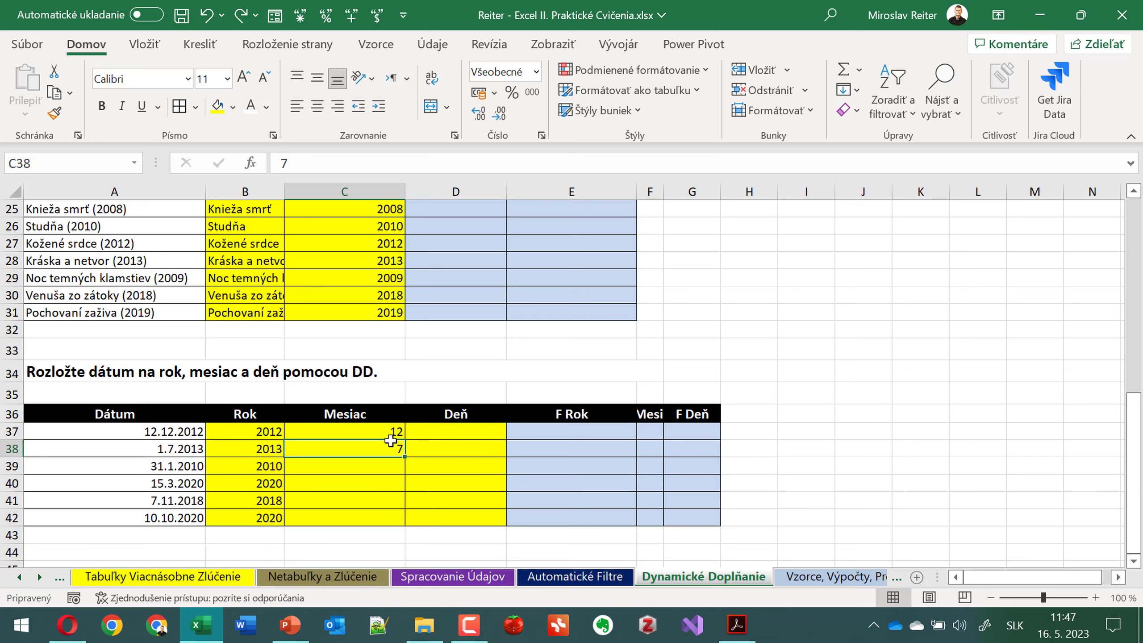
{"action": "left_click", "coordinate": [388, 463]}
{"action": "left_click", "coordinate": [490, 471]}
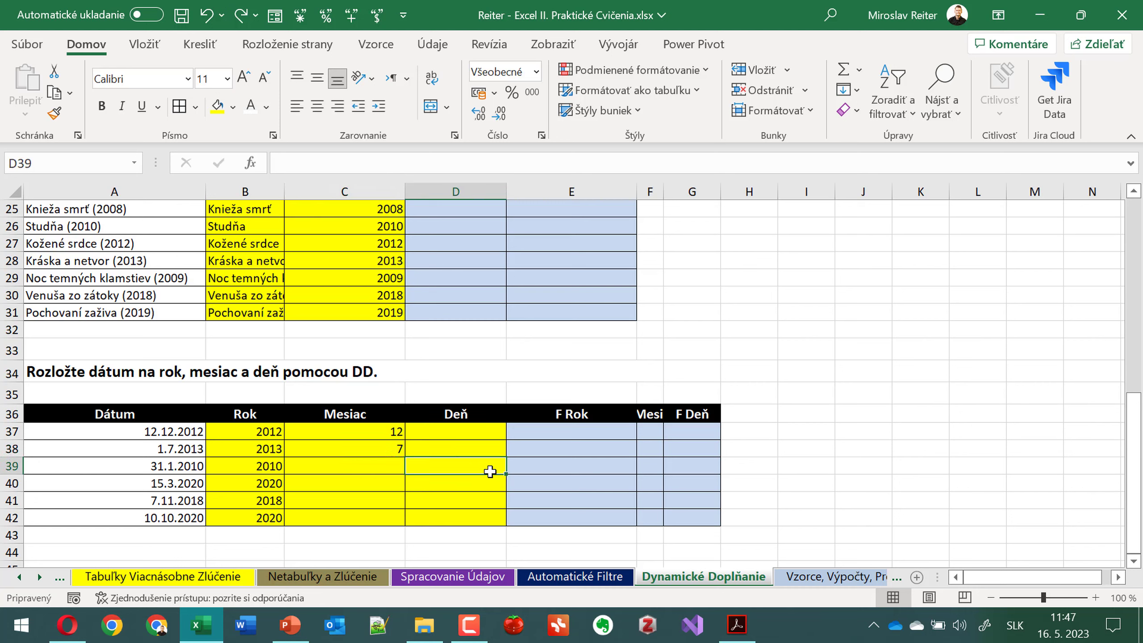
{"action": "key", "text": "ctrl+e"}
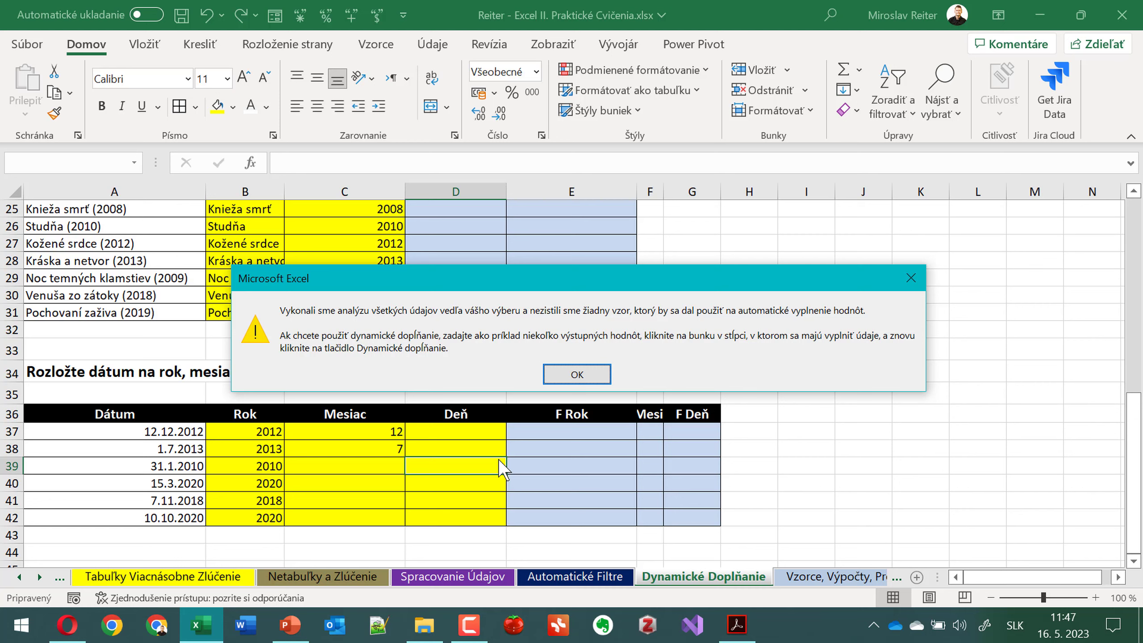
{"action": "key", "text": "Return"}
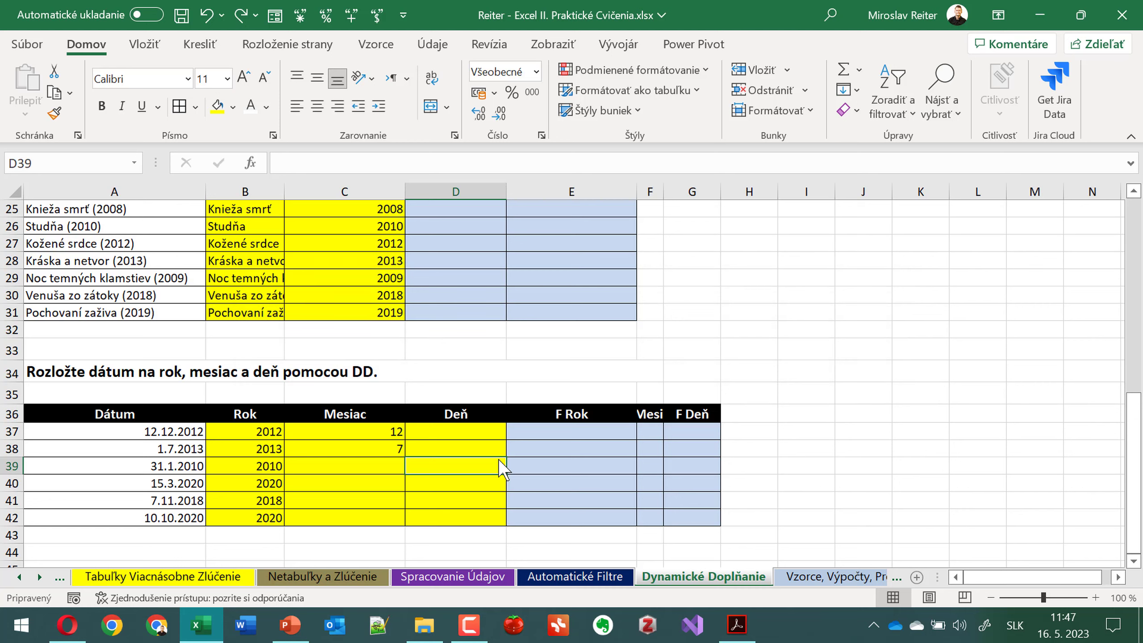
{"action": "left_click", "coordinate": [937, 371]}
{"action": "key", "text": "ctrl+e"}
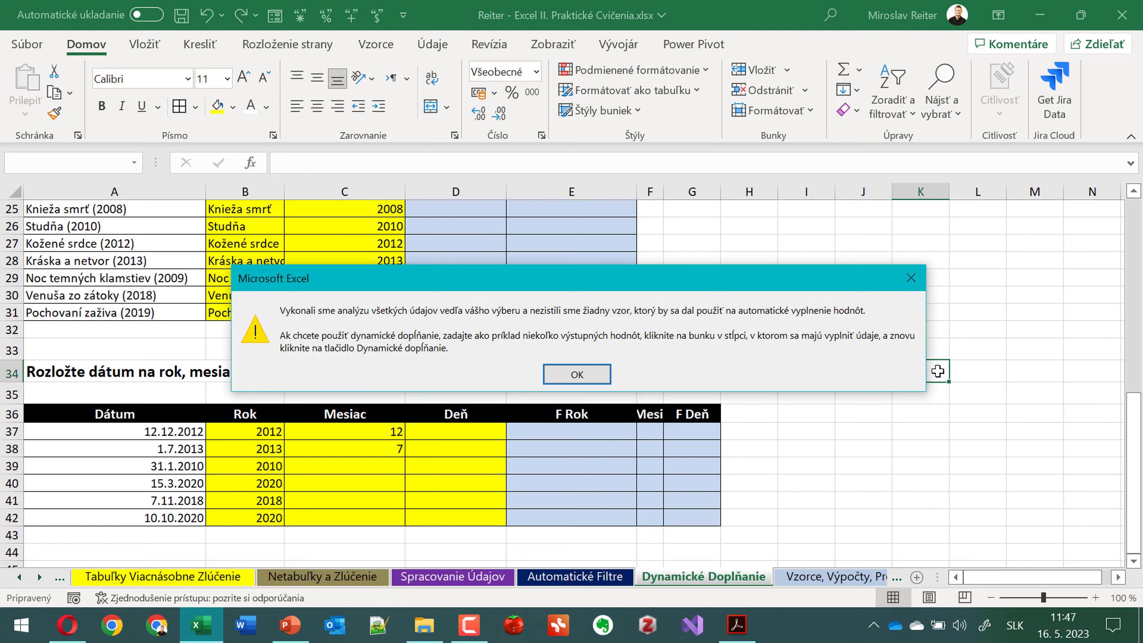
{"action": "key", "text": "Return"}
{"action": "left_click", "coordinate": [382, 467]}
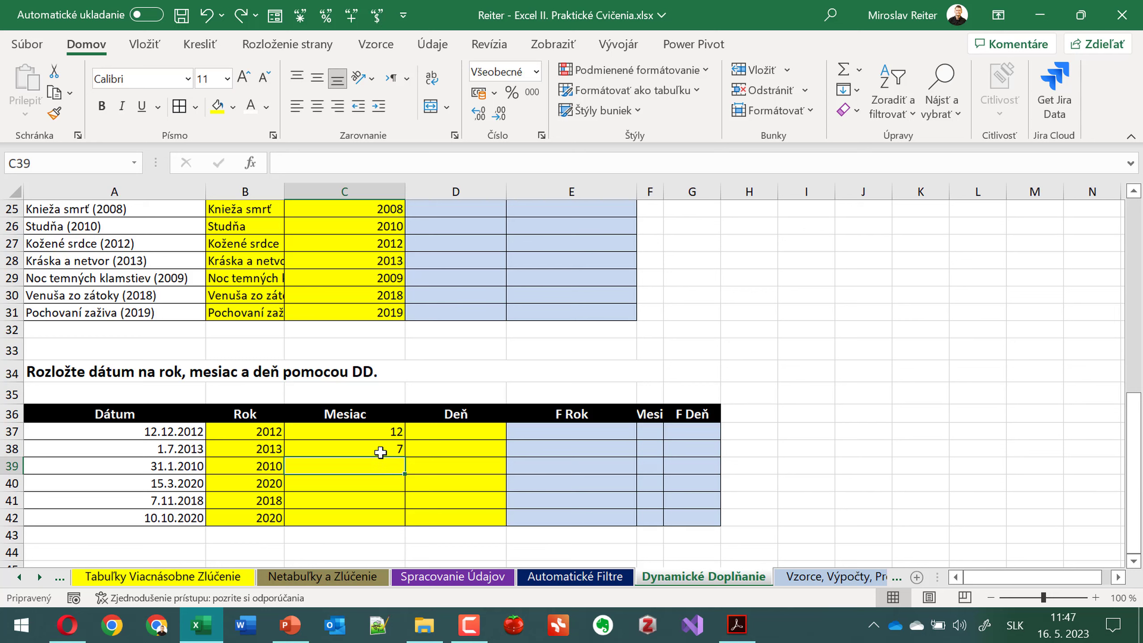
{"action": "double_click", "coordinate": [382, 448]}
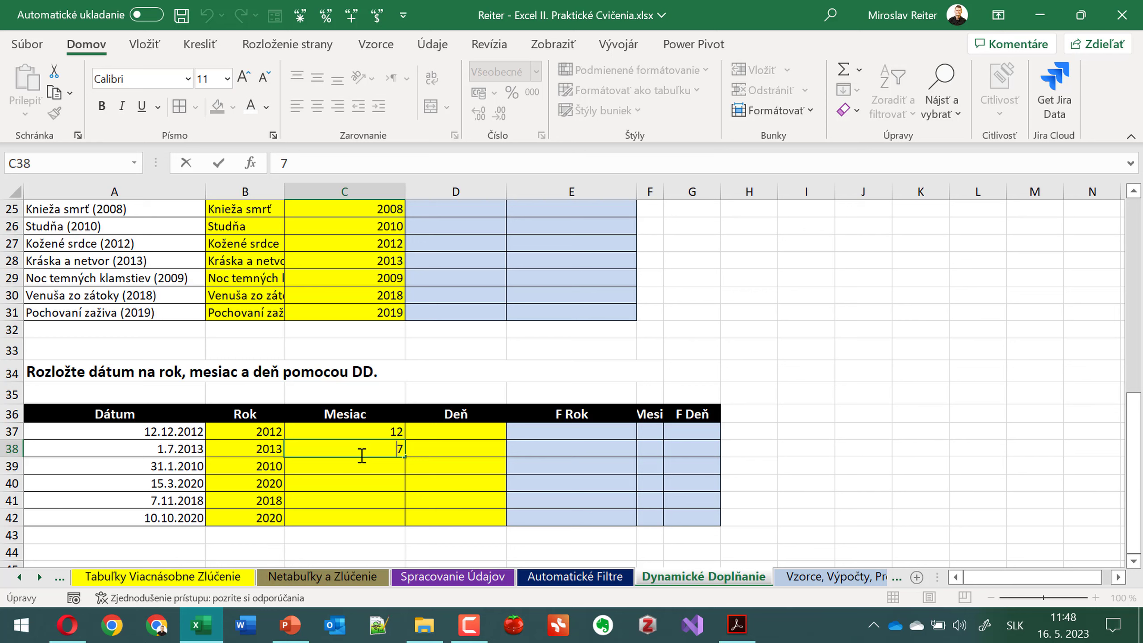
{"action": "key", "text": "Escape"}
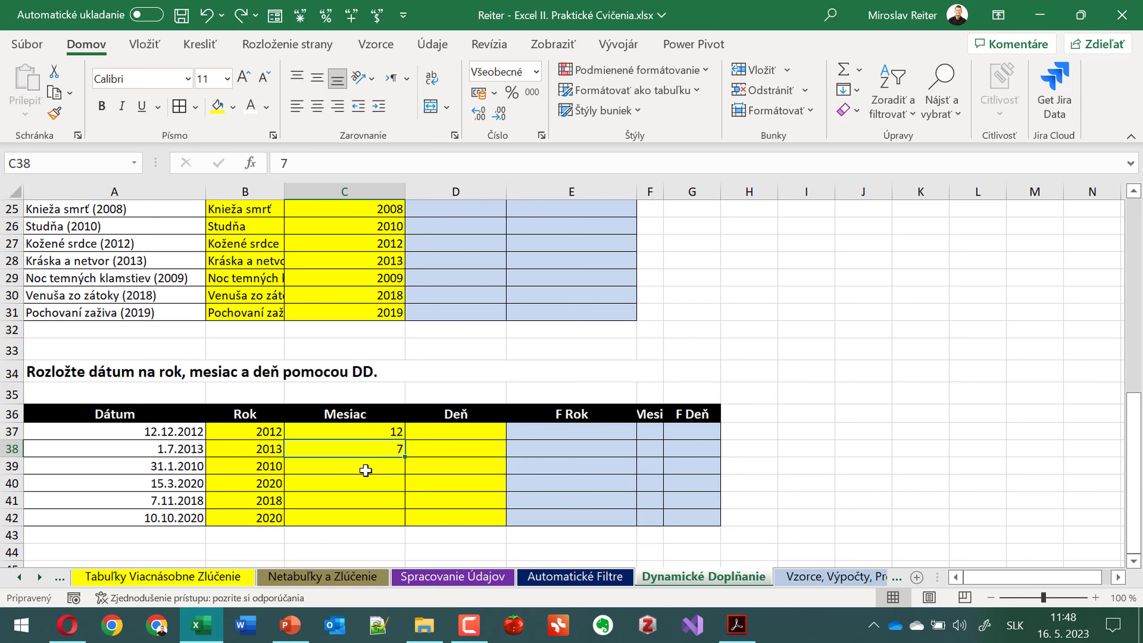
{"action": "left_click", "coordinate": [367, 430]}
{"action": "left_click", "coordinate": [364, 448]}
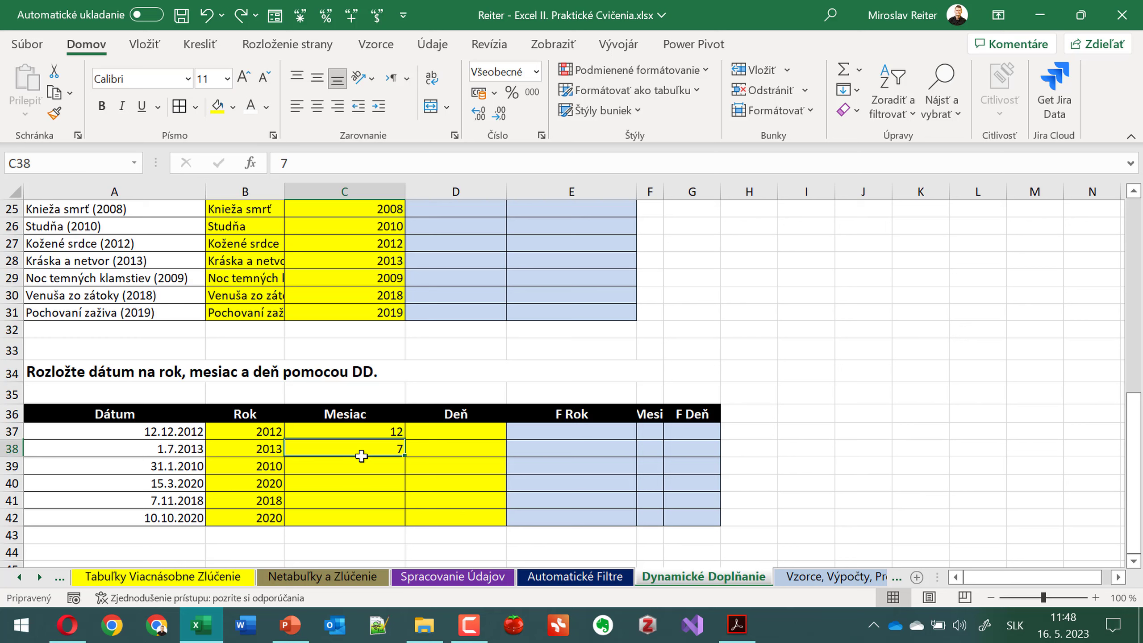
{"action": "left_click", "coordinate": [354, 469]}
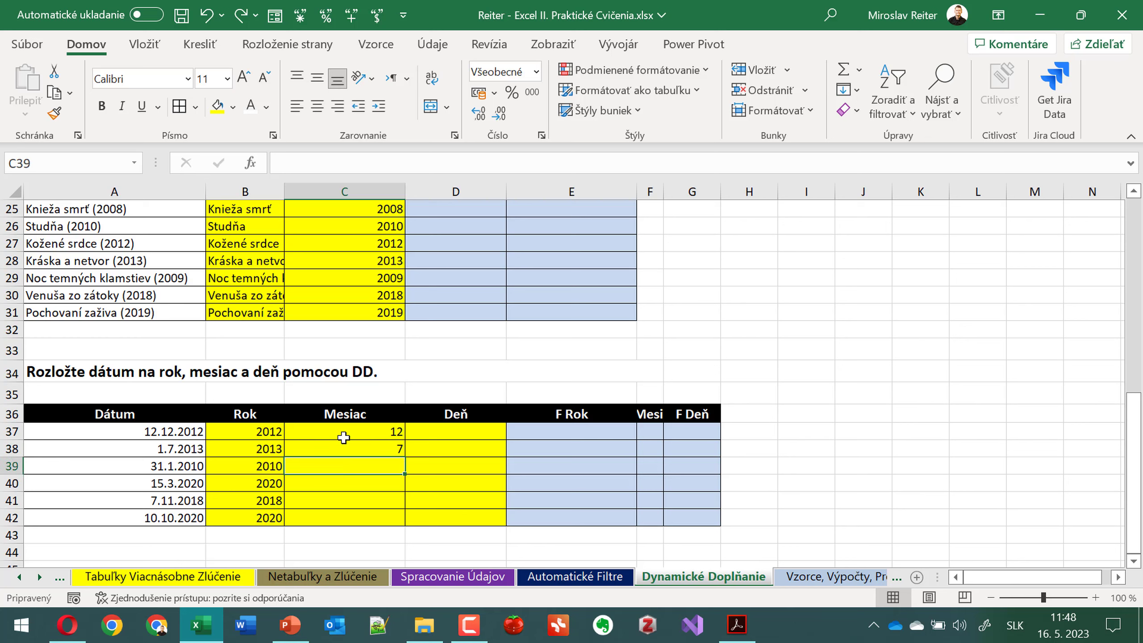
{"action": "key", "text": "ctrl+e"}
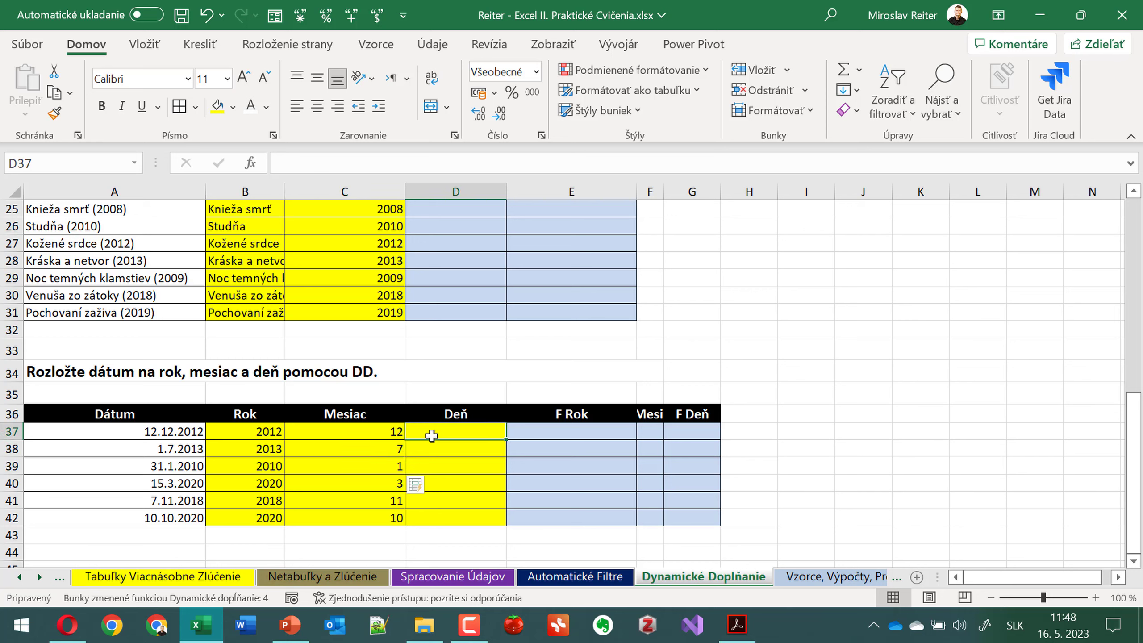
- Enter example days 12 in D37 and 1 in D38
{"action": "left_click", "coordinate": [431, 432]}
{"action": "left_click", "coordinate": [434, 433]}
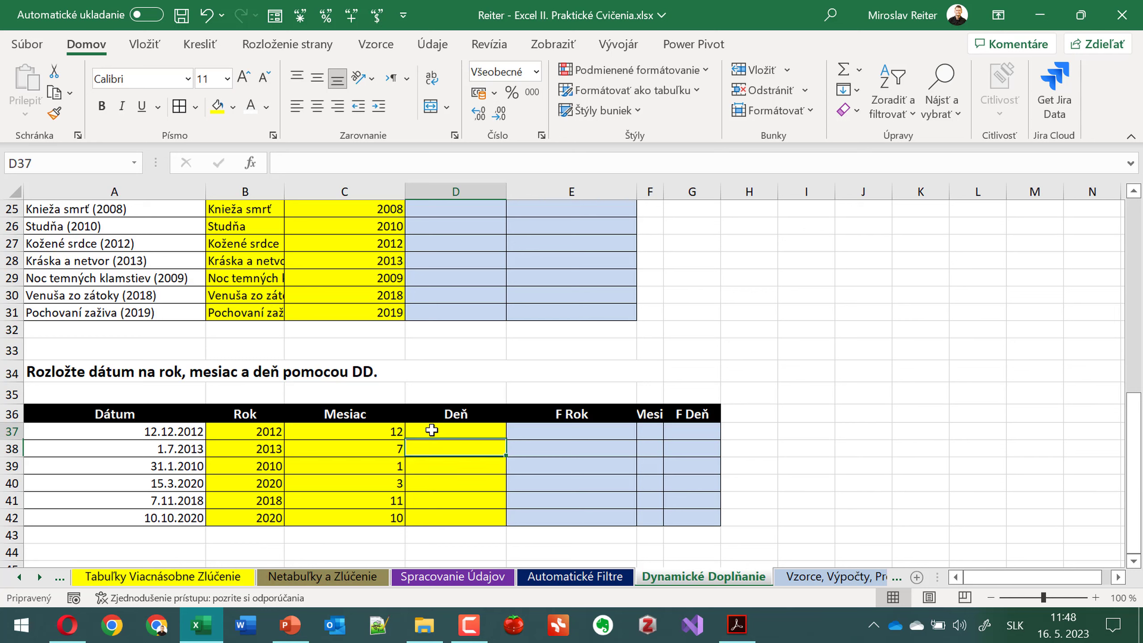
{"action": "type", "text": "12"}
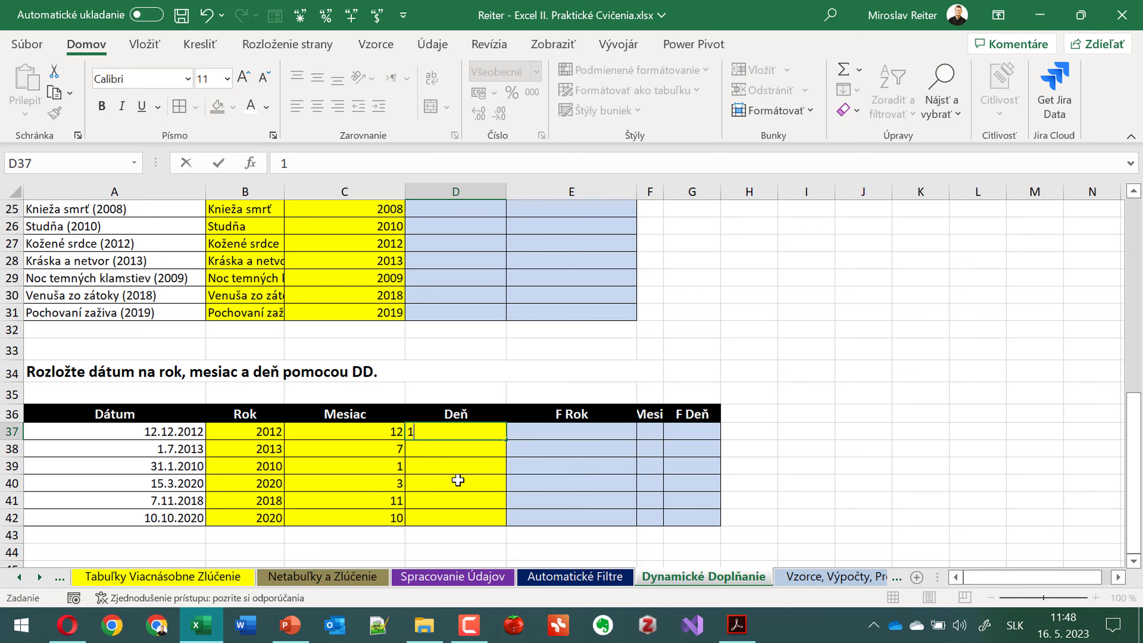
{"action": "key", "text": "Return"}
{"action": "type", "text": "1"}
{"action": "key", "text": "Return"}
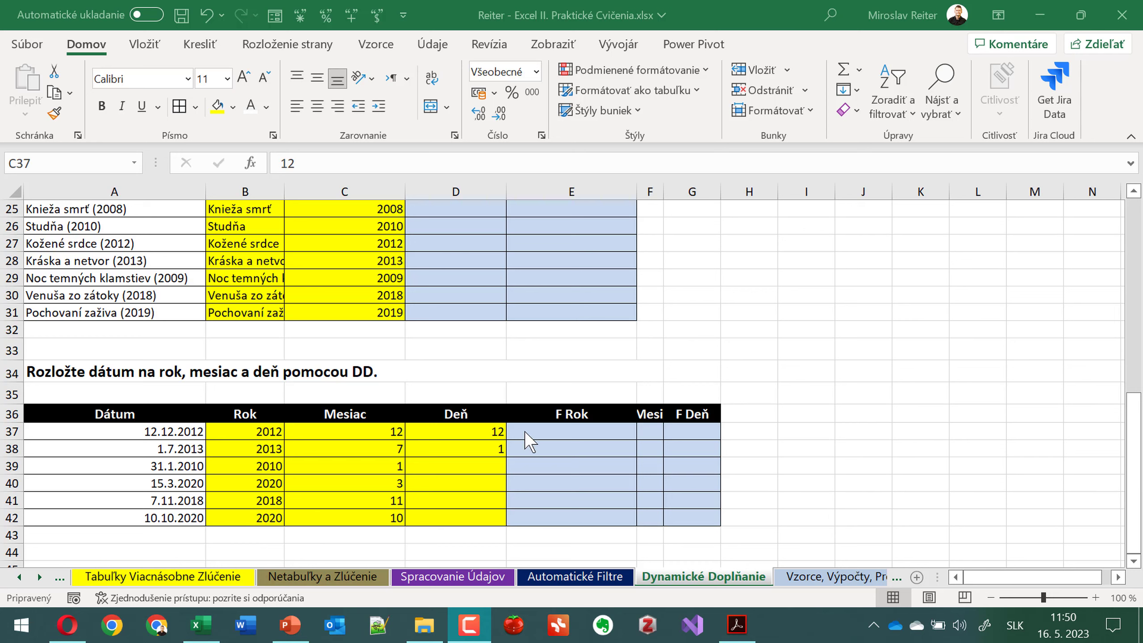
{"action": "left_click", "coordinate": [554, 425]}
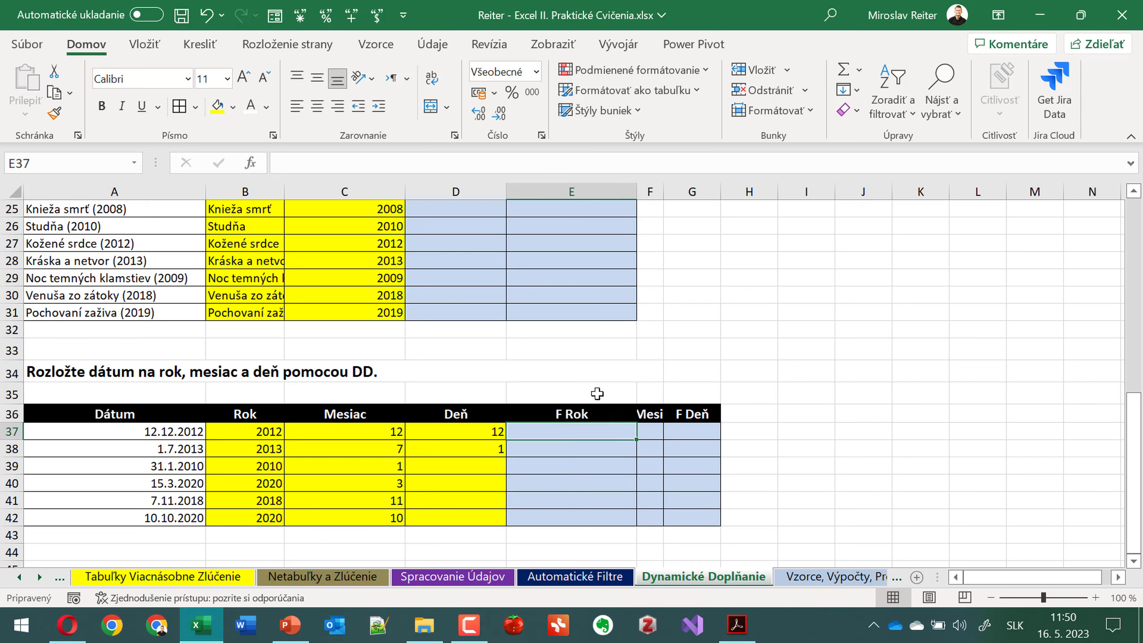
- Widen column F to fit the F Mesiac heading
{"action": "double_click", "coordinate": [663, 192]}
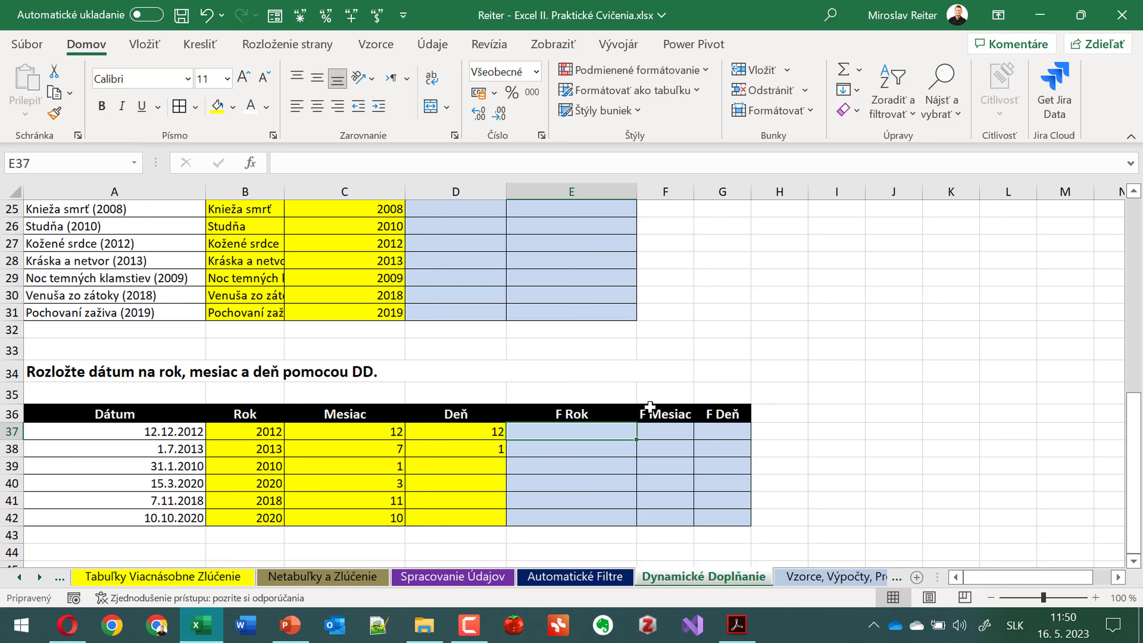
{"action": "key", "text": "shift+F3"}
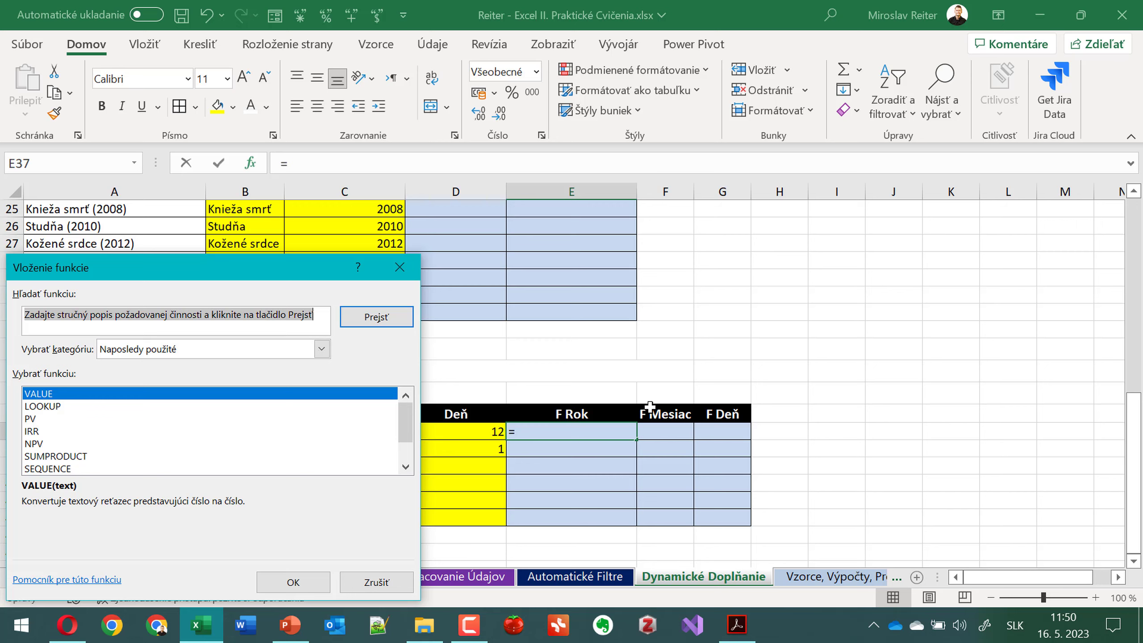
{"action": "left_click", "coordinate": [400, 267]}
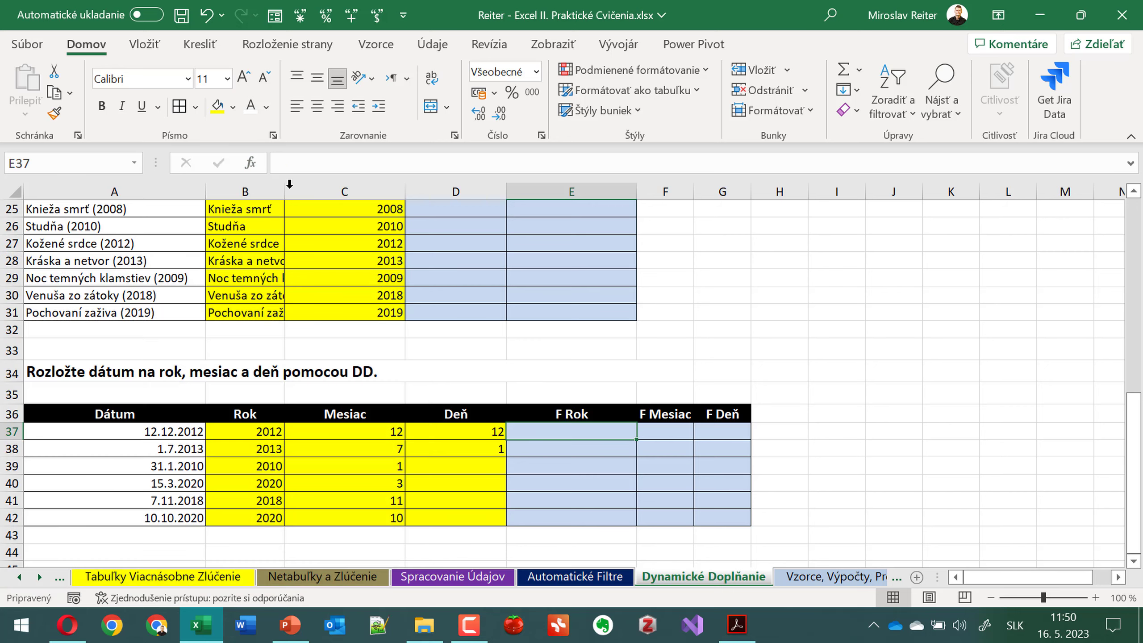
- Insert the YEAR function from the Dátum a čas category into E37
{"action": "left_click", "coordinate": [251, 163]}
{"action": "left_click_drag", "start_coordinate": [257, 259], "coordinate": [784, 190]}
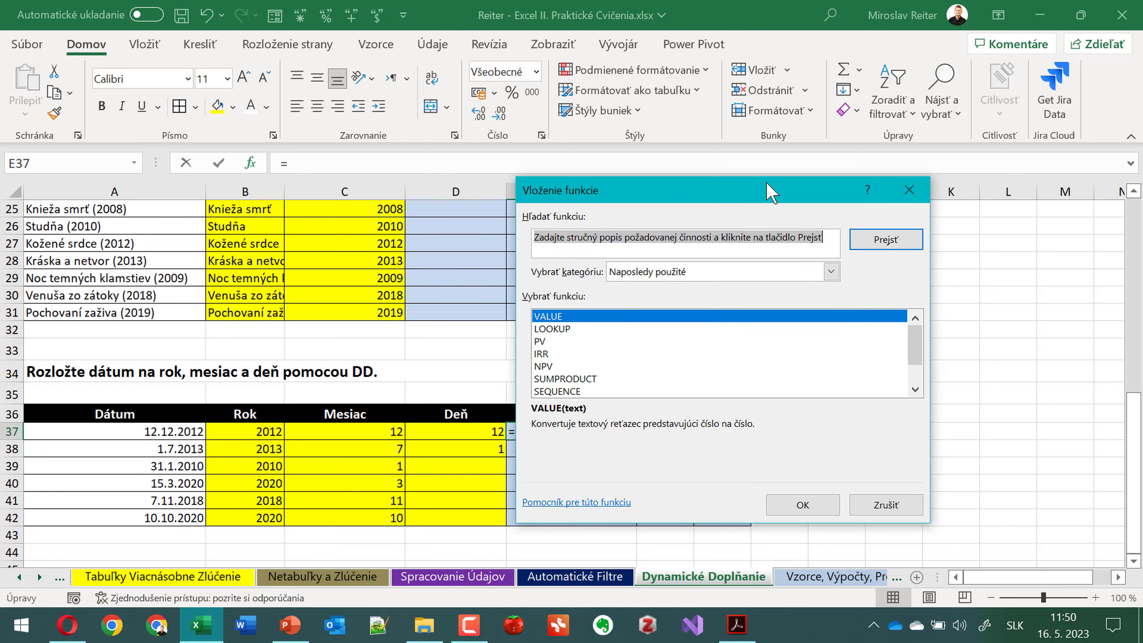
{"action": "left_click", "coordinate": [722, 275]}
{"action": "left_click", "coordinate": [739, 326]}
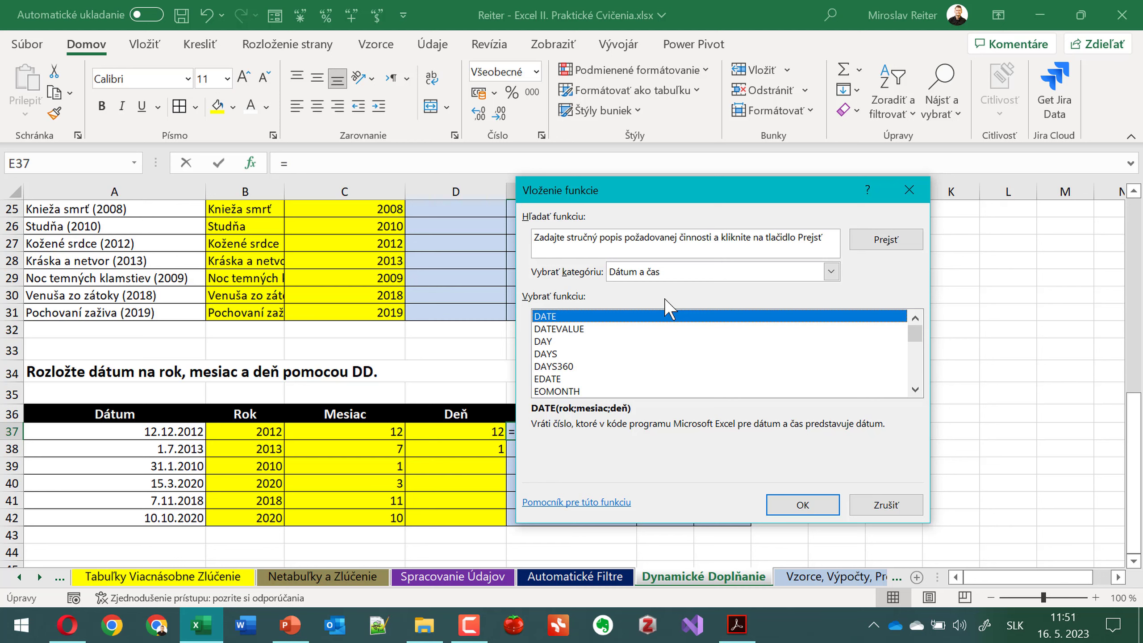
{"action": "left_click_drag", "start_coordinate": [637, 198], "coordinate": [738, 182]}
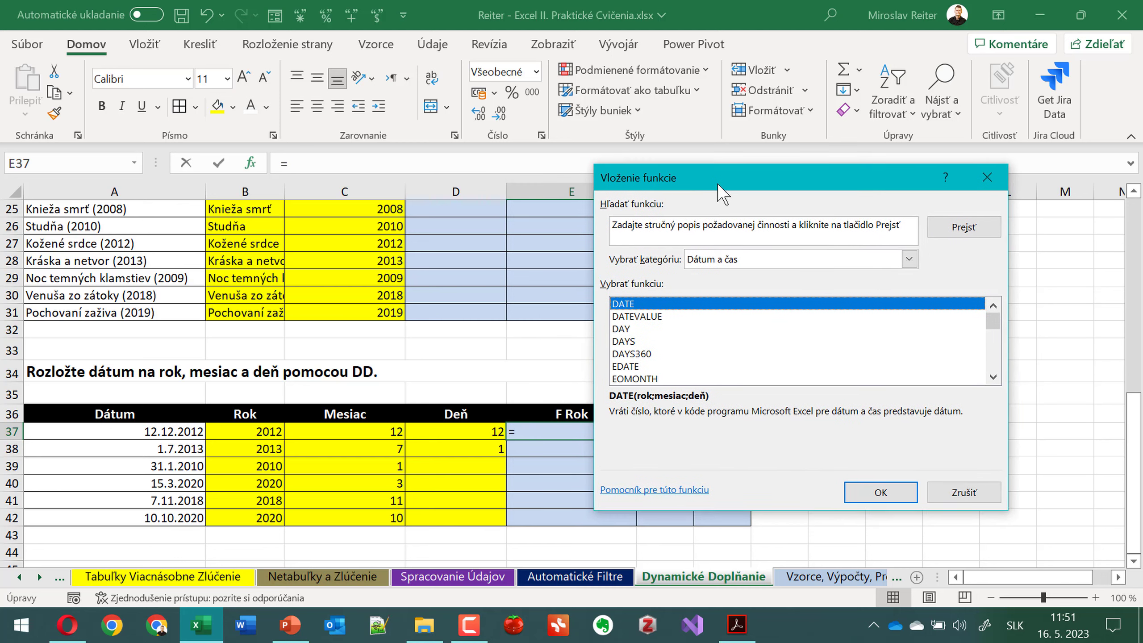
{"action": "left_click", "coordinate": [705, 335]}
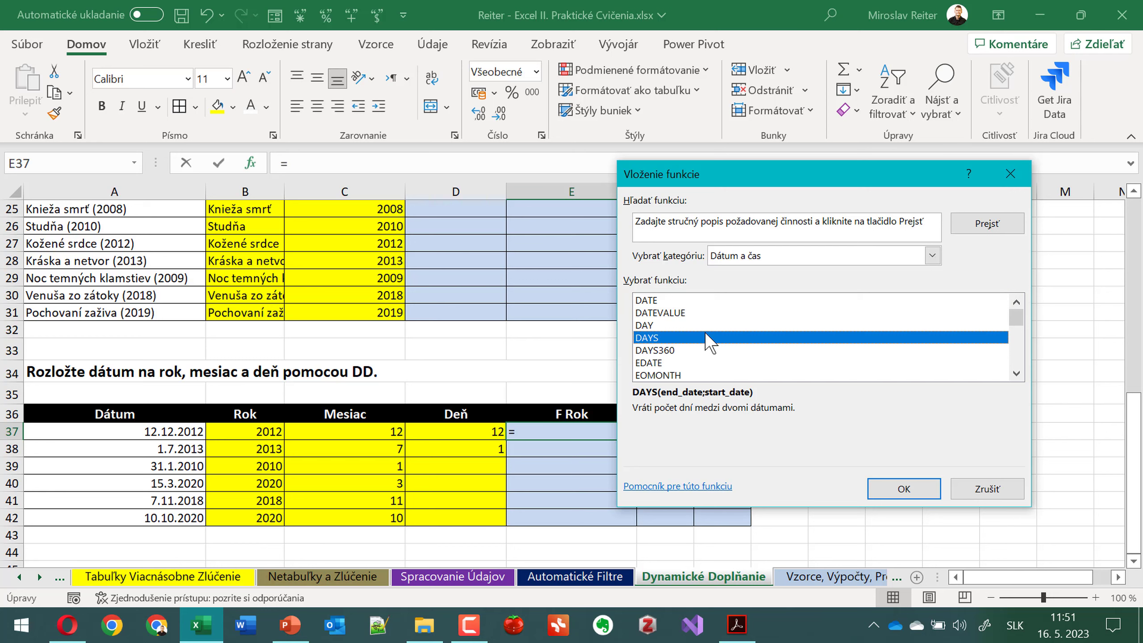
{"action": "key", "text": "y"}
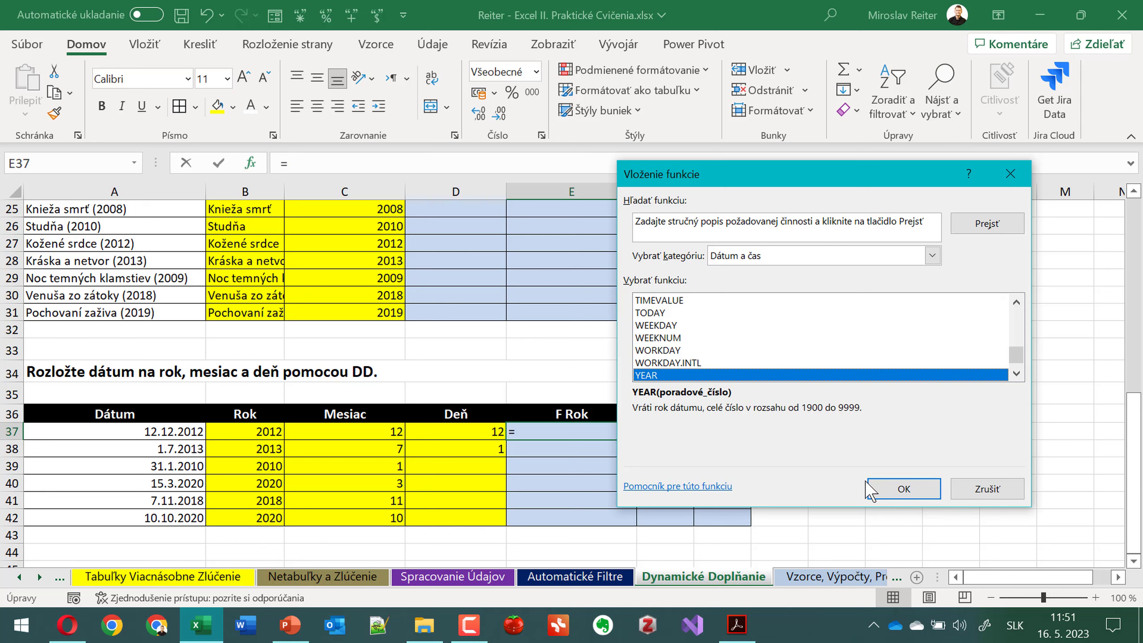
{"action": "left_click", "coordinate": [891, 491]}
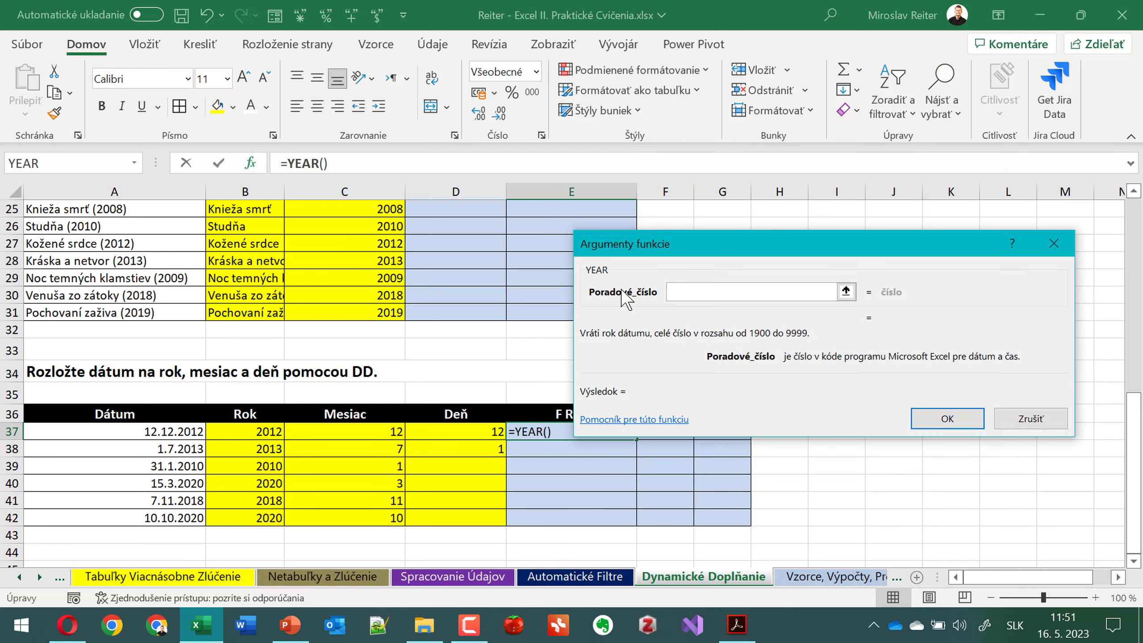
- Complete =YEAR(A37) in E37 and fill it down through E42
{"action": "left_click", "coordinate": [187, 432]}
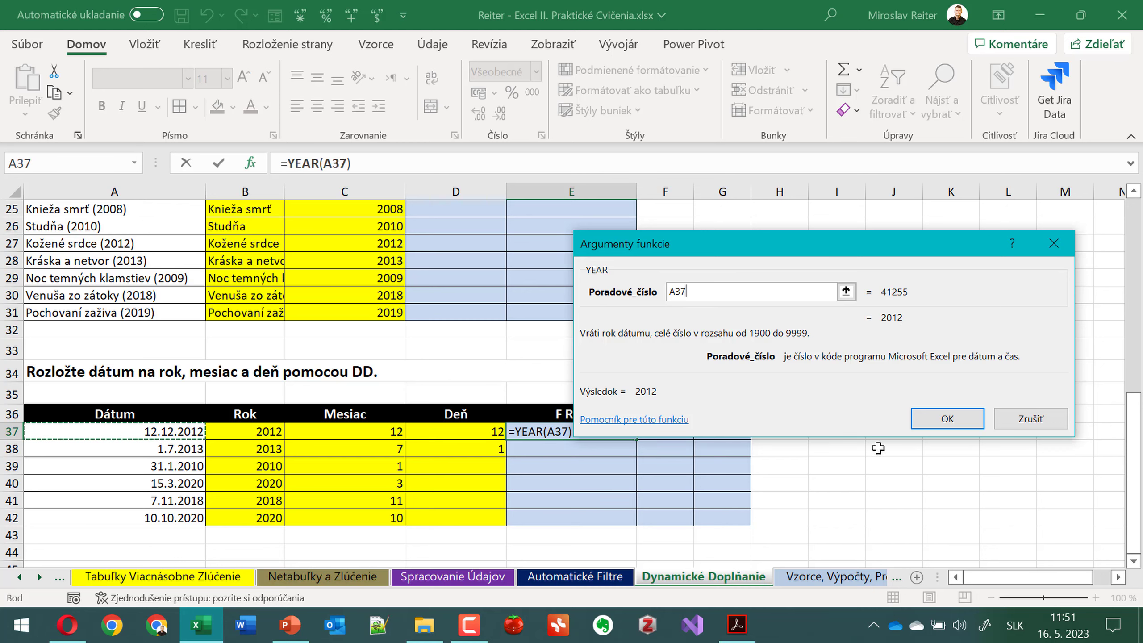
{"action": "left_click", "coordinate": [938, 424]}
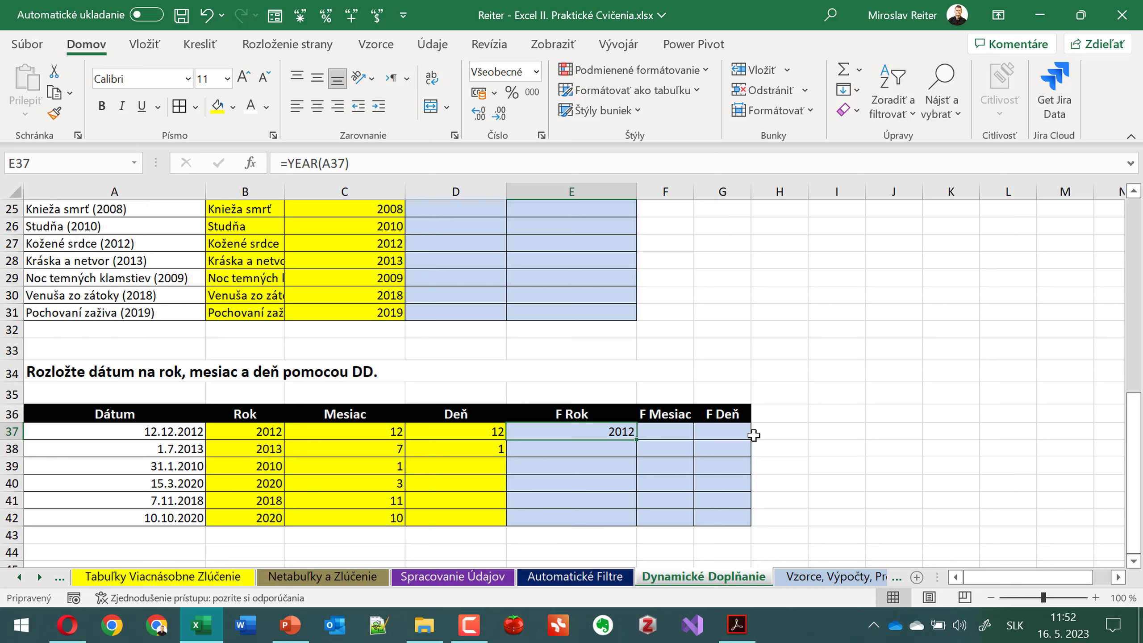
{"action": "left_click", "coordinate": [642, 440]}
{"action": "left_click", "coordinate": [632, 434]}
{"action": "double_click", "coordinate": [636, 439]}
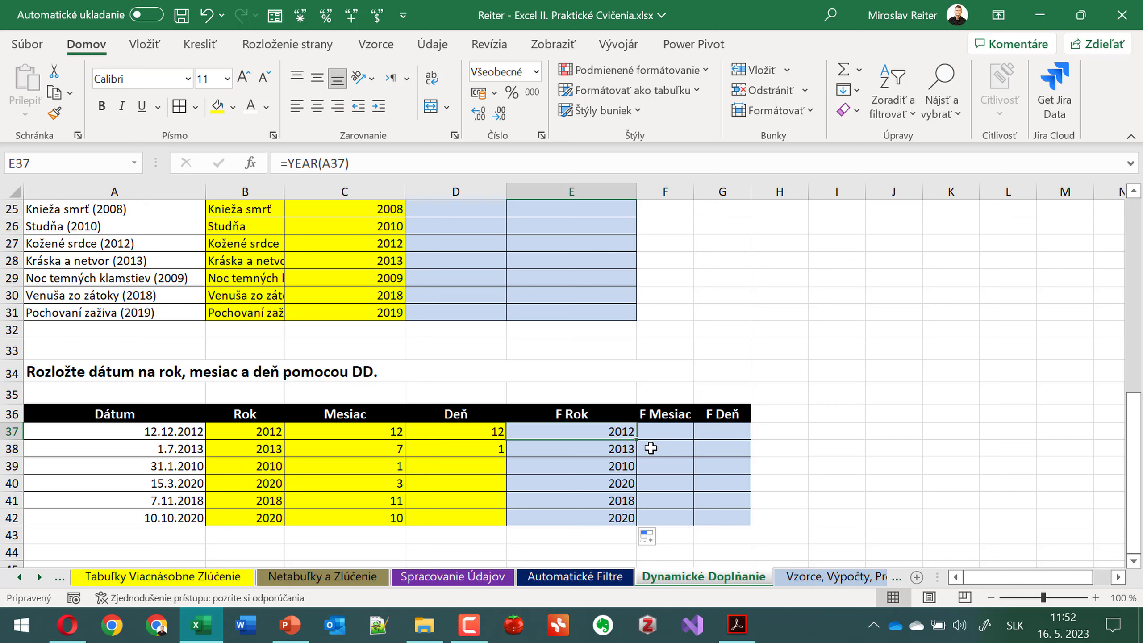
{"action": "left_click", "coordinate": [580, 465]}
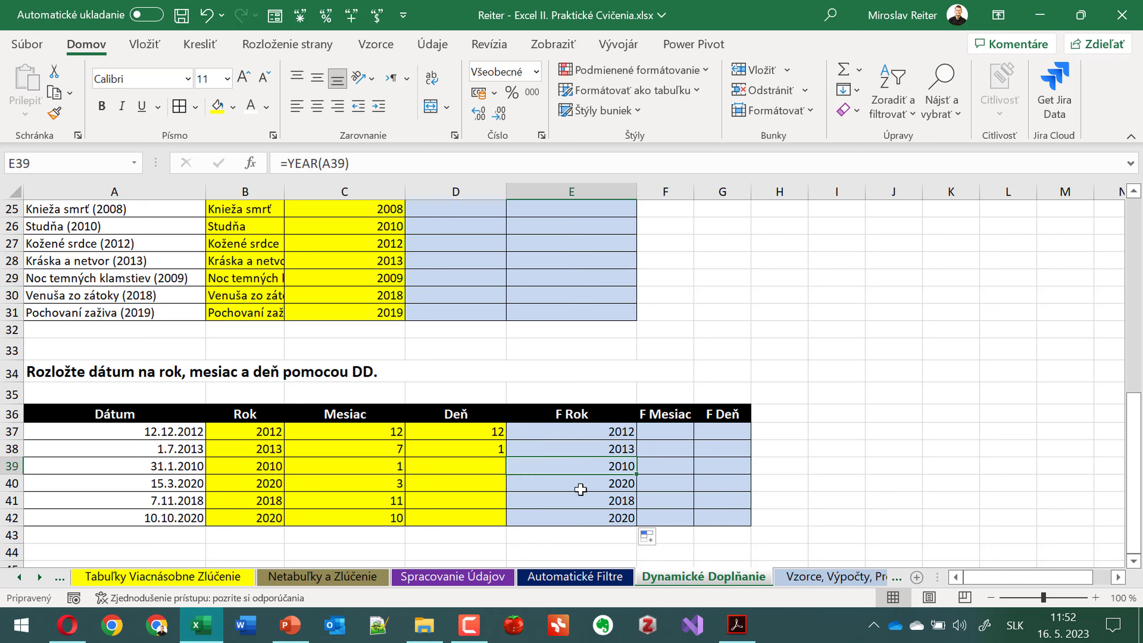
{"action": "left_click", "coordinate": [581, 489]}
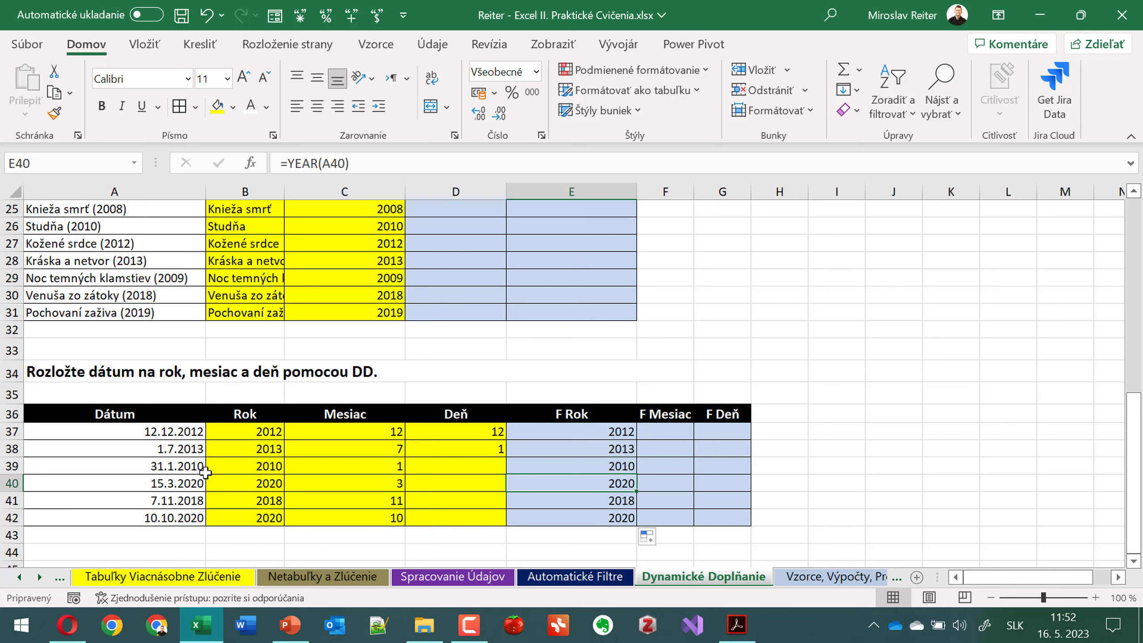
{"action": "left_click", "coordinate": [179, 433]}
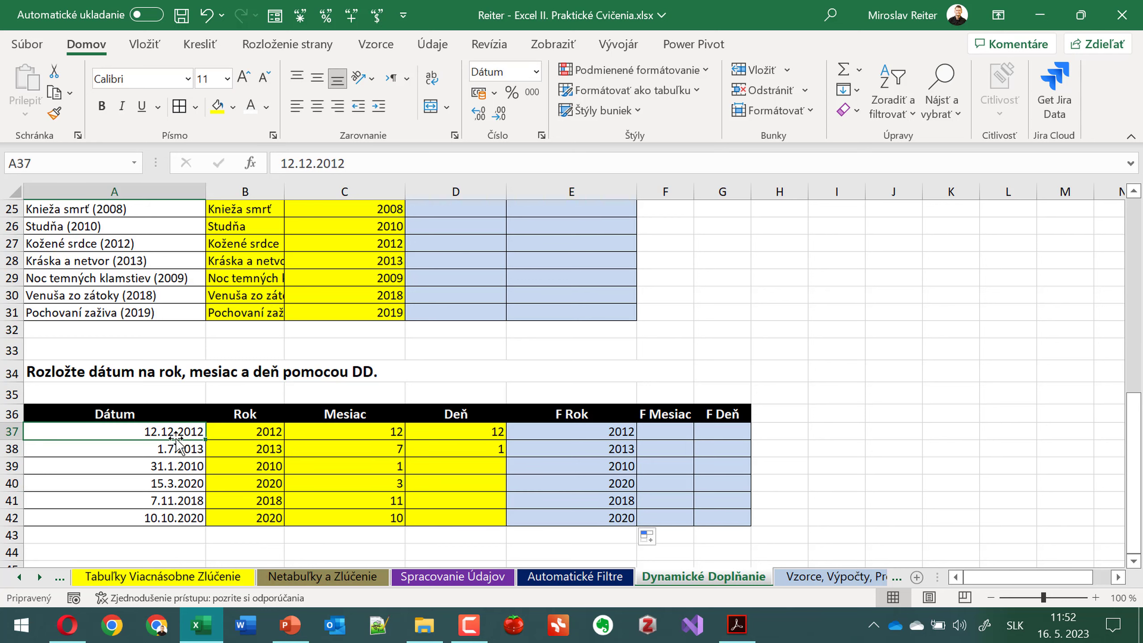
{"action": "key", "text": "Delete"}
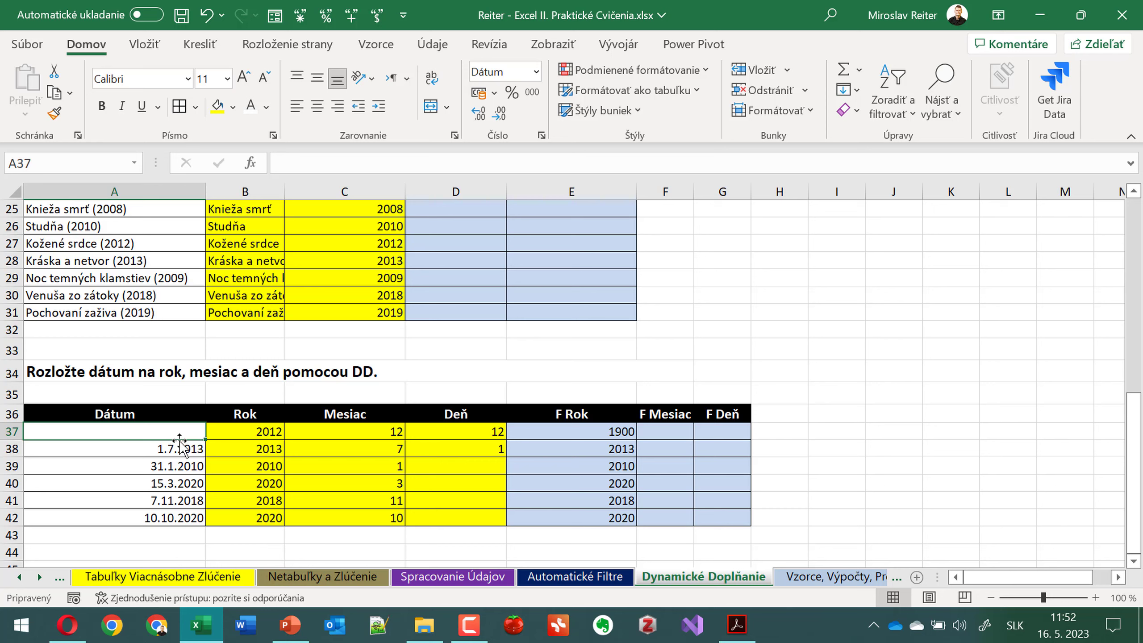
{"action": "left_click", "coordinate": [207, 16]}
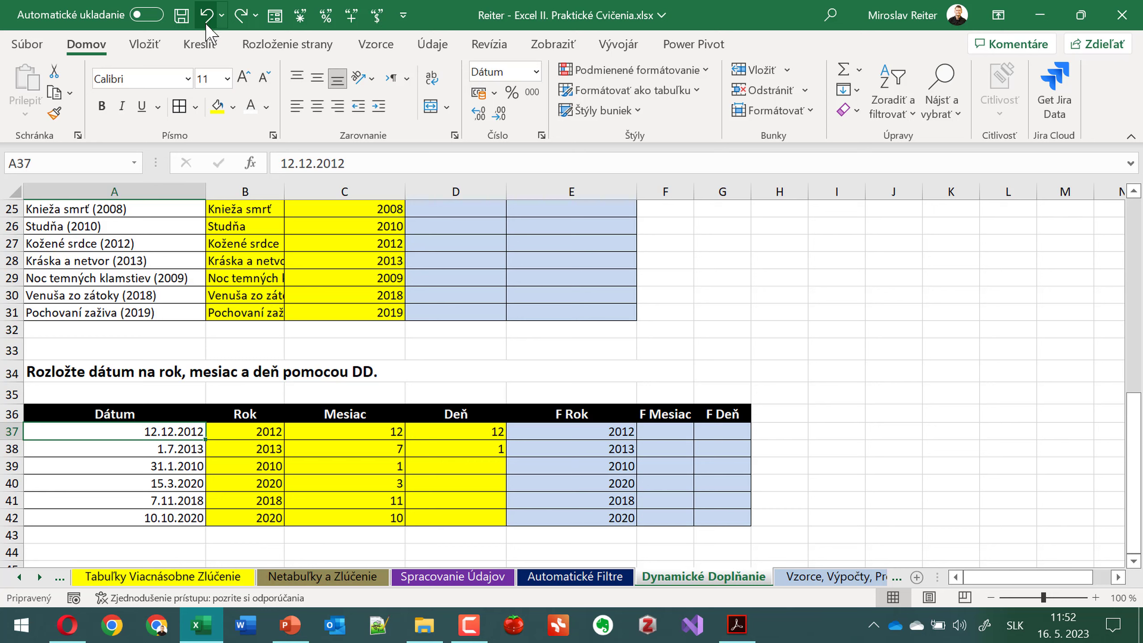
{"action": "left_click", "coordinate": [208, 22]}
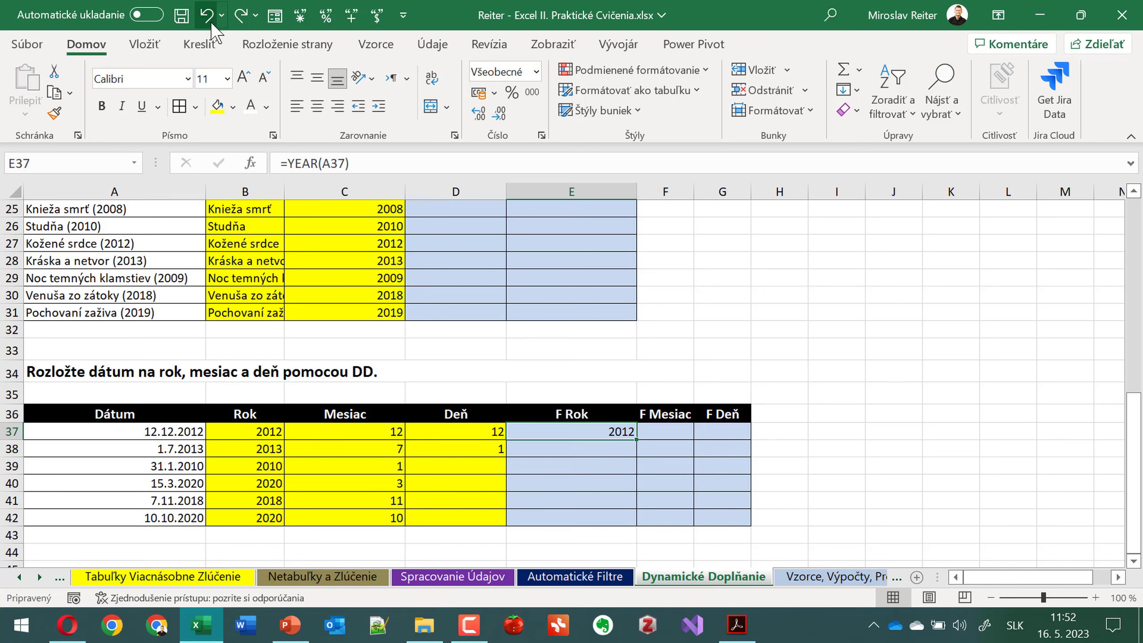
{"action": "left_click", "coordinate": [235, 20]}
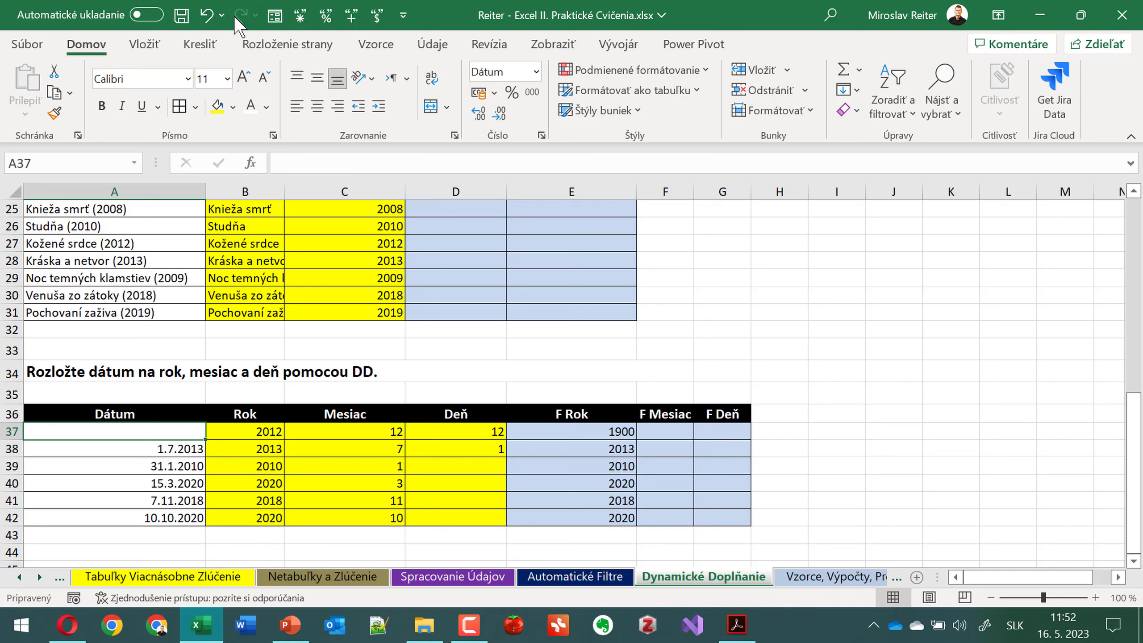
{"action": "type", "text": "k"}
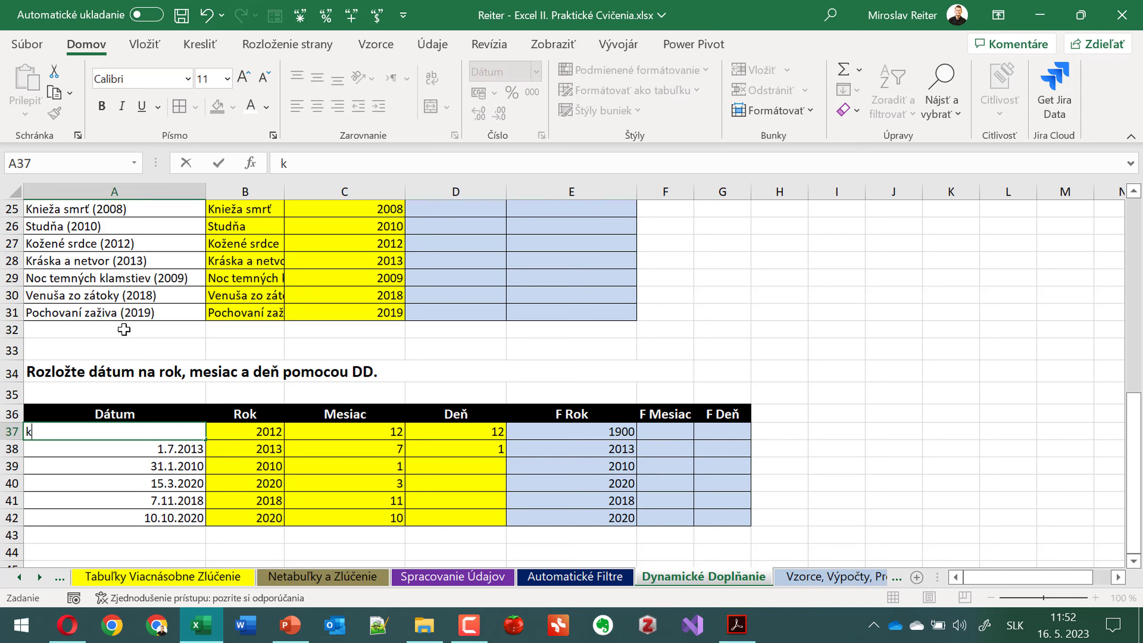
{"action": "type", "text": "arol"}
{"action": "key", "text": "Return"}
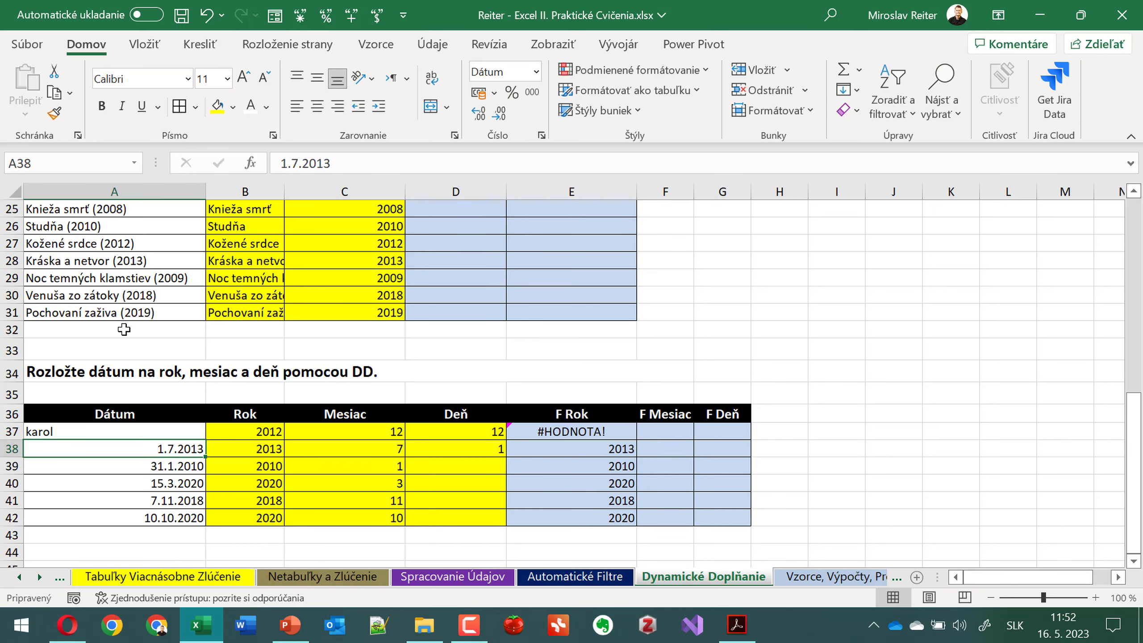
{"action": "left_click", "coordinate": [205, 15]}
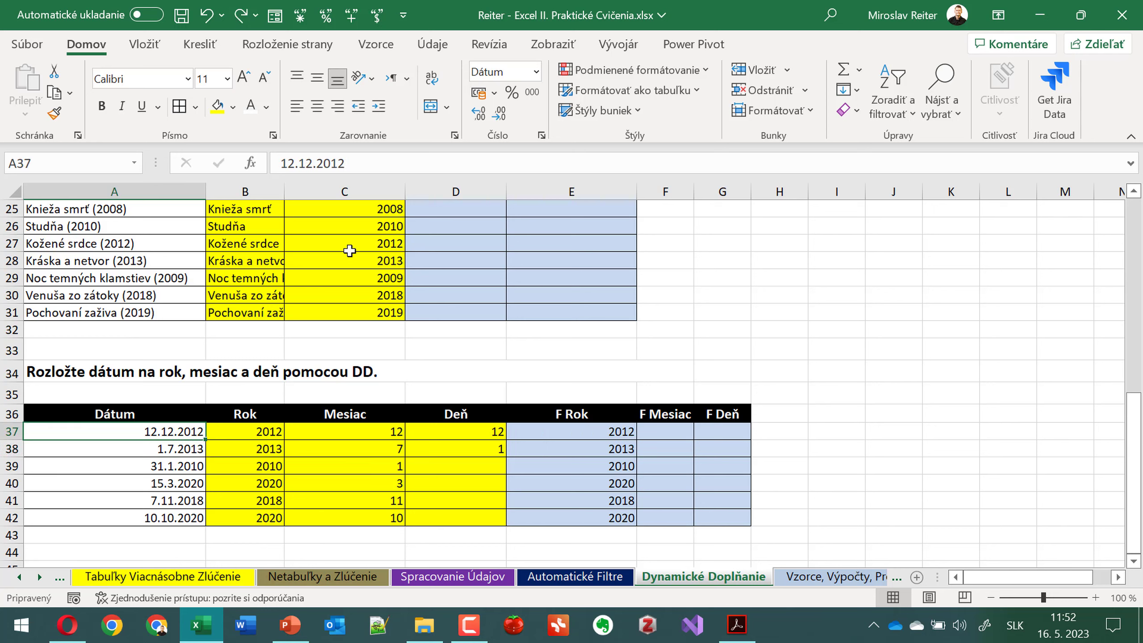
{"action": "left_click", "coordinate": [674, 432]}
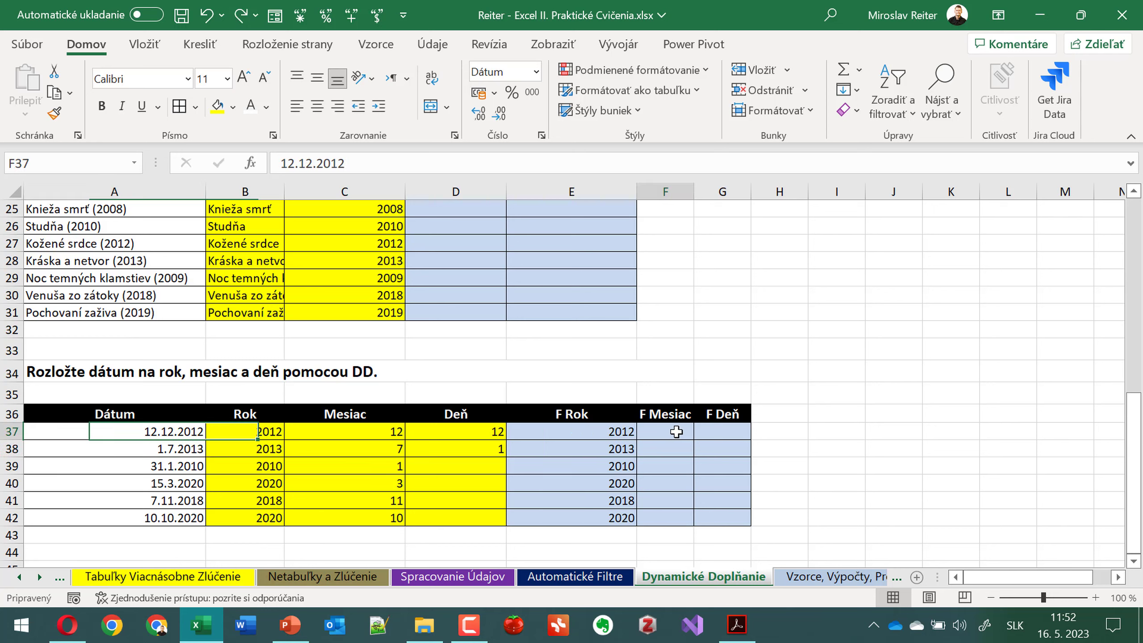
- Enter the formula =MONTH(A37) in F37
{"action": "left_click", "coordinate": [623, 430]}
{"action": "left_click", "coordinate": [655, 429]}
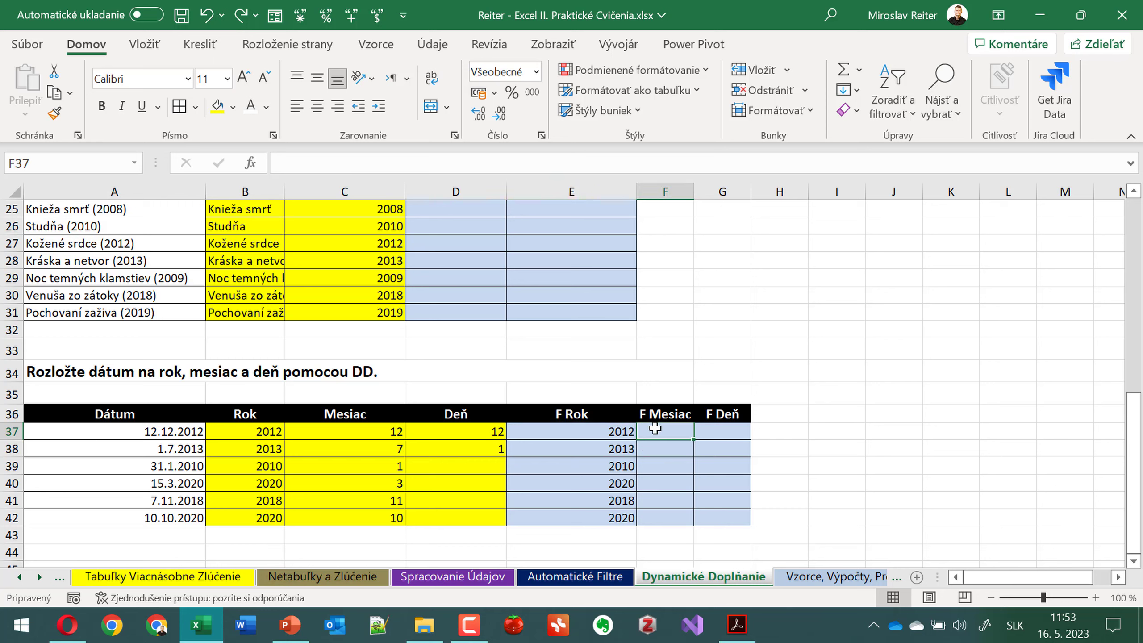
{"action": "left_click", "coordinate": [622, 435]}
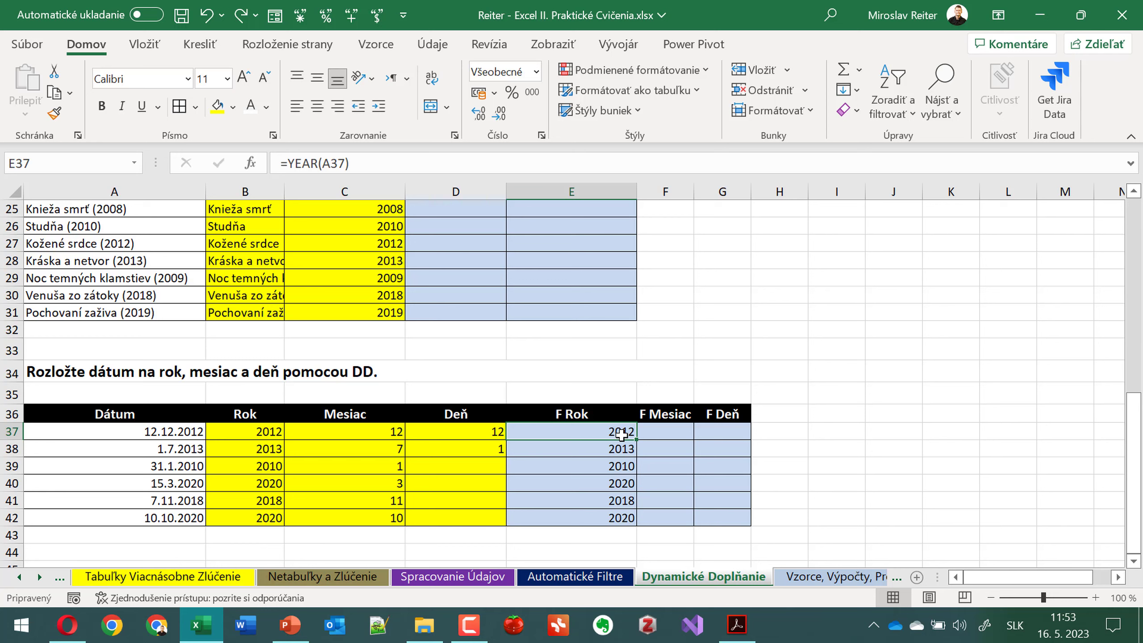
{"action": "left_click", "coordinate": [679, 432]}
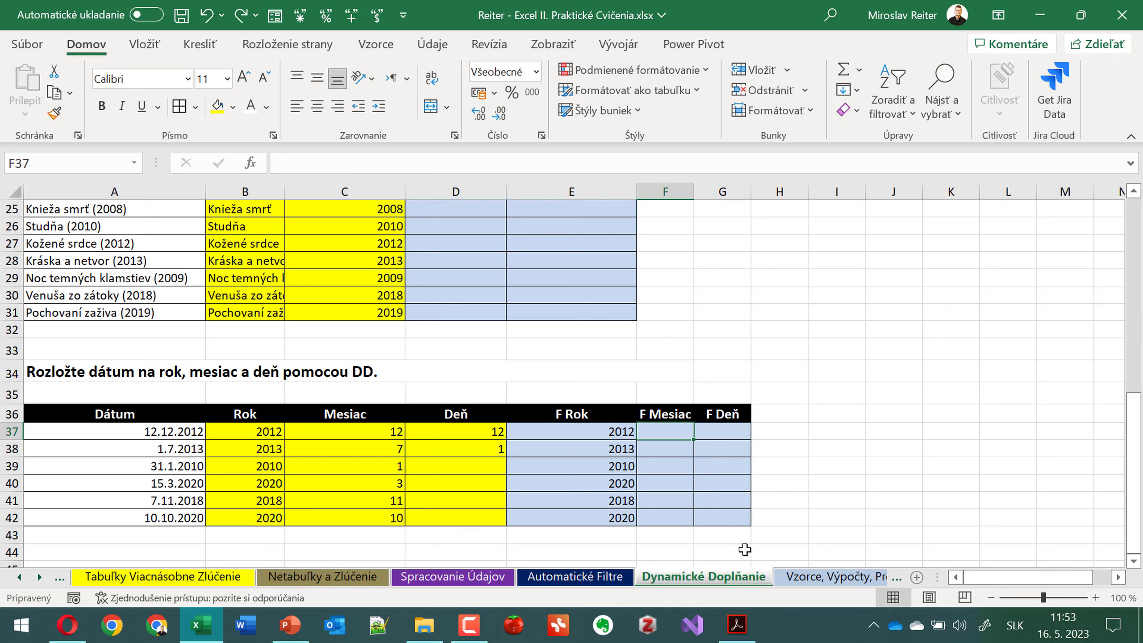
{"action": "type", "text": "="}
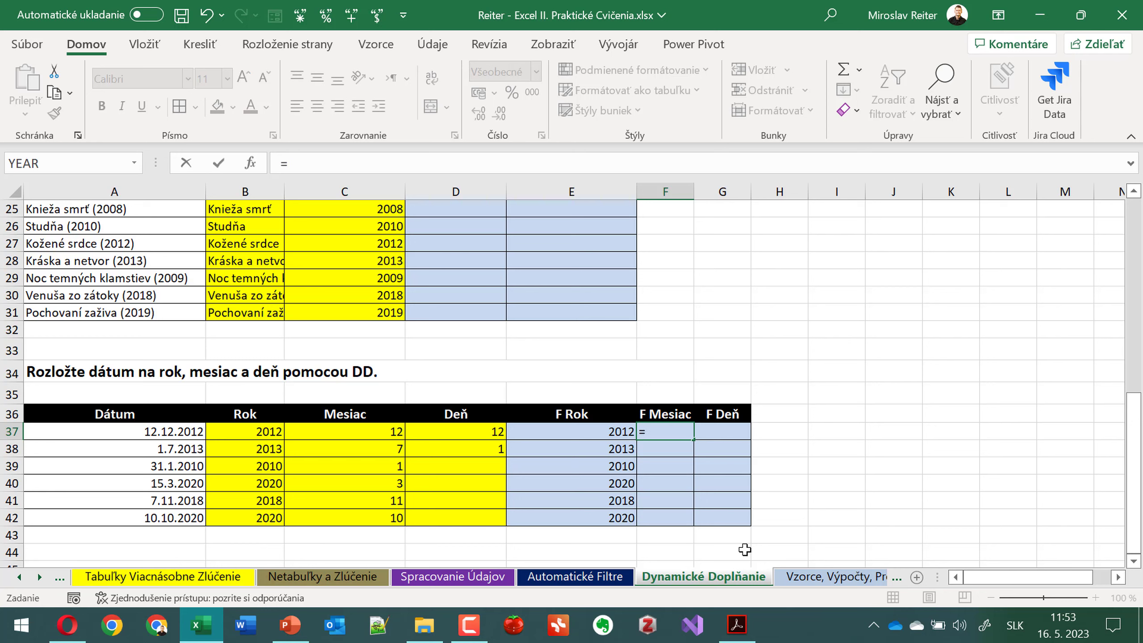
{"action": "type", "text": "mo"}
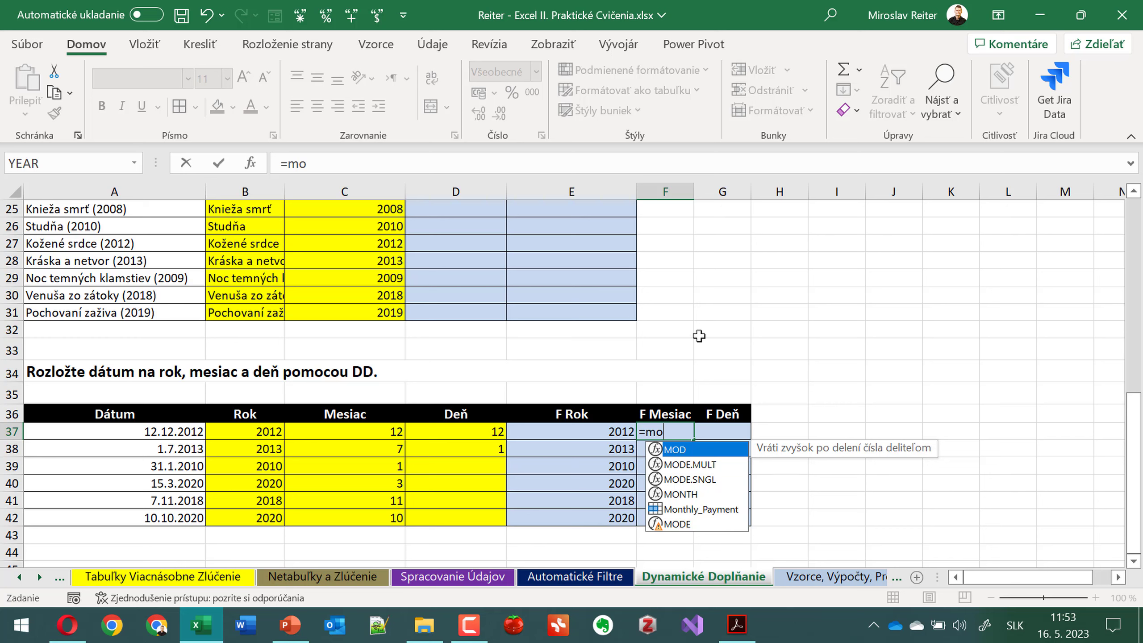
{"action": "double_click", "coordinate": [681, 494]}
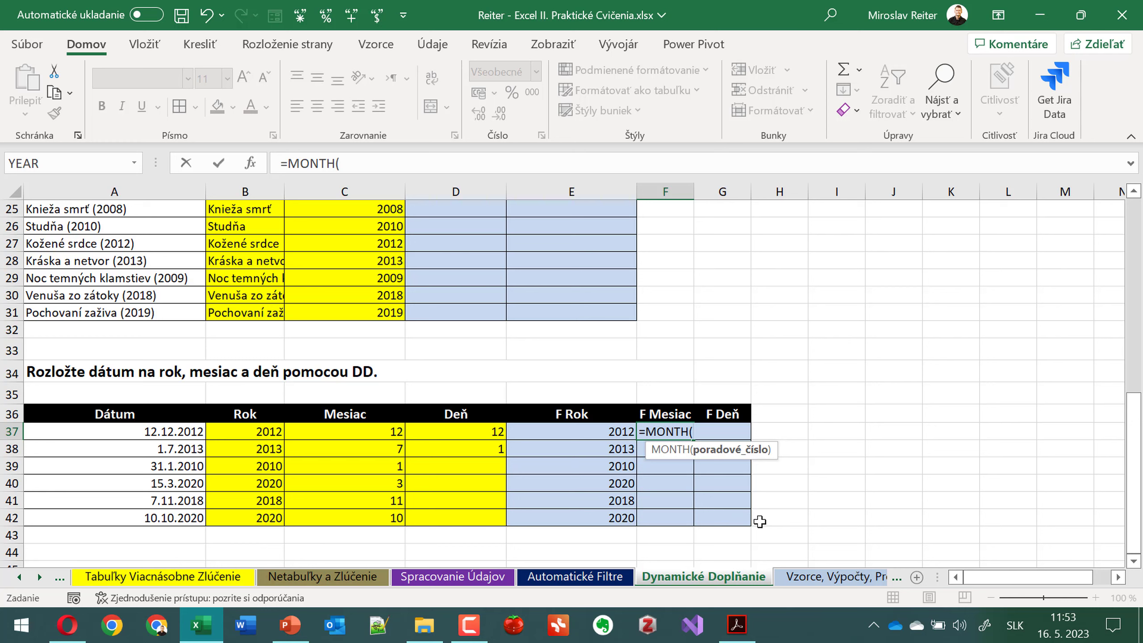
{"action": "left_click", "coordinate": [178, 432]}
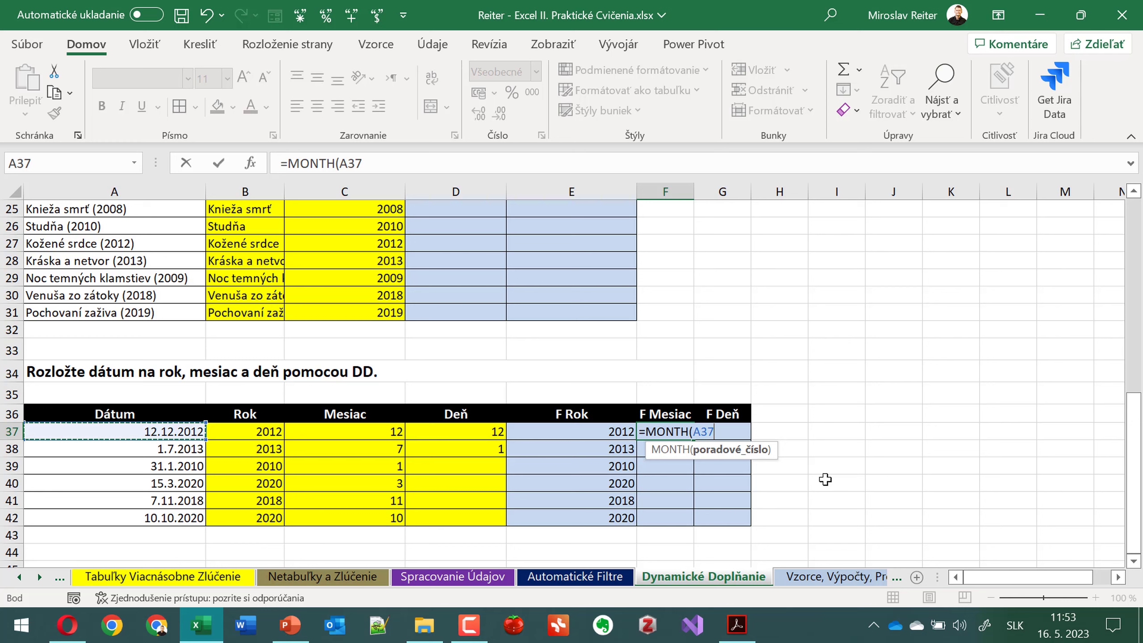
{"action": "key", "text": "Return"}
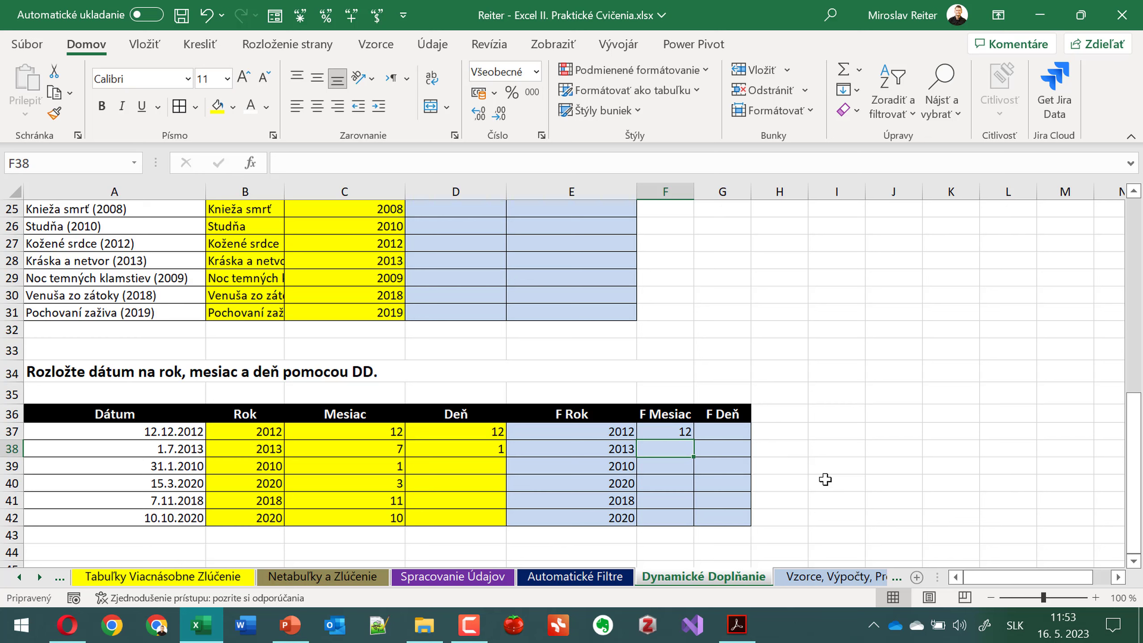
- Copy the MONTH formula down through F42
{"action": "key", "text": "Up"}
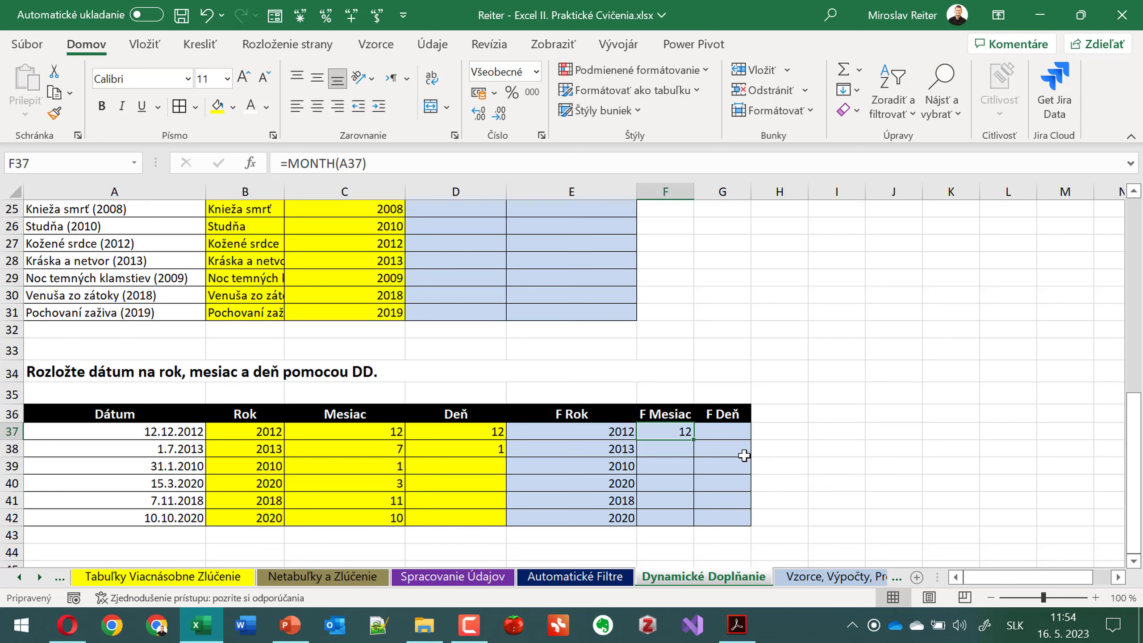
{"action": "double_click", "coordinate": [695, 439]}
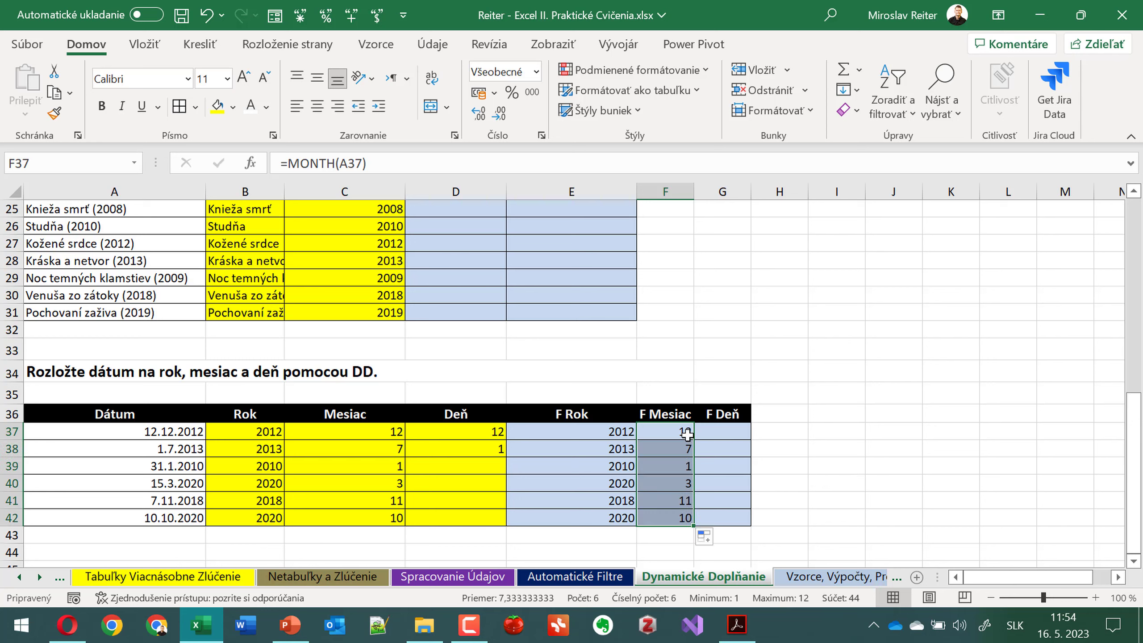
{"action": "left_click", "coordinate": [687, 434]}
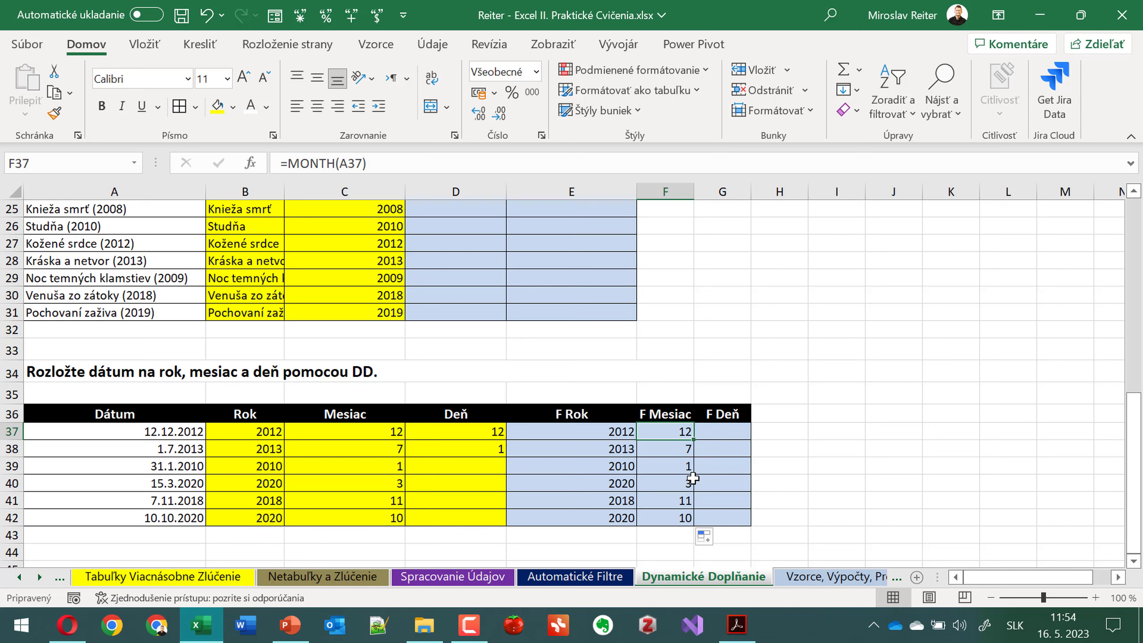
{"action": "left_click", "coordinate": [735, 434]}
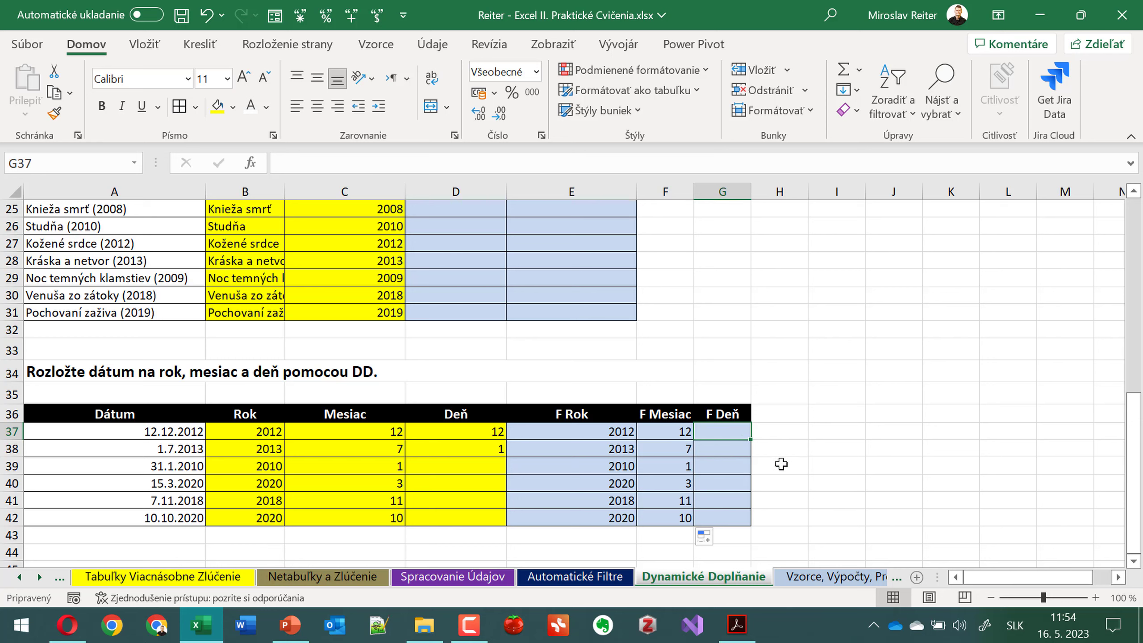
- Enter =DAY(A37) in G37 and copy it down through G42
{"action": "type", "text": "="}
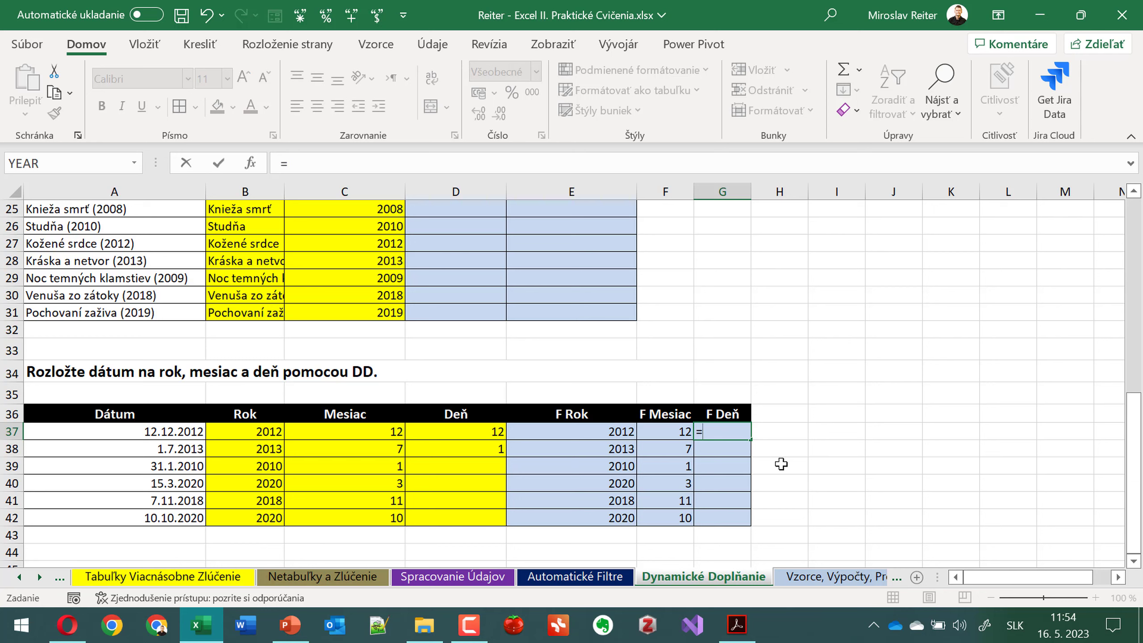
{"action": "type", "text": "da"}
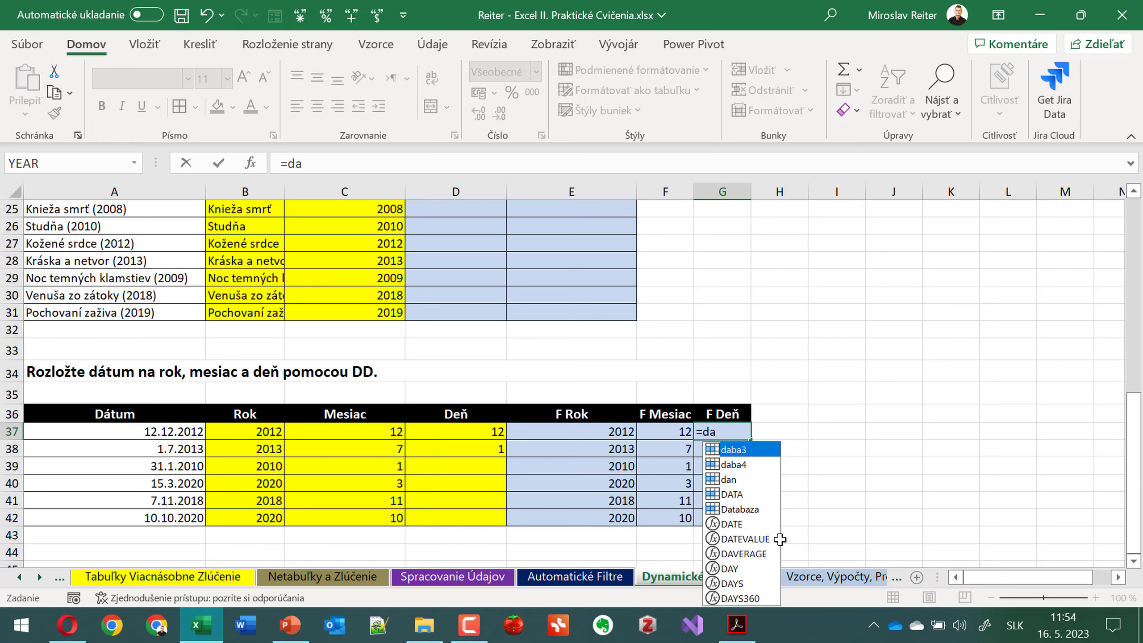
{"action": "left_click", "coordinate": [746, 568]}
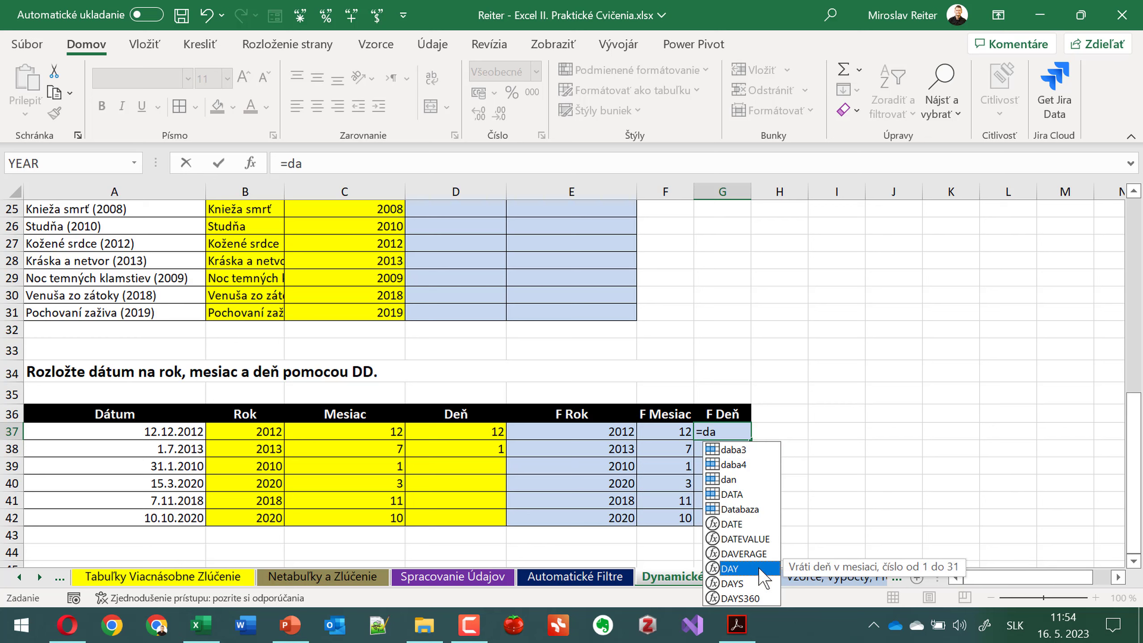
{"action": "double_click", "coordinate": [760, 569]}
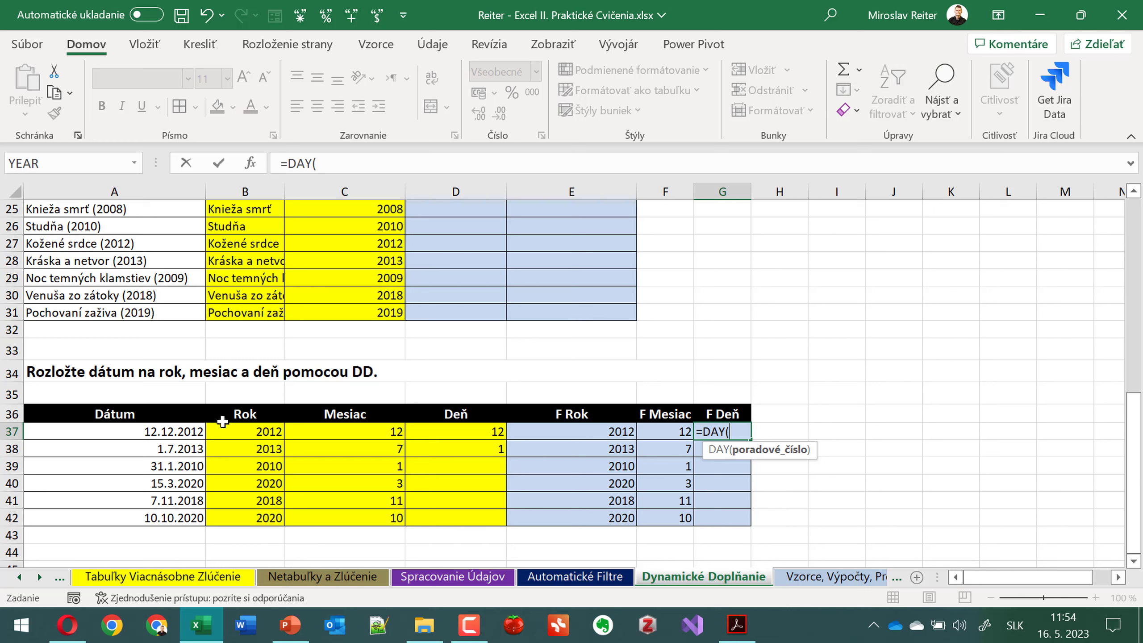
{"action": "left_click", "coordinate": [186, 433]}
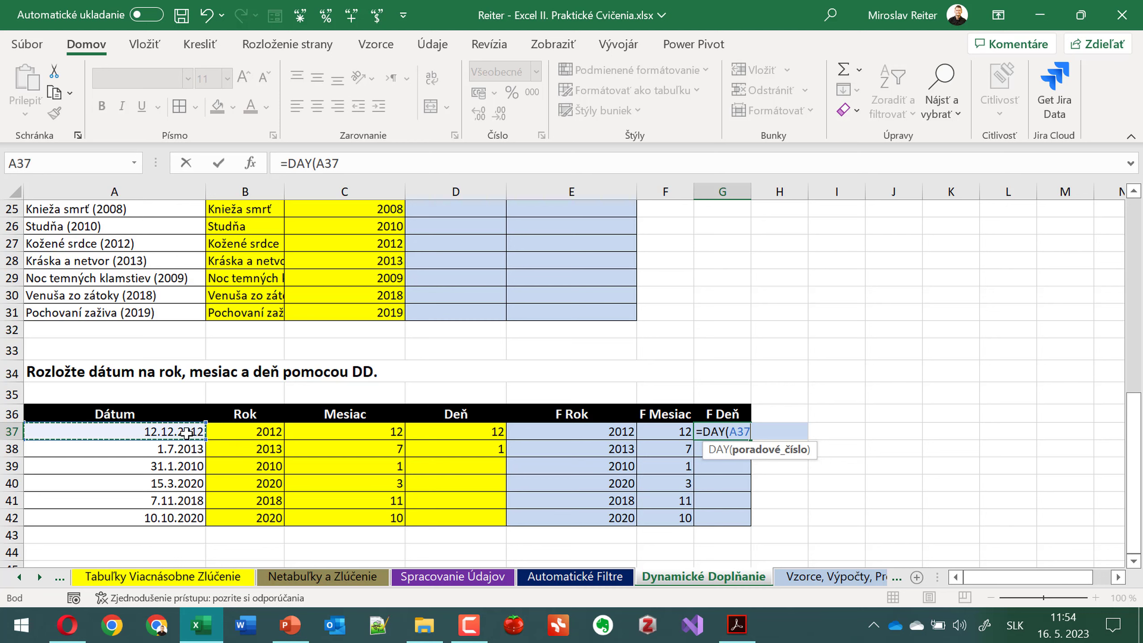
{"action": "key", "text": "Return"}
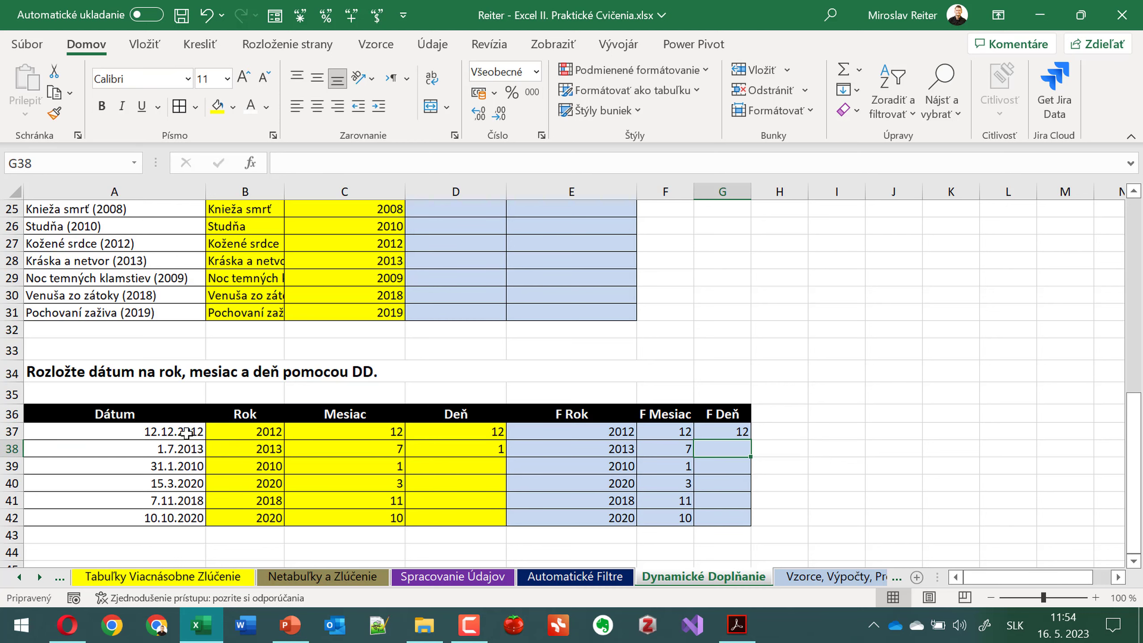
{"action": "left_click", "coordinate": [721, 431]}
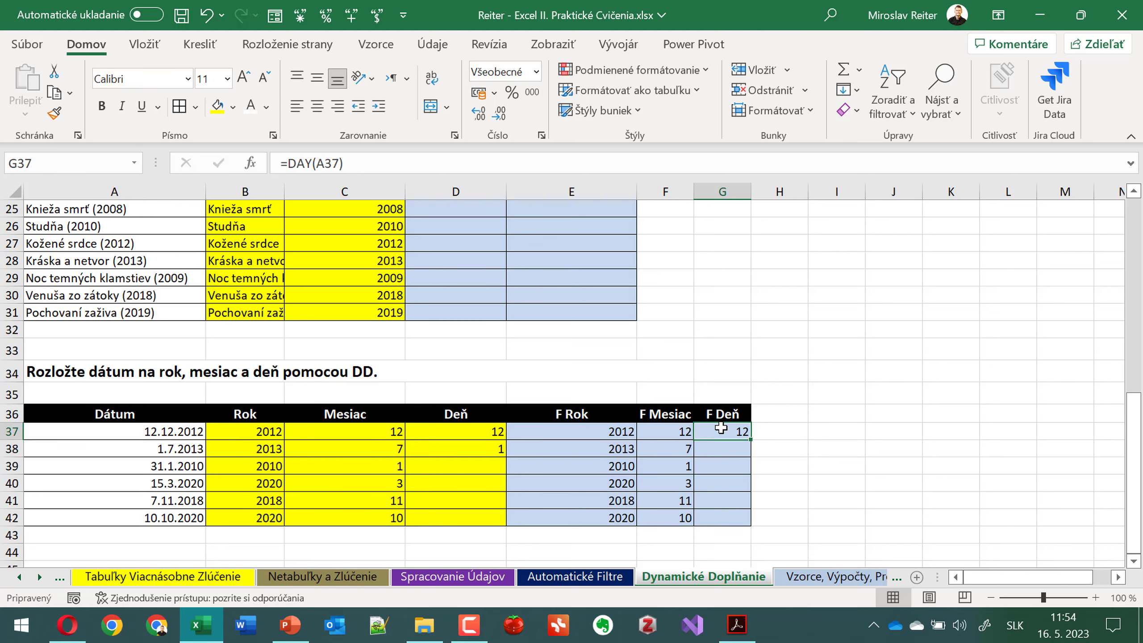
{"action": "double_click", "coordinate": [751, 439]}
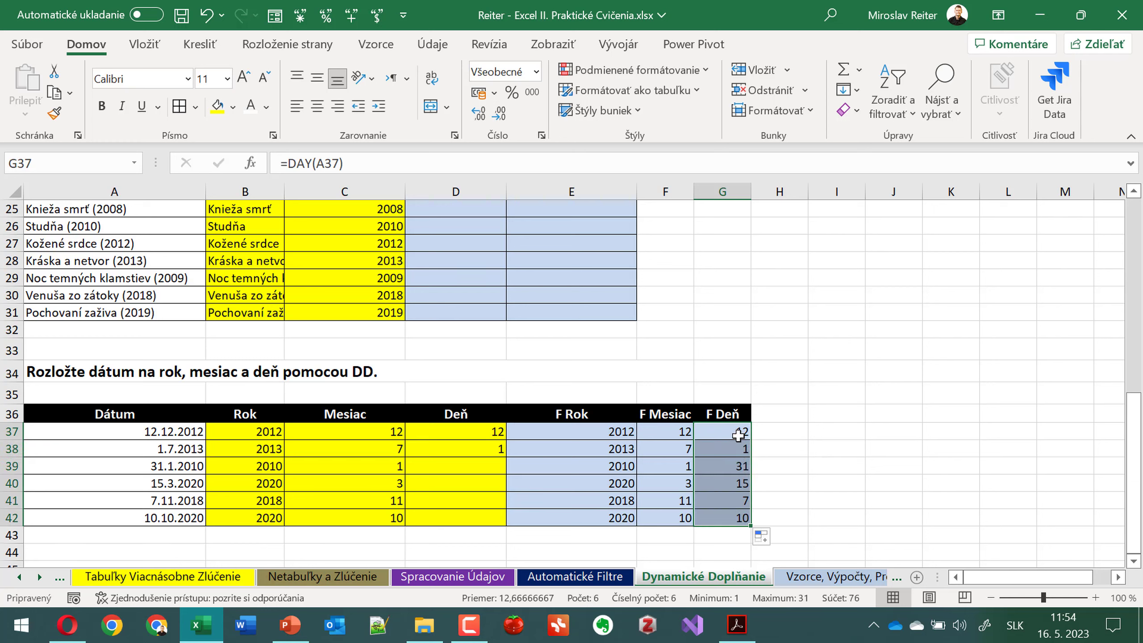
{"action": "left_click", "coordinate": [738, 435]}
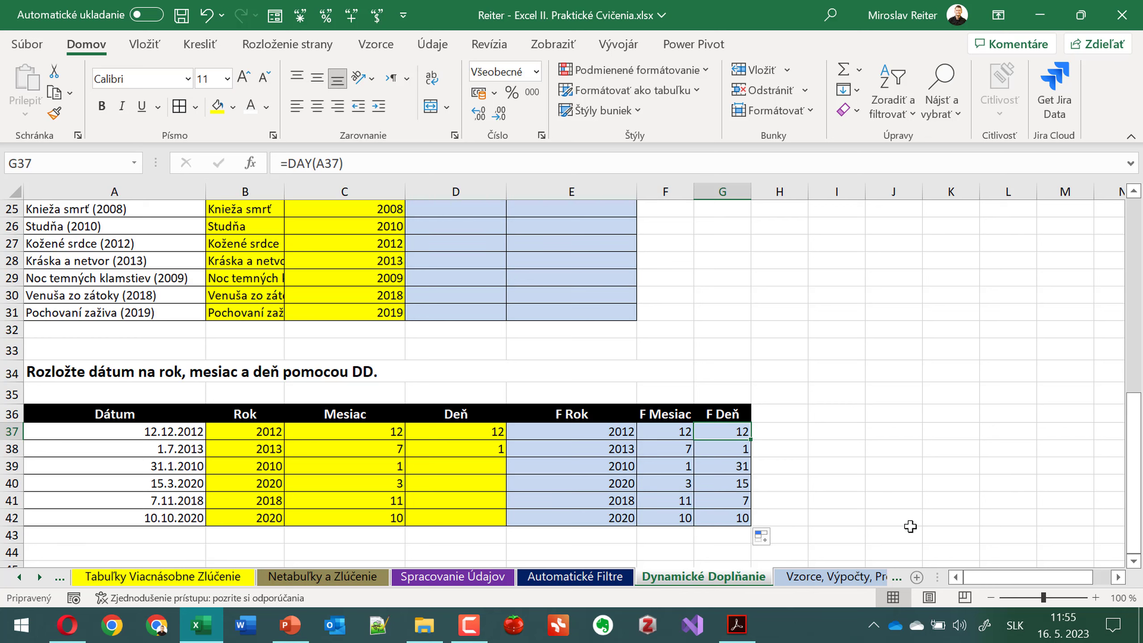
- Return to the book table and select the first TEXTJOIN formula line in the notes box
{"action": "left_click", "coordinate": [634, 450]}
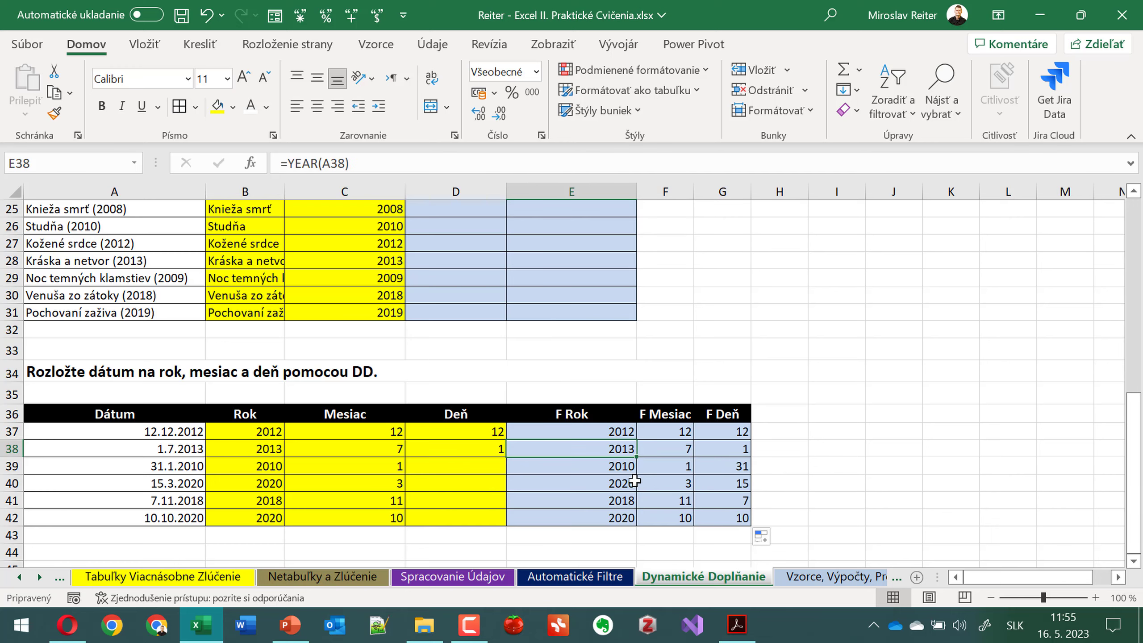
{"action": "scroll", "coordinate": [634, 481], "scroll_direction": "up", "scroll_amount": 1}
{"action": "scroll", "coordinate": [635, 481], "scroll_direction": "up", "scroll_amount": 1}
{"action": "scroll", "coordinate": [634, 481], "scroll_direction": "up", "scroll_amount": 3}
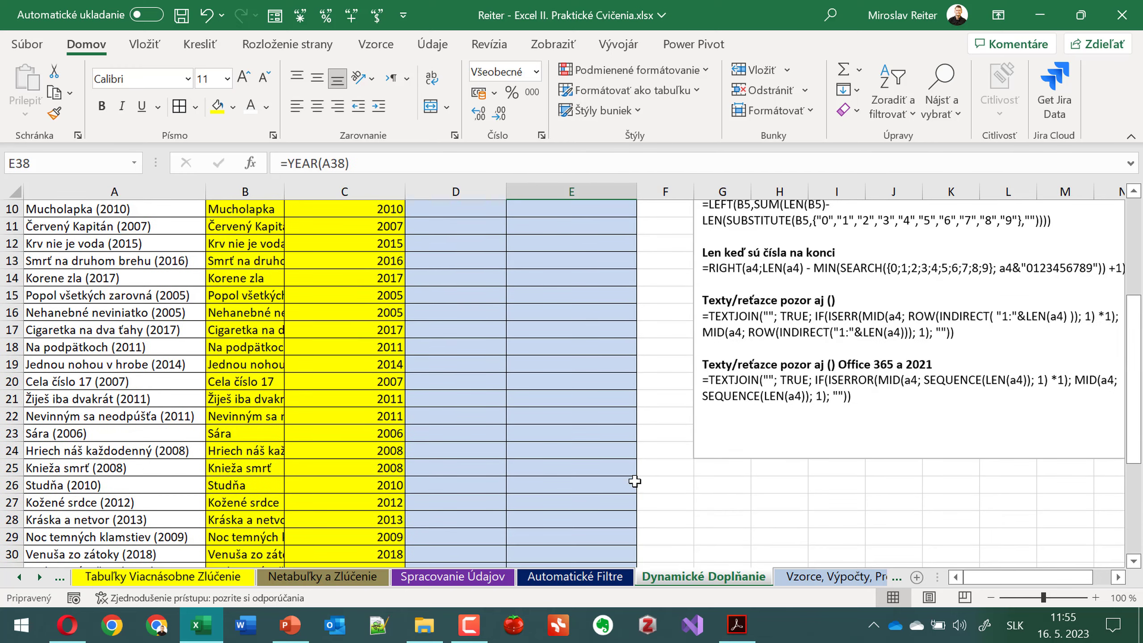
{"action": "scroll", "coordinate": [634, 481], "scroll_direction": "up", "scroll_amount": 2}
{"action": "scroll", "coordinate": [634, 480], "scroll_direction": "up", "scroll_amount": 1}
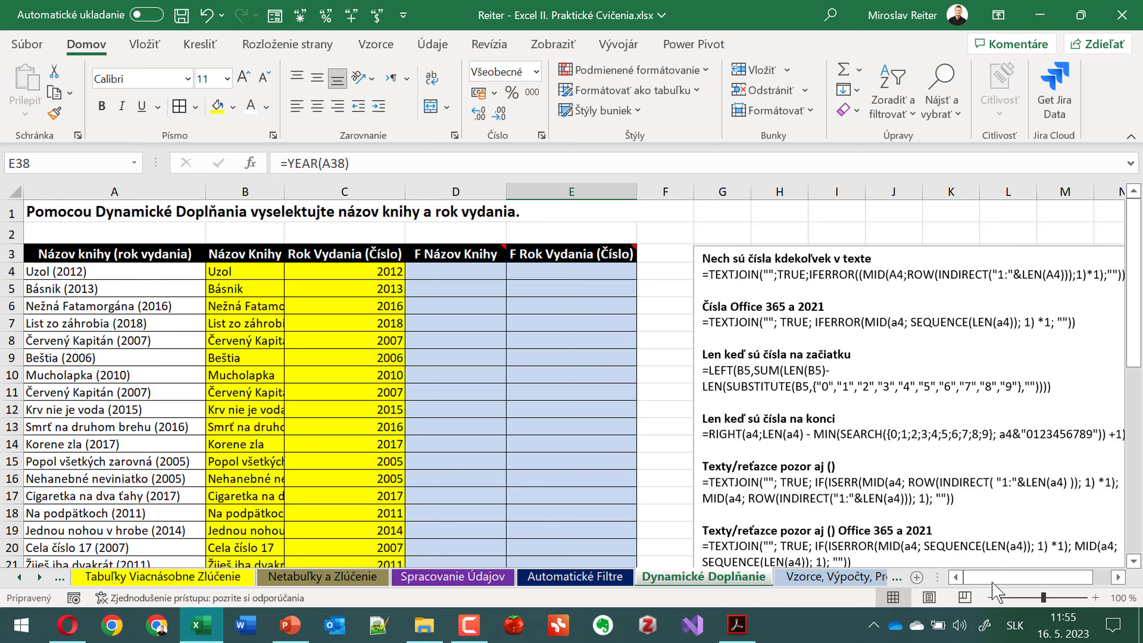
{"action": "left_click_drag", "start_coordinate": [994, 578], "coordinate": [1003, 578]}
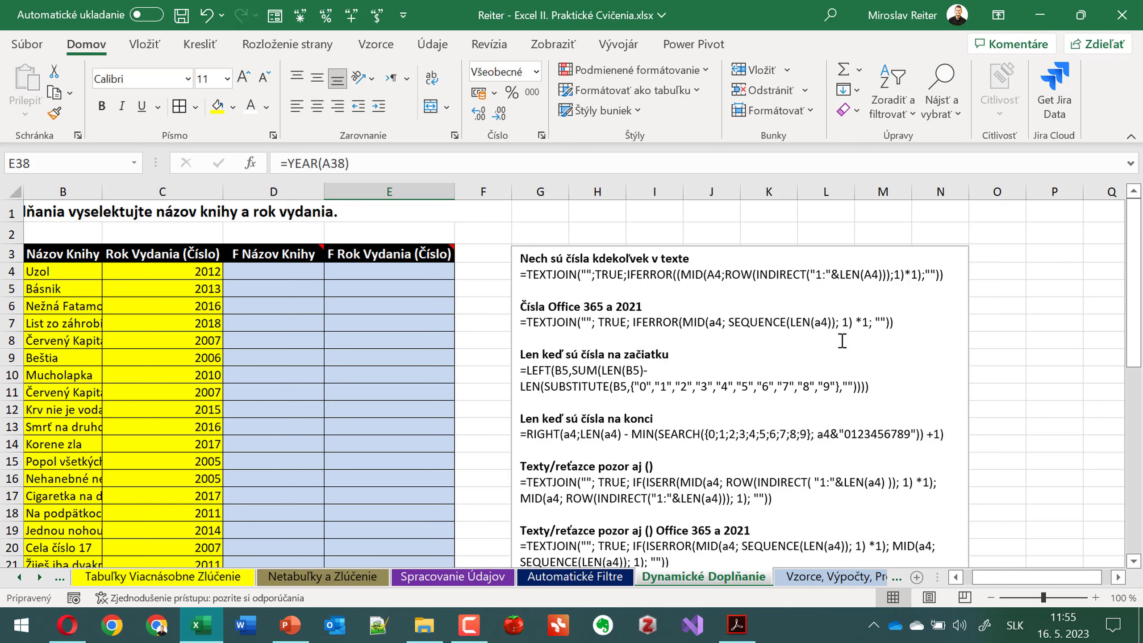
{"action": "left_click", "coordinate": [643, 273]}
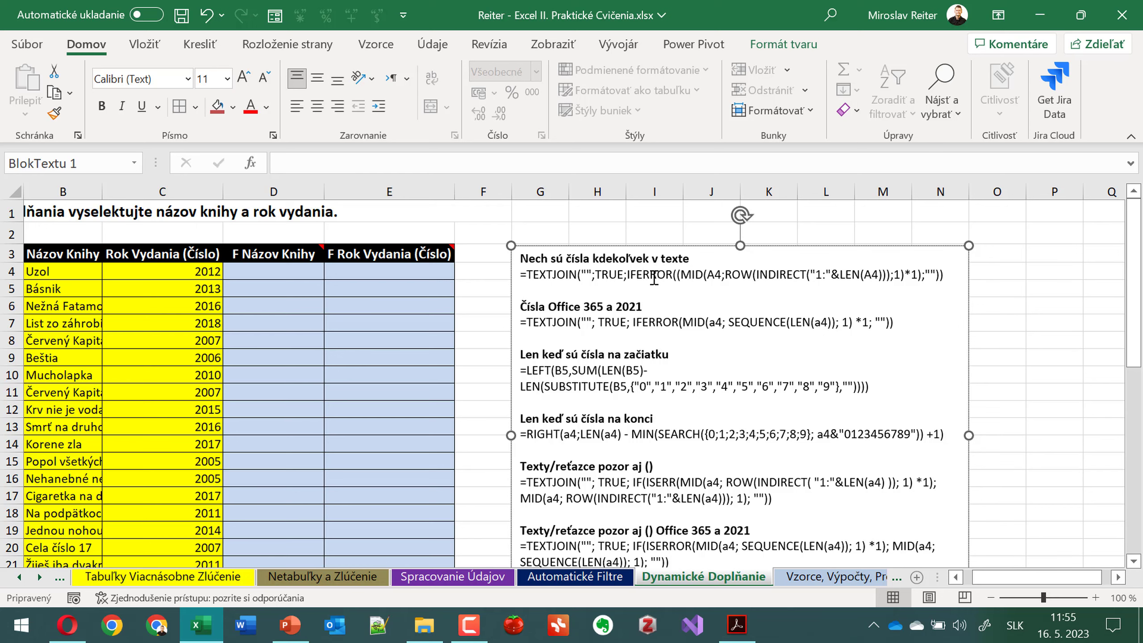
{"action": "left_click_drag", "start_coordinate": [1022, 577], "coordinate": [950, 578]}
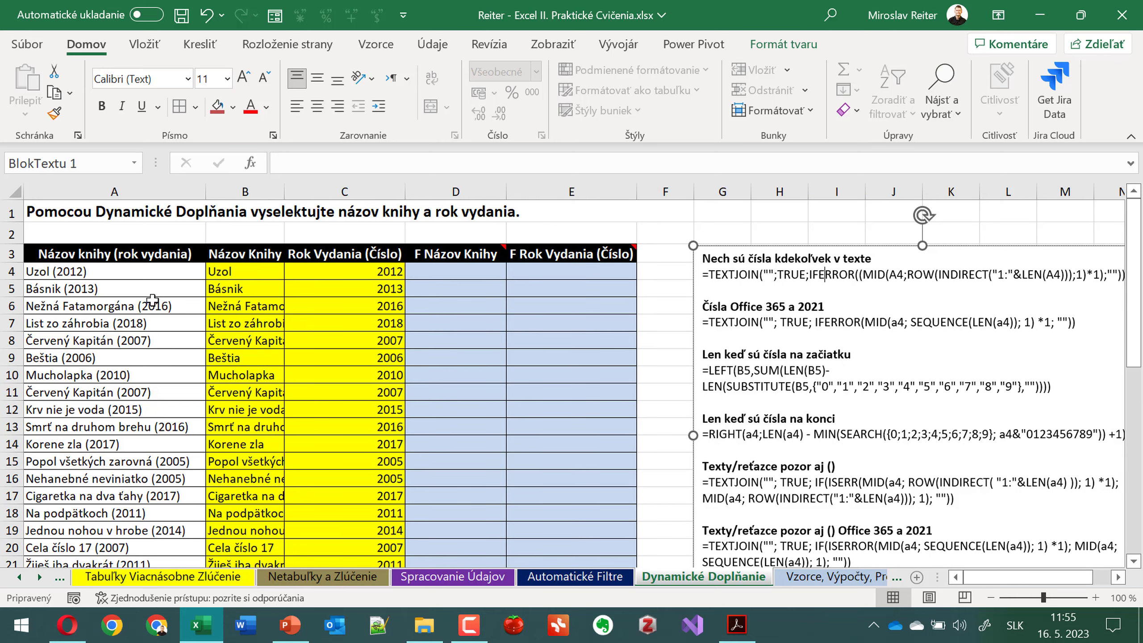
{"action": "left_click_drag", "start_coordinate": [1029, 578], "coordinate": [1047, 577]}
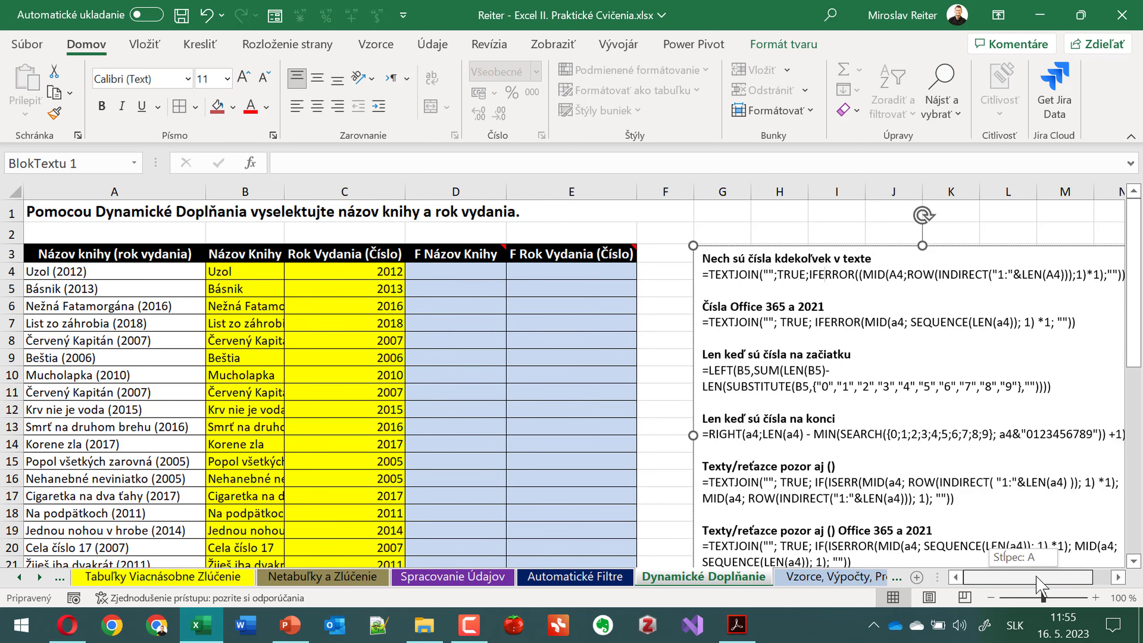
{"action": "left_click_drag", "start_coordinate": [873, 273], "coordinate": [427, 271]}
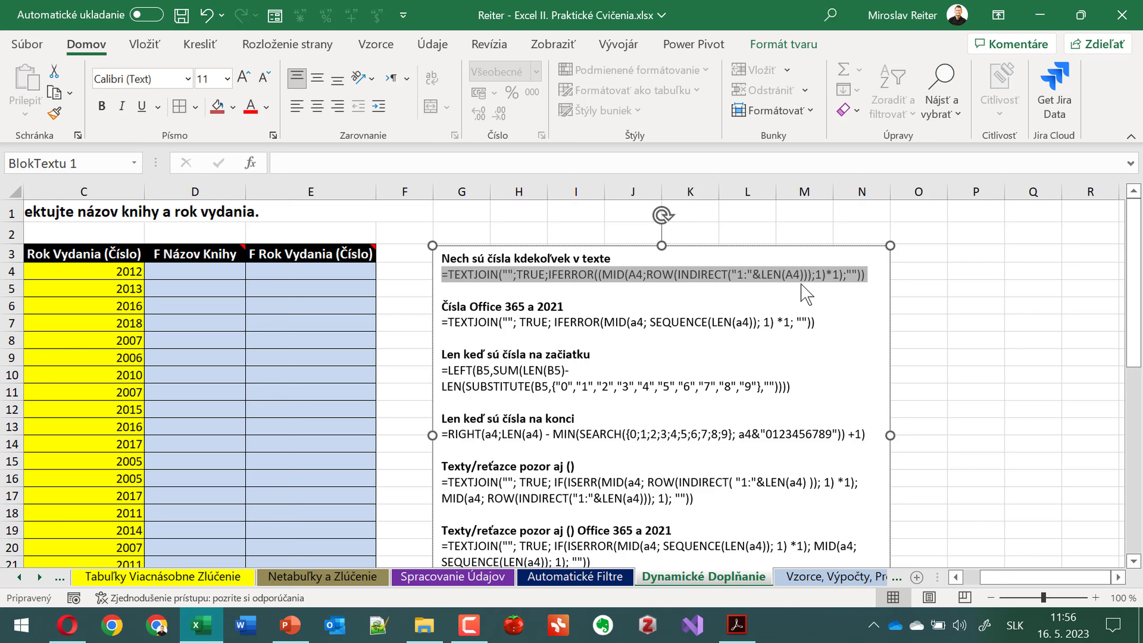
- Paste the TEXTJOIN year formula into E4, which returns 2012, and Flash Fill the years down the column
{"action": "key", "text": "ctrl+c"}
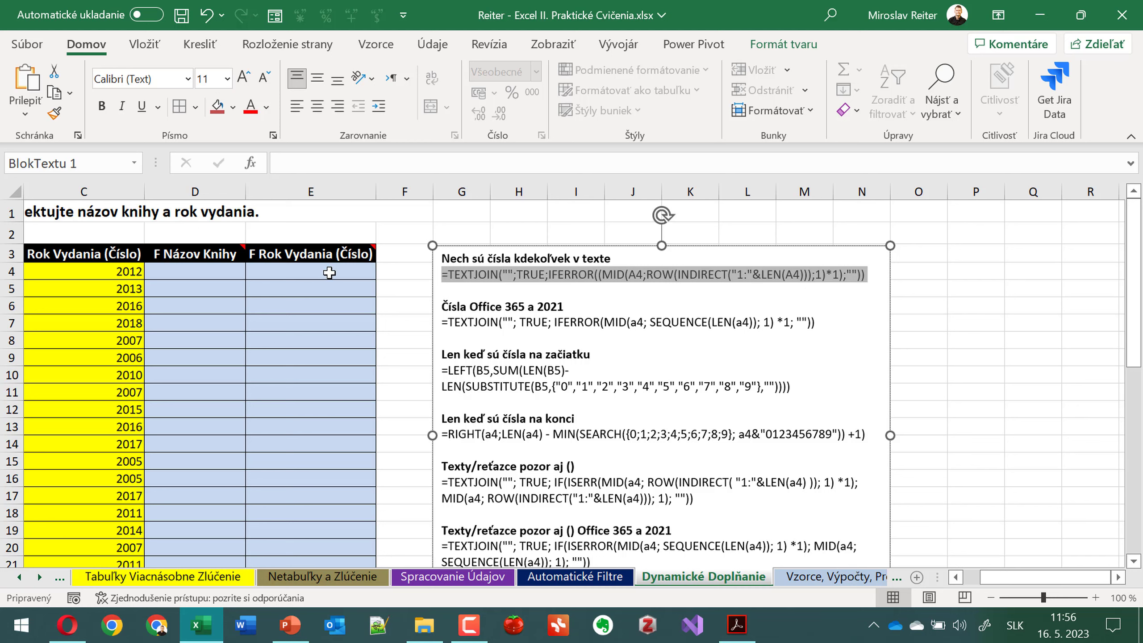
{"action": "left_click", "coordinate": [316, 273]}
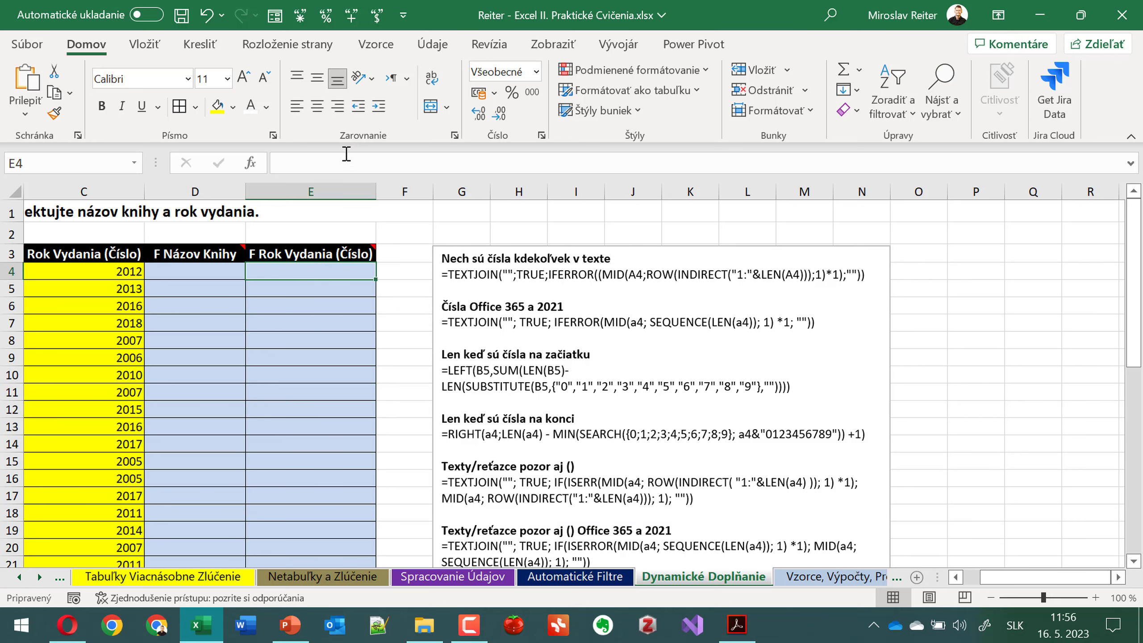
{"action": "key", "text": "ctrl+v"}
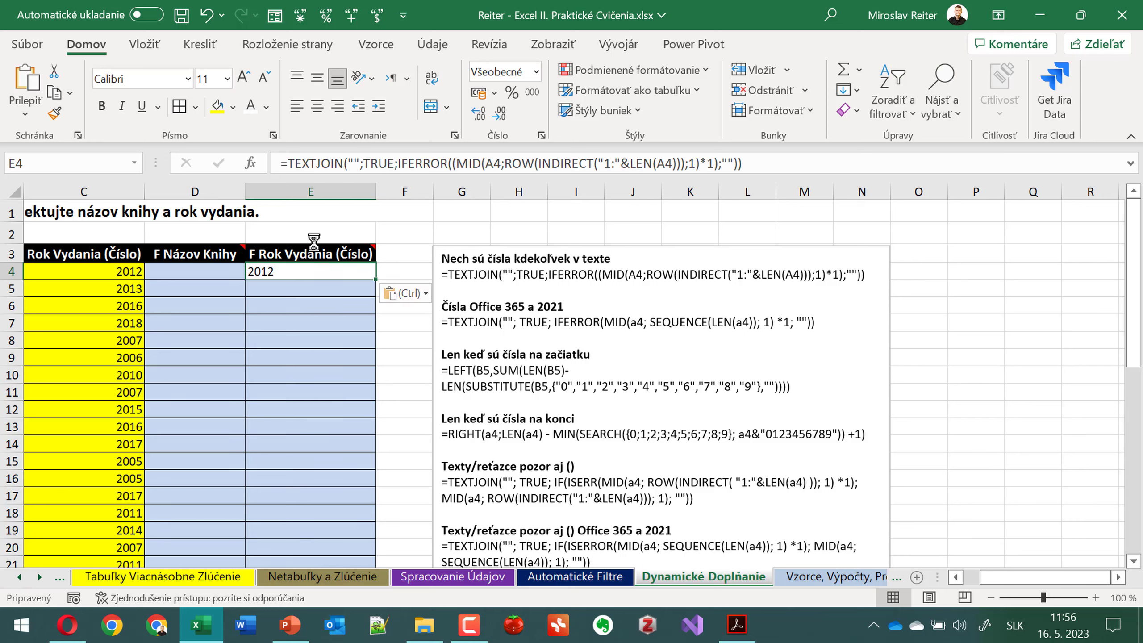
{"action": "left_click", "coordinate": [343, 161]}
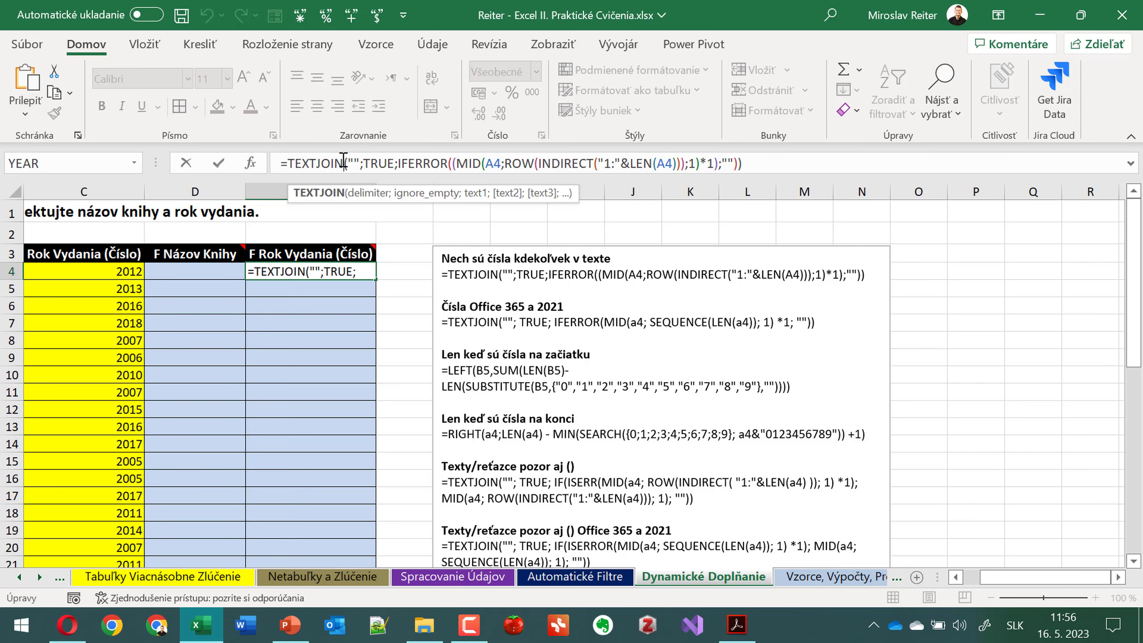
{"action": "left_click", "coordinate": [794, 169]}
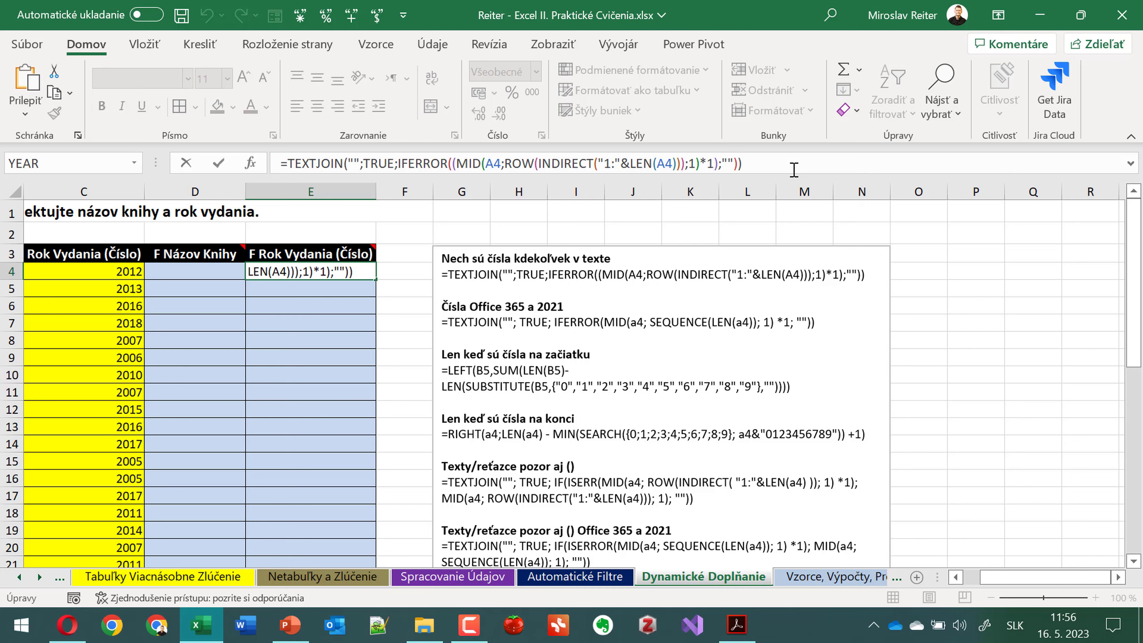
{"action": "key", "text": "Escape"}
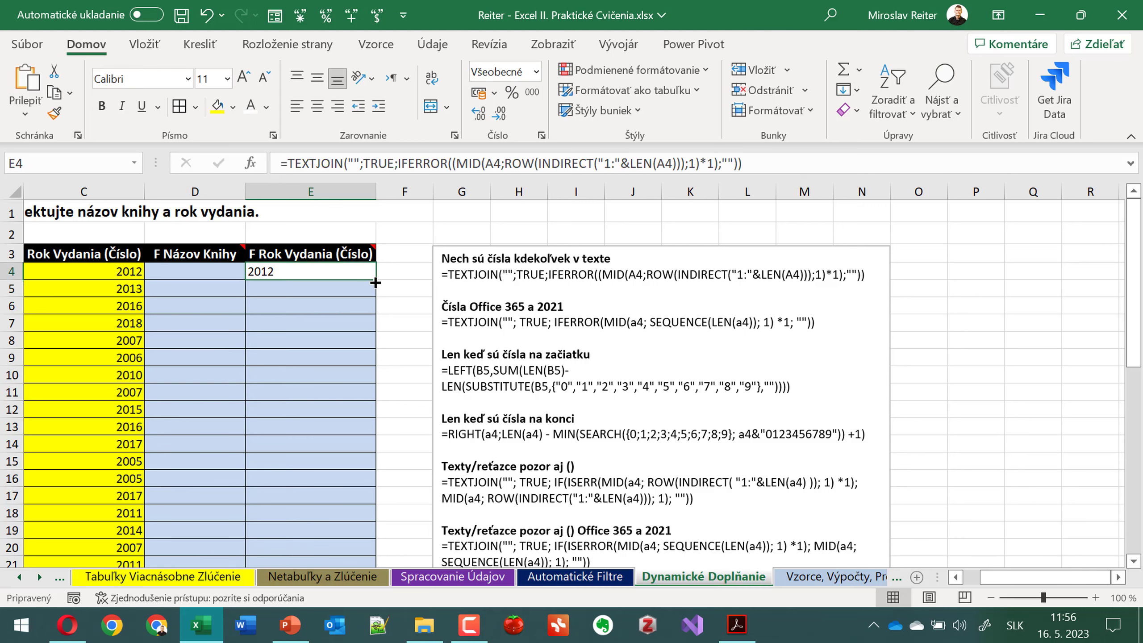
{"action": "key", "text": "ctrl+e"}
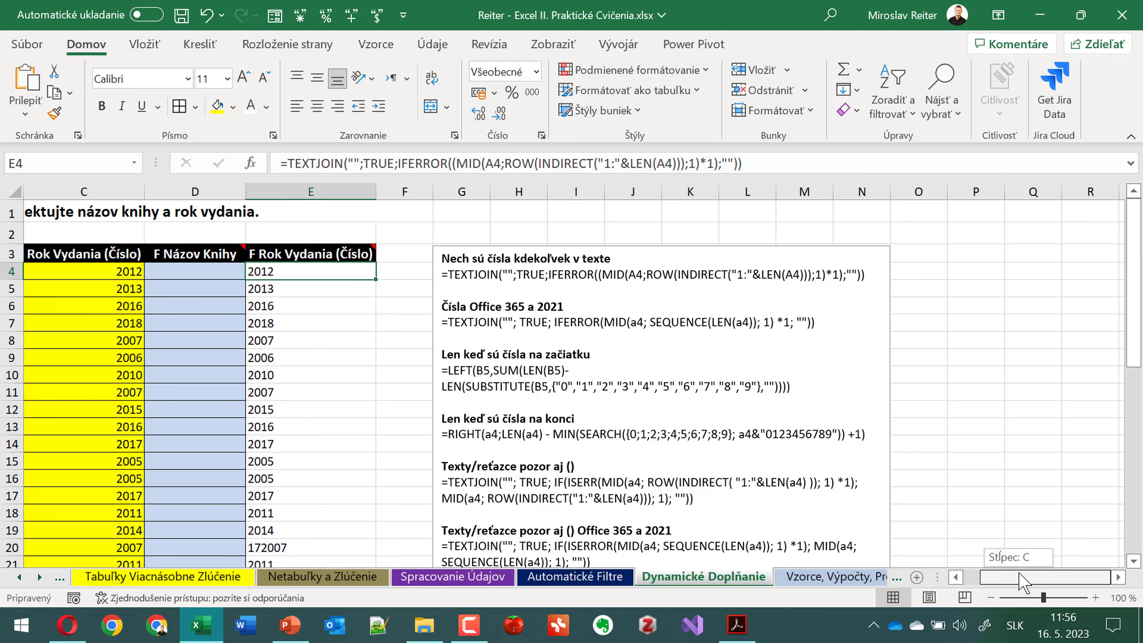
{"action": "left_click_drag", "start_coordinate": [1016, 576], "coordinate": [998, 576]}
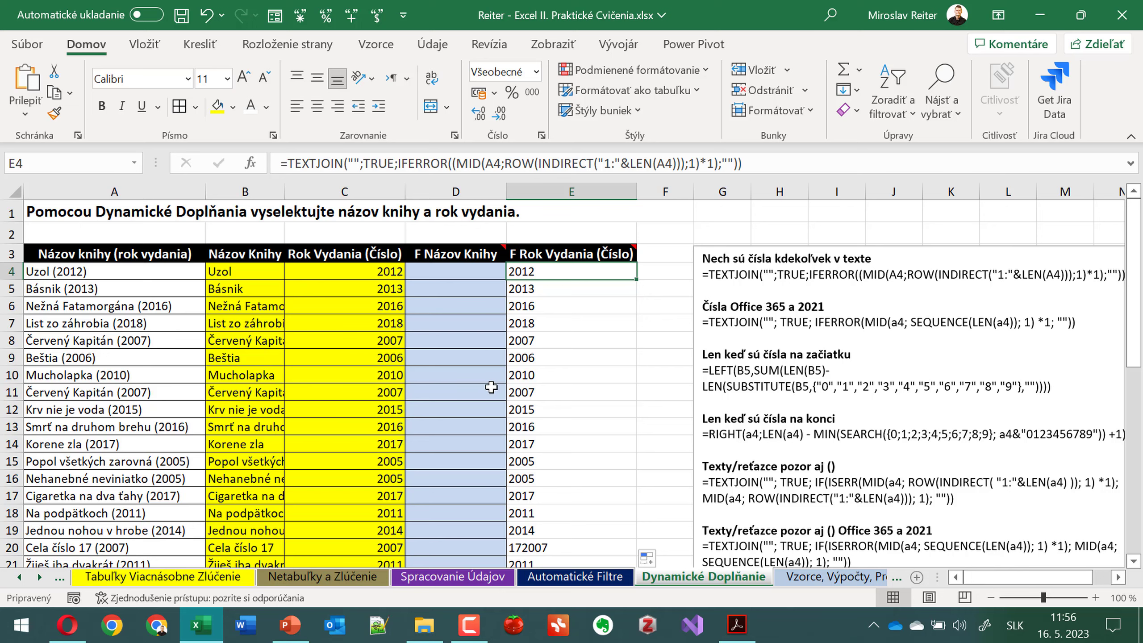
- Append 16 to the A4 title 'Uzol (2012)' to test the year formula
{"action": "scroll", "coordinate": [492, 387], "scroll_direction": "down", "scroll_amount": 1}
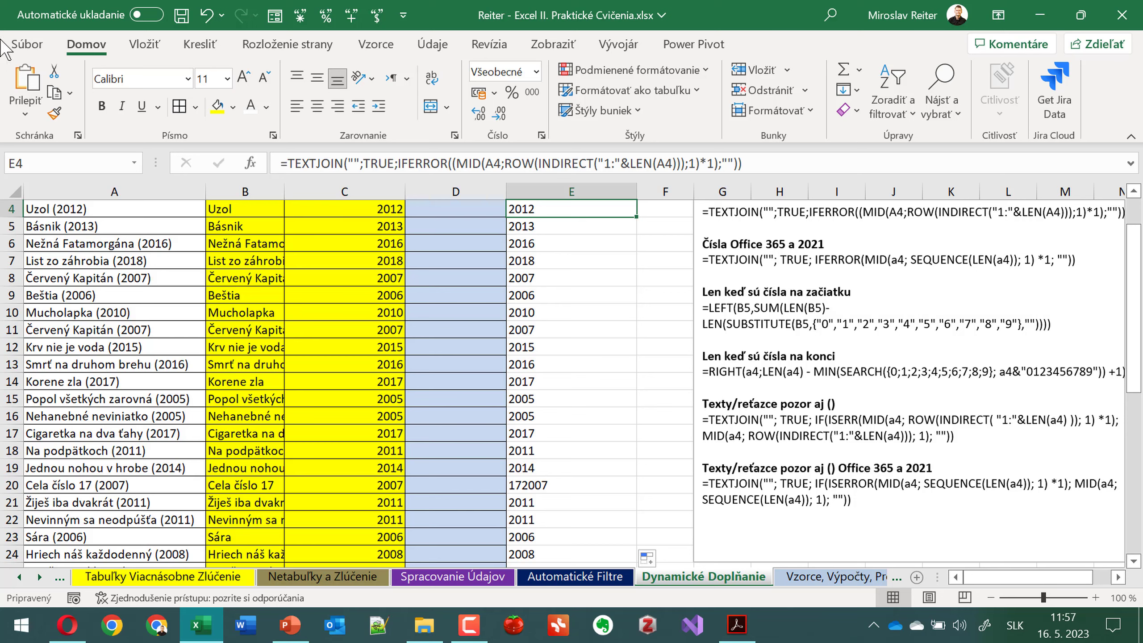
{"action": "scroll", "coordinate": [558, 263], "scroll_direction": "up", "scroll_amount": 1}
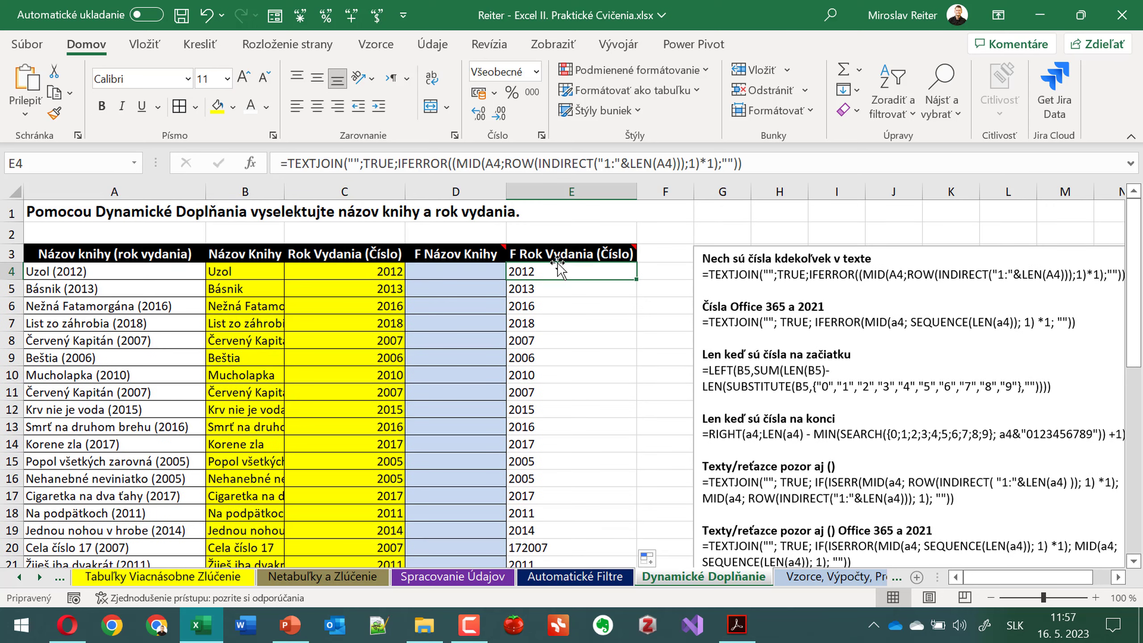
{"action": "double_click", "coordinate": [36, 271]}
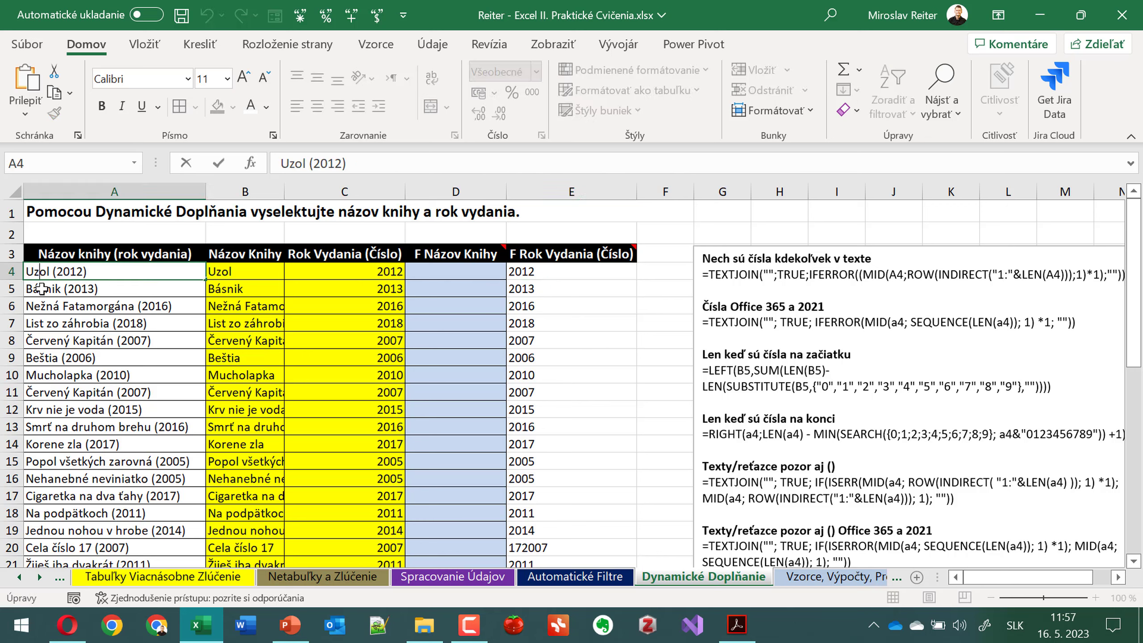
{"action": "type", "text": "16"}
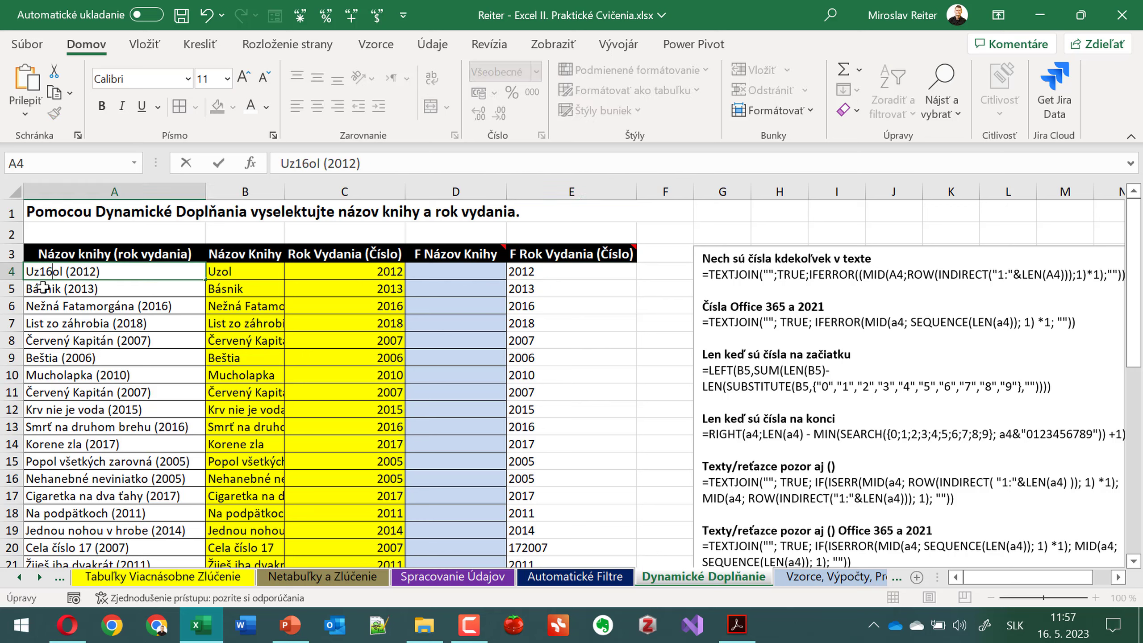
{"action": "key", "text": "Return"}
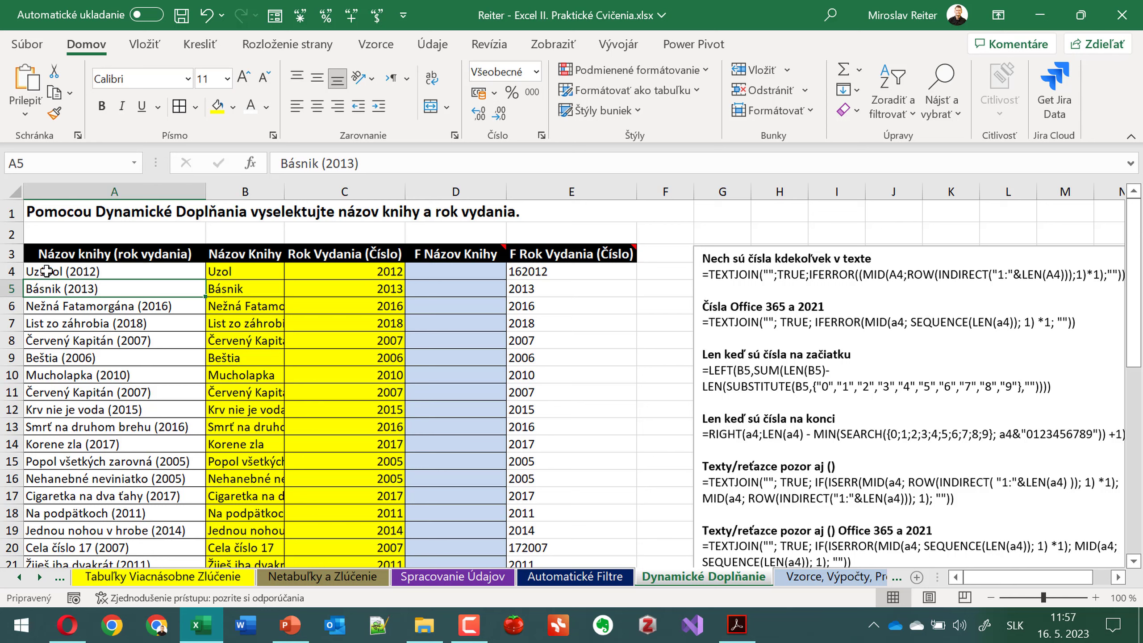
{"action": "left_click", "coordinate": [54, 269]}
- Restore A4 to 'Uzol (2012)' and select the Office 365 TEXTJOIN formula in the notes box
{"action": "double_click", "coordinate": [54, 269]}
{"action": "key", "text": "BackSpace"}
{"action": "key", "text": "BackSpace"}
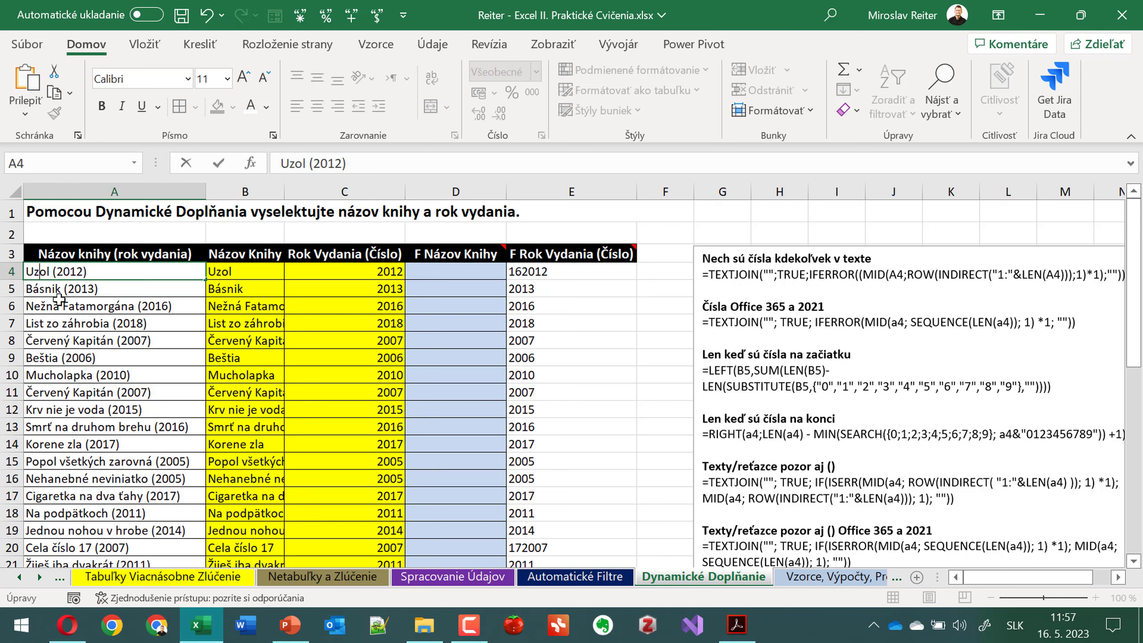
{"action": "left_click", "coordinate": [66, 323]}
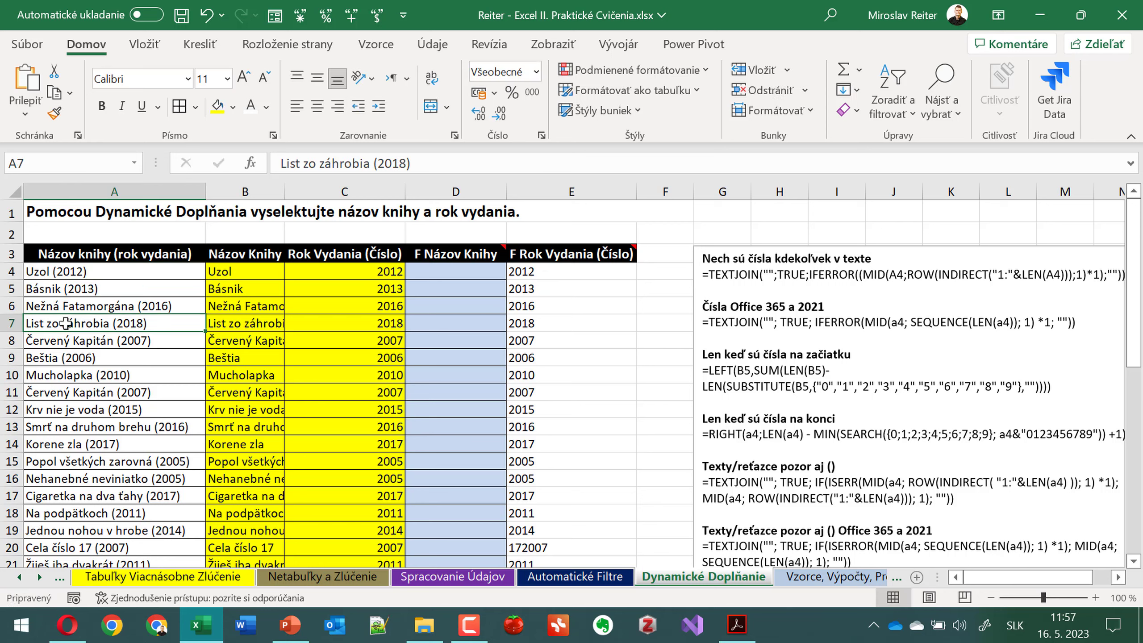
{"action": "left_click", "coordinate": [874, 317]}
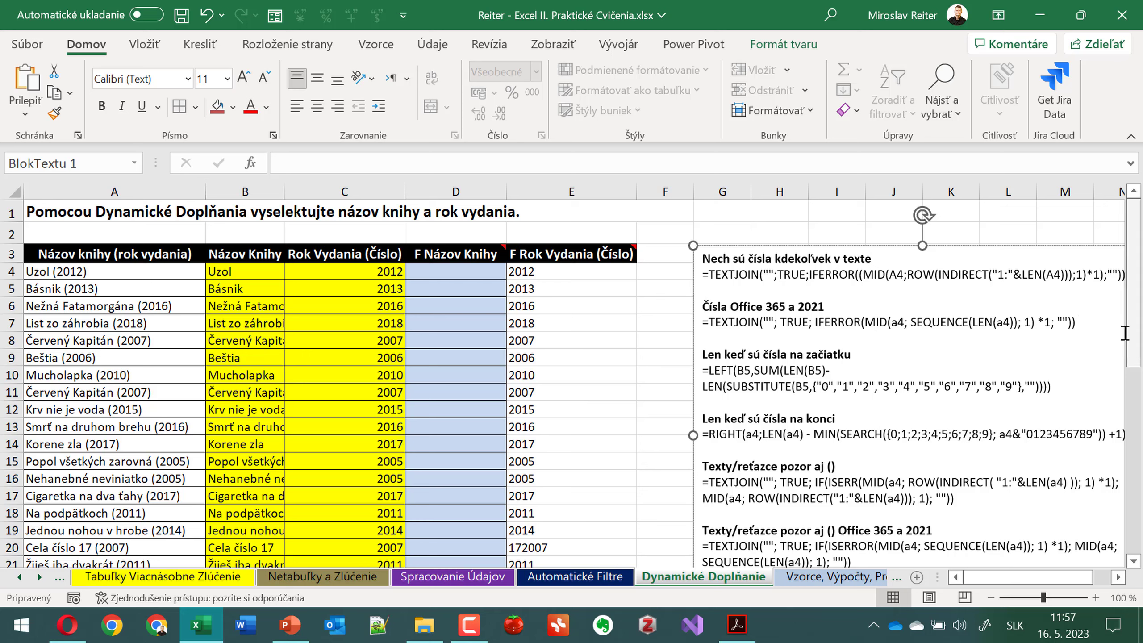
{"action": "left_click_drag", "start_coordinate": [1078, 322], "coordinate": [703, 321]}
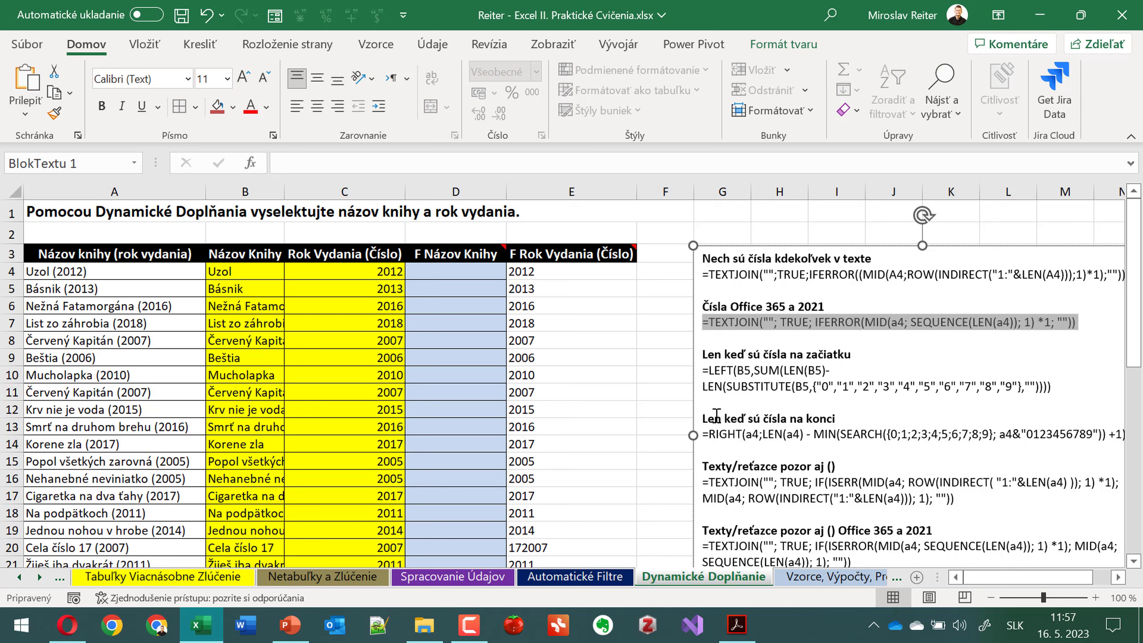
- Paste the Office 365 formula into F4, fill it down column F, and select the two-line ISERR formula
{"action": "left_click", "coordinate": [656, 272]}
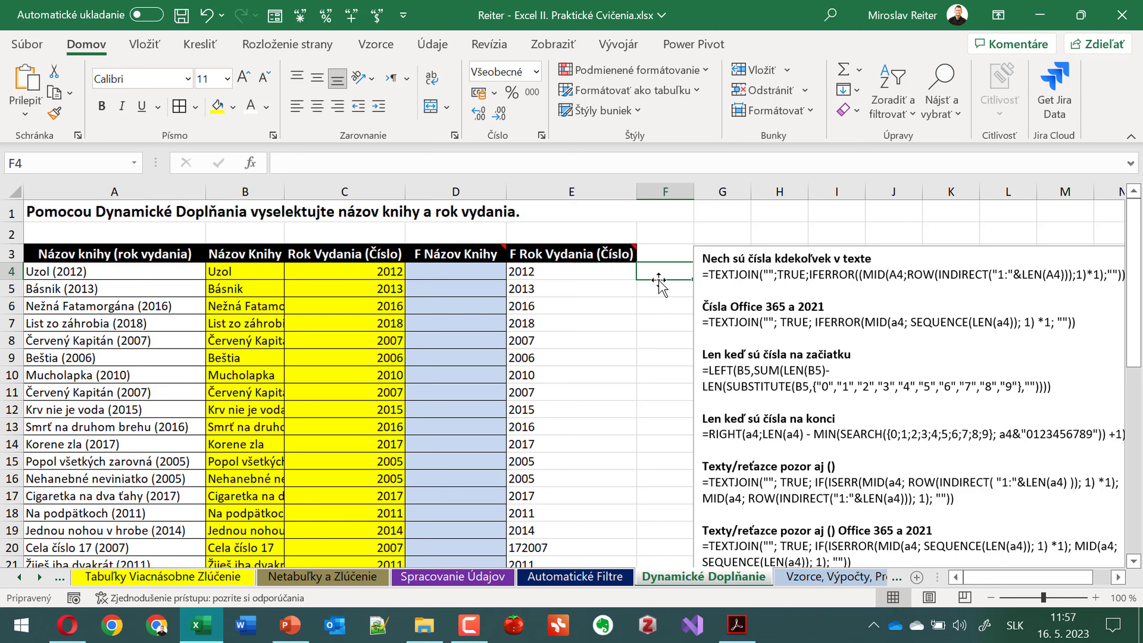
{"action": "type", "text": "=TEXTJOIN(\"\"; TRUE; IFERROR(MID(A4; SEQUENCE(LEN(A4)); 1) *1; \"\"))"}
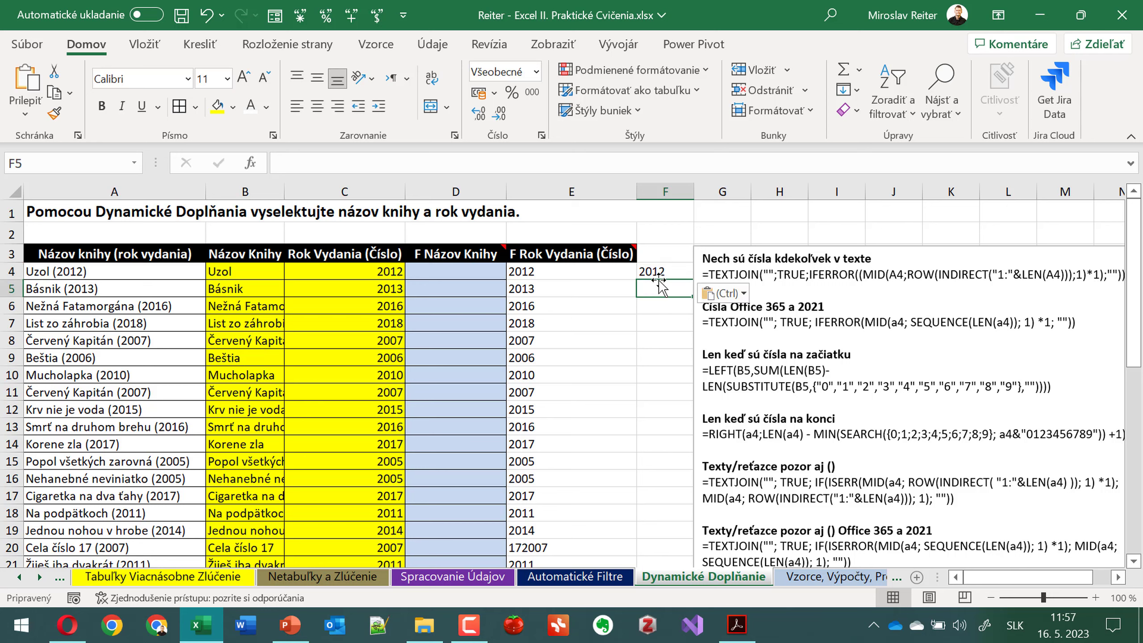
{"action": "left_click", "coordinate": [741, 257]}
{"action": "left_click_drag", "start_coordinate": [781, 246], "coordinate": [795, 246]}
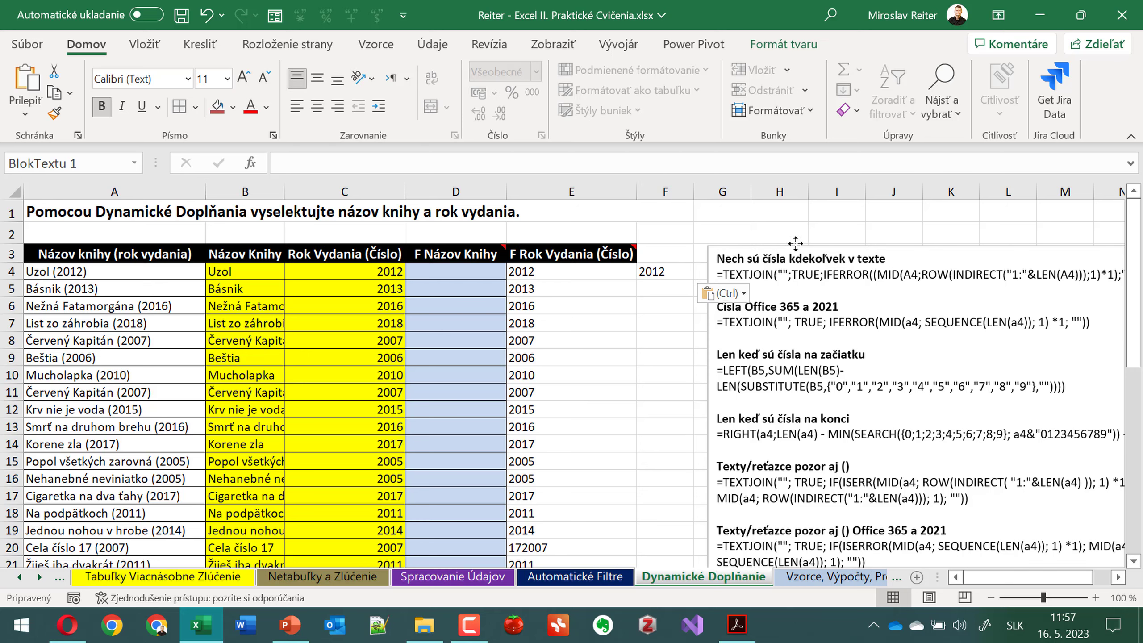
{"action": "left_click", "coordinate": [669, 270]}
{"action": "double_click", "coordinate": [691, 280]}
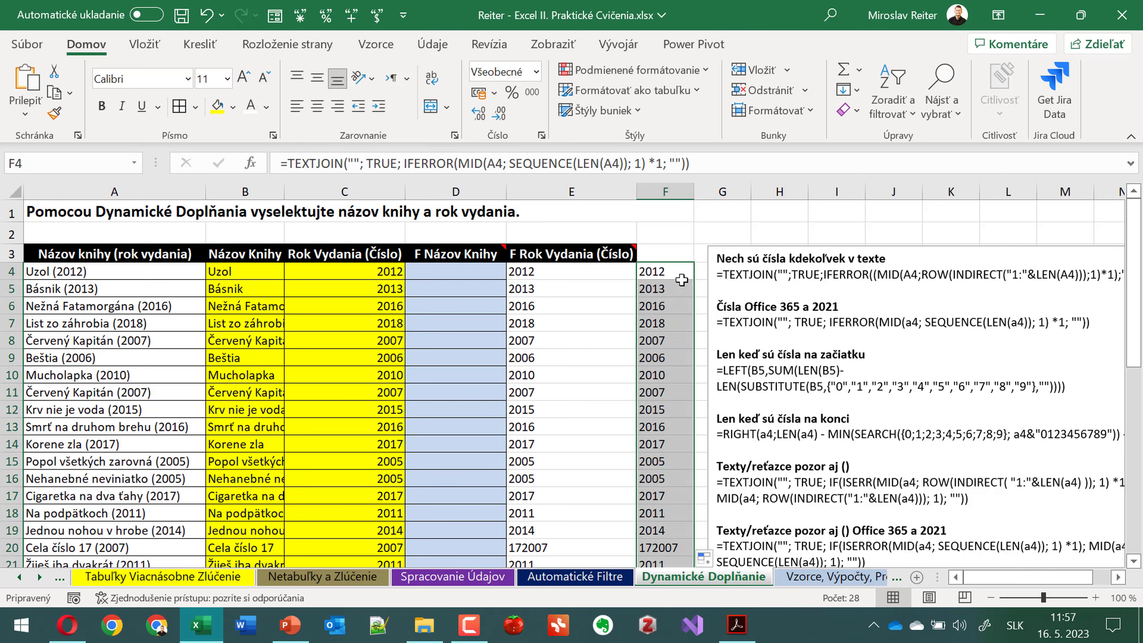
{"action": "left_click", "coordinate": [876, 332]}
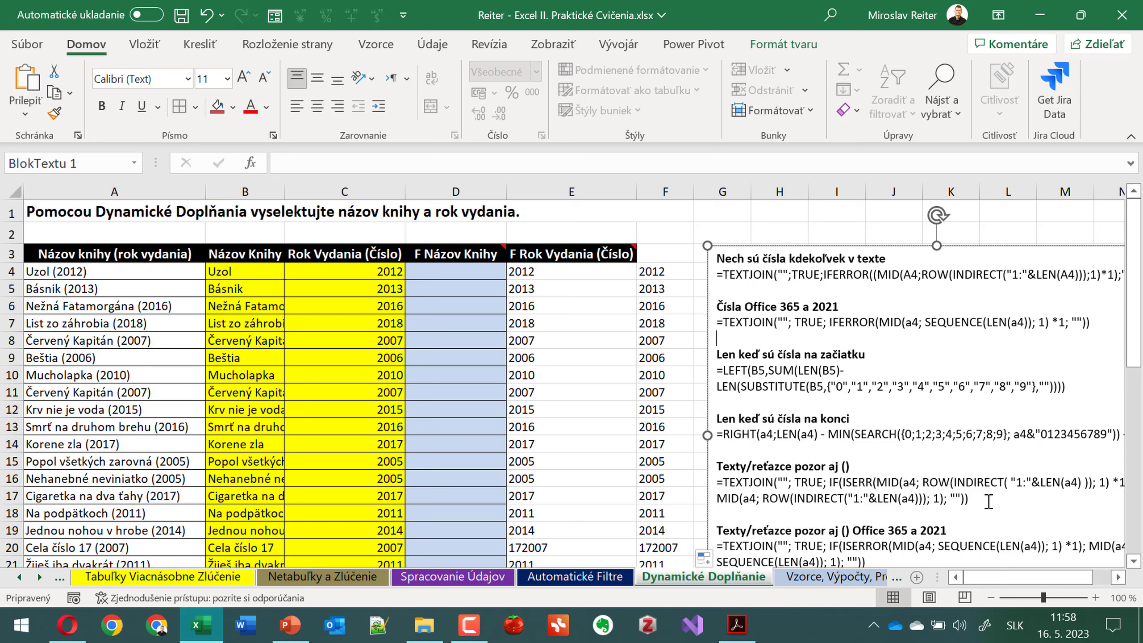
{"action": "left_click_drag", "start_coordinate": [972, 500], "coordinate": [717, 483]}
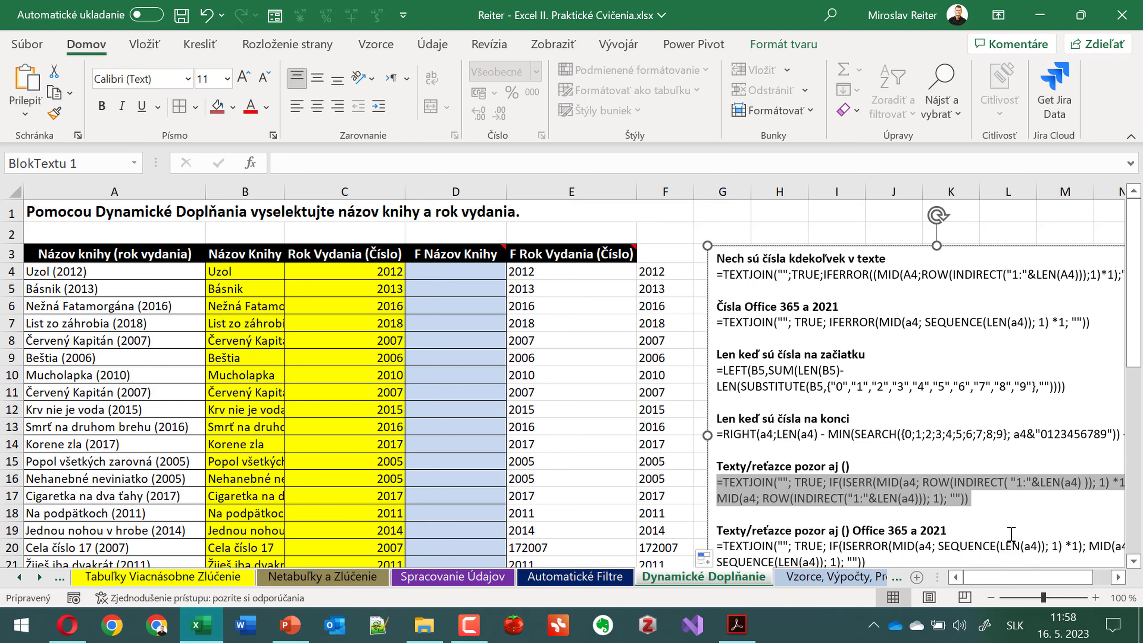
- Paste the ISERR title formula into D4, fill column D, and autofit it to show titles like 'Uzol ()'
{"action": "left_click", "coordinate": [461, 273]}
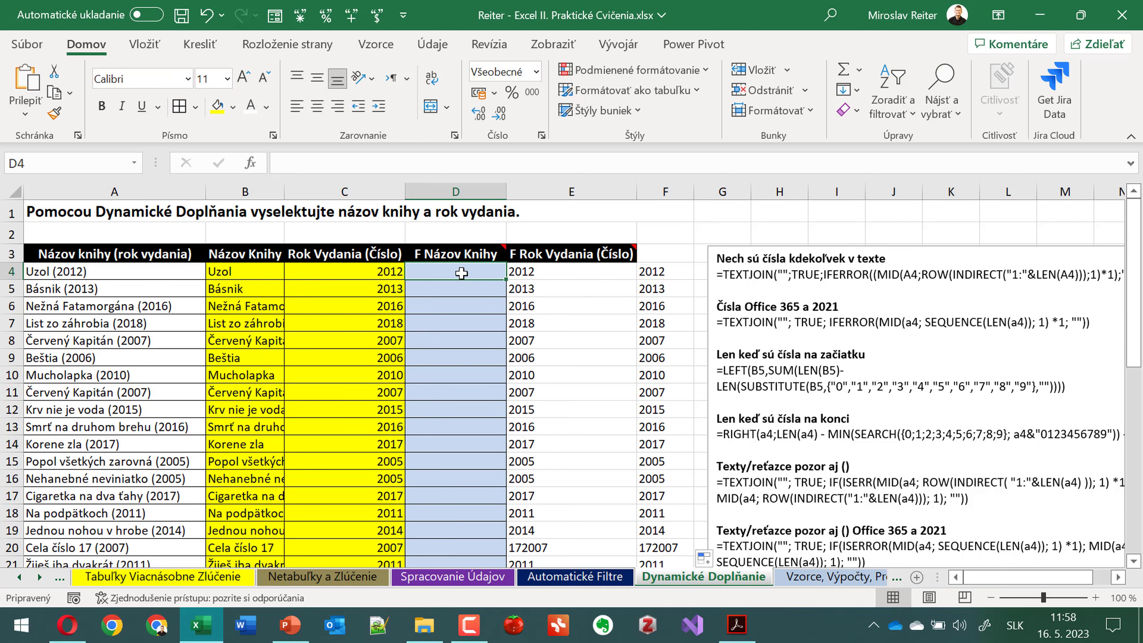
{"action": "type", "text": "=TEXTJOIN(\"\"; TRUE; IF(ISERR(MID(A4; ROW(INDIRECT( \"1:\"&LEN(A4) )); 1) *1); MID(A4; ROW(INDIRECT(\"1:\"&LEN(A4))); 1); \"\"))"}
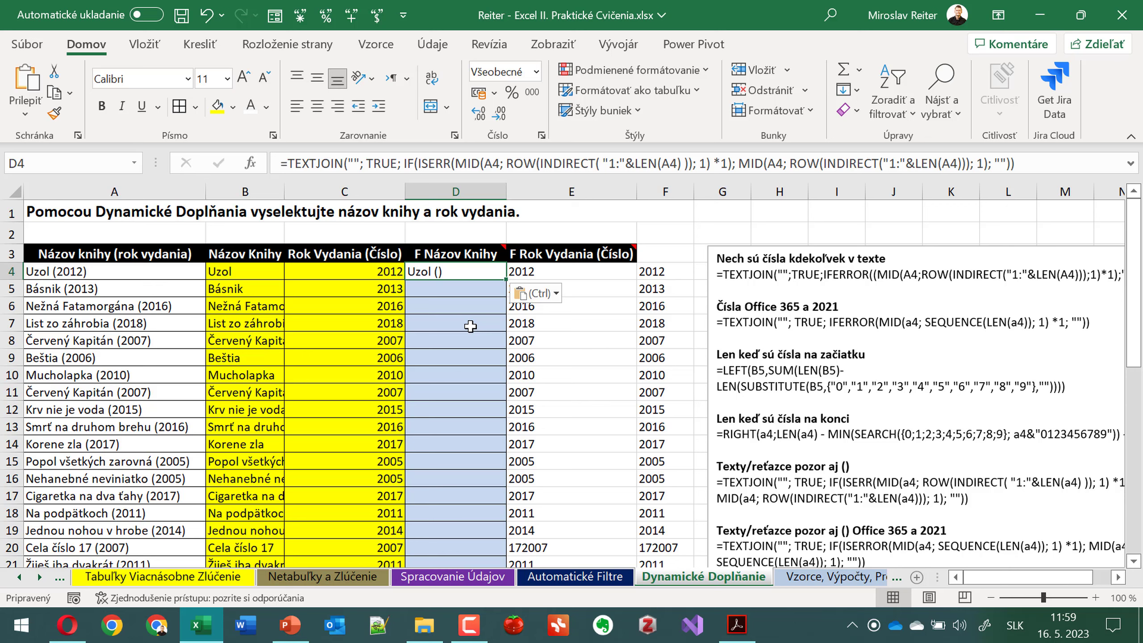
{"action": "key", "text": "ctrl+e"}
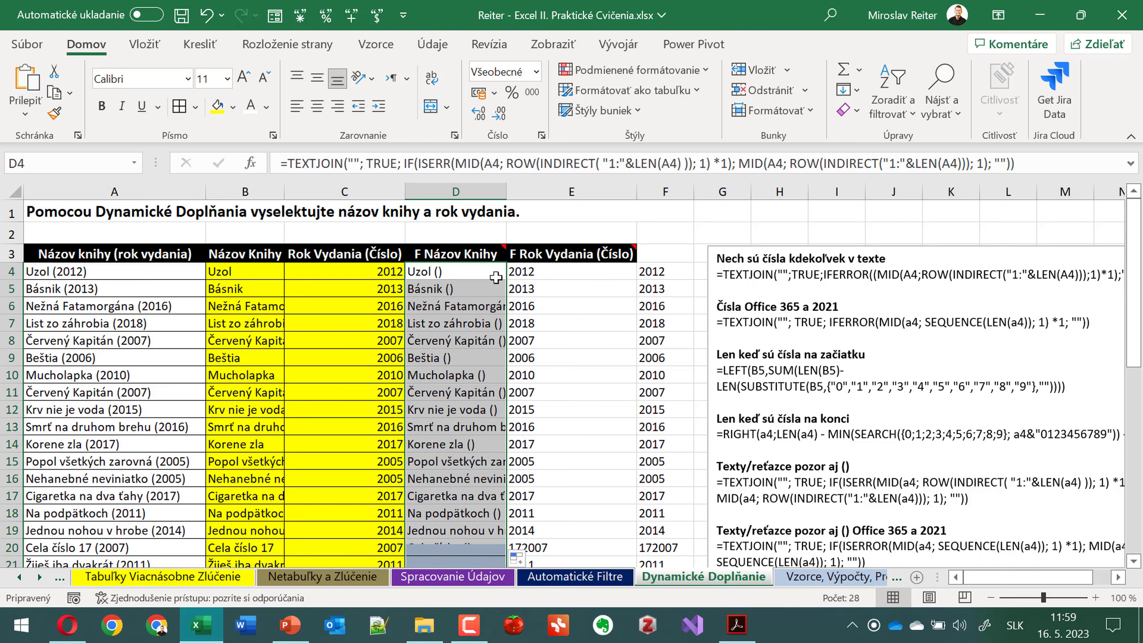
{"action": "double_click", "coordinate": [506, 192]}
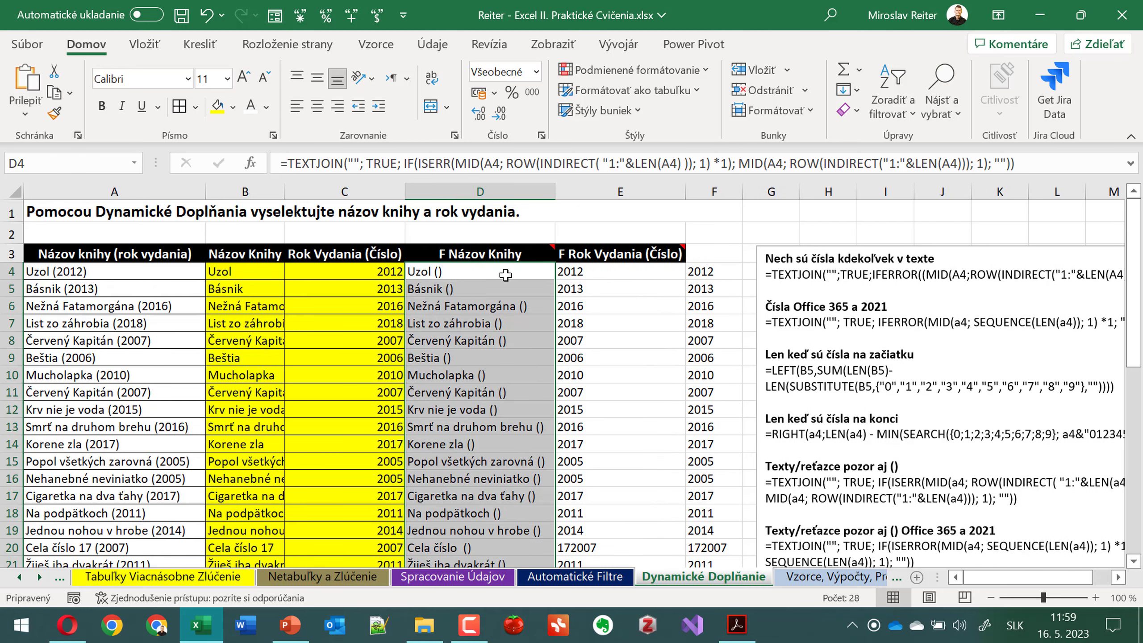
{"action": "left_click", "coordinate": [506, 274]}
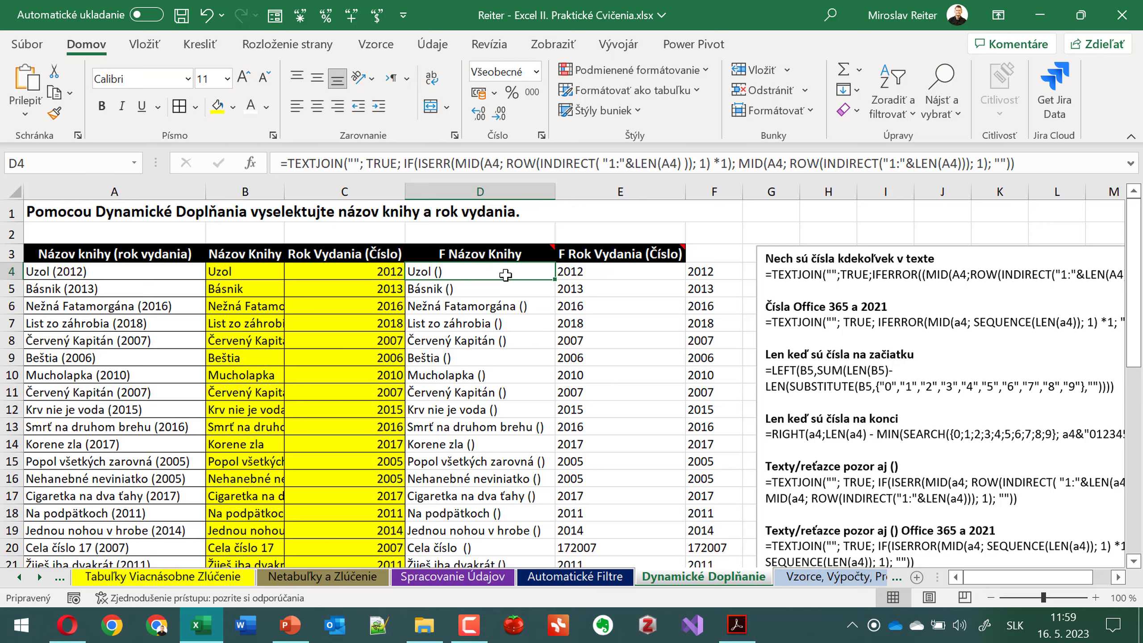
{"action": "key", "text": "ctrl+h"}
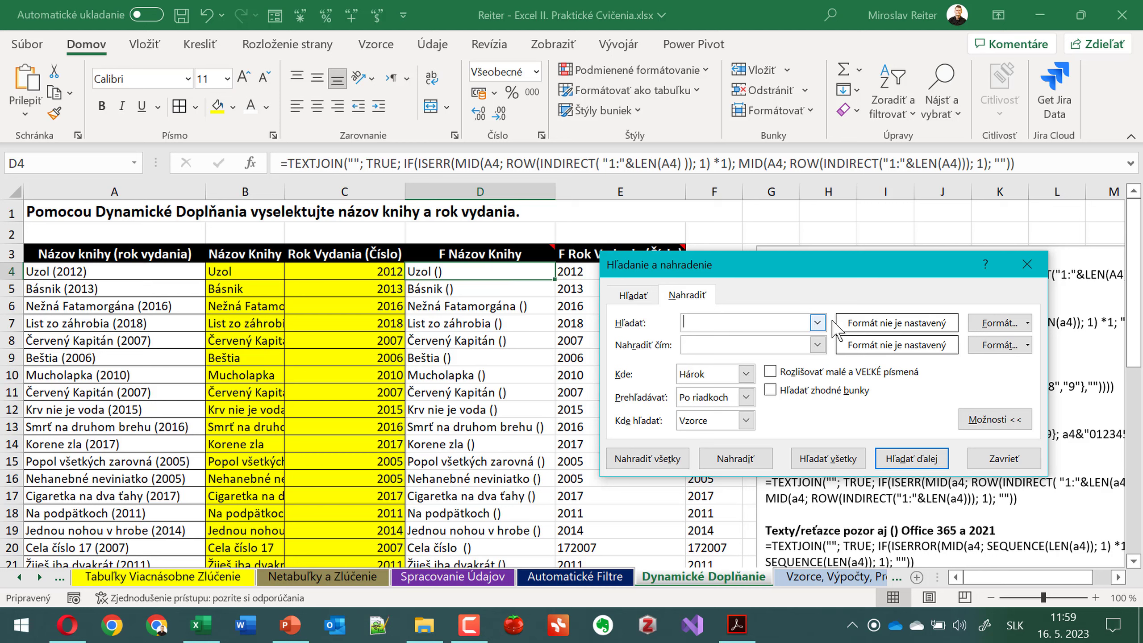
{"action": "left_click", "coordinate": [1027, 264]}
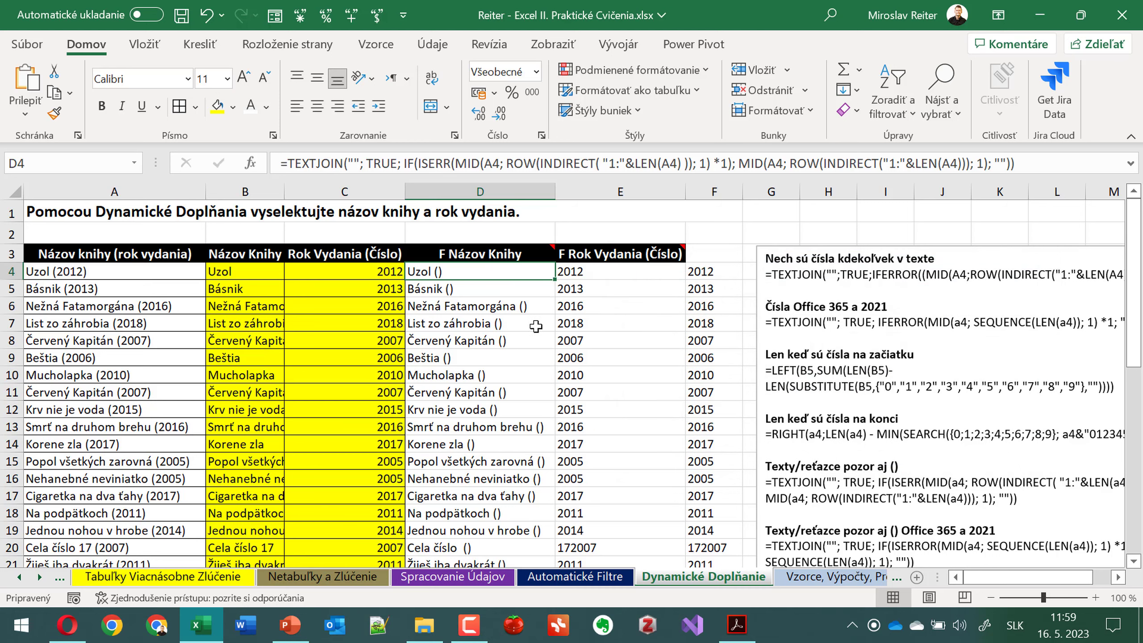
{"action": "key", "text": "ctrl+h"}
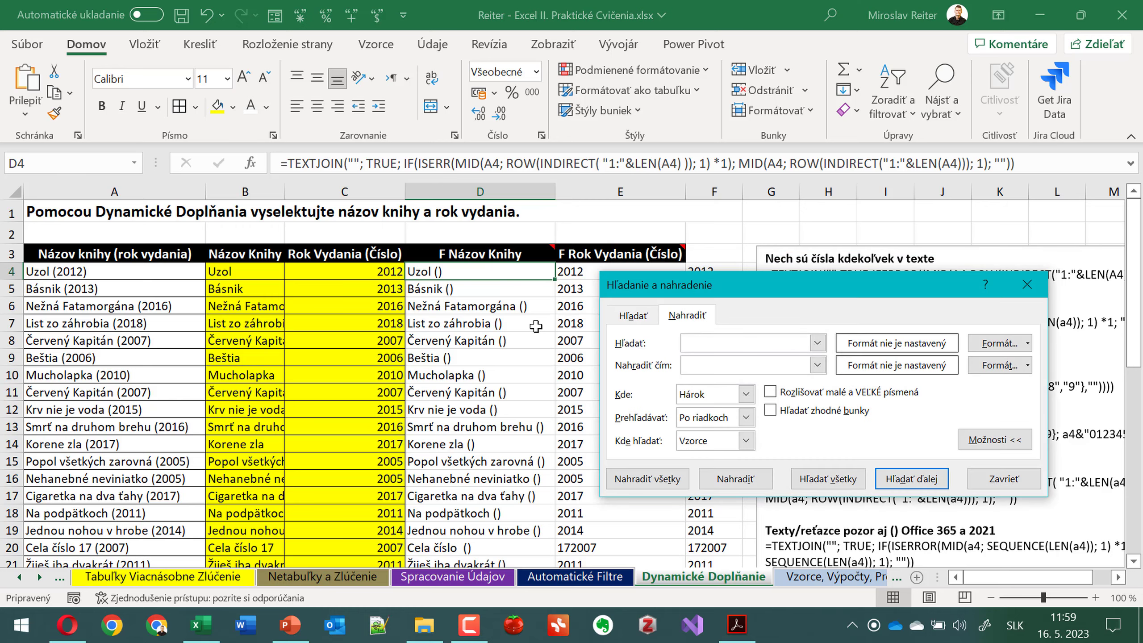
{"action": "key", "text": "Escape"}
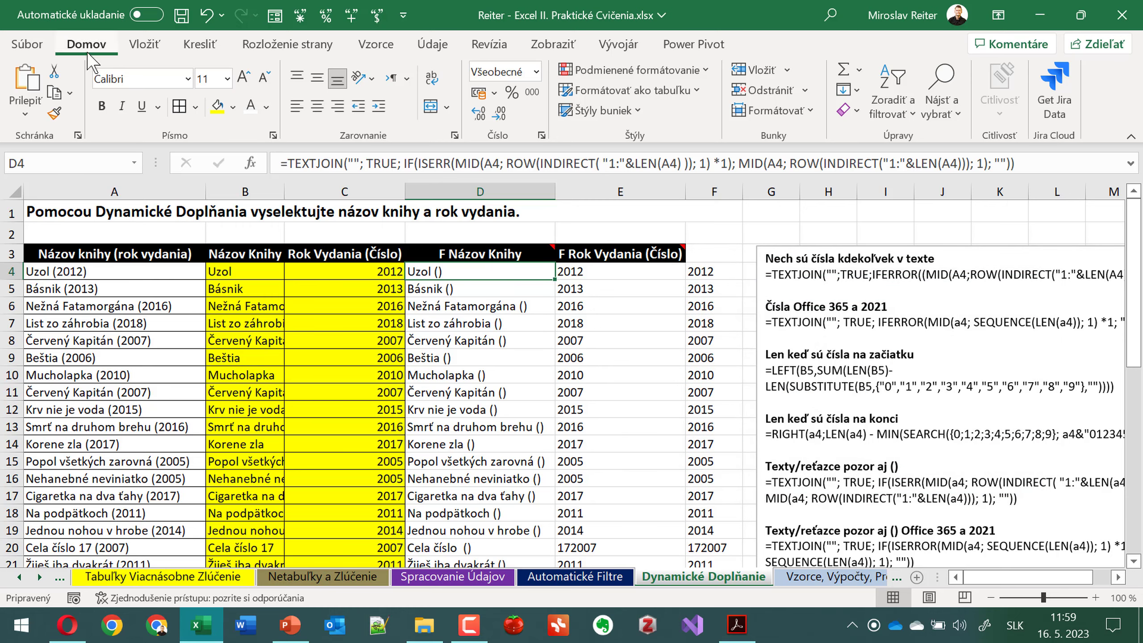
{"action": "left_click", "coordinate": [951, 102]}
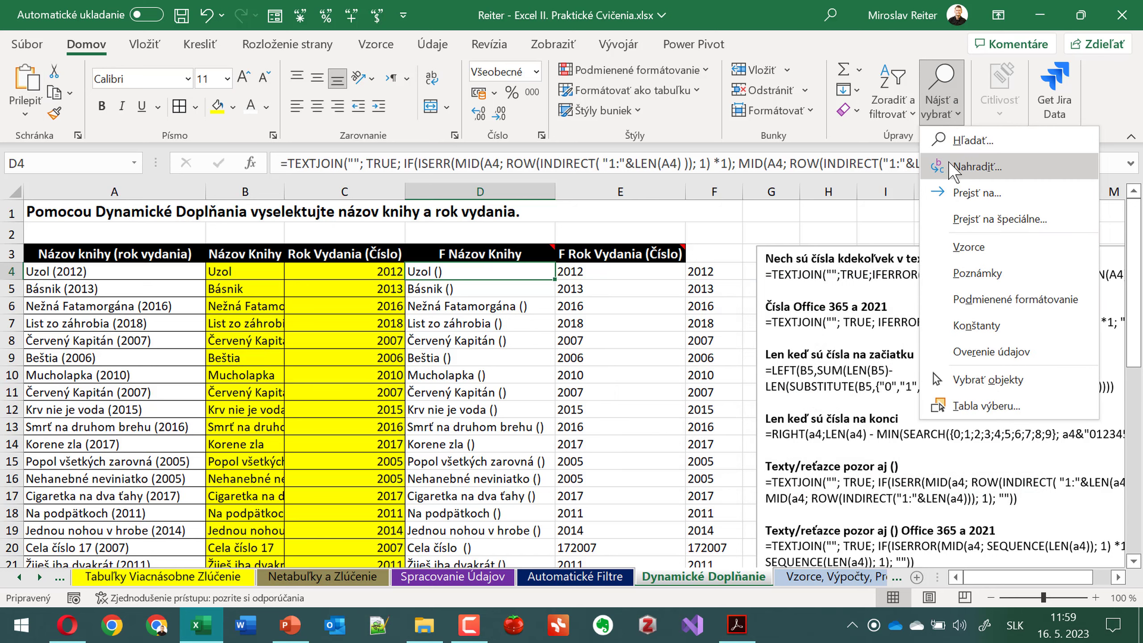
{"action": "left_click", "coordinate": [990, 167]}
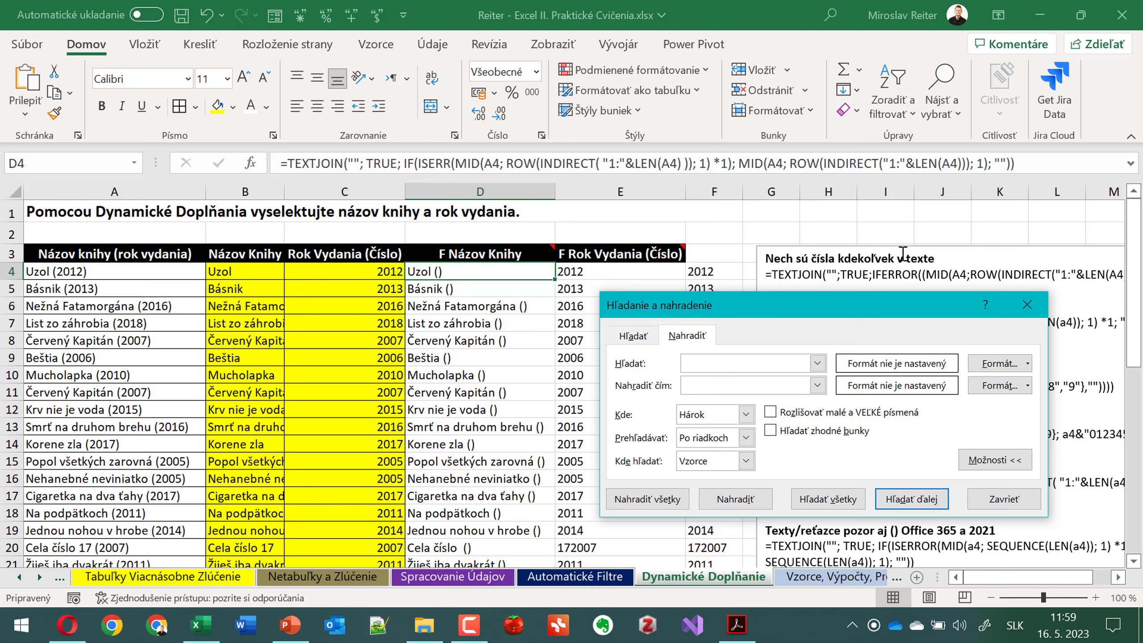
- Close Find and Replace, select the title range D4:D31, and reopen Find and Replace for it
{"action": "left_click", "coordinate": [1027, 305]}
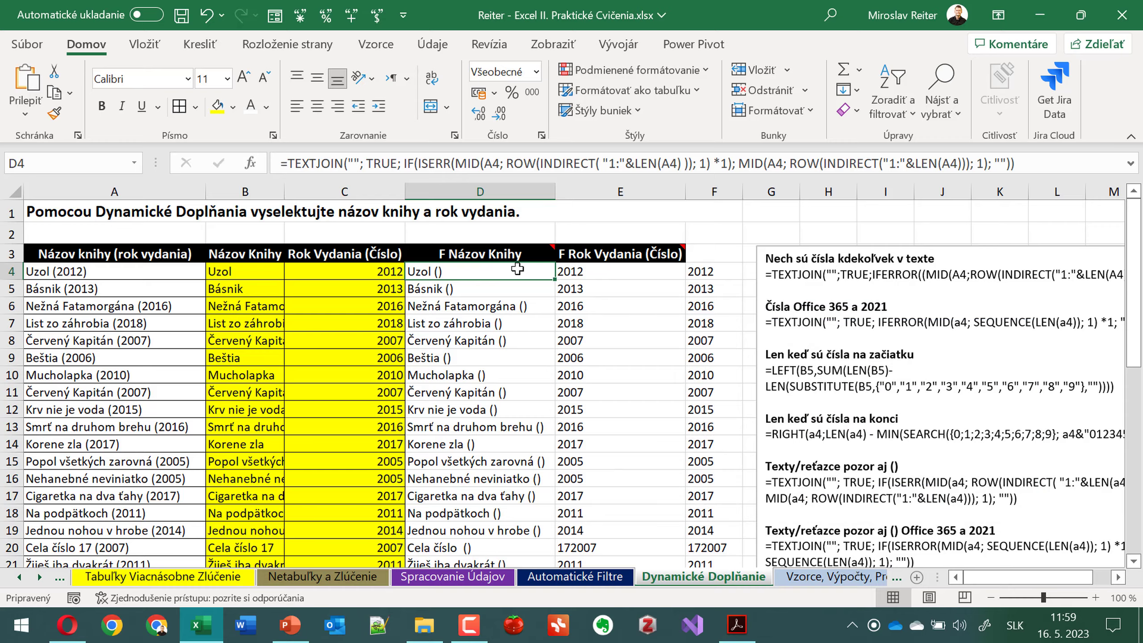
{"action": "key", "text": "ctrl+shift+Down"}
{"action": "scroll", "coordinate": [495, 346], "scroll_direction": "up", "scroll_amount": 4}
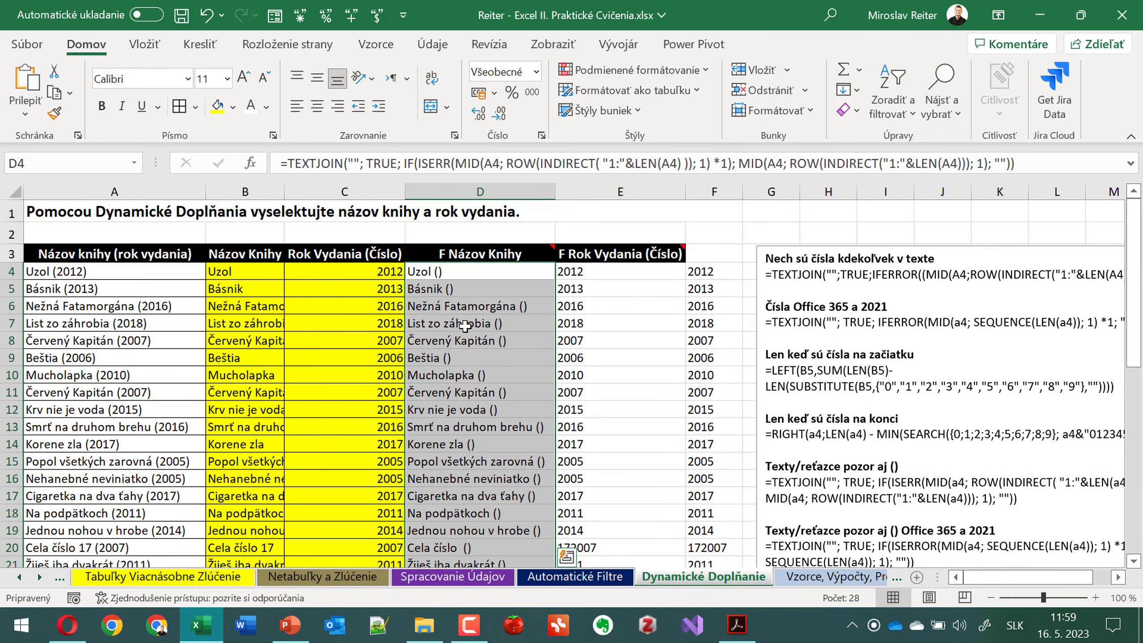
{"action": "left_click", "coordinate": [445, 273]}
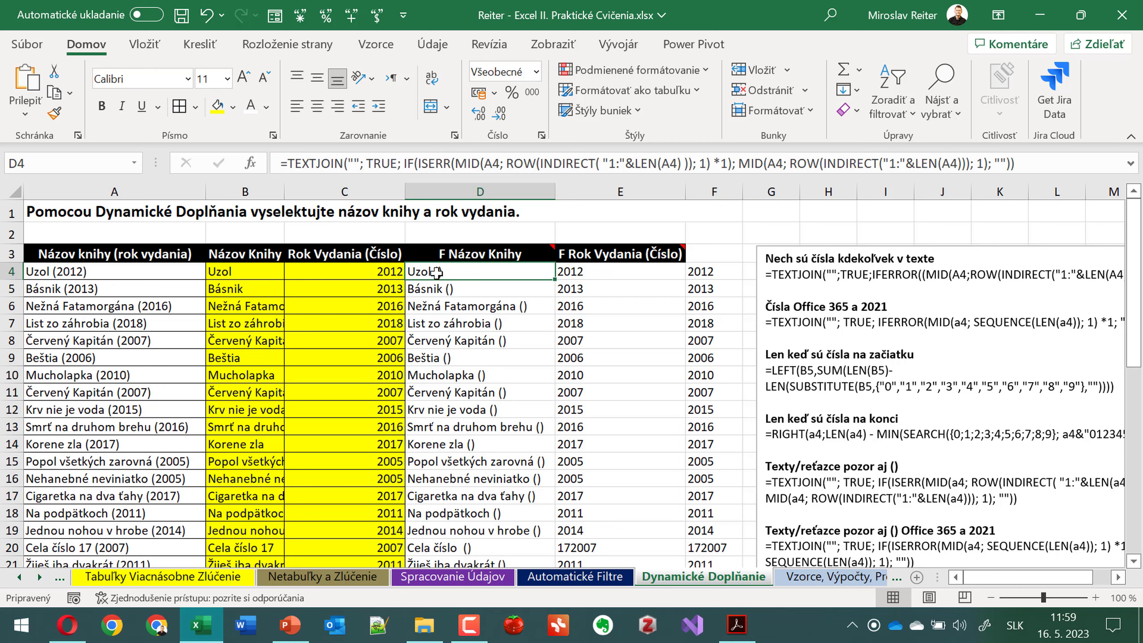
{"action": "key", "text": "ctrl+shift+Down"}
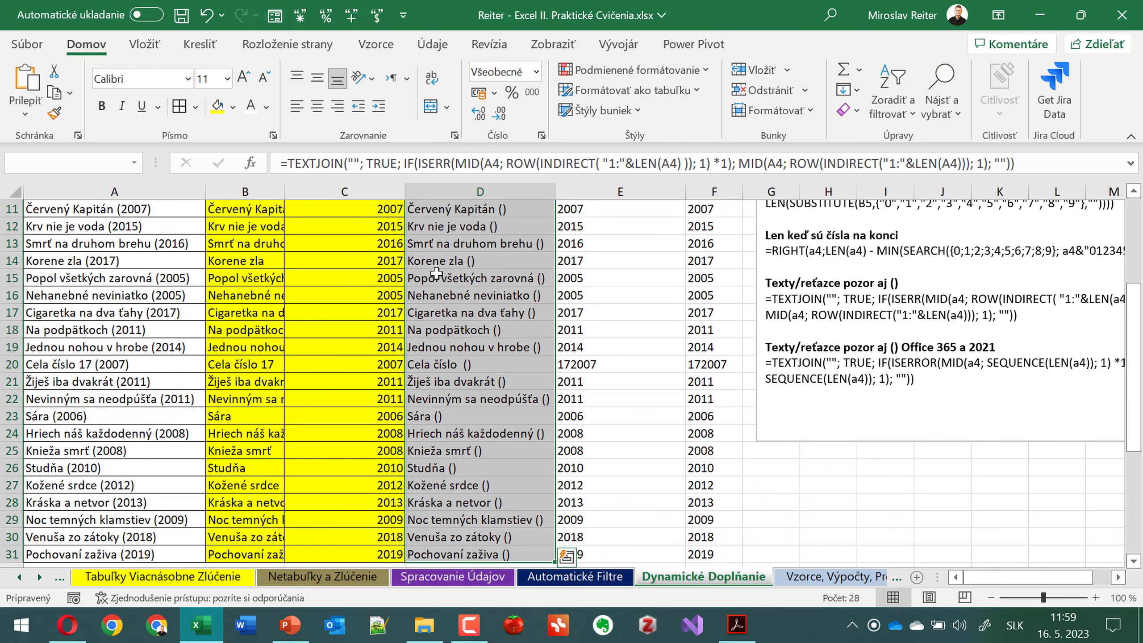
{"action": "scroll", "coordinate": [439, 291], "scroll_direction": "up", "scroll_amount": 3}
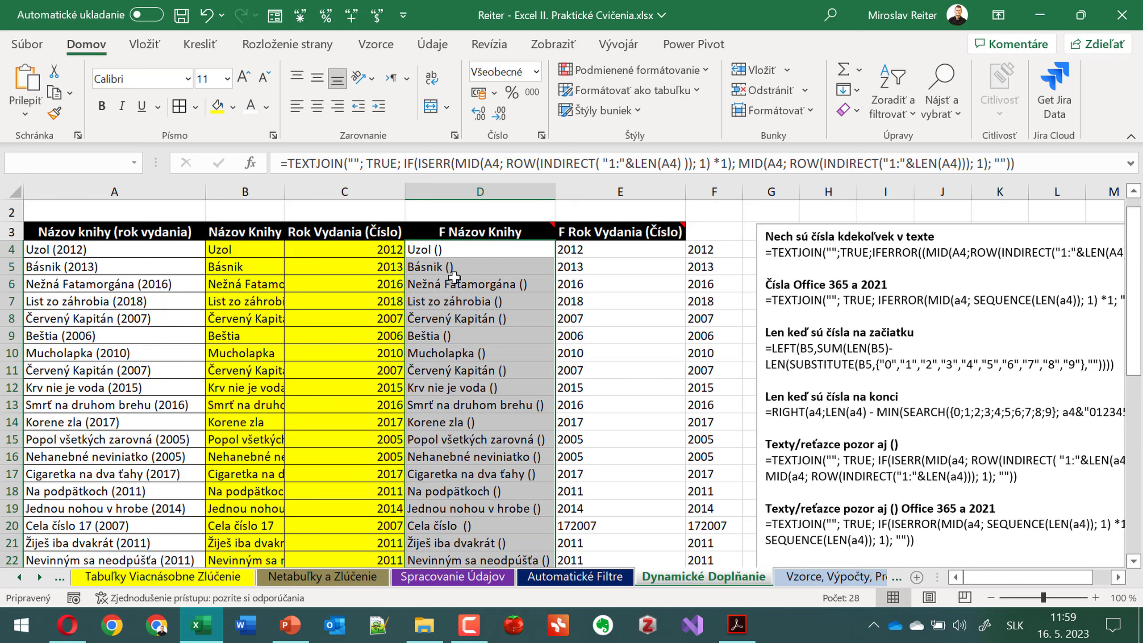
{"action": "key", "text": "ctrl+h"}
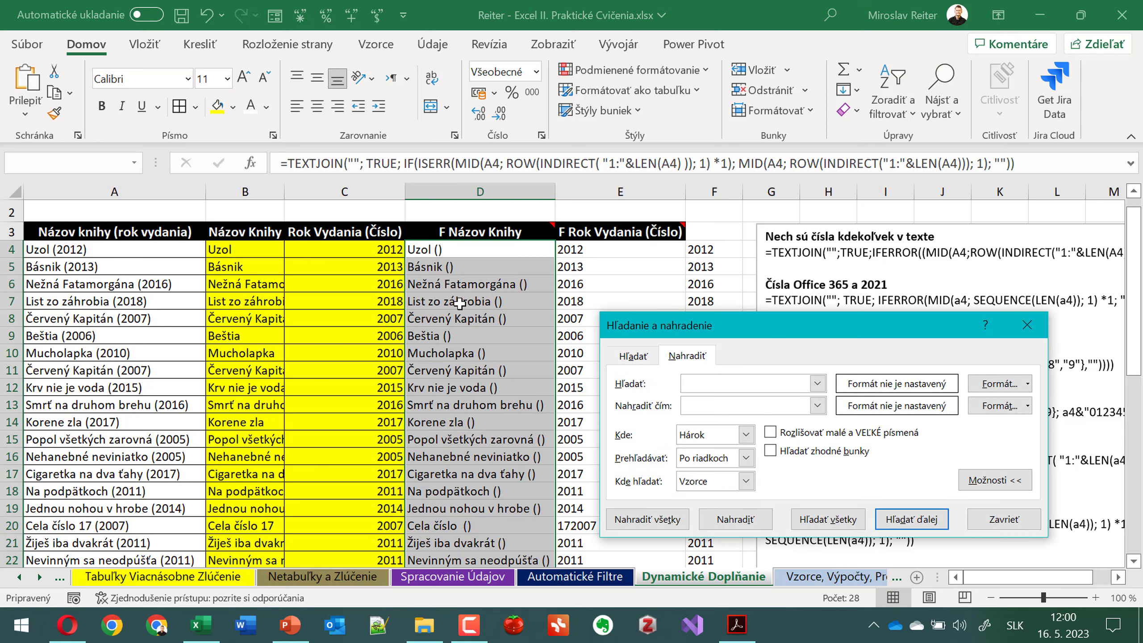
- Enter () as the search text with an empty replacement, briefly trying the on-screen keyboard
{"action": "type", "text": "("}
{"action": "type", "text": ")"}
{"action": "left_click", "coordinate": [696, 403]}
{"action": "left_click", "coordinate": [21, 625]}
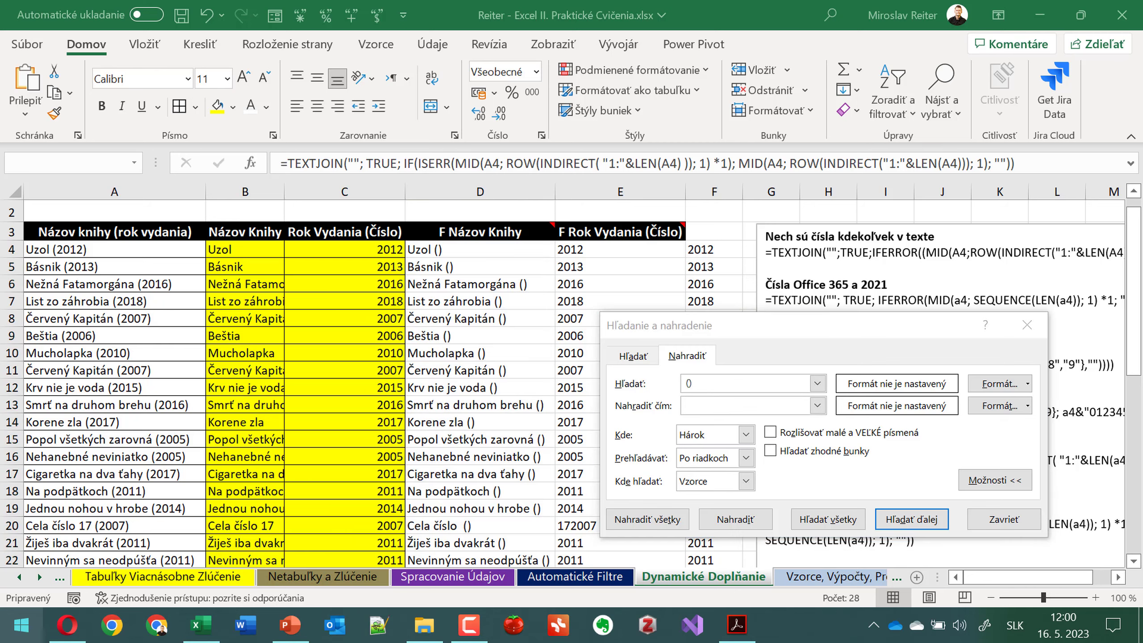
{"action": "left_click", "coordinate": [136, 277]}
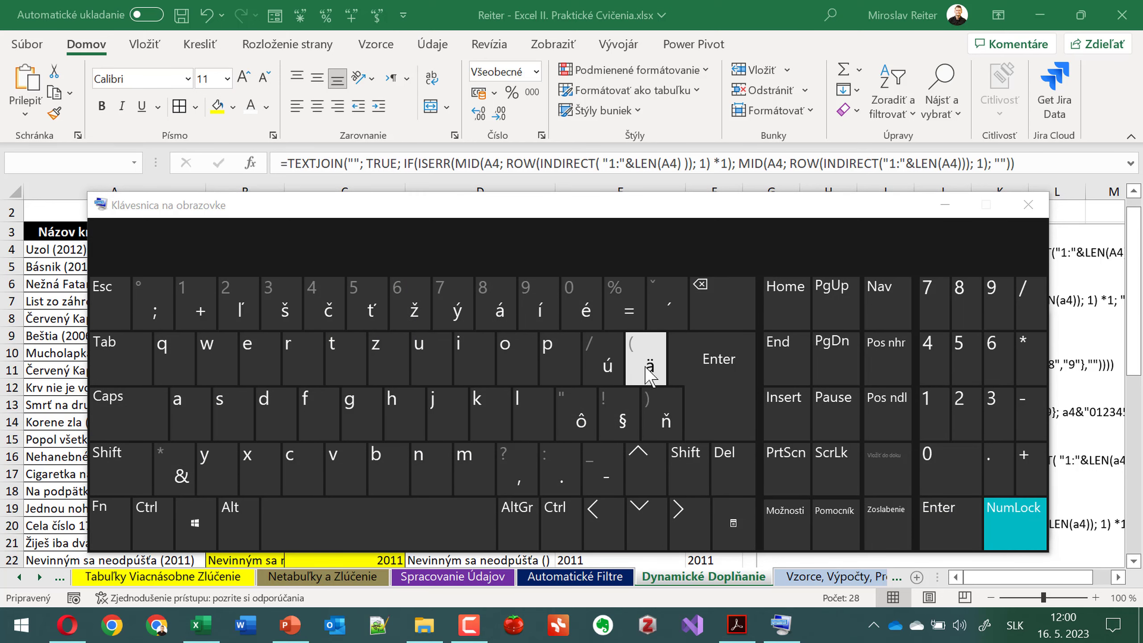
{"action": "left_click", "coordinate": [1029, 205]}
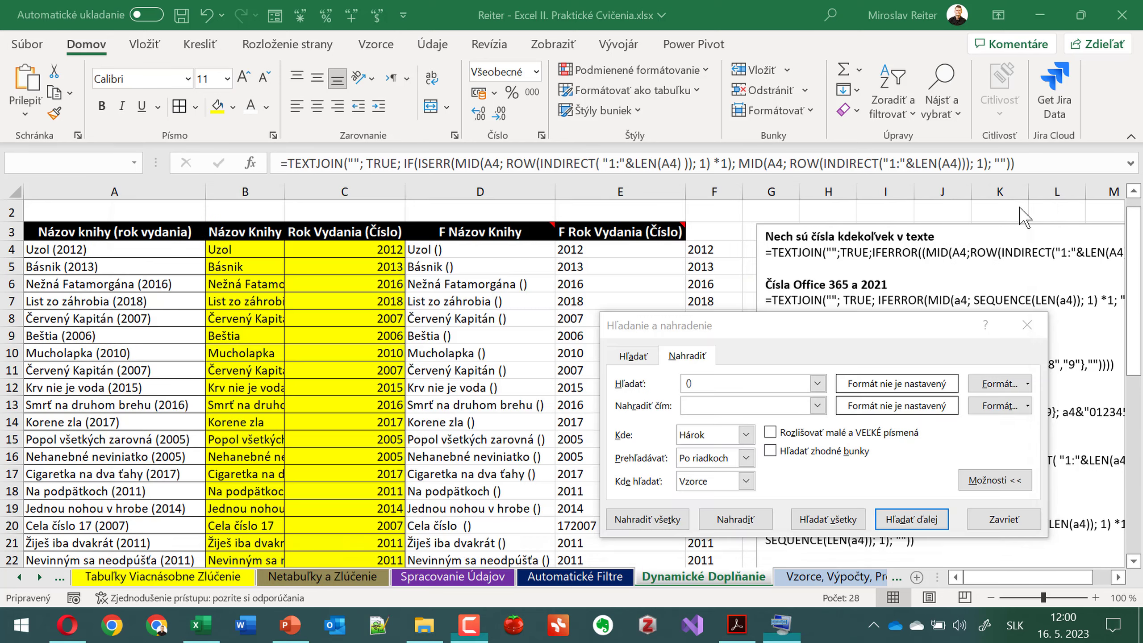
{"action": "left_click", "coordinate": [713, 385]}
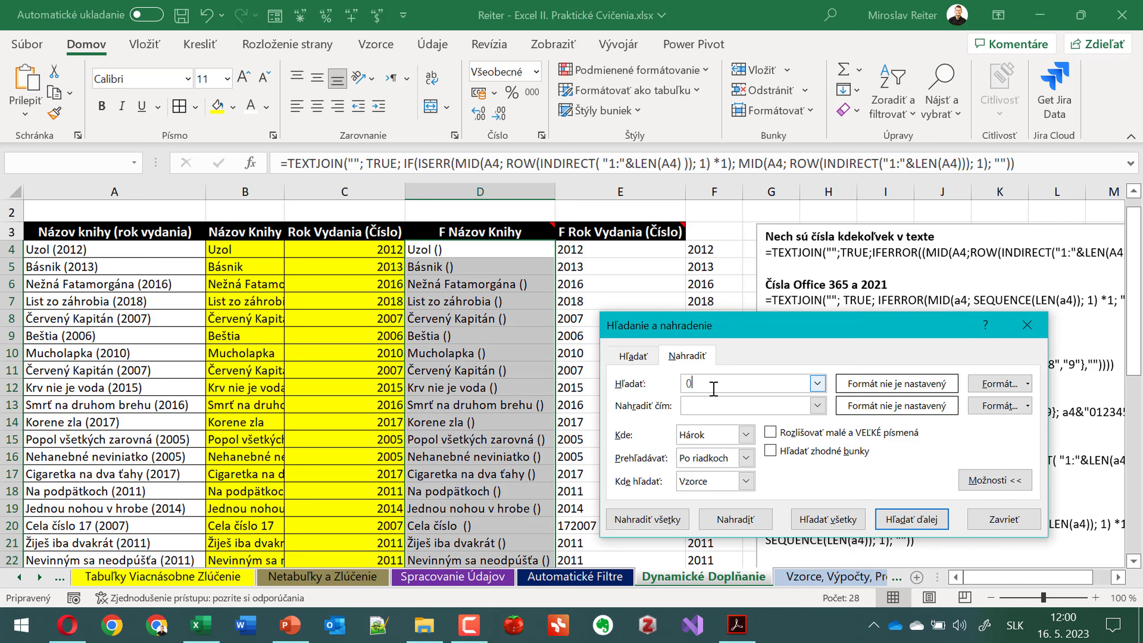
{"action": "type", "text": "00"}
{"action": "type", "text": "0000"}
{"action": "type", "text": "0"}
{"action": "key", "text": "BackSpace"}
{"action": "key", "text": "BackSpace"}
{"action": "key", "text": "BackSpace"}
{"action": "key", "text": "BackSpace"}
{"action": "key", "text": "BackSpace"}
{"action": "key", "text": "BackSpace"}
{"action": "key", "text": "BackSpace"}
- Replace all () with nothing on the sheet; Excel reports nothing found
{"action": "left_click", "coordinate": [746, 435]}
{"action": "left_click", "coordinate": [745, 435]}
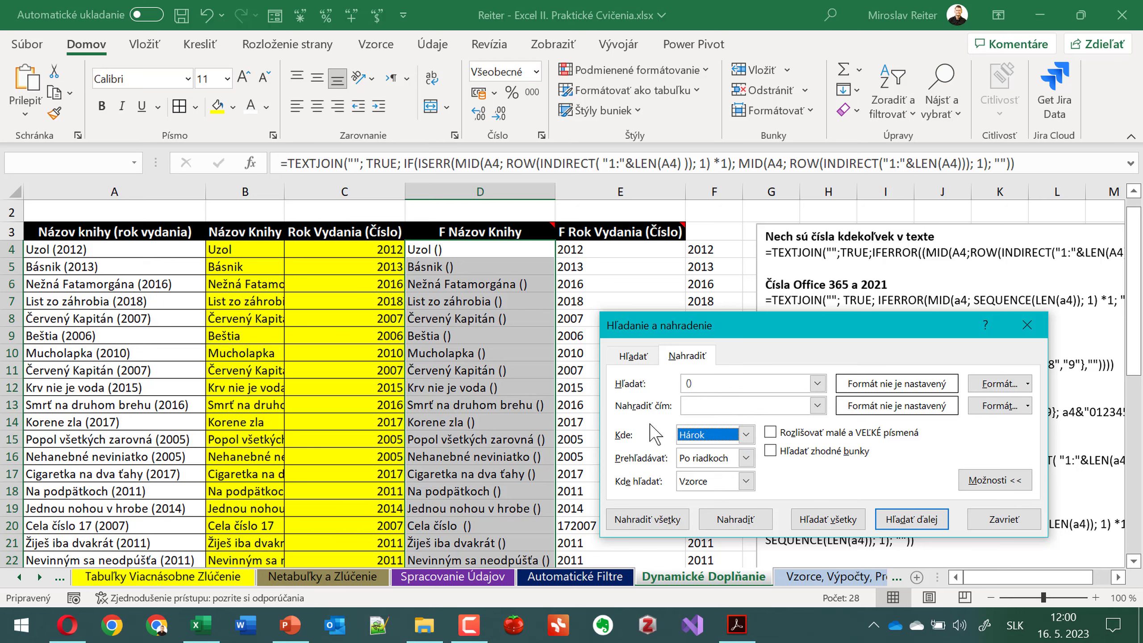
{"action": "left_click", "coordinate": [643, 518]}
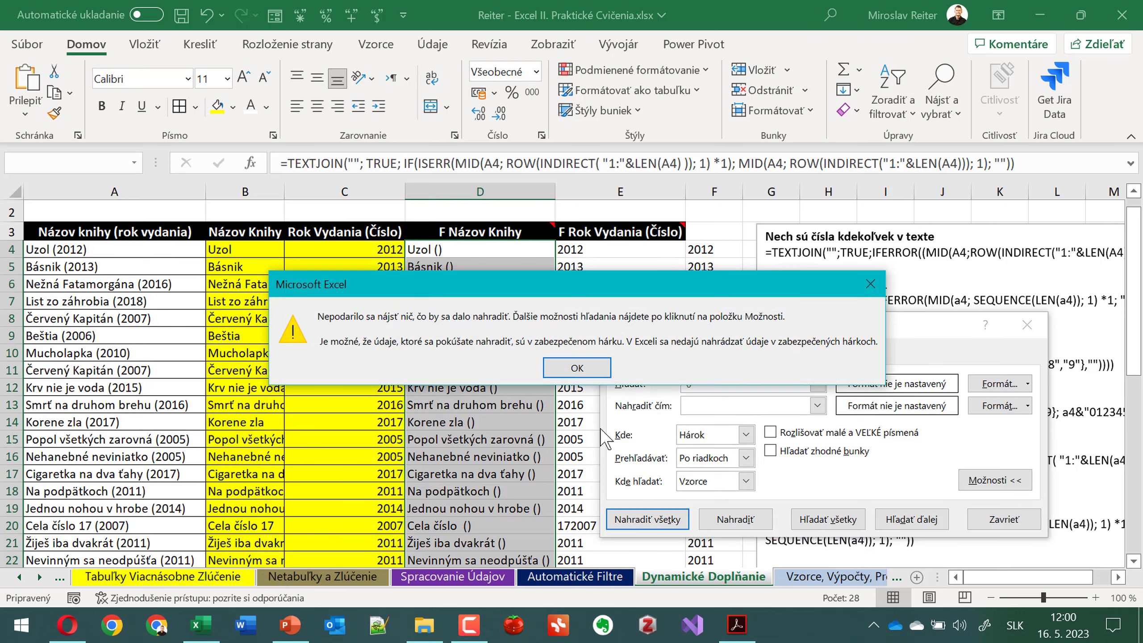
{"action": "left_click", "coordinate": [575, 364]}
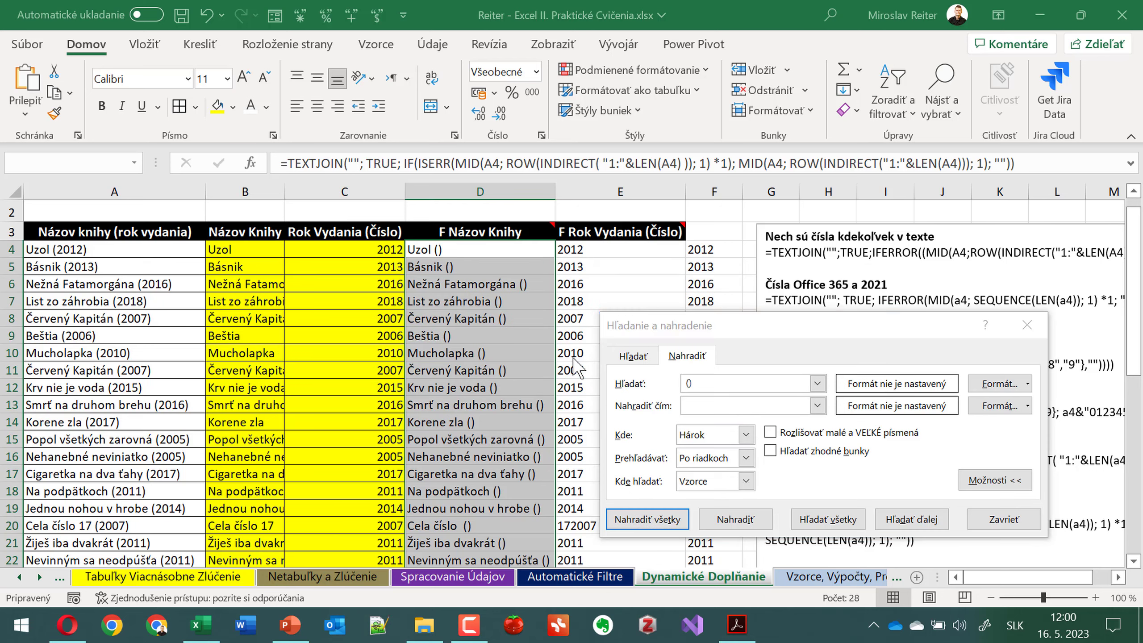
{"action": "left_click", "coordinate": [689, 383]}
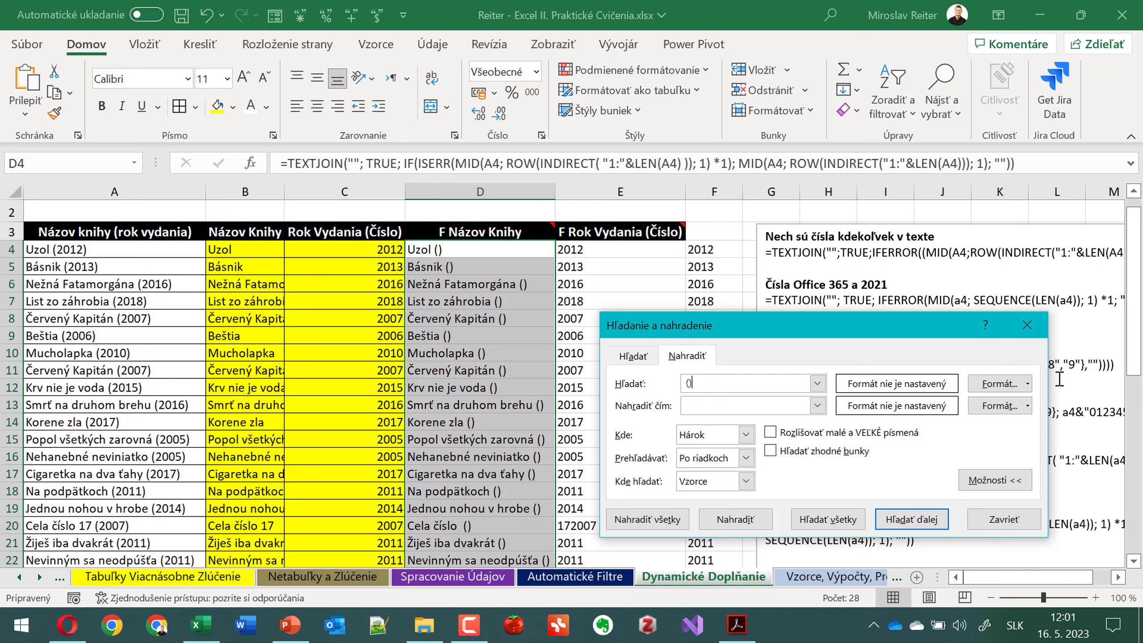
- Inspect D4's TEXTJOIN title formula unchanged, copy D4, and select empty cell Q4 further right
{"action": "left_click", "coordinate": [1035, 327]}
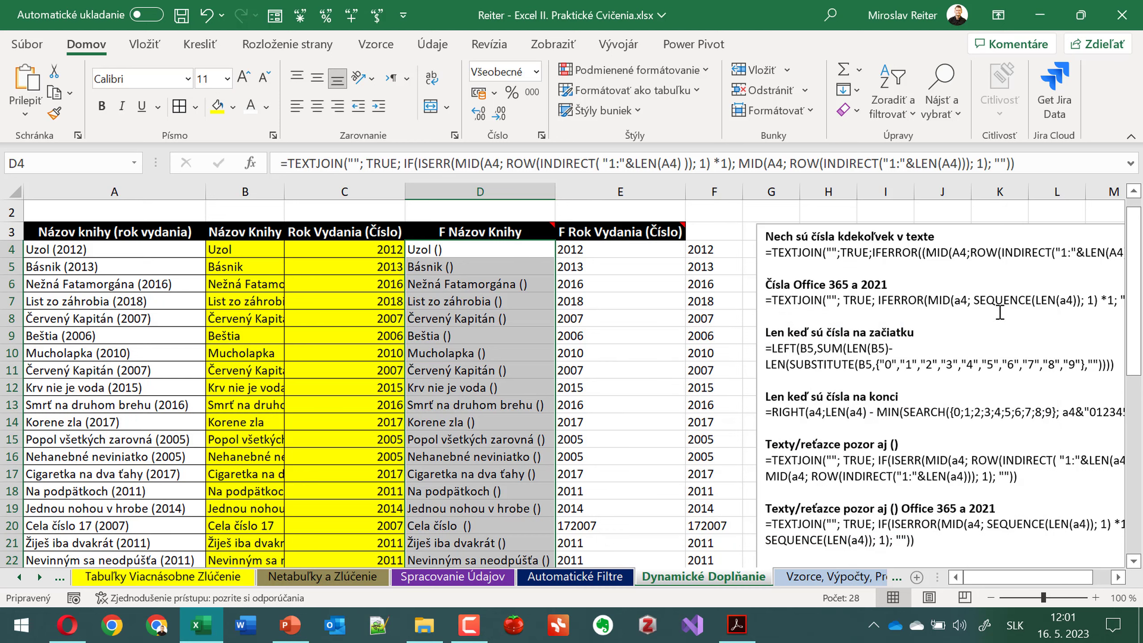
{"action": "left_click", "coordinate": [456, 247]}
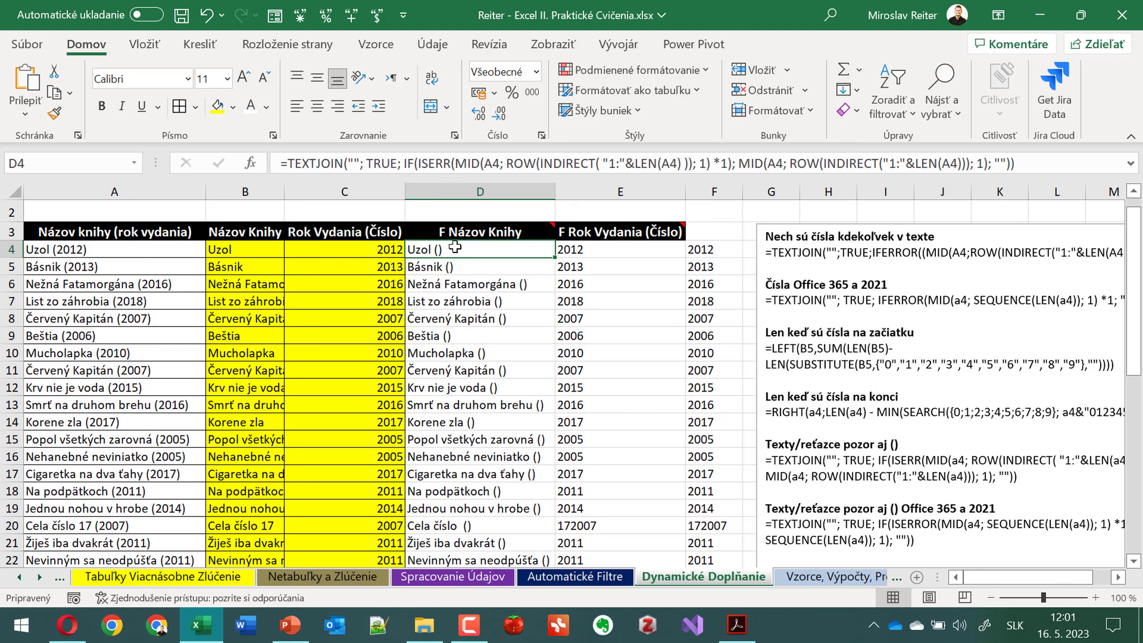
{"action": "mouse_move", "coordinate": [480, 231]}
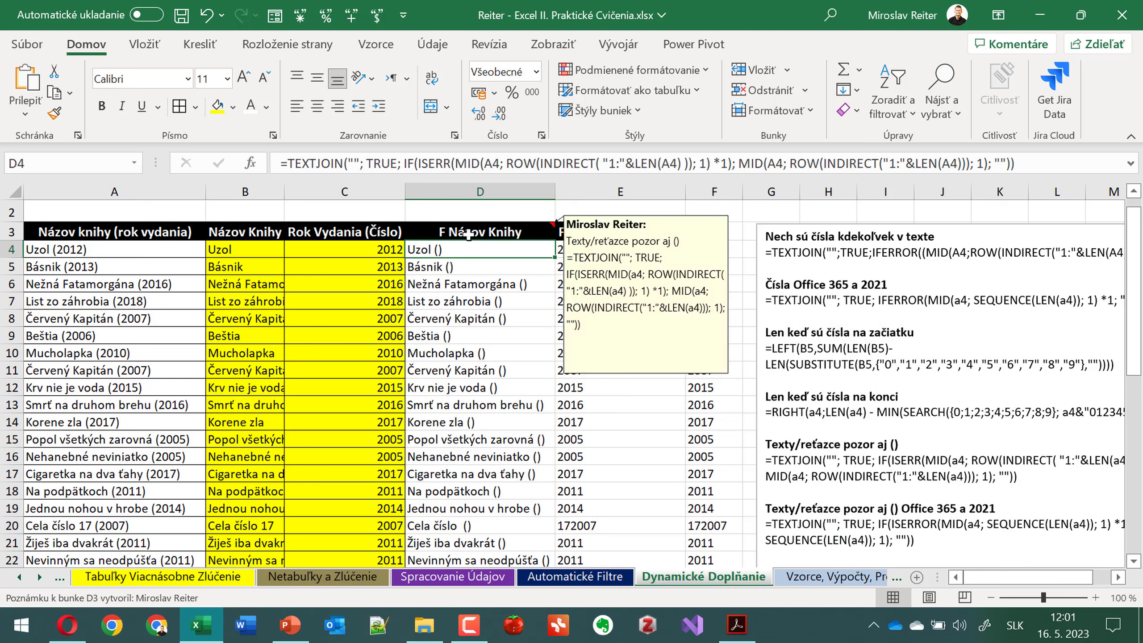
{"action": "double_click", "coordinate": [468, 250]}
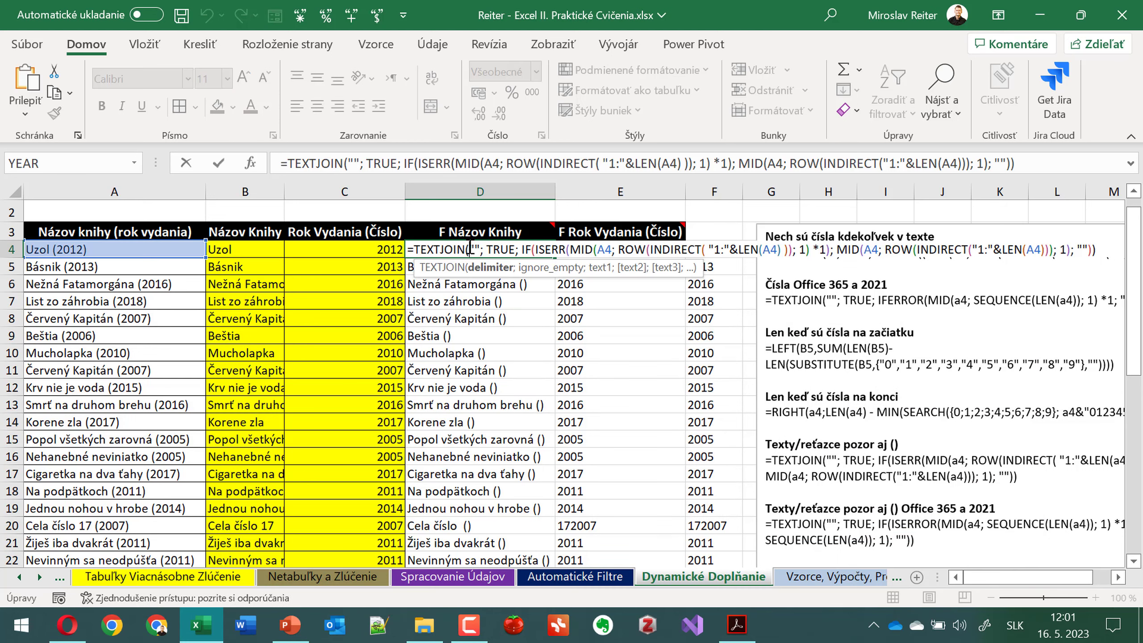
{"action": "key", "text": "Escape"}
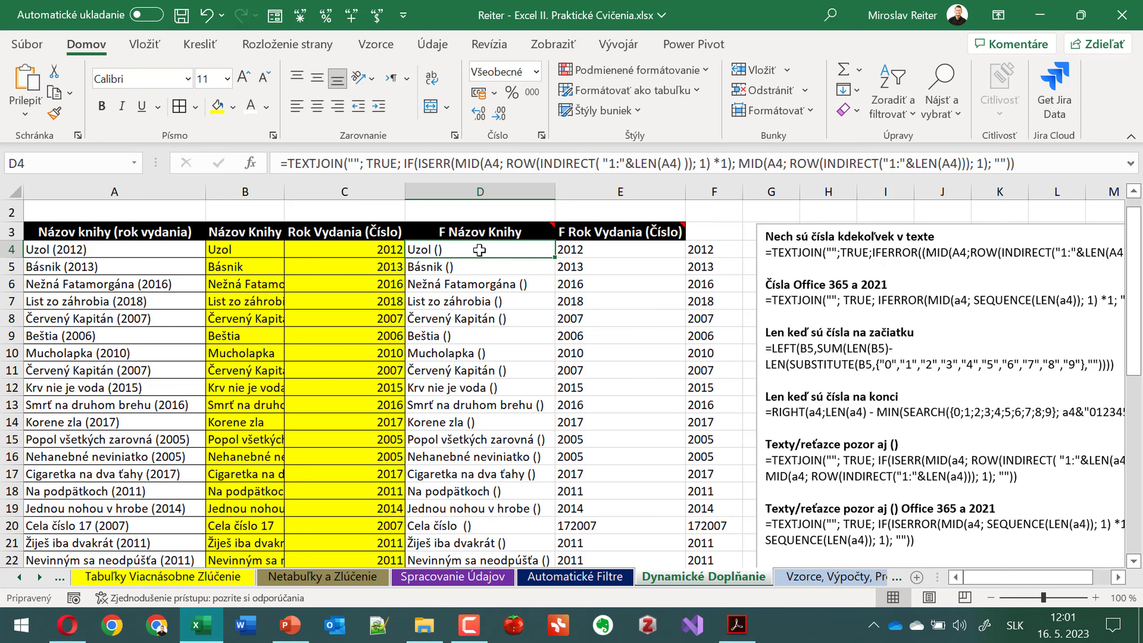
{"action": "key", "text": "ctrl+c"}
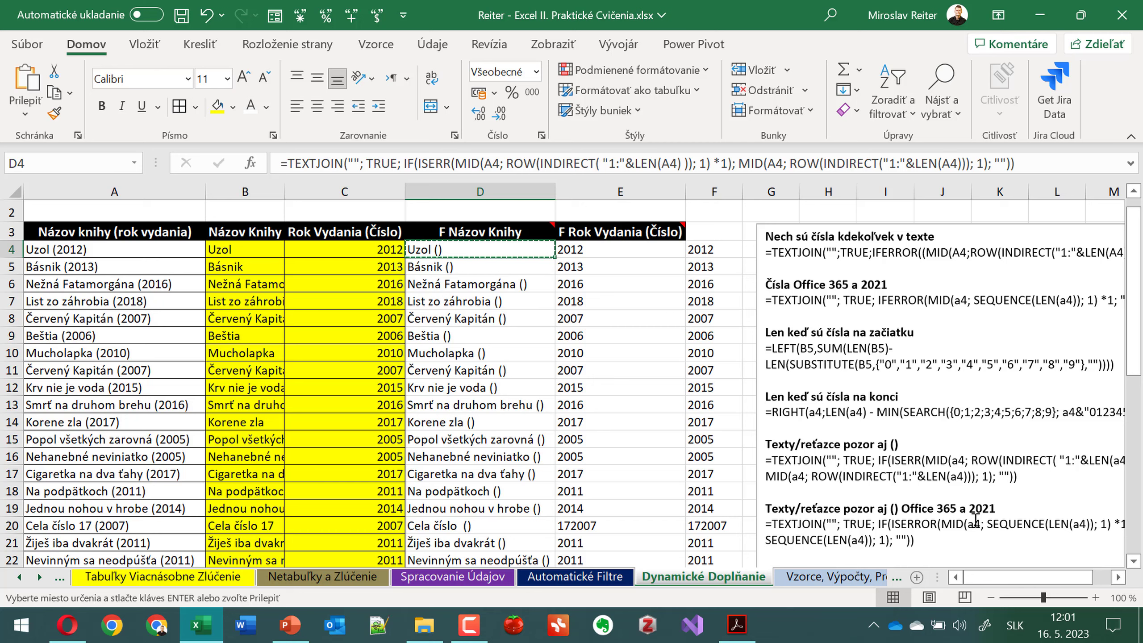
{"action": "left_click", "coordinate": [1120, 582]}
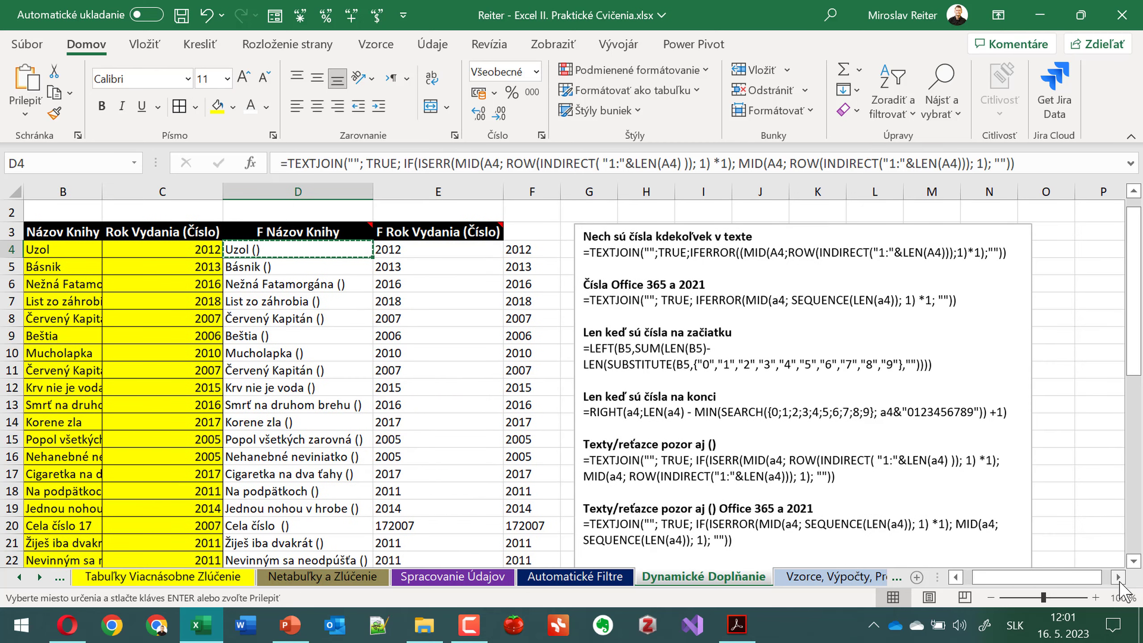
{"action": "left_click", "coordinate": [1119, 582]}
{"action": "left_click", "coordinate": [1120, 582]}
{"action": "left_click", "coordinate": [965, 254]}
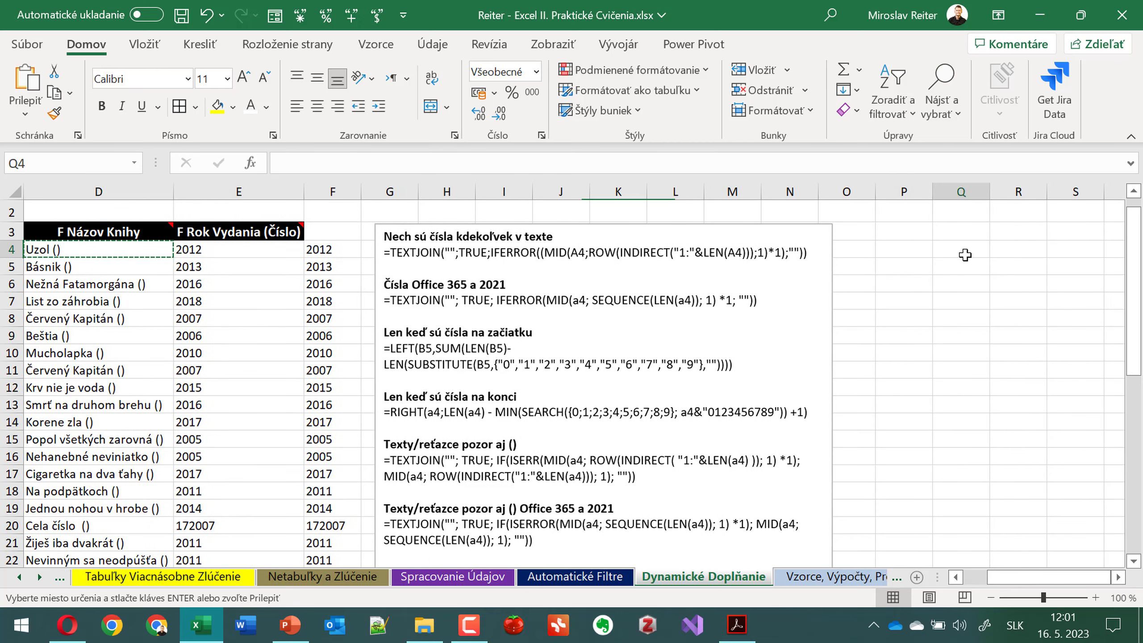
- Paste D4 into Q4 and keep only its value, 'Uzol ()'
{"action": "key", "text": "ctrl+v"}
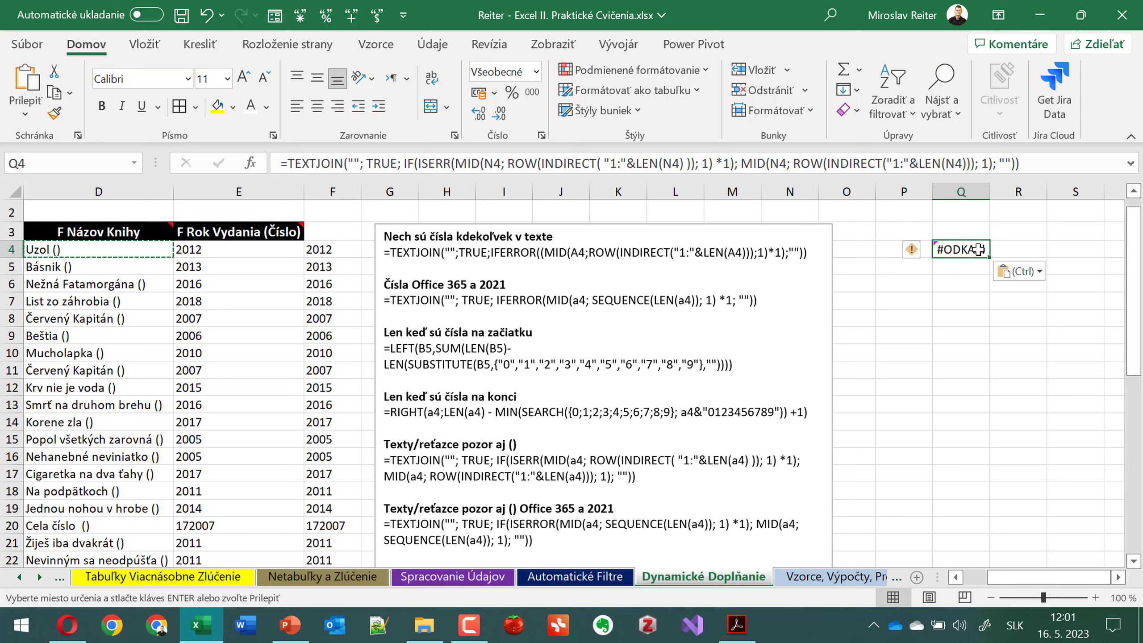
{"action": "left_click", "coordinate": [1027, 272]}
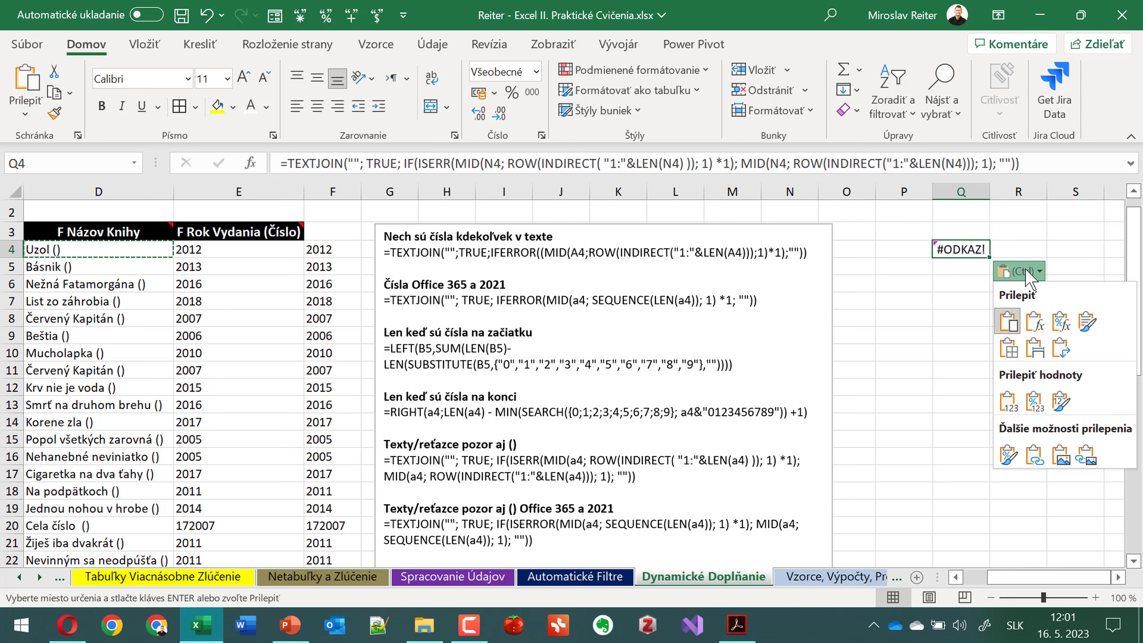
{"action": "left_click", "coordinate": [1008, 401]}
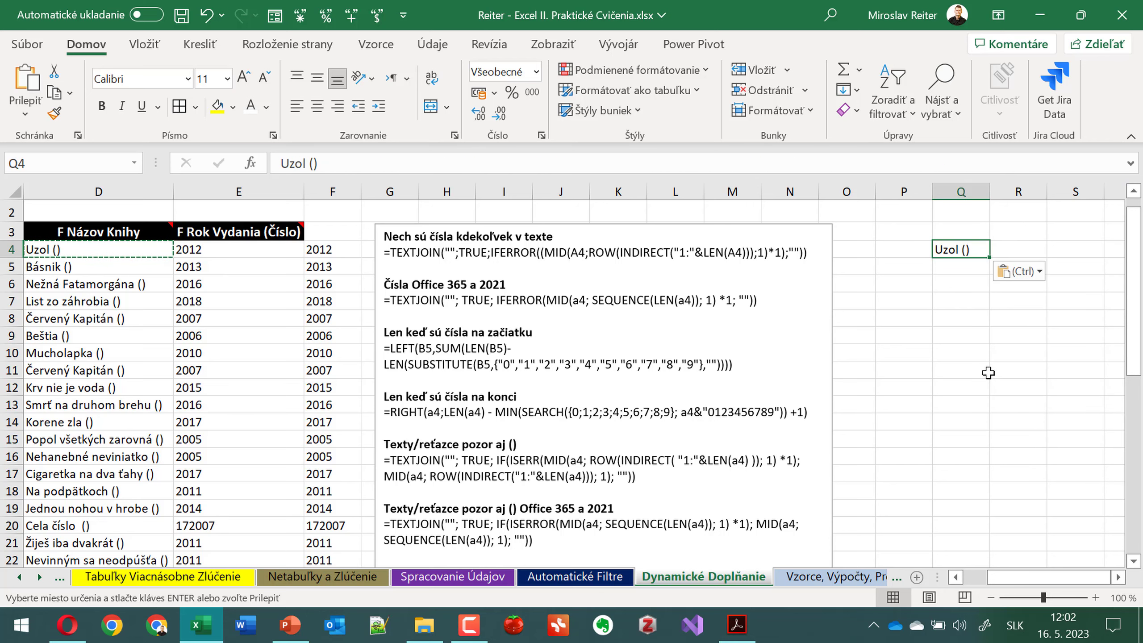
{"action": "key", "text": "Escape"}
- Copy D4 again and paste it into Q7 as values via Home > Paste
{"action": "left_click", "coordinate": [99, 255]}
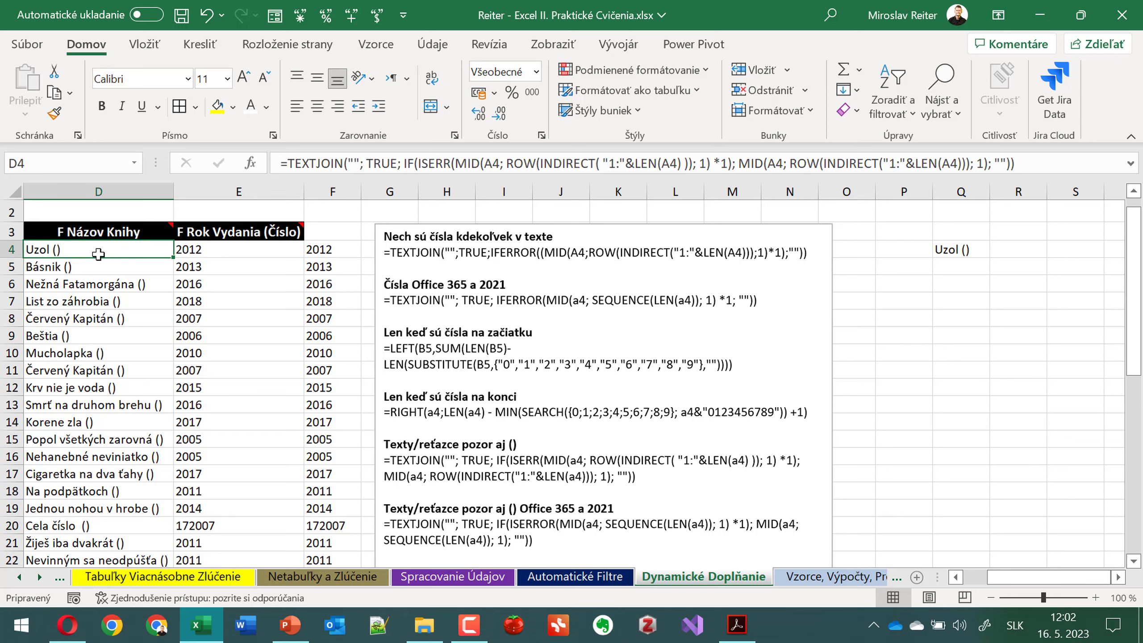
{"action": "key", "text": "ctrl+c"}
{"action": "left_click", "coordinate": [960, 310]}
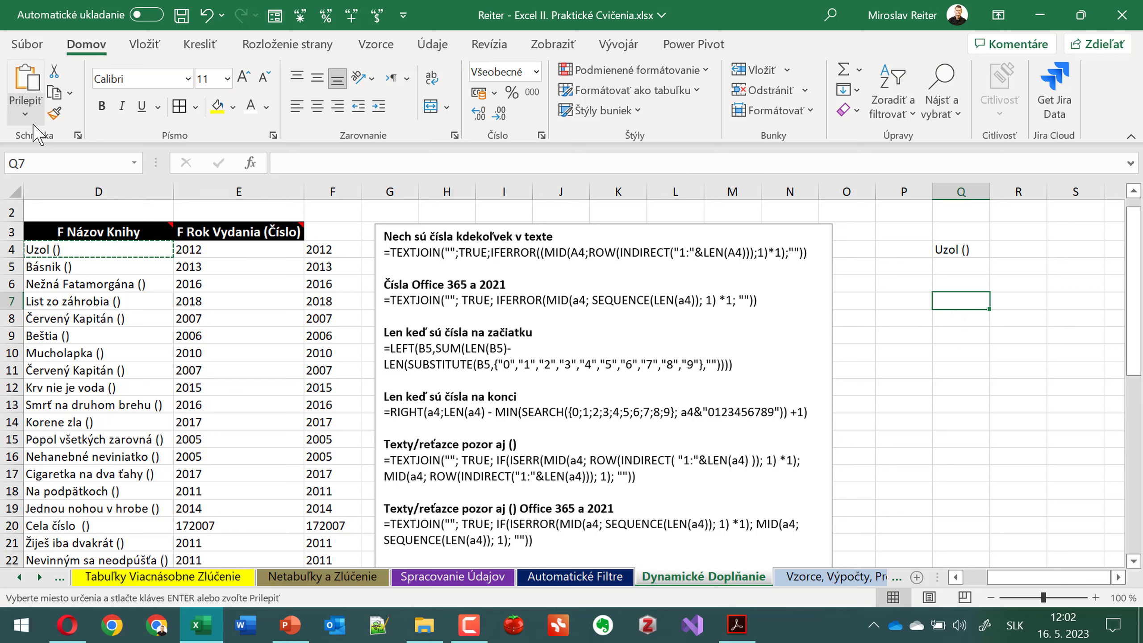
{"action": "left_click", "coordinate": [25, 110]}
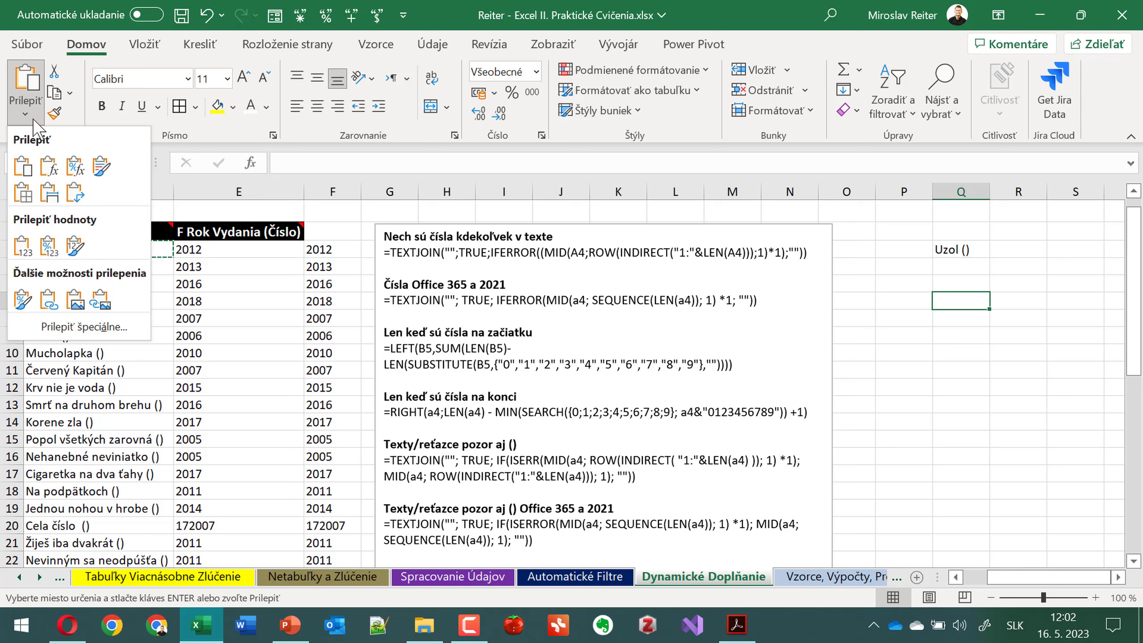
{"action": "left_click", "coordinate": [22, 248]}
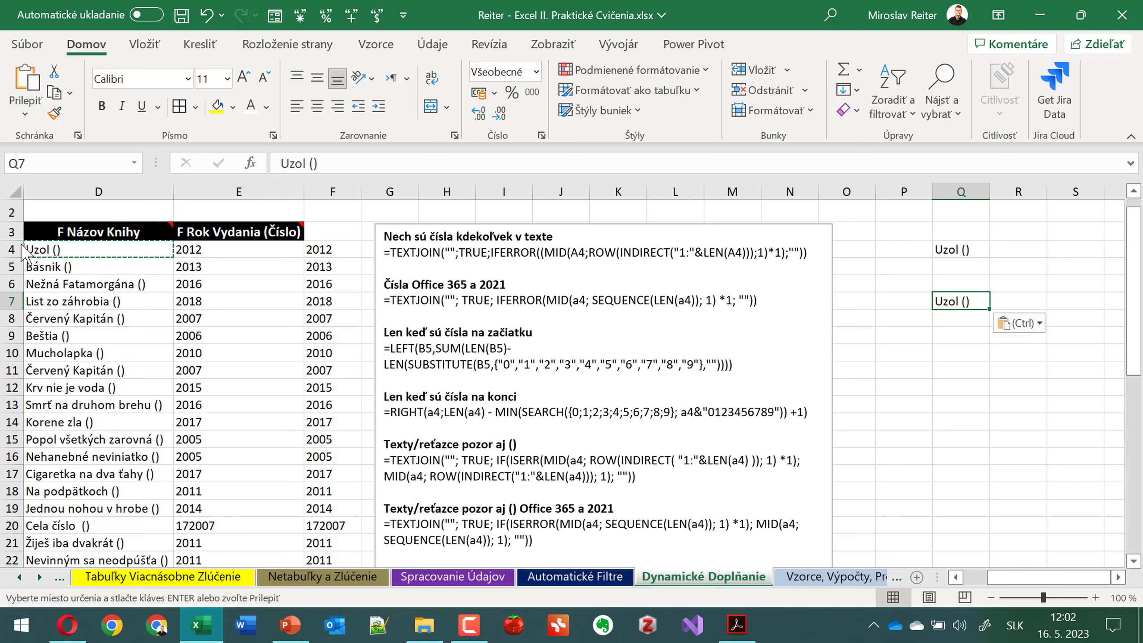
- Copy the empty brackets () from Q7's text without changing the cell
{"action": "left_click", "coordinate": [363, 163]}
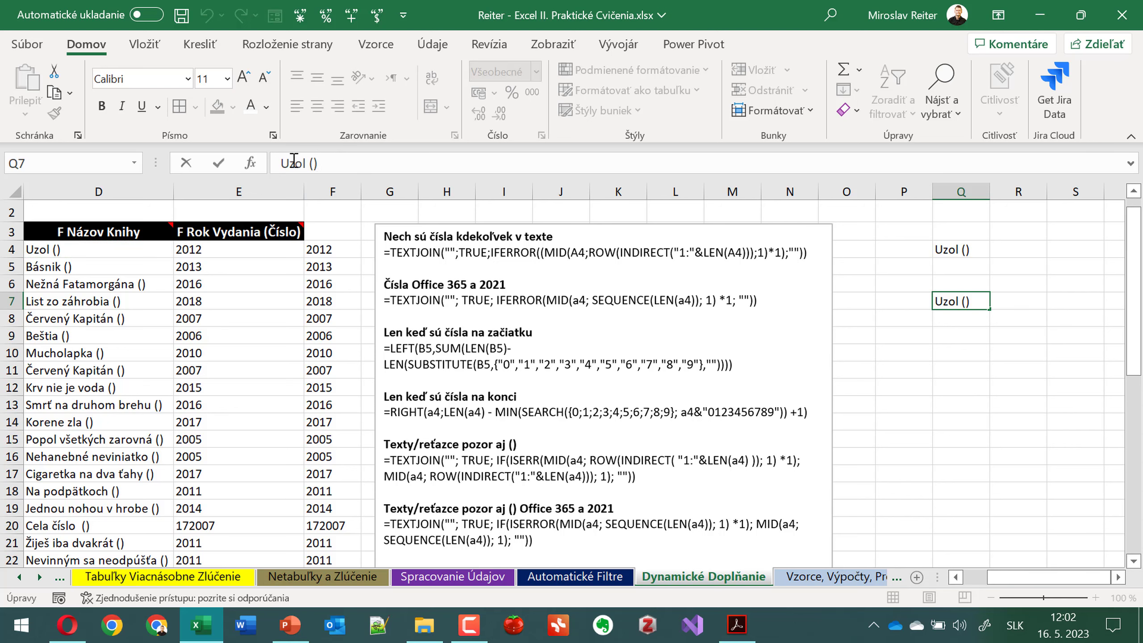
{"action": "left_click", "coordinate": [270, 163]}
{"action": "left_click_drag", "start_coordinate": [319, 163], "coordinate": [305, 164]}
{"action": "key", "text": "ctrl+c"}
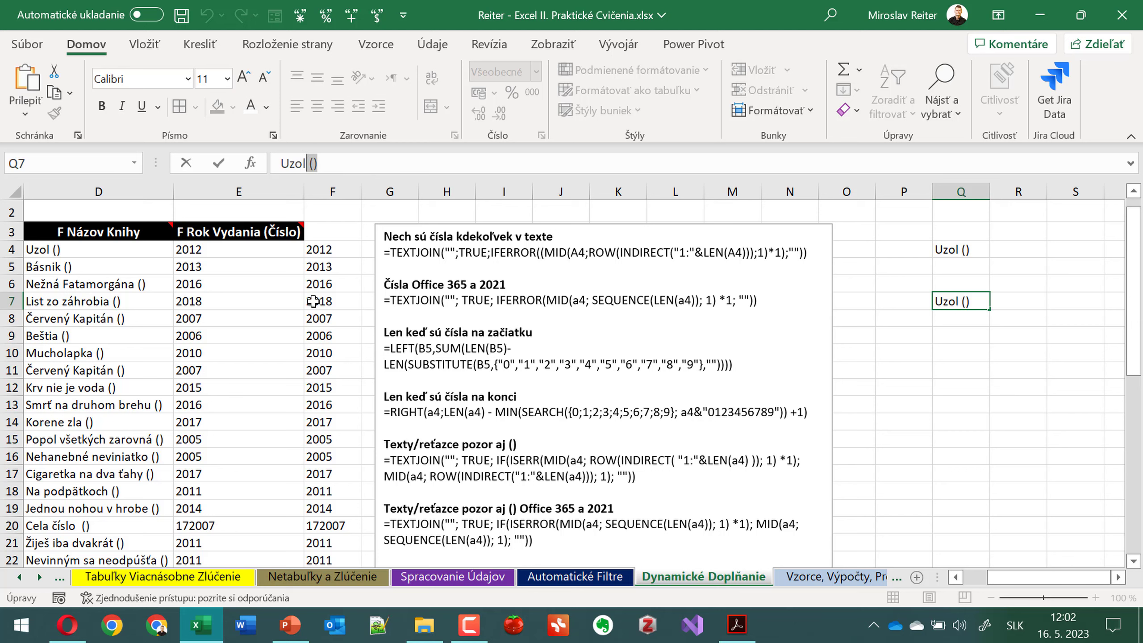
{"action": "key", "text": "Escape"}
{"action": "left_click_drag", "start_coordinate": [1089, 578], "coordinate": [1067, 578]}
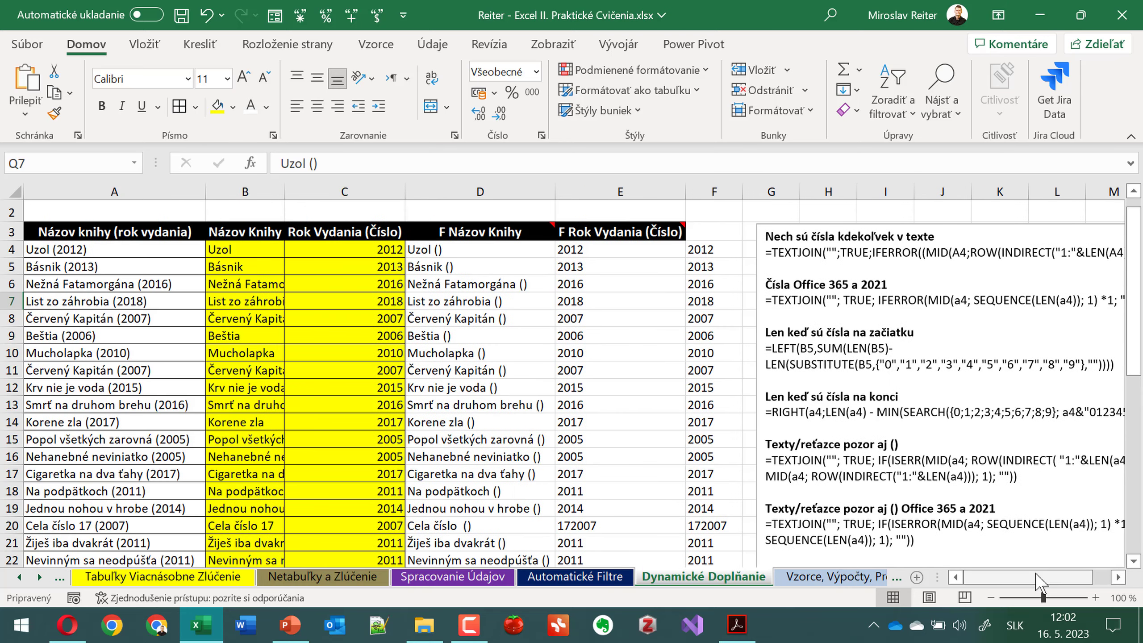
- Try removing () from the selected titles D4:D31; Excel finds nothing to replace
{"action": "scroll", "coordinate": [853, 495], "scroll_direction": "right", "scroll_amount": 3}
{"action": "scroll", "coordinate": [853, 495], "scroll_direction": "left", "scroll_amount": 3}
{"action": "left_click", "coordinate": [478, 317]}
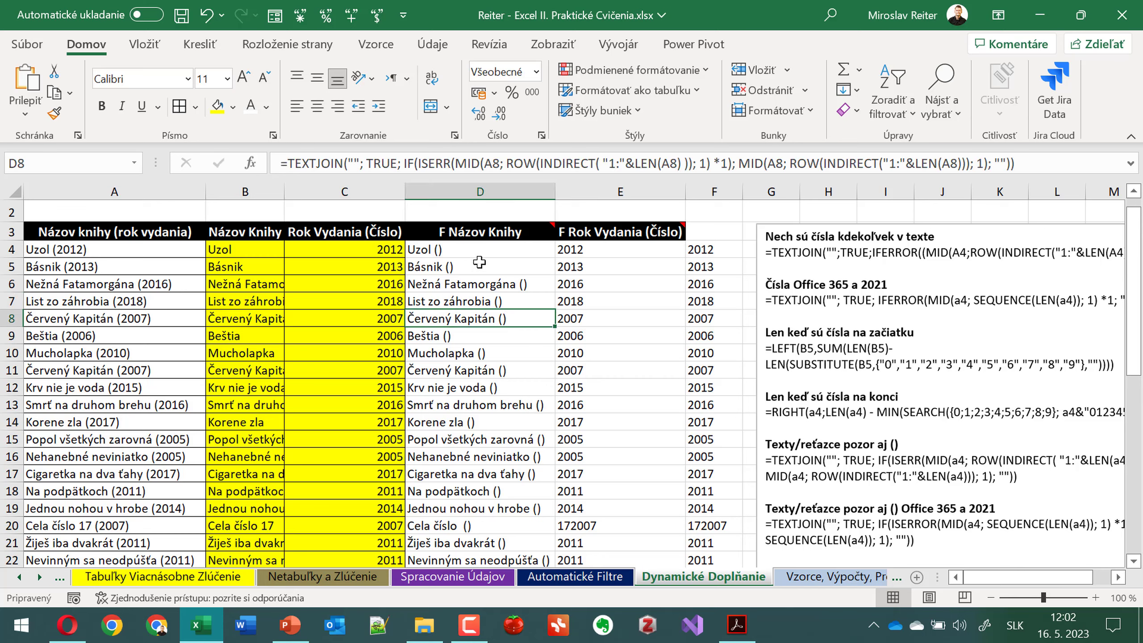
{"action": "left_click", "coordinate": [480, 253]}
{"action": "key", "text": "ctrl+shift+Down"}
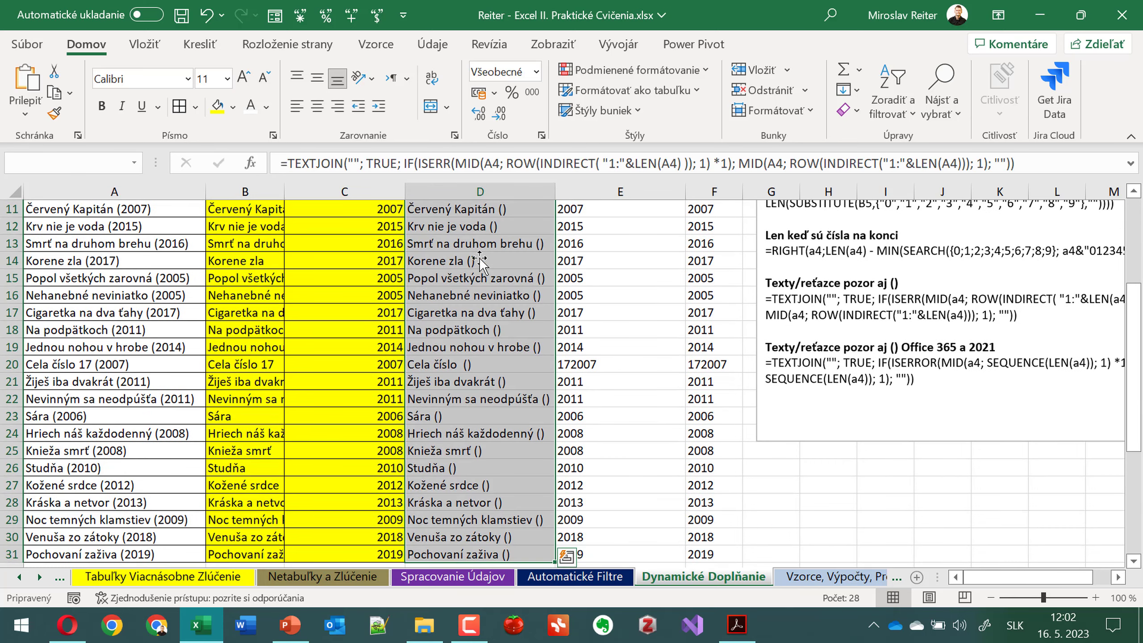
{"action": "key", "text": "ctrl+h"}
{"action": "type", "text": "()"}
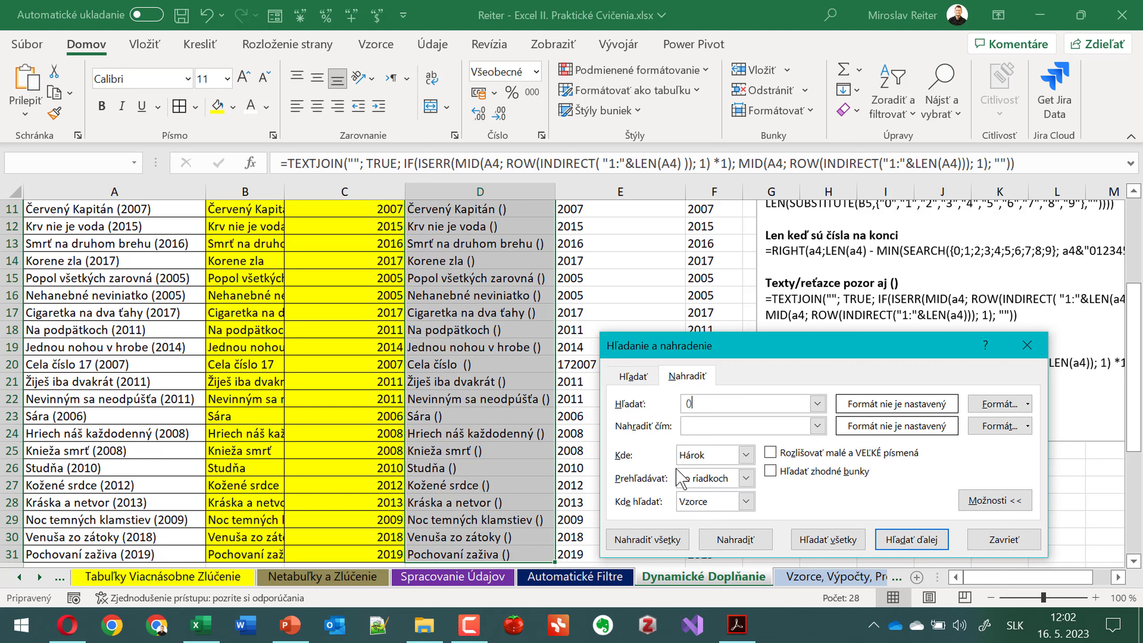
{"action": "left_click", "coordinate": [656, 539]}
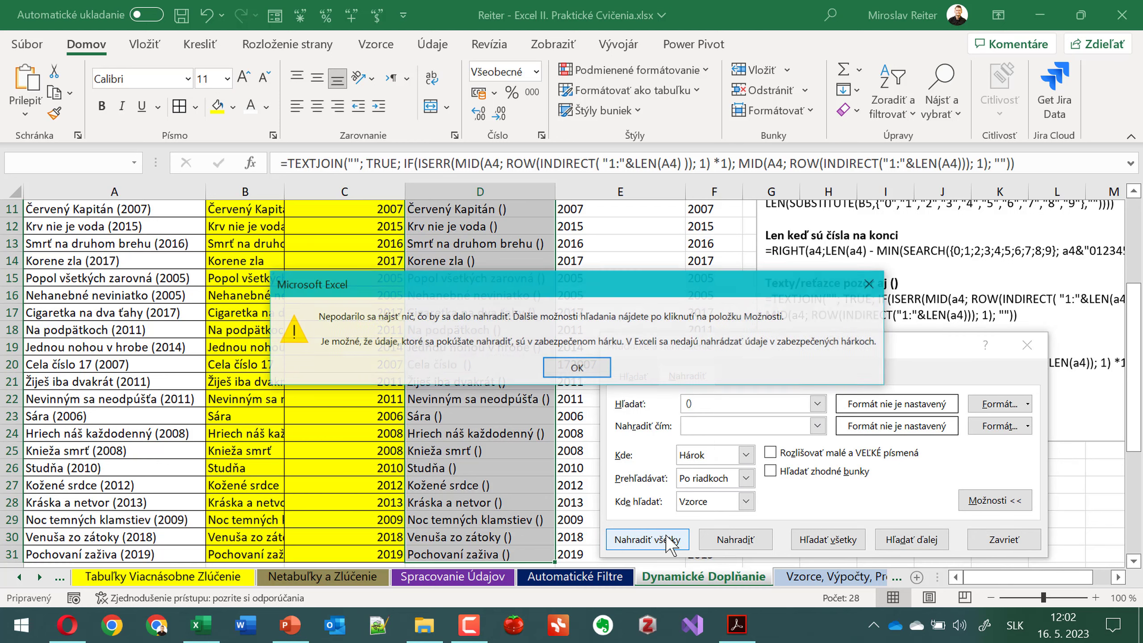
{"action": "left_click", "coordinate": [576, 368]}
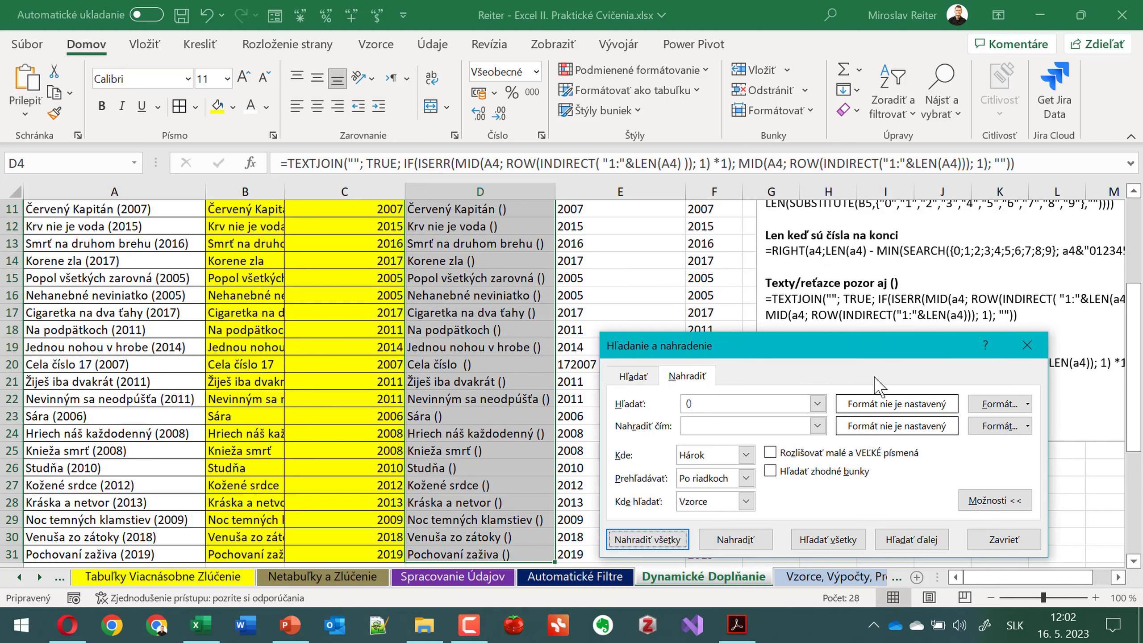
{"action": "left_click", "coordinate": [1040, 343]}
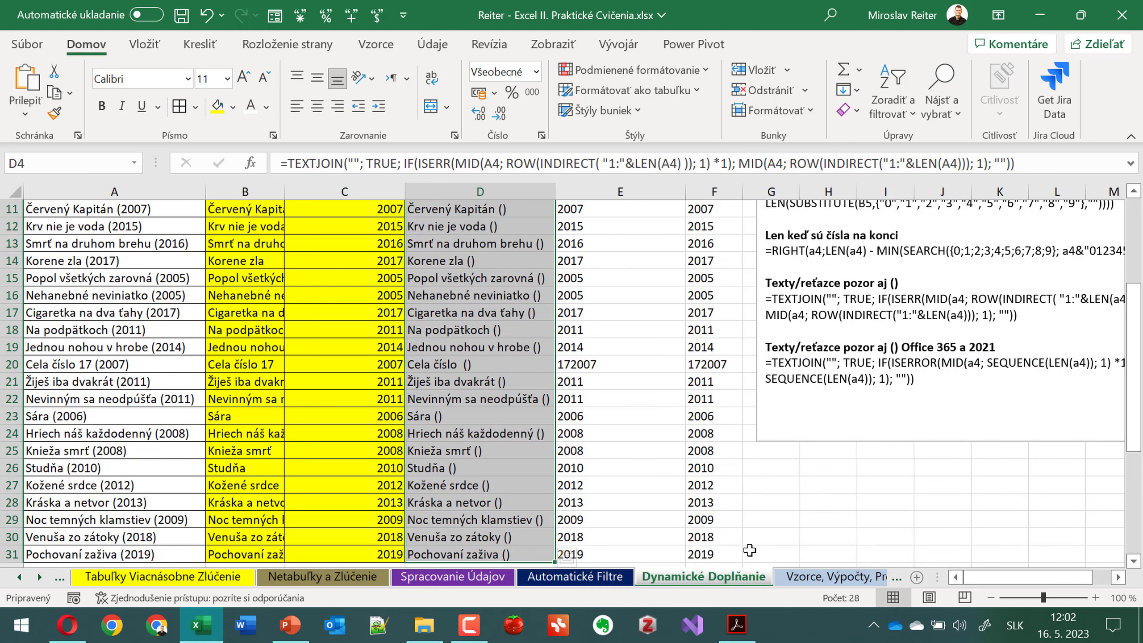
{"action": "right_click", "coordinate": [738, 579]}
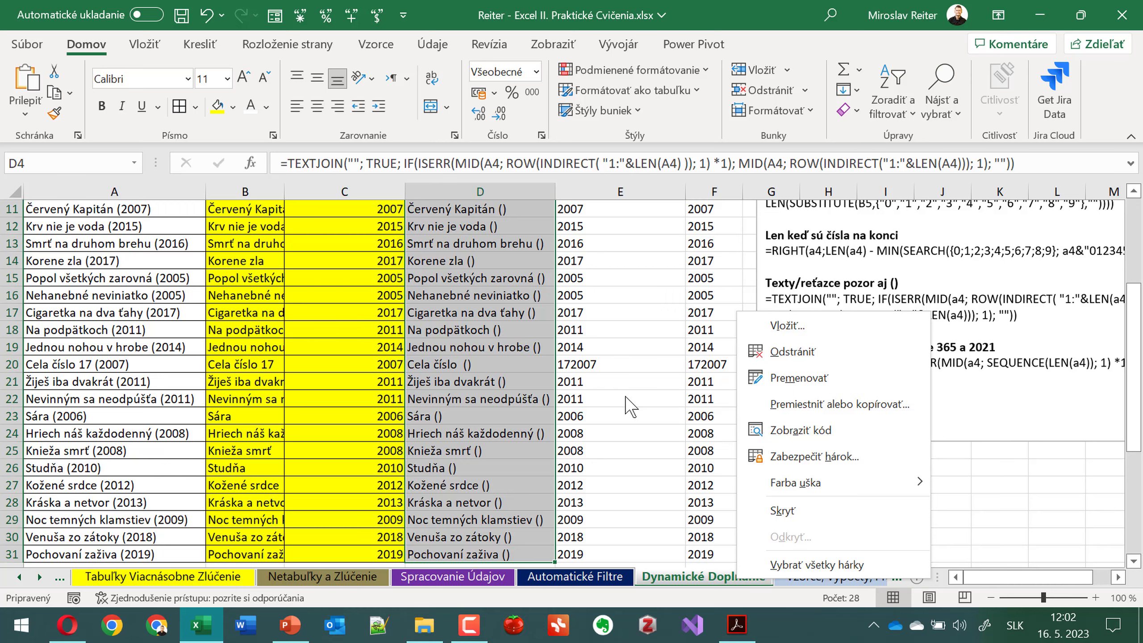
{"action": "key", "text": "Escape"}
{"action": "scroll", "coordinate": [467, 362], "scroll_direction": "up", "scroll_amount": 4}
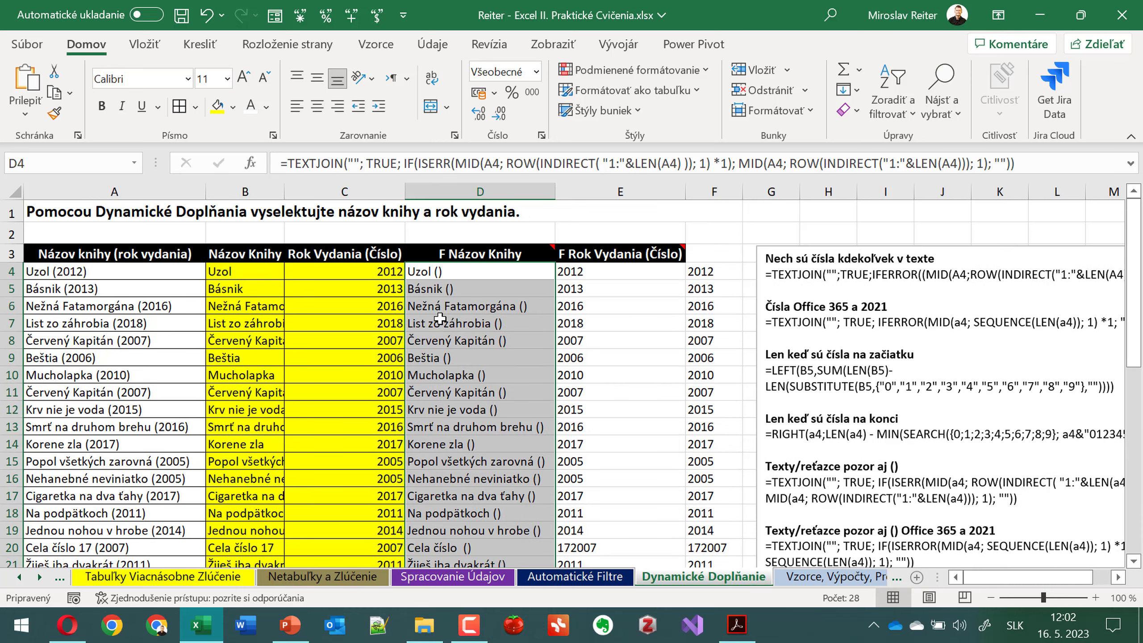
{"action": "key", "text": "ctrl+h"}
{"action": "key", "text": "Escape"}
- Remove () across the whole sheet, turning Q4 and Q7 into 'Uzol'; a rerun finds nothing
{"action": "left_click", "coordinate": [585, 307]}
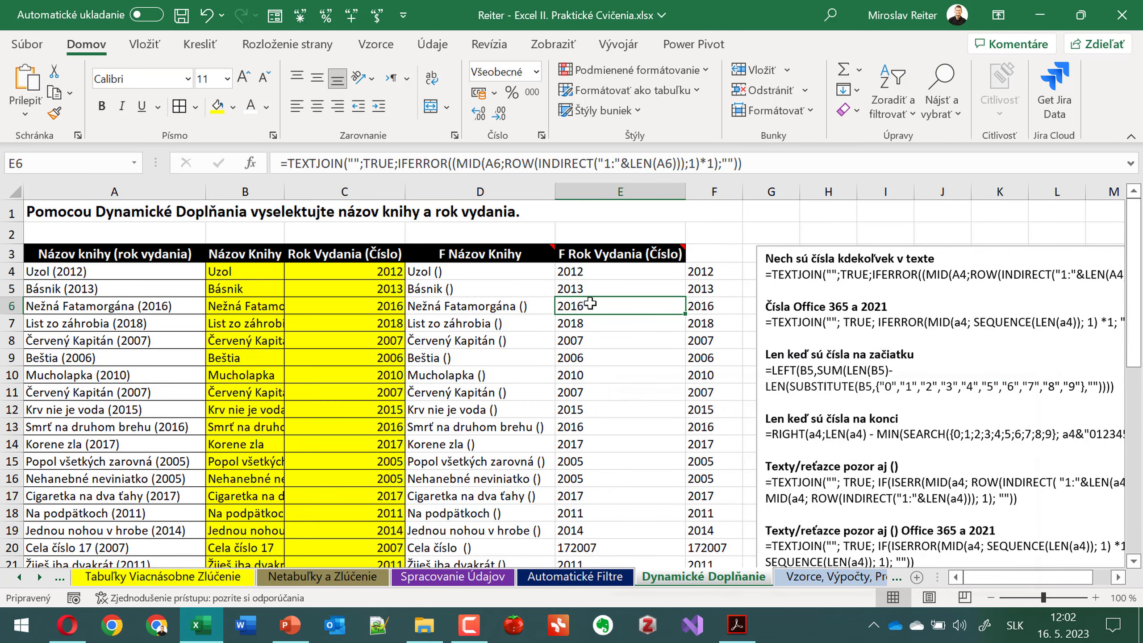
{"action": "key", "text": "ctrl+h"}
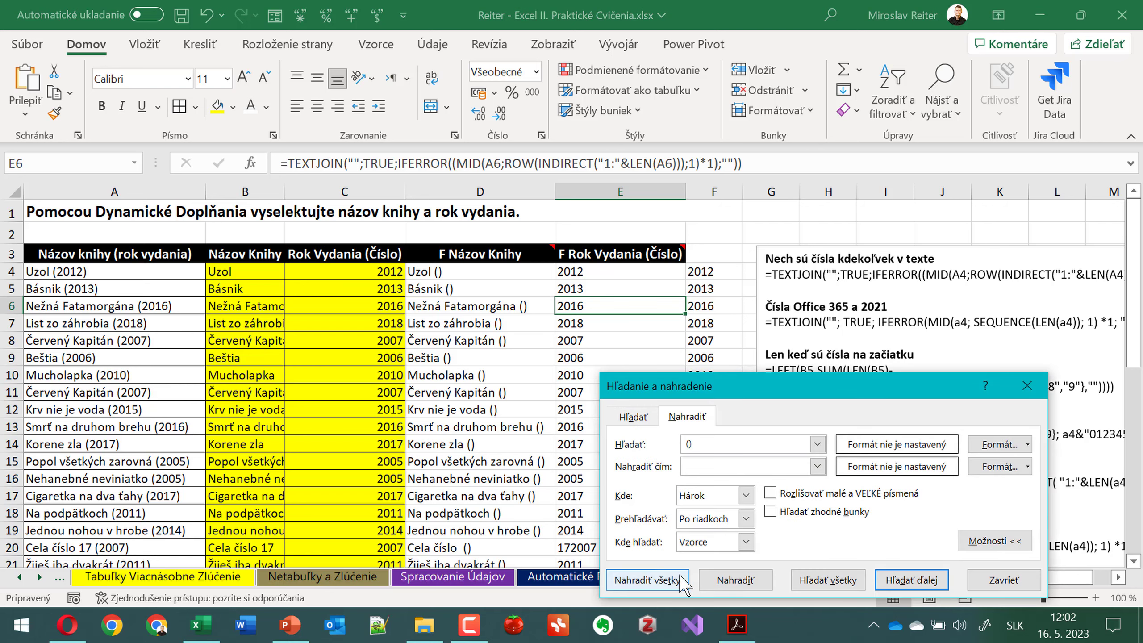
{"action": "left_click", "coordinate": [682, 581]}
{"action": "key", "text": "Return"}
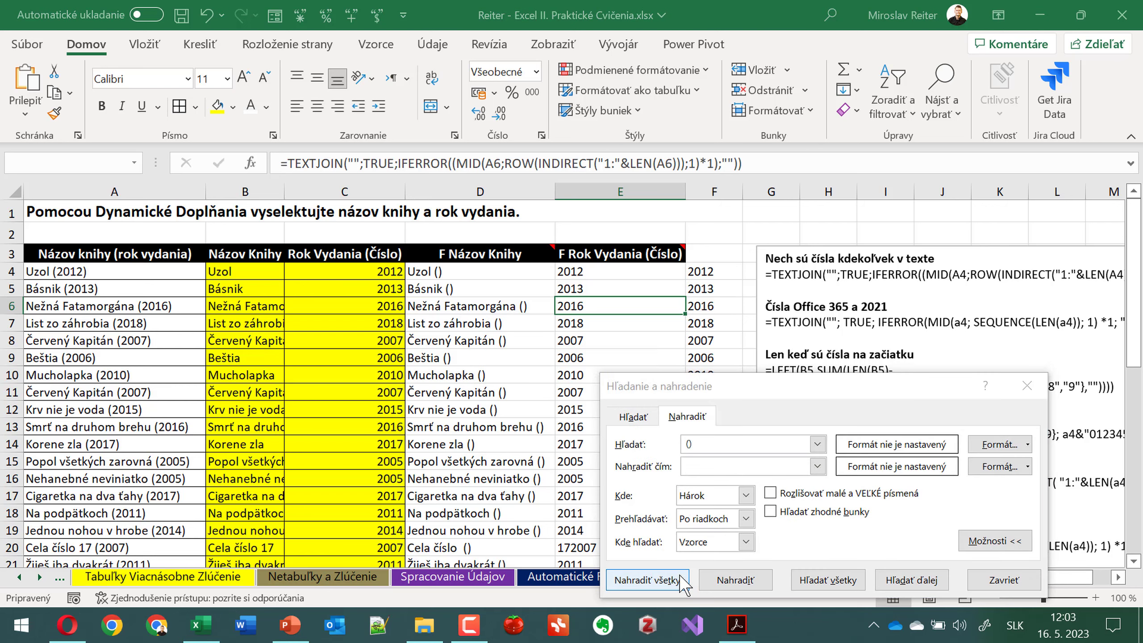
{"action": "left_click", "coordinate": [684, 445]}
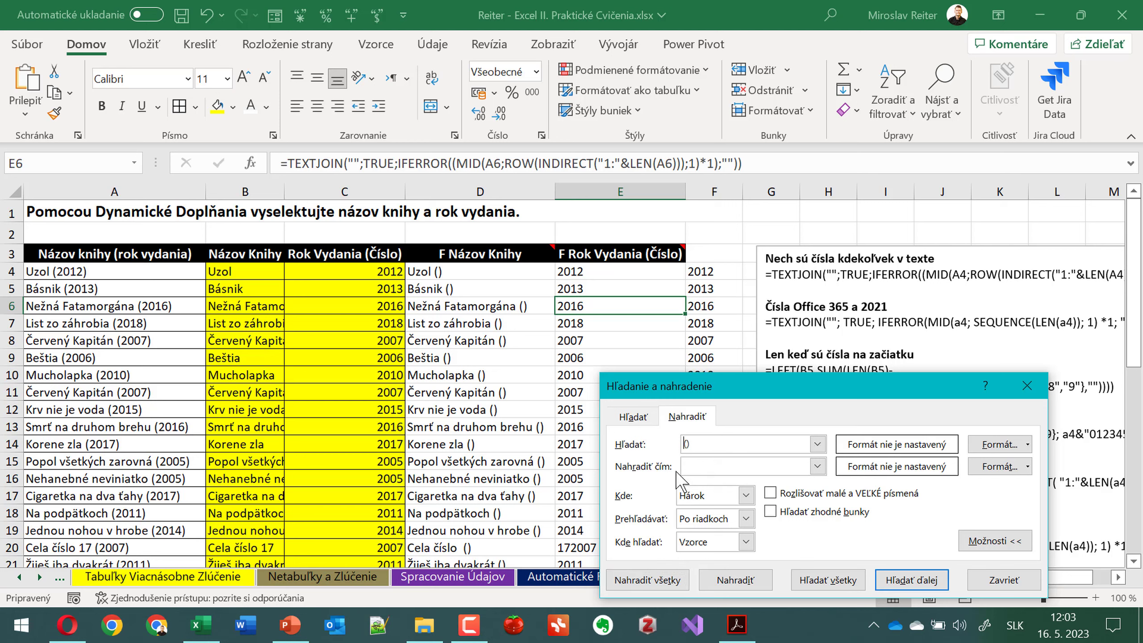
{"action": "left_click", "coordinate": [671, 580]}
{"action": "key", "text": "Return"}
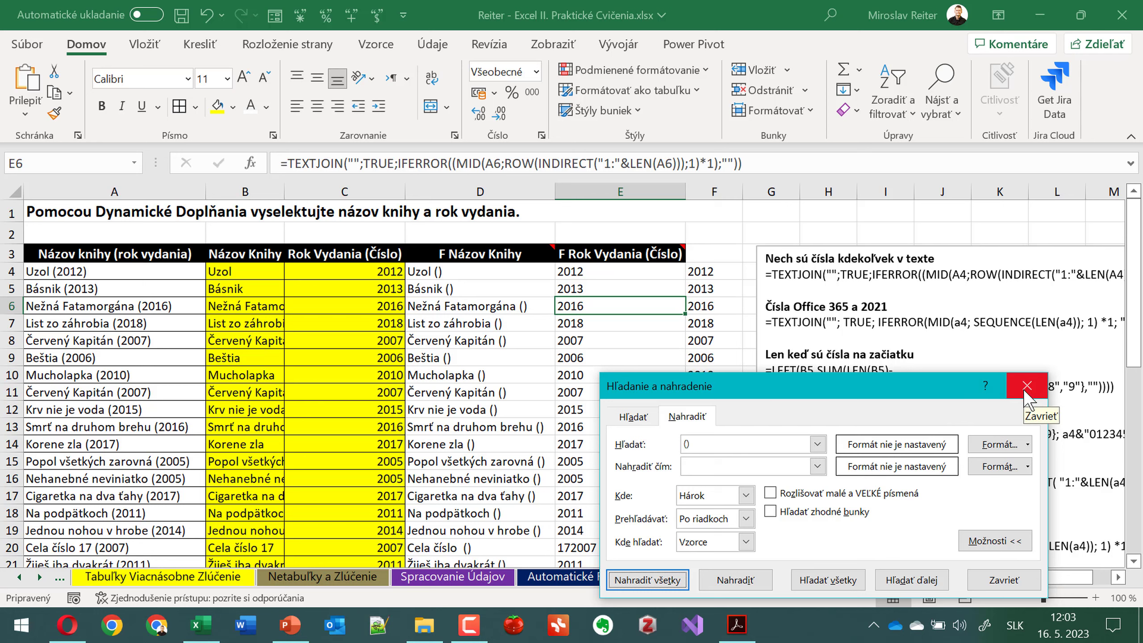
{"action": "left_click", "coordinate": [732, 541]}
{"action": "left_click", "coordinate": [732, 558]}
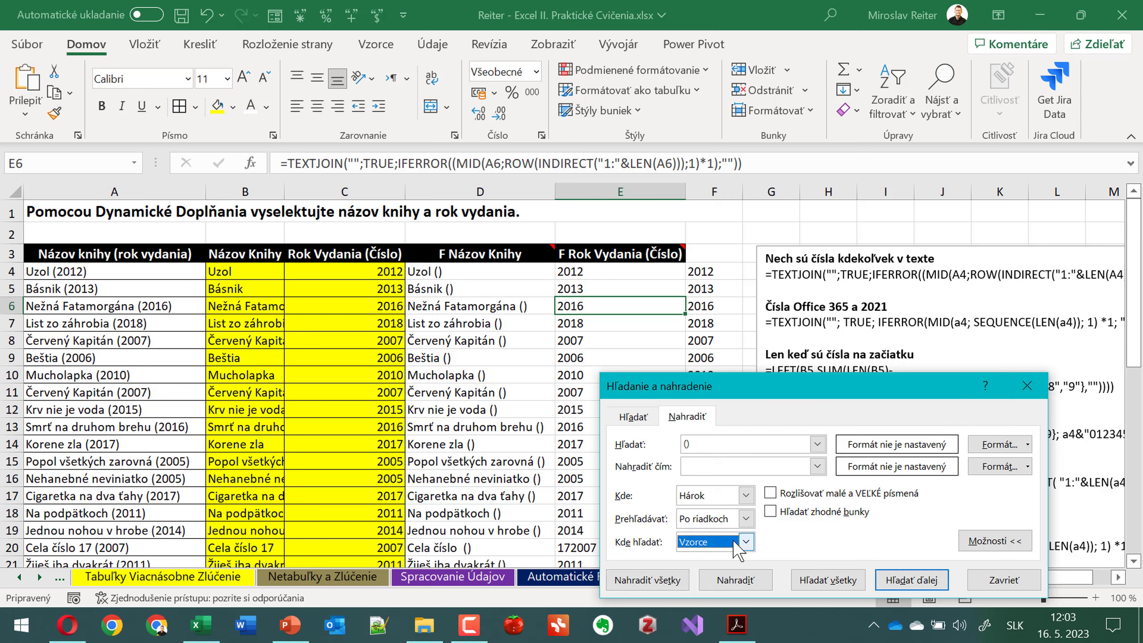
{"action": "left_click", "coordinate": [1026, 386]}
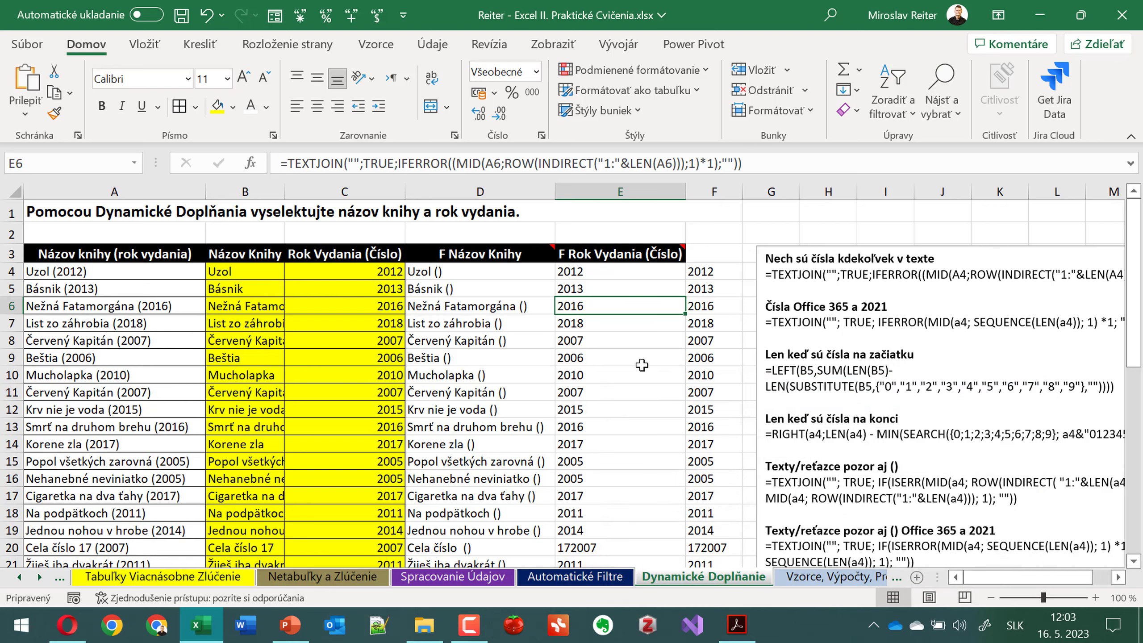
- Replace every 2005 with 5555 on the sheet, changing four cells
{"action": "left_click", "coordinate": [464, 319]}
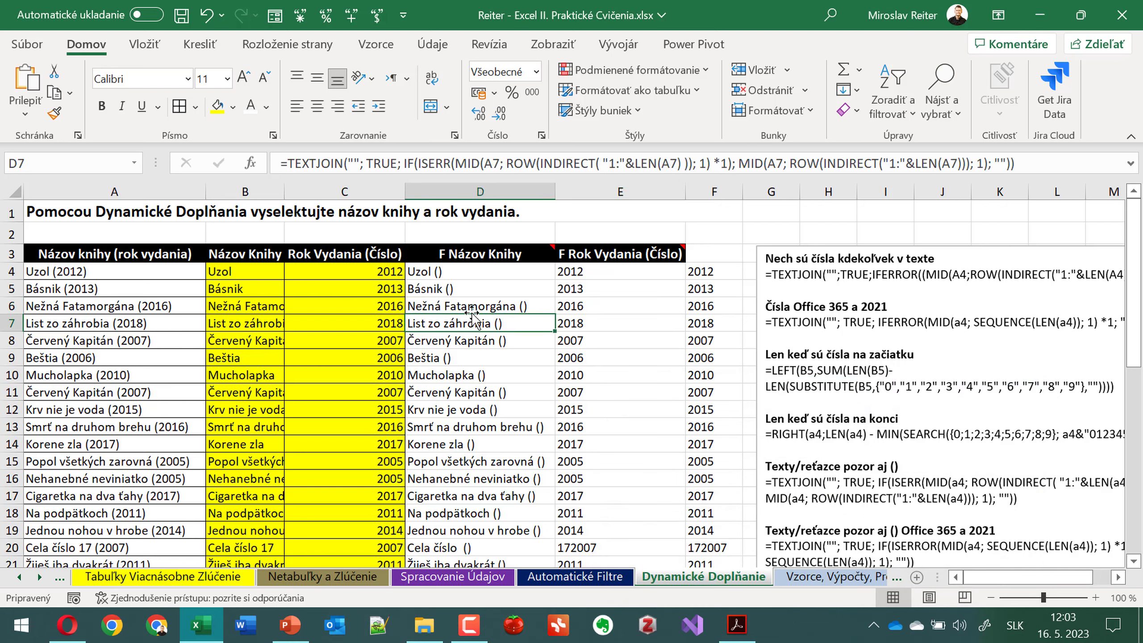
{"action": "key", "text": "ctrl+h"}
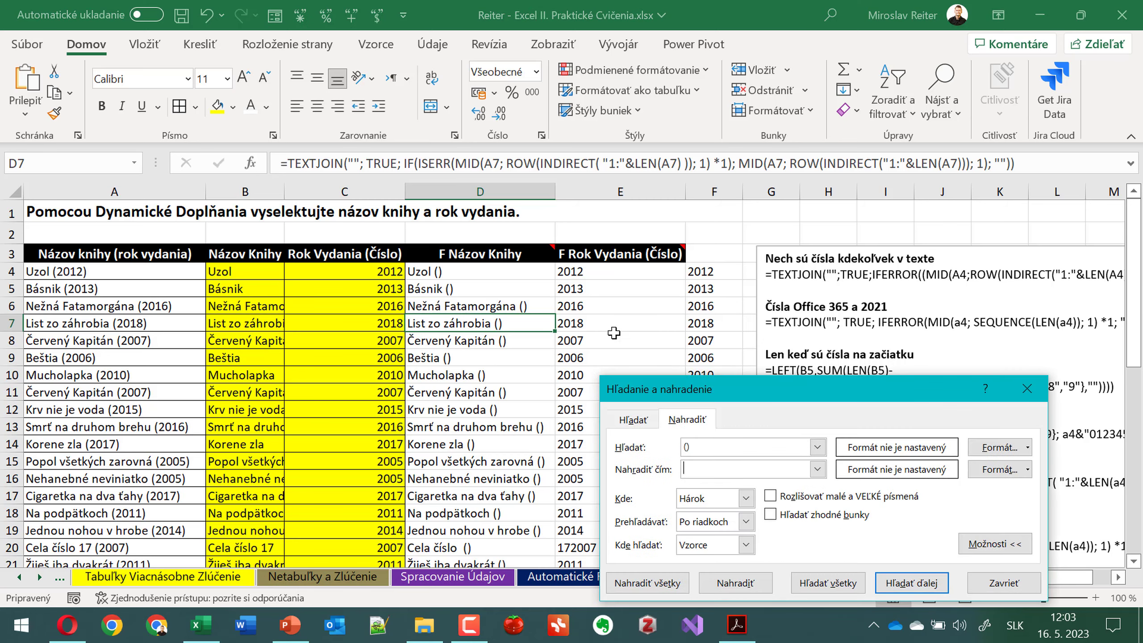
{"action": "left_click_drag", "start_coordinate": [732, 395], "coordinate": [227, 313]}
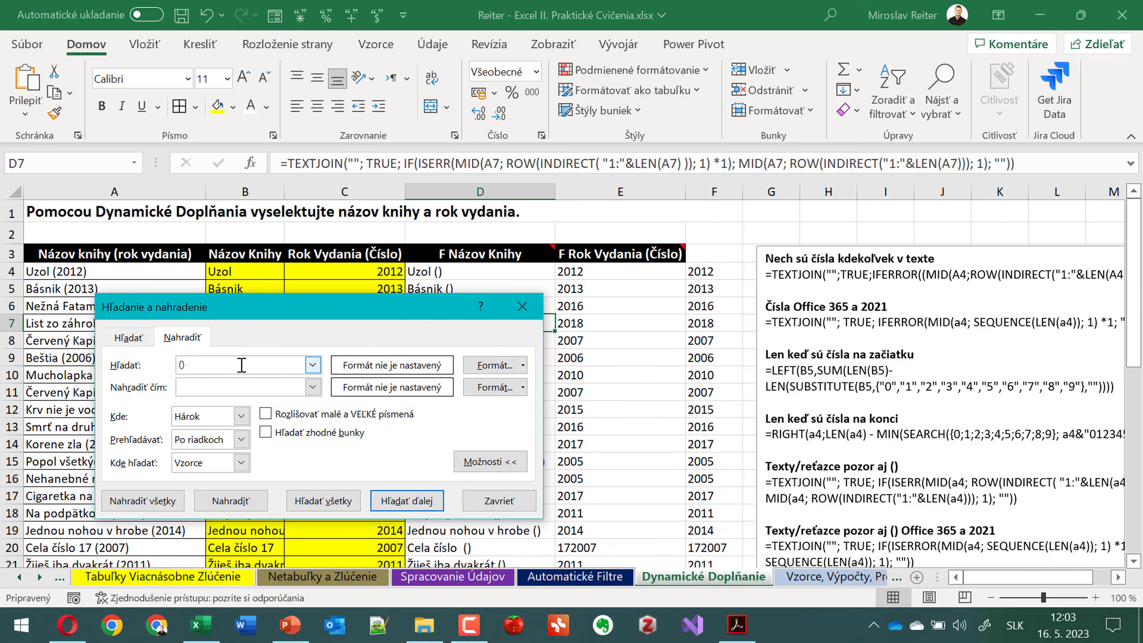
{"action": "key", "text": "shift+Tab"}
{"action": "left_click_drag", "start_coordinate": [259, 311], "coordinate": [284, 273]}
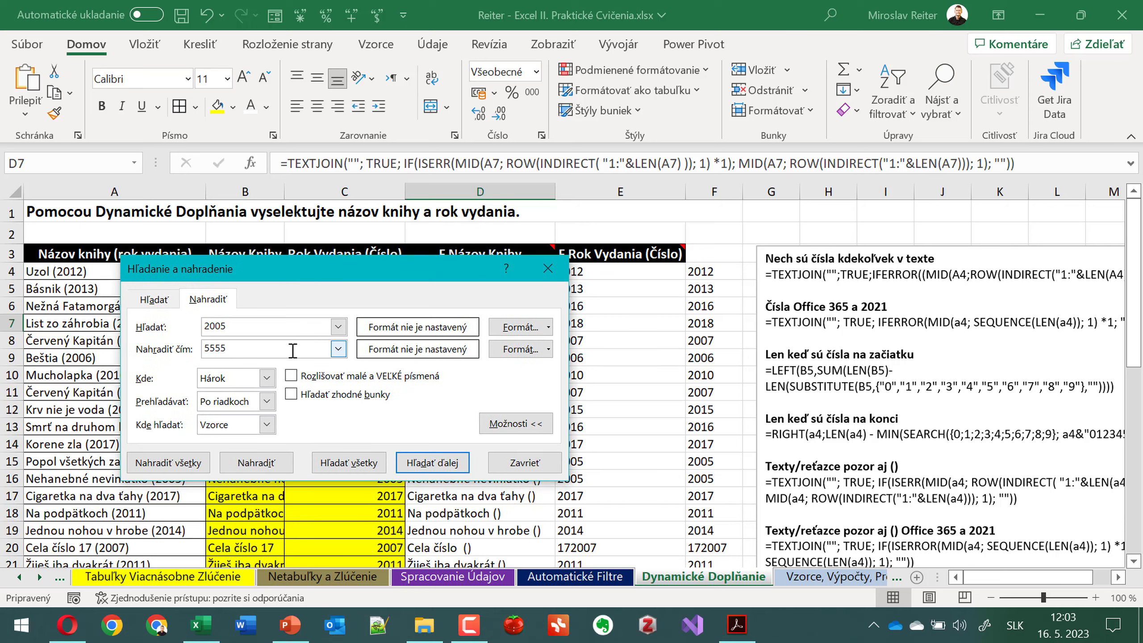
{"action": "left_click", "coordinate": [180, 462]}
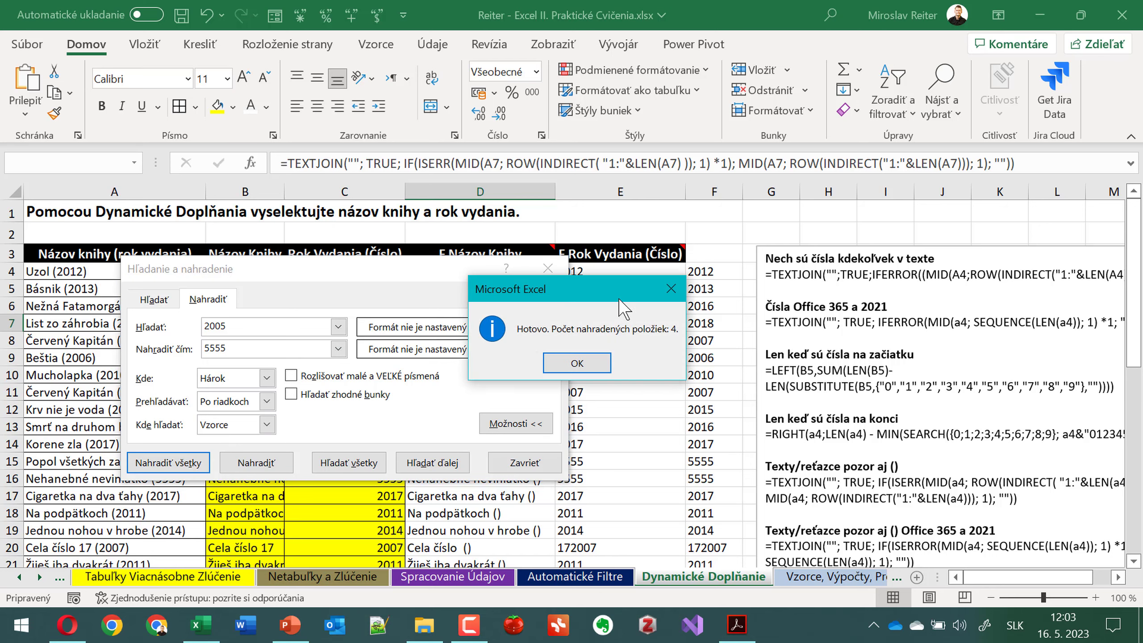
{"action": "left_click_drag", "start_coordinate": [620, 300], "coordinate": [373, 156]}
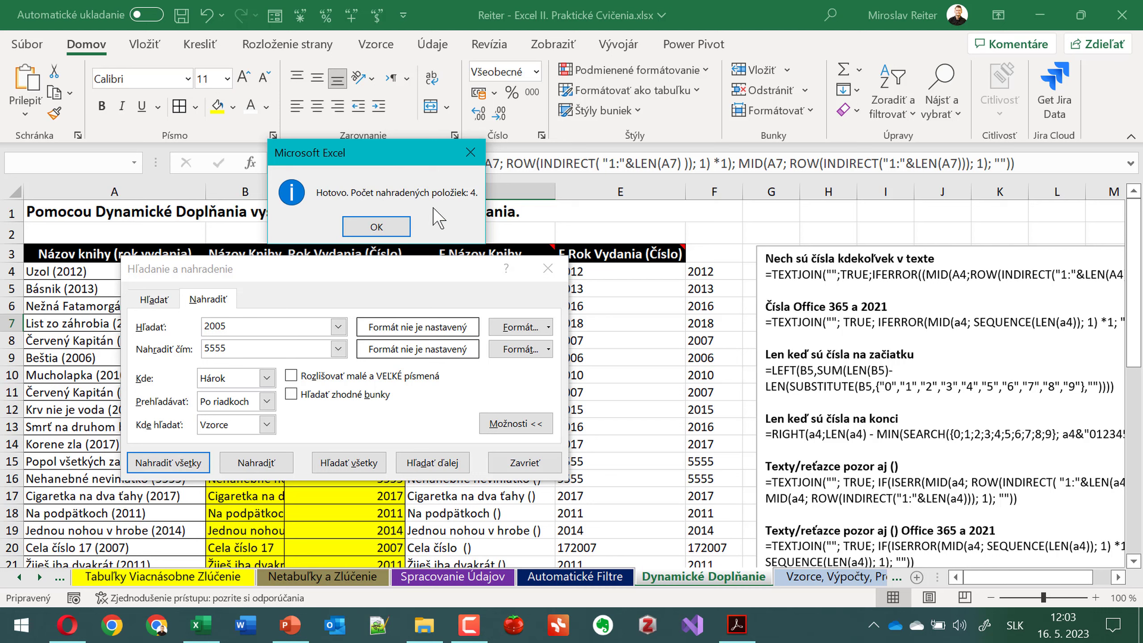
{"action": "left_click", "coordinate": [404, 228]}
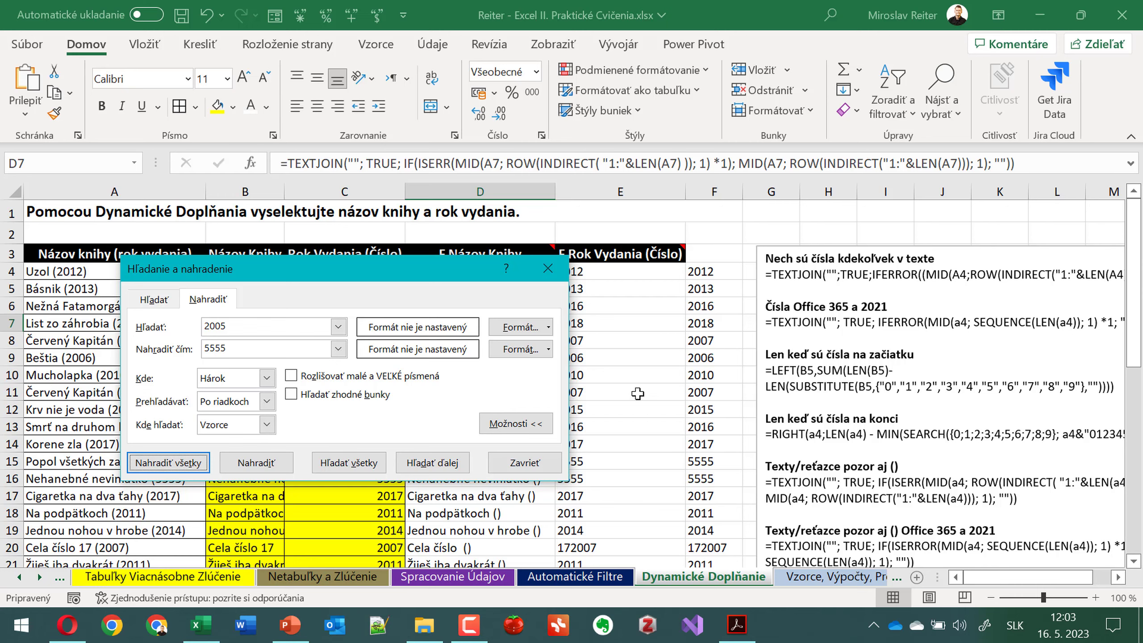
{"action": "left_click", "coordinate": [548, 268]}
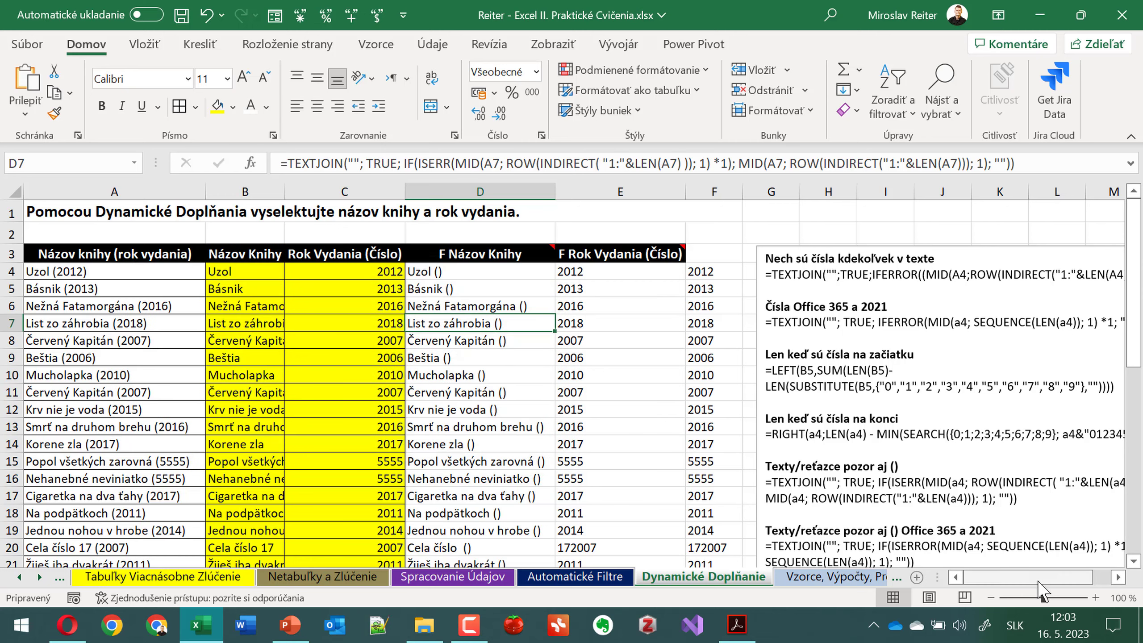
{"action": "left_click_drag", "start_coordinate": [1047, 581], "coordinate": [1070, 581]}
- Undo the replacement so the years read 2005 and Q4, Q7 read 'Uzol ()' again
{"action": "left_click", "coordinate": [1086, 272]}
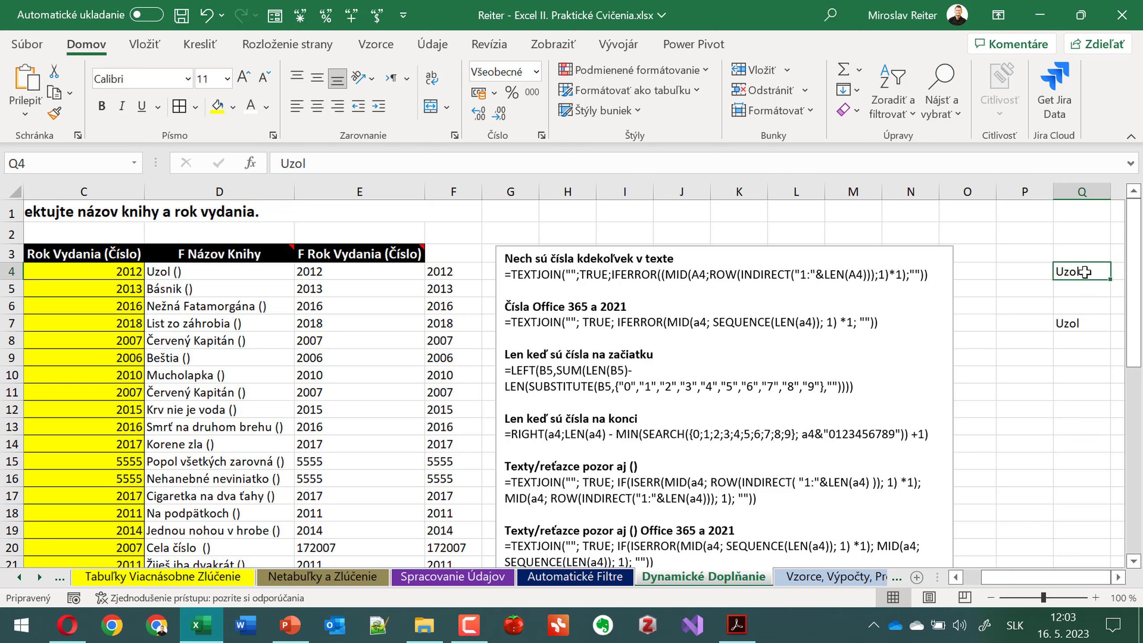
{"action": "left_click", "coordinate": [1086, 323]}
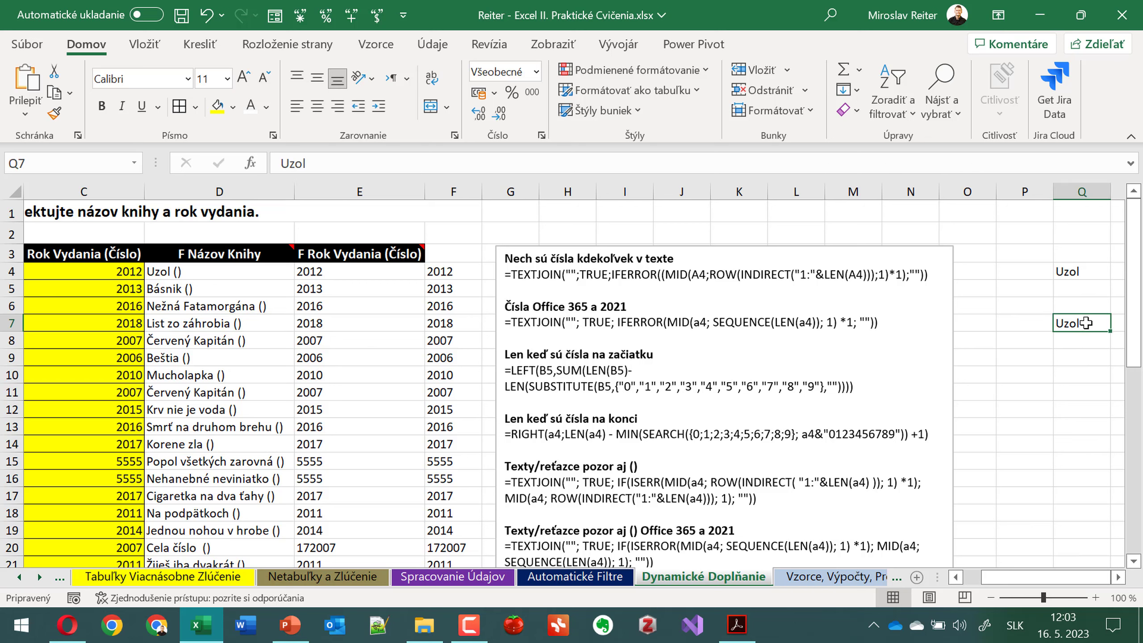
{"action": "left_click", "coordinate": [207, 15]}
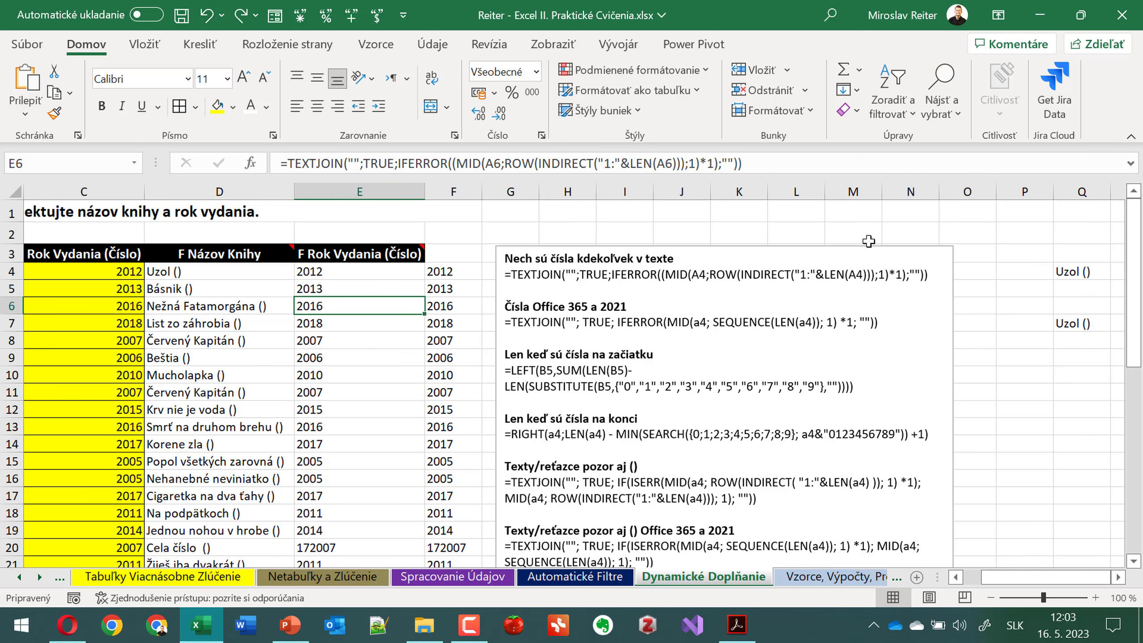
- Select the () inside Q4's text, leave the cell, and switch over to Word
{"action": "double_click", "coordinate": [1094, 274]}
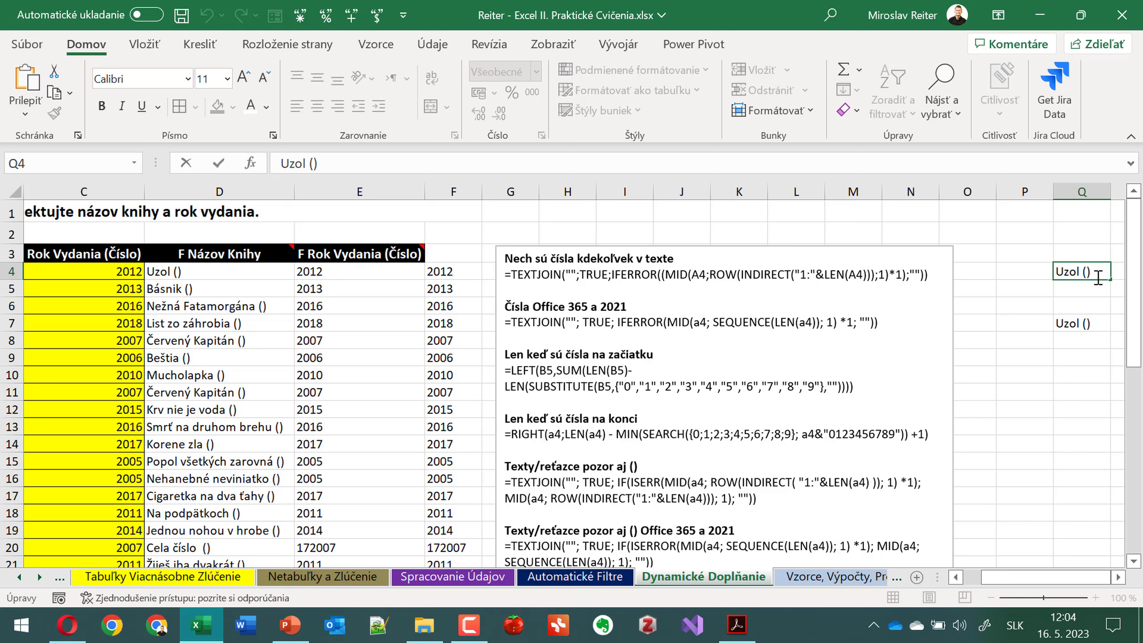
{"action": "left_click_drag", "start_coordinate": [1099, 277], "coordinate": [1082, 278]}
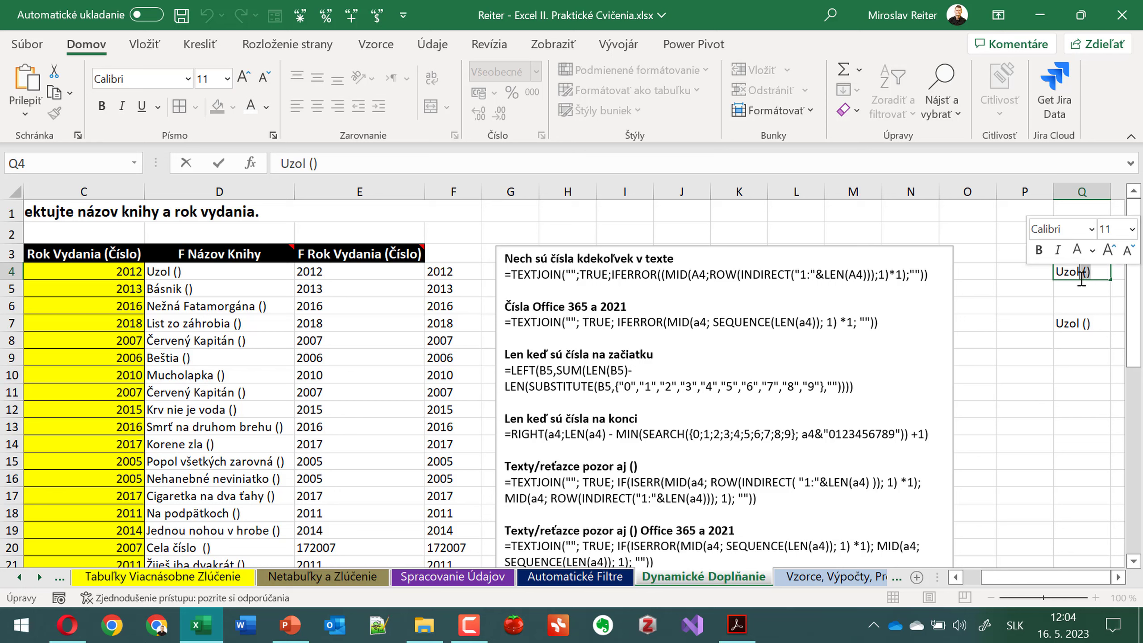
{"action": "left_click", "coordinate": [1063, 399]}
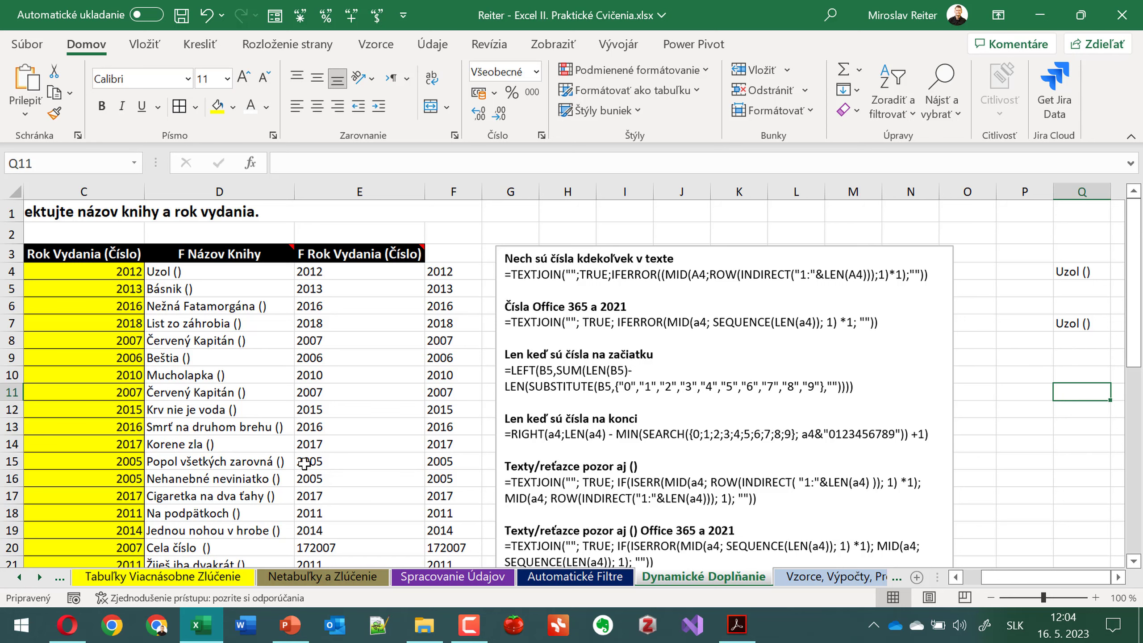
{"action": "left_click", "coordinate": [236, 624]}
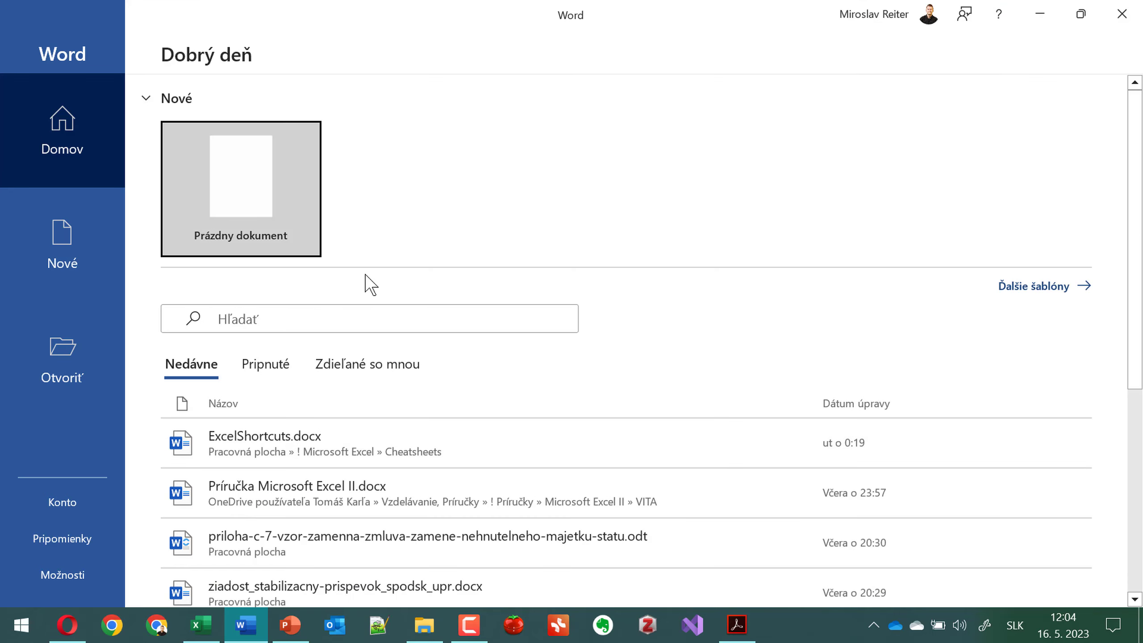
- Start a blank Word document and type 'Idem dnes do kina s manželkou'
{"action": "left_click", "coordinate": [216, 170]}
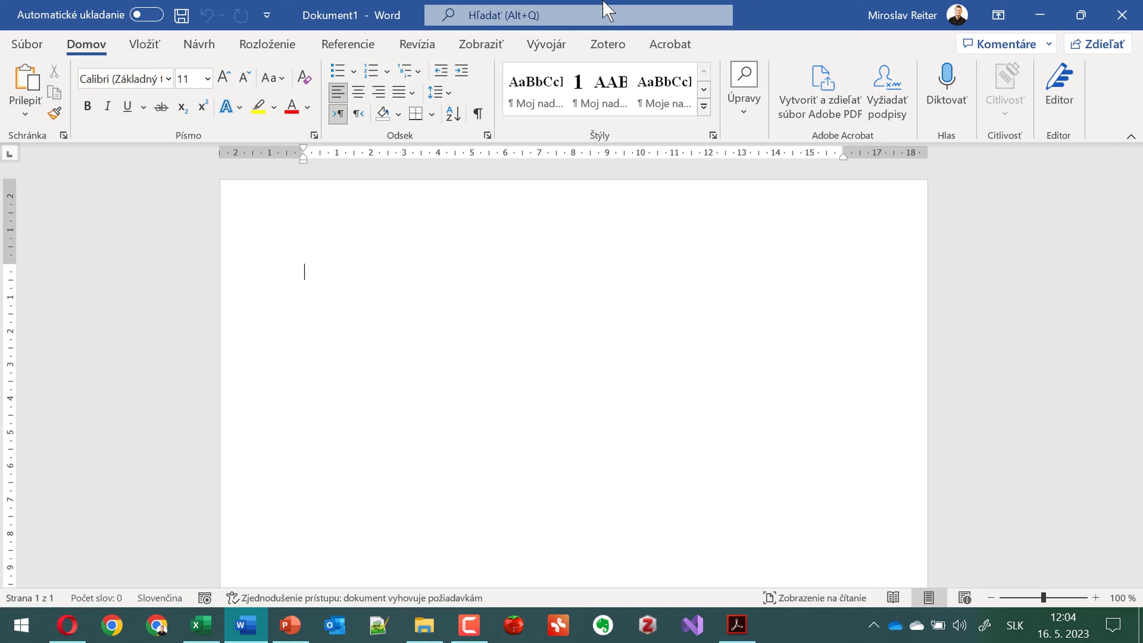
{"action": "type", "text": "Idem "}
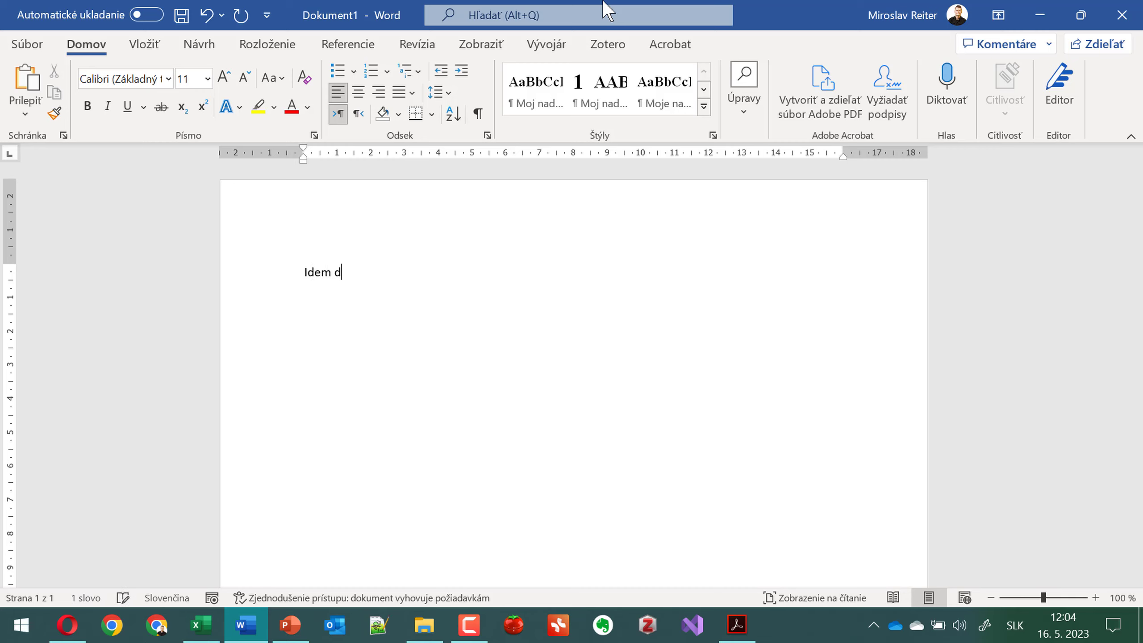
{"action": "type", "text": "dnes do kina"}
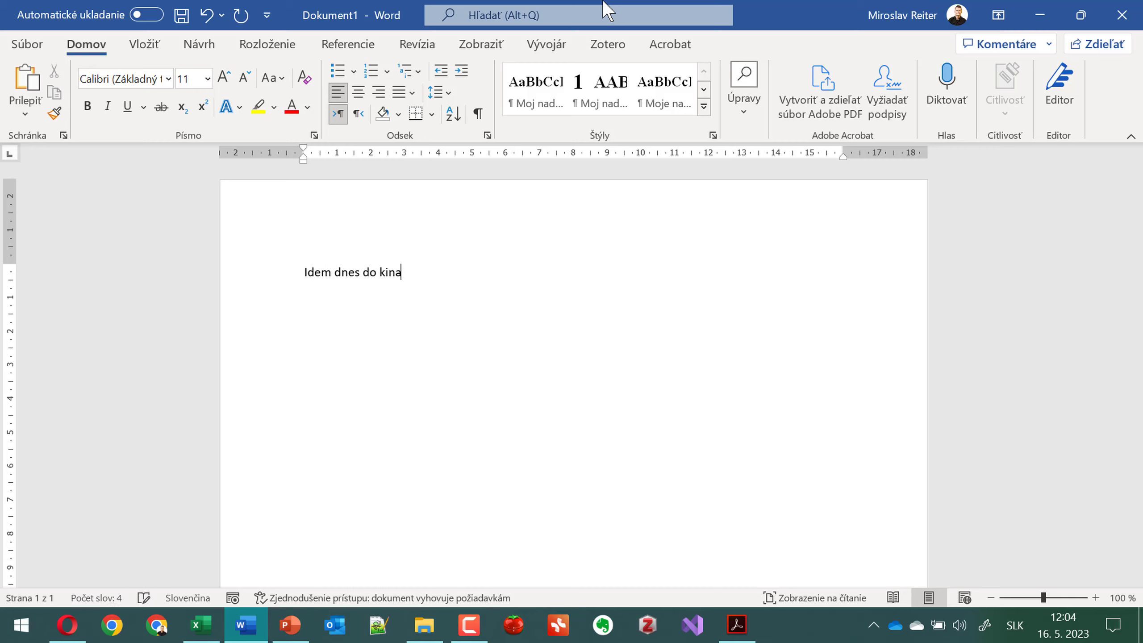
{"action": "type", "text": " s manž"}
{"action": "type", "text": "elkou."}
{"action": "left_click", "coordinate": [477, 113]}
{"action": "scroll", "coordinate": [479, 304], "scroll_direction": "up", "scroll_amount": 5, "text": "ctrl"}
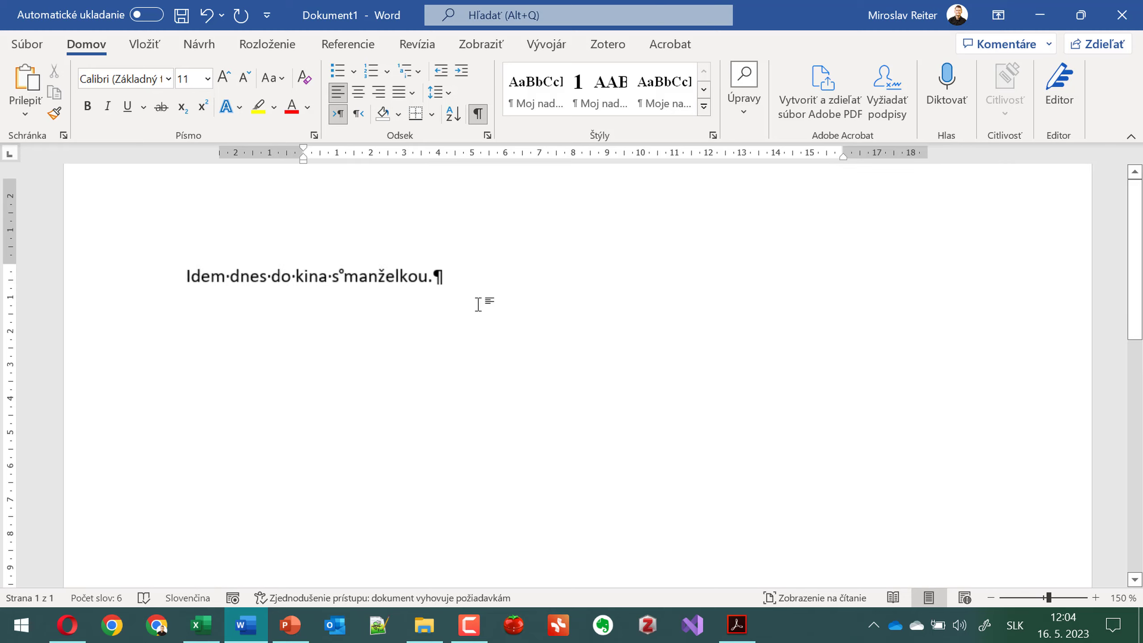
{"action": "scroll", "coordinate": [477, 305], "scroll_direction": "up", "scroll_amount": 4, "text": "ctrl"}
- Enlarge the sentence to 20-point text and hide the formatting marks
{"action": "triple_click", "coordinate": [472, 301]}
{"action": "double_click", "coordinate": [224, 77]}
{"action": "double_click", "coordinate": [224, 76]}
{"action": "left_click", "coordinate": [224, 77]}
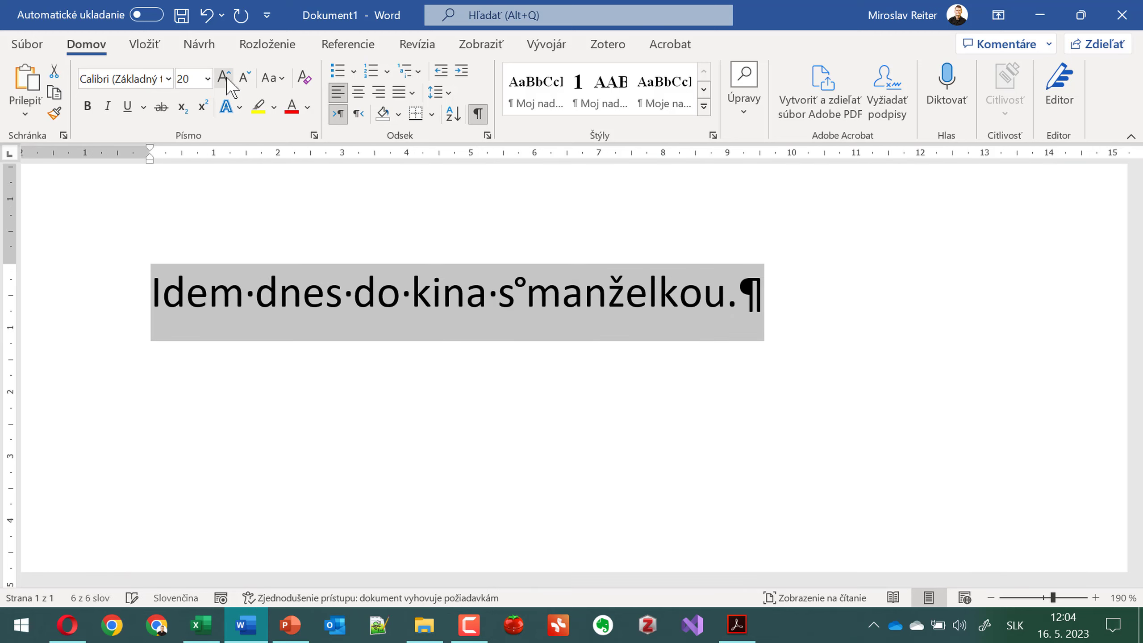
{"action": "left_click", "coordinate": [447, 391]}
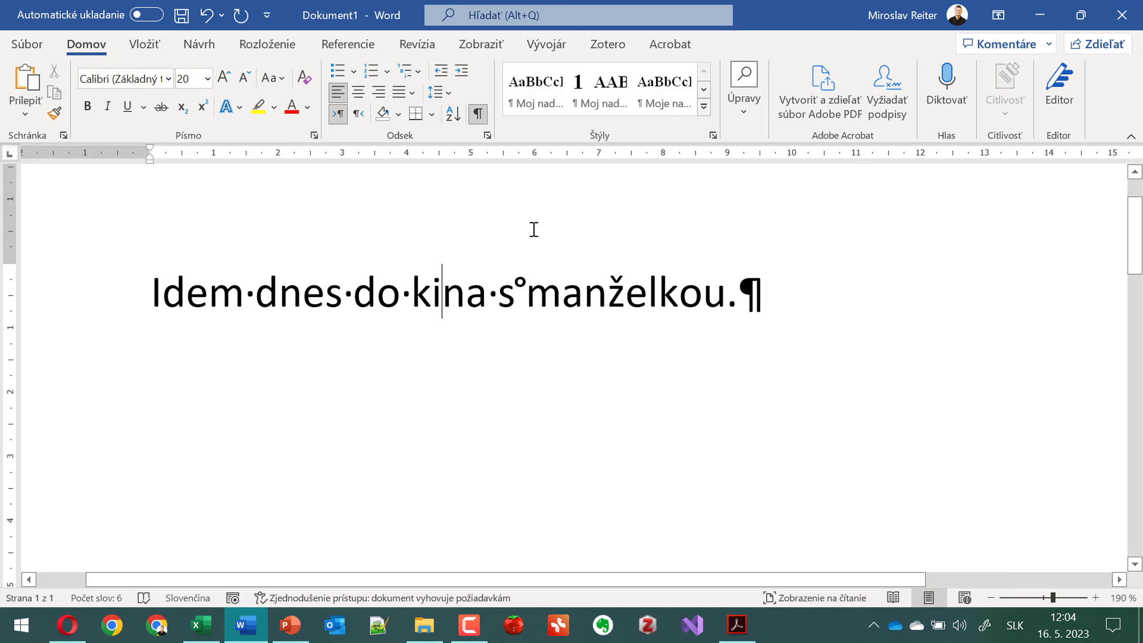
{"action": "left_click", "coordinate": [478, 113]}
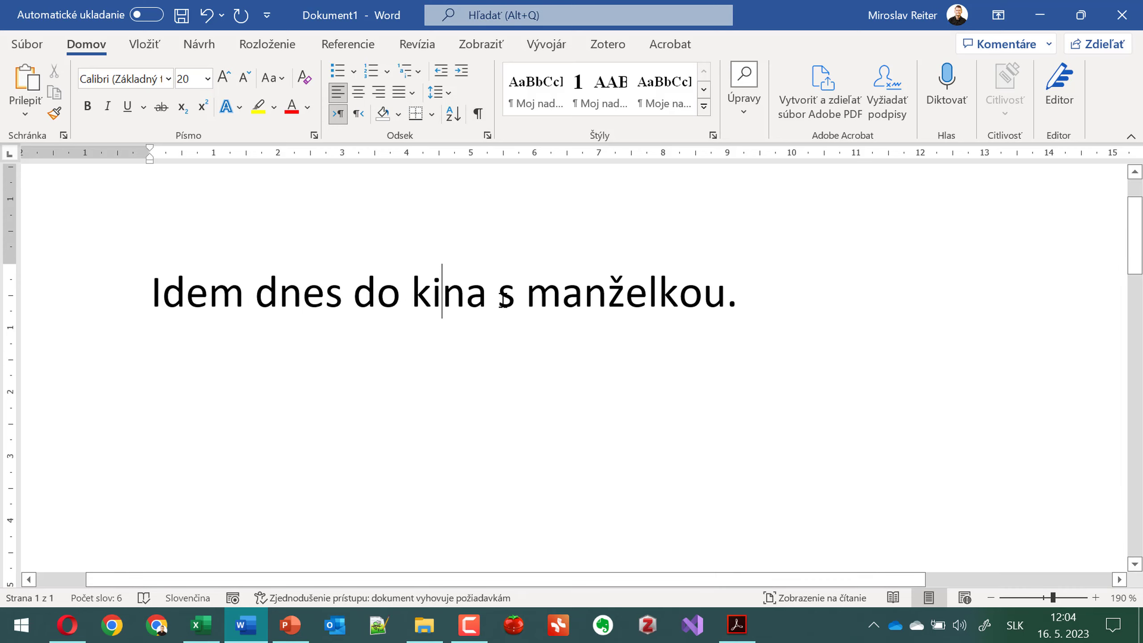
- Inspect the spaces between the words of the sentence
{"action": "left_click_drag", "start_coordinate": [500, 301], "coordinate": [485, 301]}
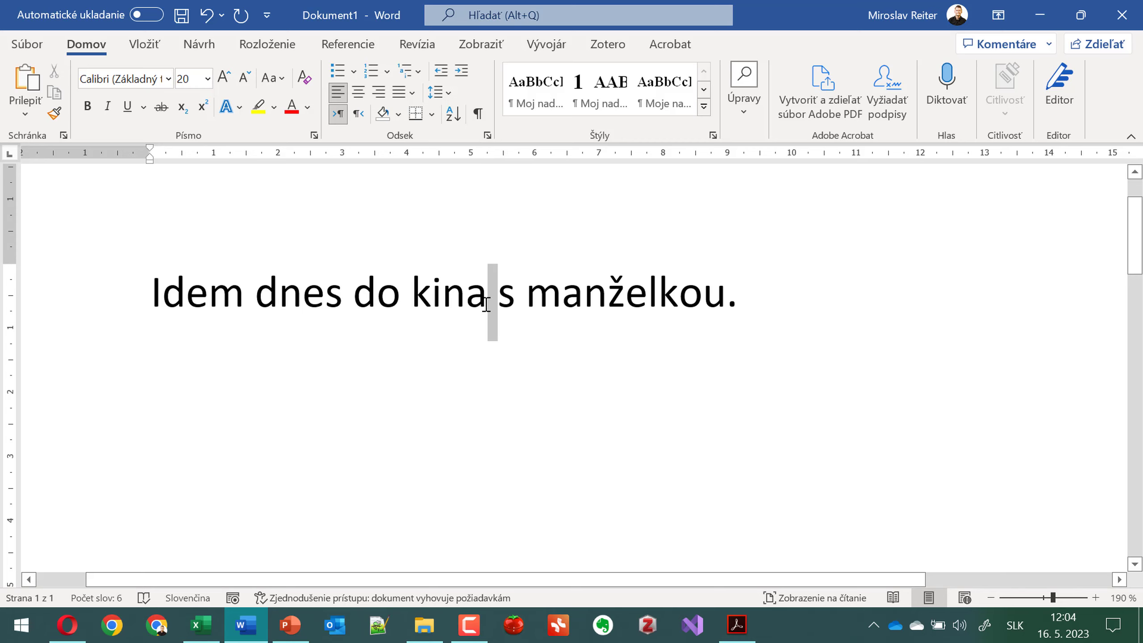
{"action": "left_click", "coordinate": [486, 304]}
{"action": "left_click_drag", "start_coordinate": [413, 301], "coordinate": [343, 300]}
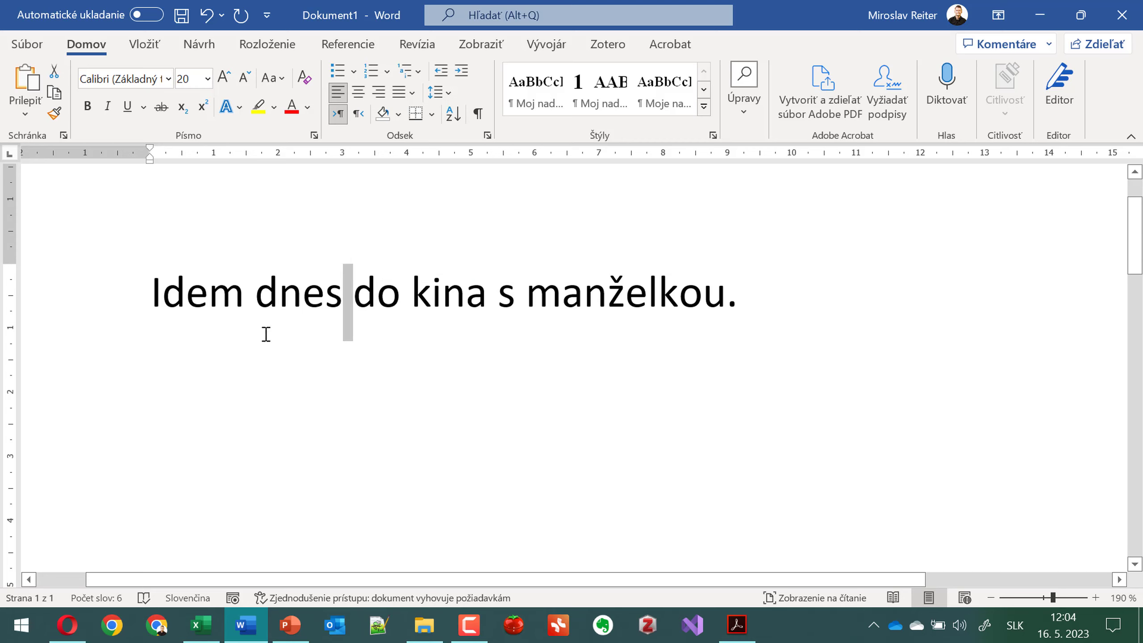
{"action": "left_click_drag", "start_coordinate": [256, 293], "coordinate": [243, 293]}
{"action": "left_click", "coordinate": [410, 309]}
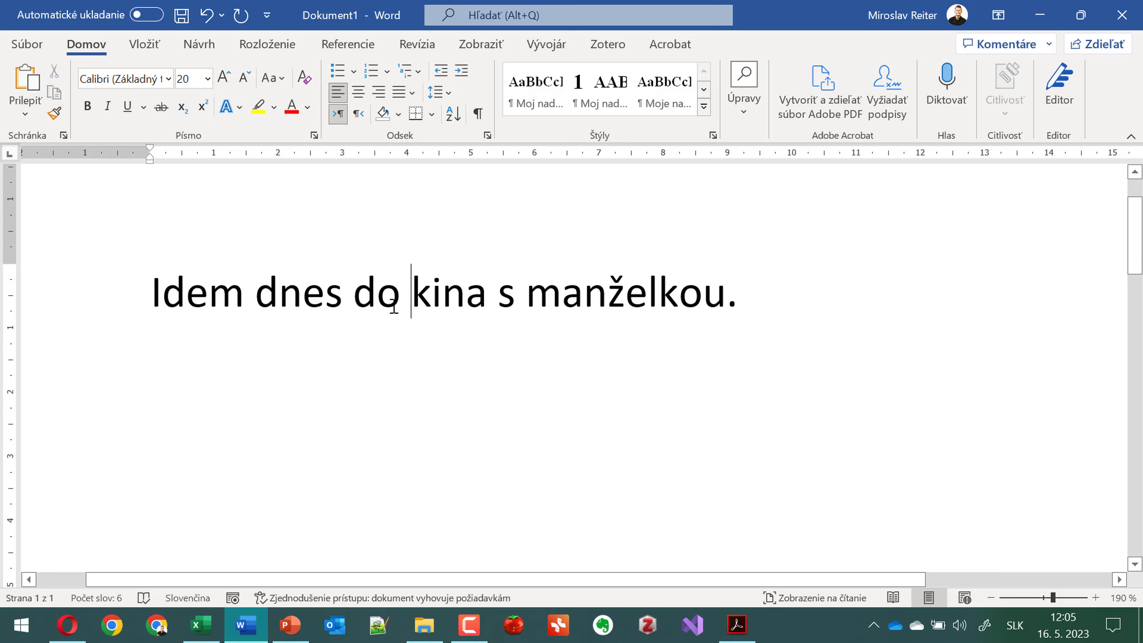
{"action": "left_click", "coordinate": [352, 269]}
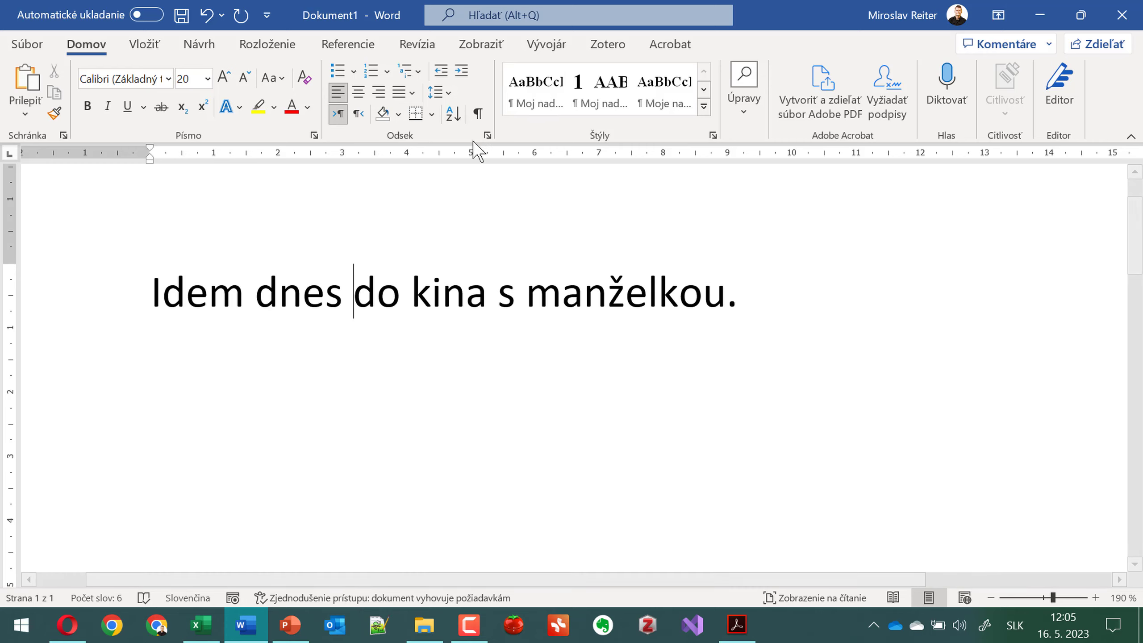
- Show formatting marks to reveal the non-breaking space after 's', then add an empty paragraph
{"action": "left_click", "coordinate": [478, 112]}
{"action": "left_click", "coordinate": [477, 111]}
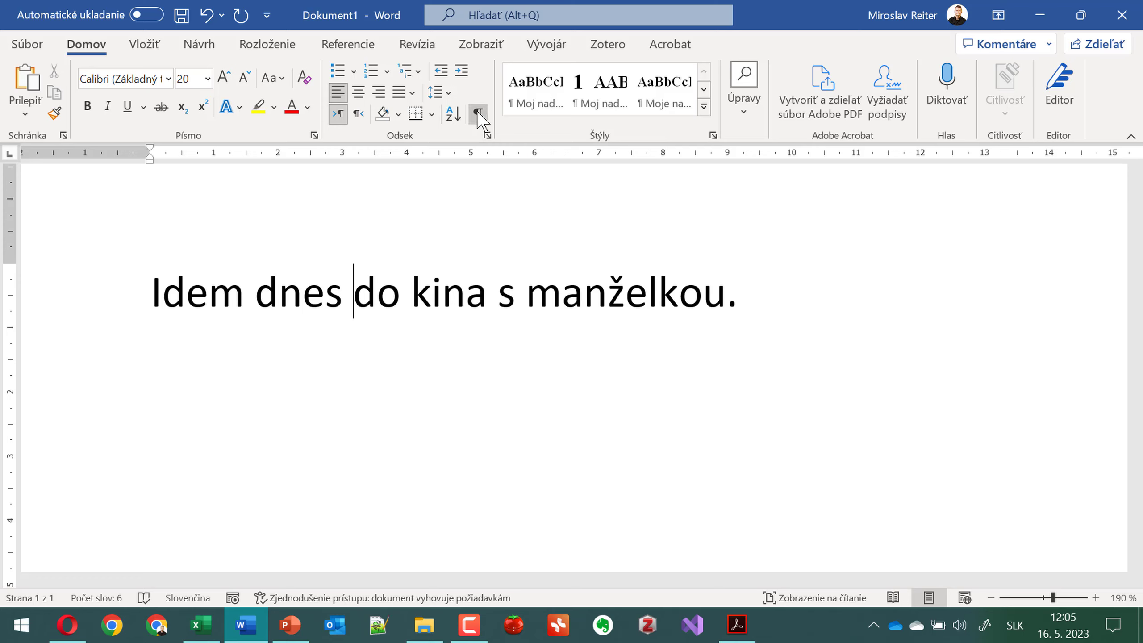
{"action": "left_click", "coordinate": [477, 111]}
{"action": "left_click", "coordinate": [477, 111]}
{"action": "left_click", "coordinate": [477, 111]}
{"action": "left_click", "coordinate": [477, 110]}
{"action": "left_click", "coordinate": [477, 111]}
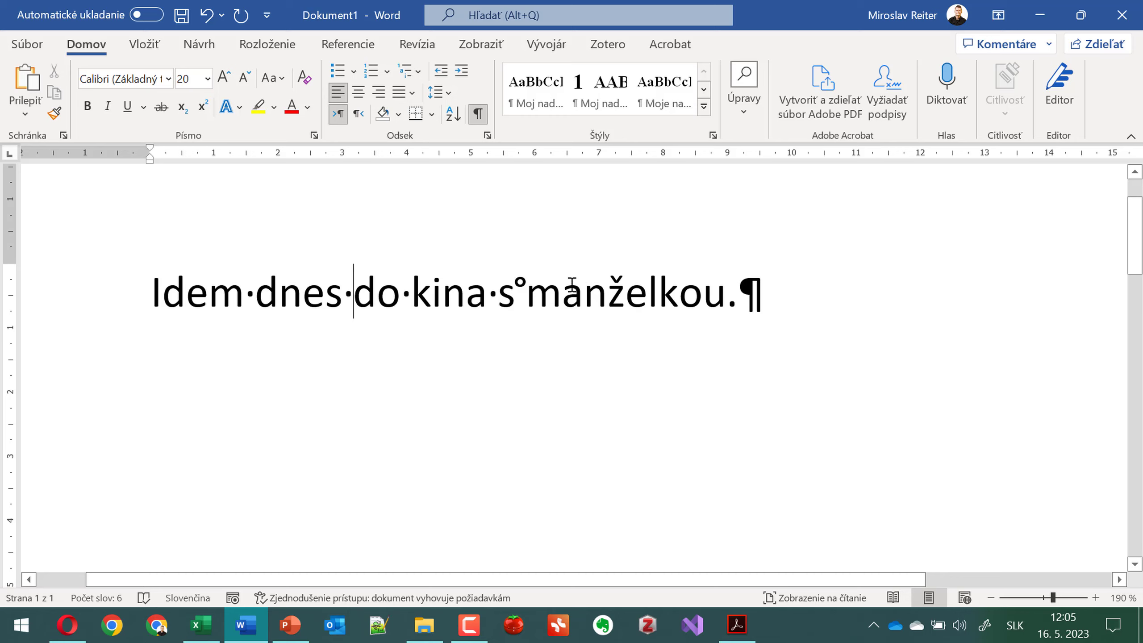
{"action": "left_click_drag", "start_coordinate": [515, 292], "coordinate": [526, 292]}
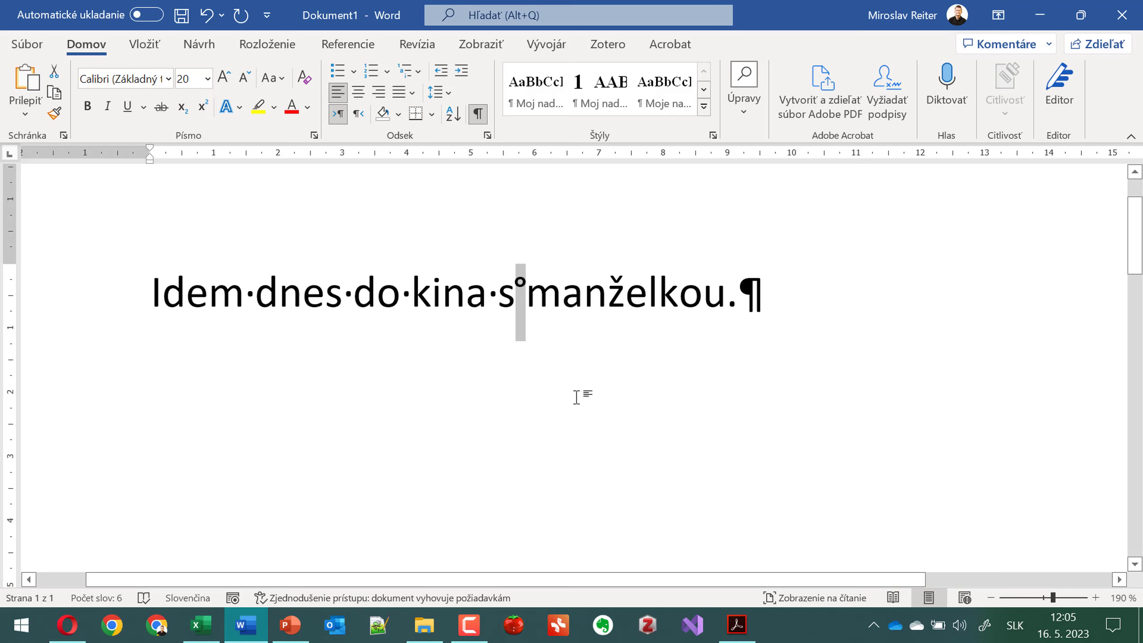
{"action": "left_click", "coordinate": [790, 310]}
{"action": "key", "text": "Return"}
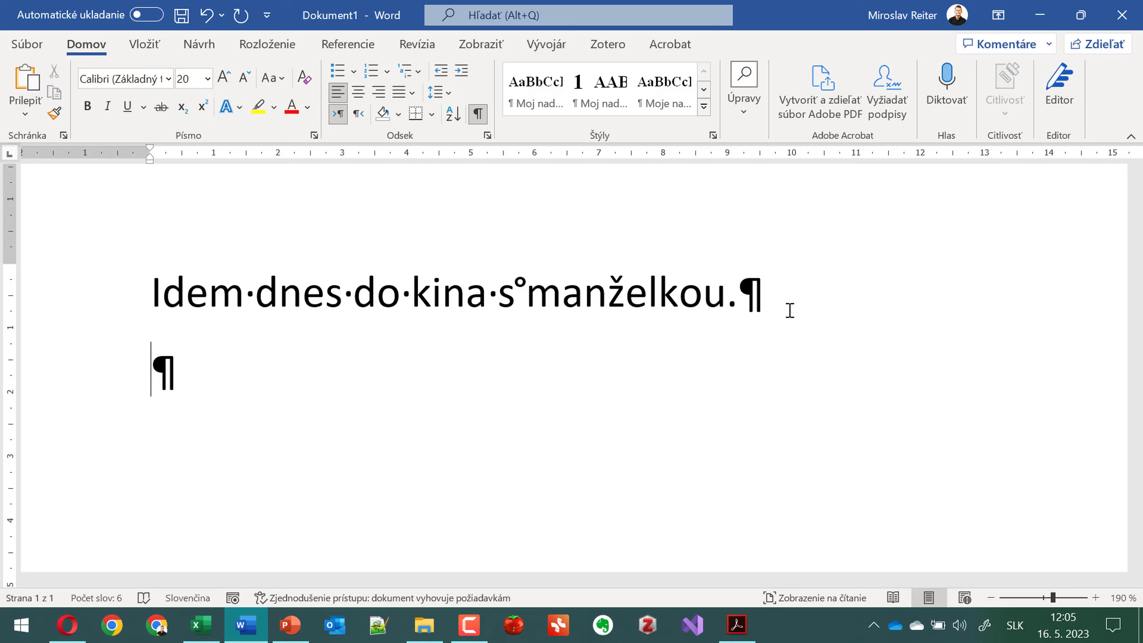
- Fill the empty second line with non-breaking spaces (Ctrl+Shift+Space), then return to Excel
{"action": "key", "text": "ctrl+shift+space"}
{"action": "key", "text": "ctrl+shift+space"}
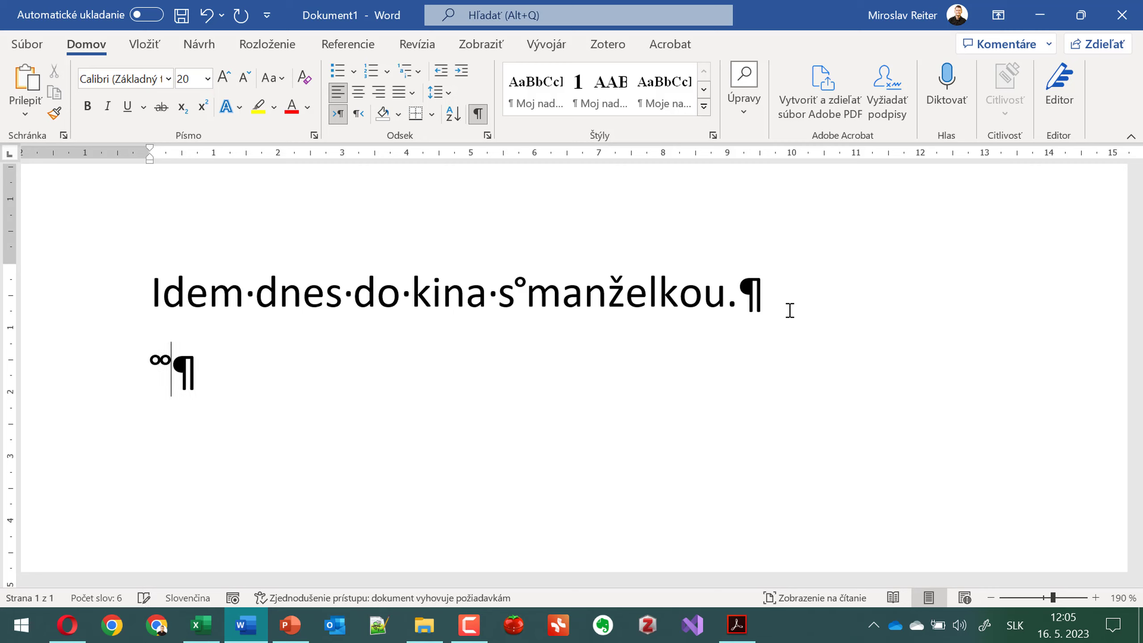
{"action": "key", "text": "ctrl+shift+space"}
{"action": "key", "text": "ctrl+shift+space"}
{"action": "key", "text": "ctrl+shift+space"}
{"action": "key", "text": "ctrl+shift+space"}
{"action": "key", "text": "ctrl+shift+space"}
{"action": "key", "text": "ctrl+shift+space"}
{"action": "key", "text": "ctrl+shift+space"}
{"action": "key", "text": "ctrl+shift+space"}
{"action": "key", "text": "ctrl+shift+space"}
{"action": "key", "text": "ctrl+shift+space"}
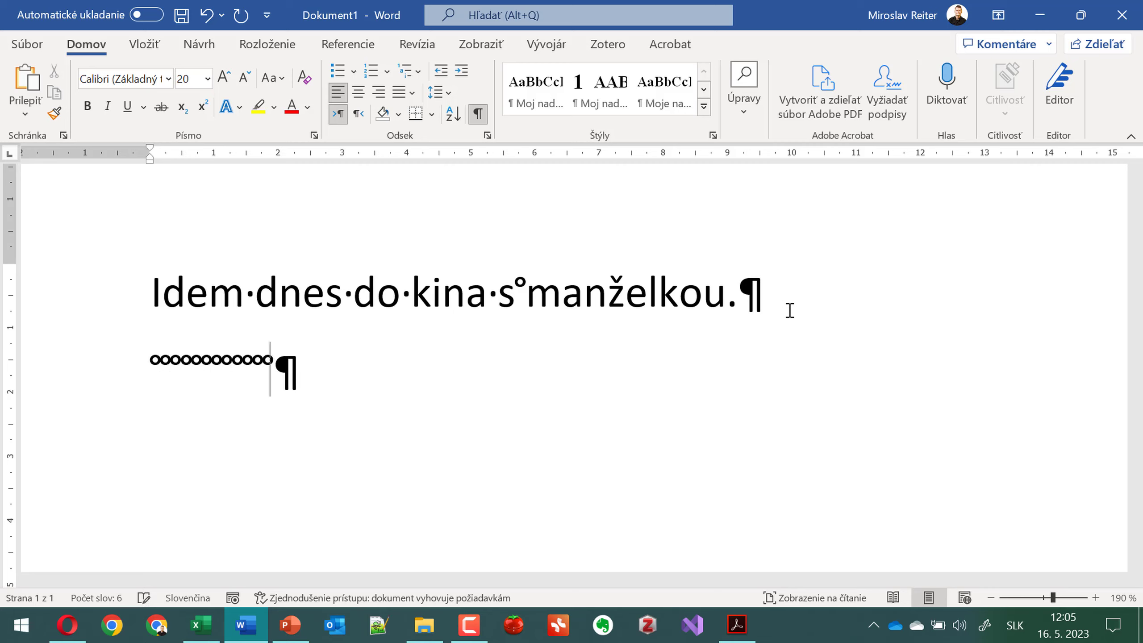
{"action": "key", "text": "ctrl+shift+space"}
{"action": "key", "text": "ctrl+shift+space"}
{"action": "key", "text": "ctrl+shift+space"}
{"action": "key", "text": "ctrl+shift+space"}
{"action": "key", "text": "ctrl+shift+space"}
{"action": "key", "text": "ctrl+shift+space"}
{"action": "key", "text": "ctrl+shift+space"}
{"action": "key", "text": "ctrl+shift+space"}
{"action": "key", "text": "ctrl+shift+space"}
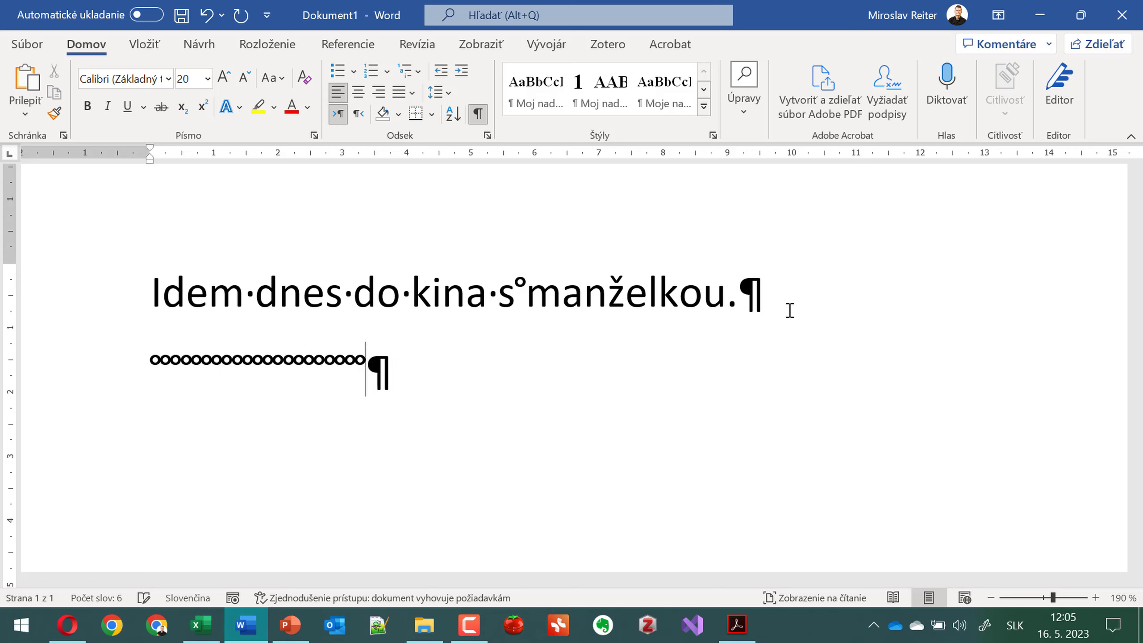
{"action": "key", "text": "ctrl+shift+space"}
{"action": "key", "text": "ctrl+shift+space"}
{"action": "key", "text": "ctrl+shift+space"}
{"action": "key", "text": "ctrl+shift+space"}
{"action": "key", "text": "ctrl+shift+space"}
{"action": "key", "text": "ctrl+shift+space"}
{"action": "key", "text": "ctrl+shift+space"}
{"action": "key", "text": "ctrl+shift+space"}
{"action": "key", "text": "ctrl+shift+space"}
{"action": "key", "text": "ctrl+shift+space"}
{"action": "key", "text": "ctrl+shift+space"}
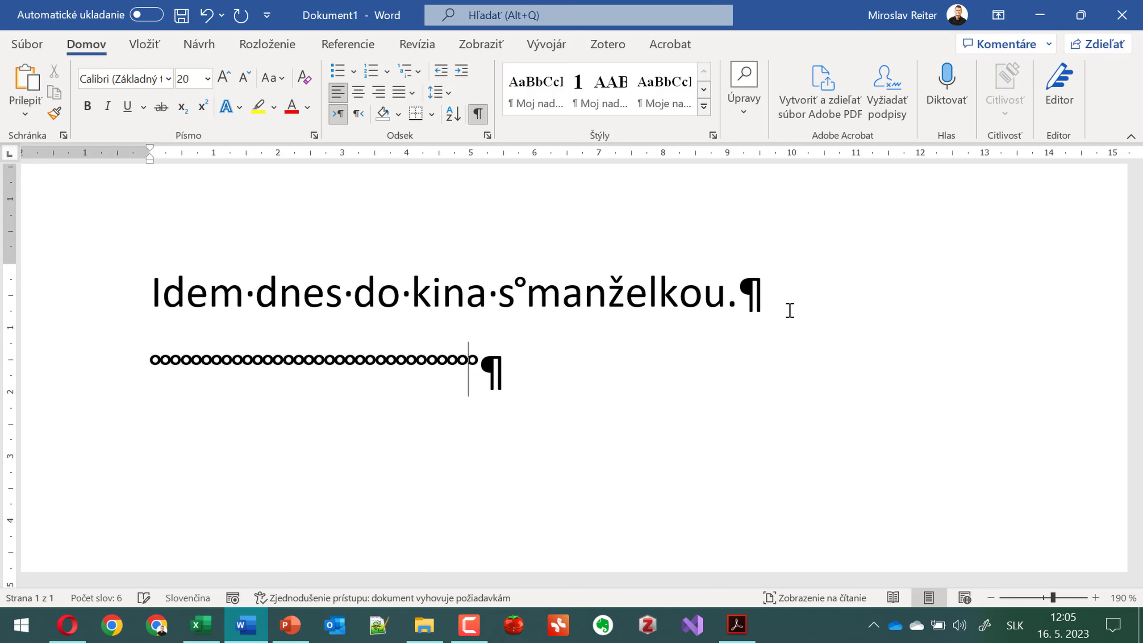
{"action": "key", "text": "ctrl+shift+space"}
{"action": "key", "text": "ctrl+shift+space"}
{"action": "key", "text": "ctrl+shift+space"}
{"action": "key", "text": "ctrl+shift+space"}
{"action": "key", "text": "ctrl+shift+space"}
{"action": "key", "text": "ctrl+shift+space"}
{"action": "key", "text": "ctrl+shift+space"}
{"action": "key", "text": "ctrl+shift+space"}
{"action": "key", "text": "ctrl+shift+space"}
{"action": "key", "text": "ctrl+shift+space"}
{"action": "key", "text": "ctrl+shift+space"}
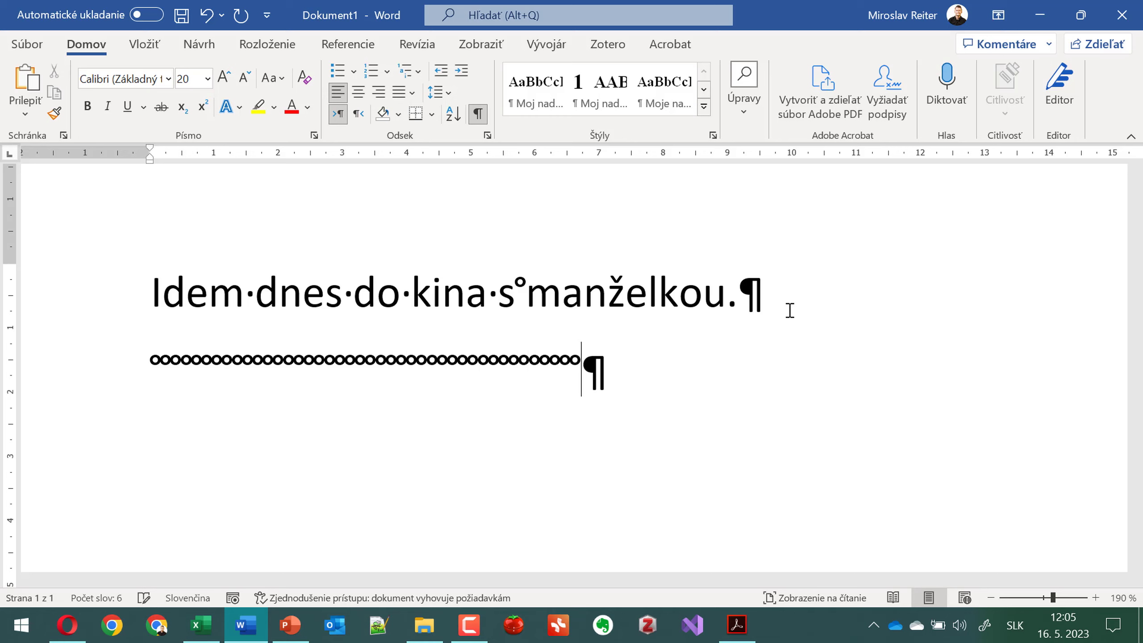
{"action": "key", "text": "ctrl+shift+space"}
{"action": "key", "text": "ctrl+shift+space"}
{"action": "key", "text": "ctrl+shift+space"}
{"action": "key", "text": "ctrl+shift+space"}
{"action": "key", "text": "ctrl+shift+space"}
{"action": "key", "text": "ctrl+shift+space"}
{"action": "key", "text": "ctrl+shift+space"}
{"action": "key", "text": "ctrl+shift+space"}
{"action": "key", "text": "ctrl+shift+space"}
{"action": "key", "text": "ctrl+shift+space"}
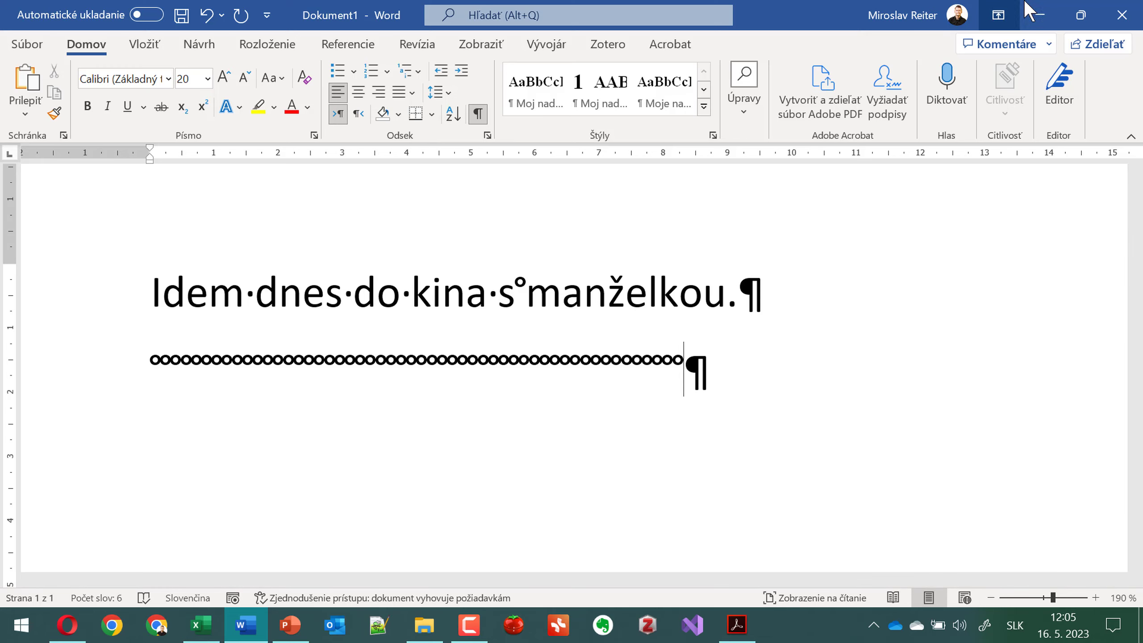
{"action": "key", "text": "alt+Tab"}
- Enter 'karol' into cell P13
{"action": "double_click", "coordinate": [1024, 428]}
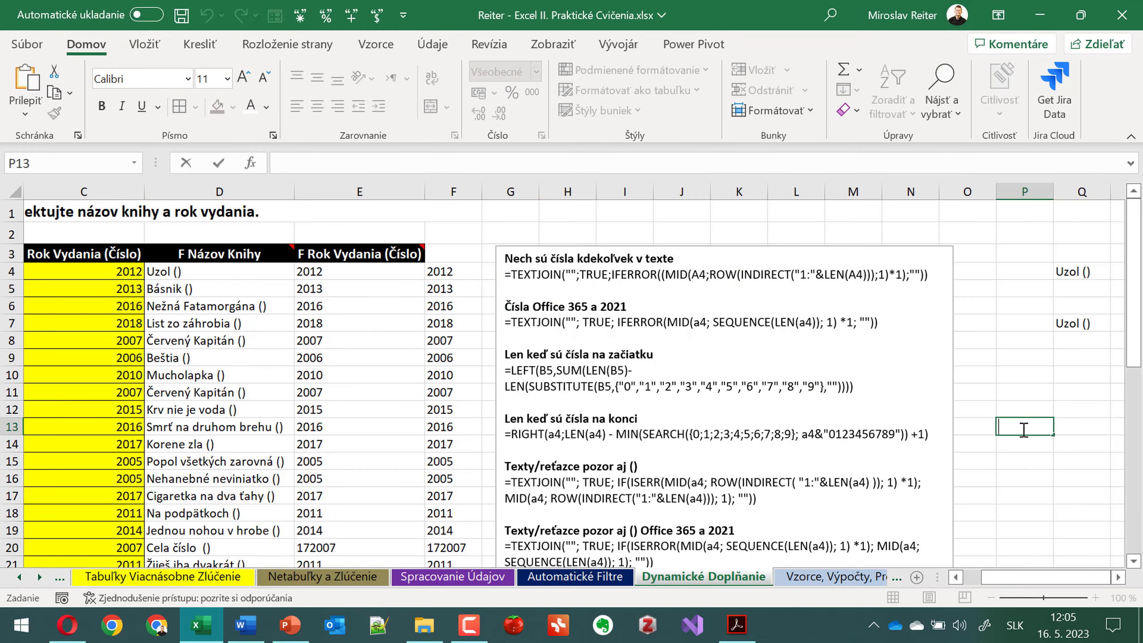
{"action": "type", "text": "kar"}
{"action": "type", "text": "ol"}
{"action": "left_click", "coordinate": [1020, 482]}
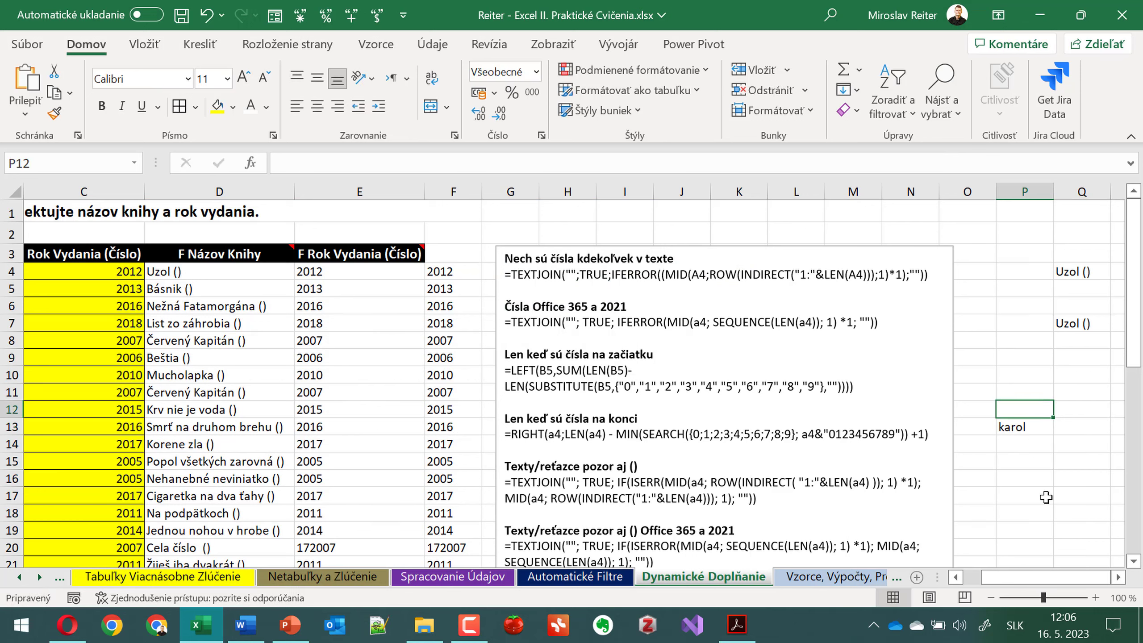
{"action": "left_click", "coordinate": [1032, 445]}
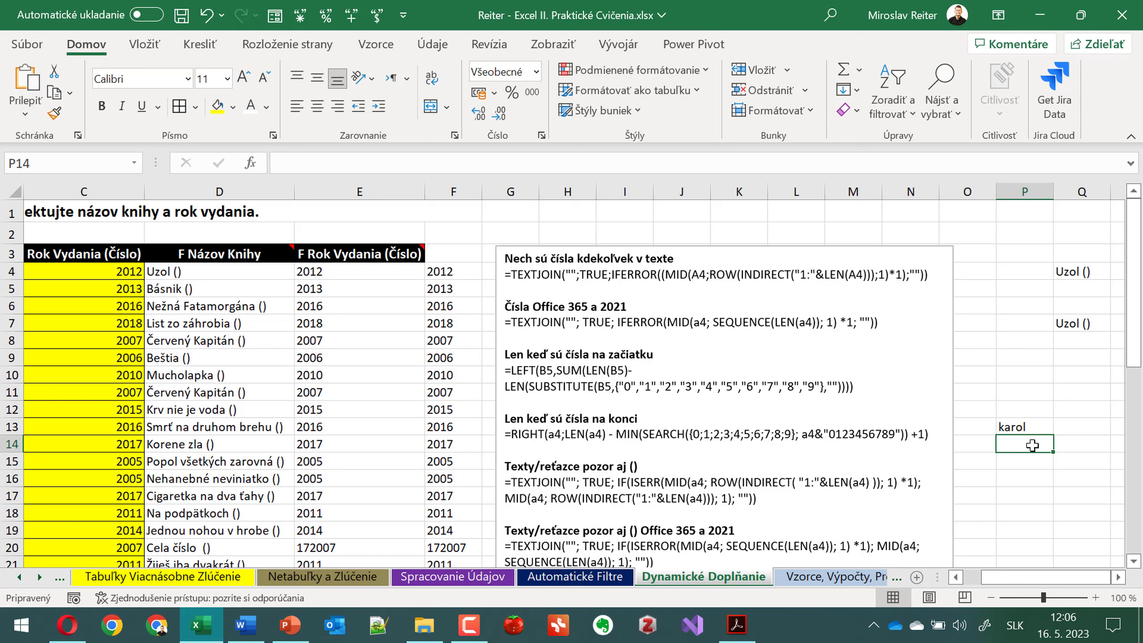
- Highlight the 'Uzol ()' text inside cell Q7
{"action": "left_click", "coordinate": [1098, 322]}
{"action": "key", "text": "Up"}
{"action": "key", "text": "Up"}
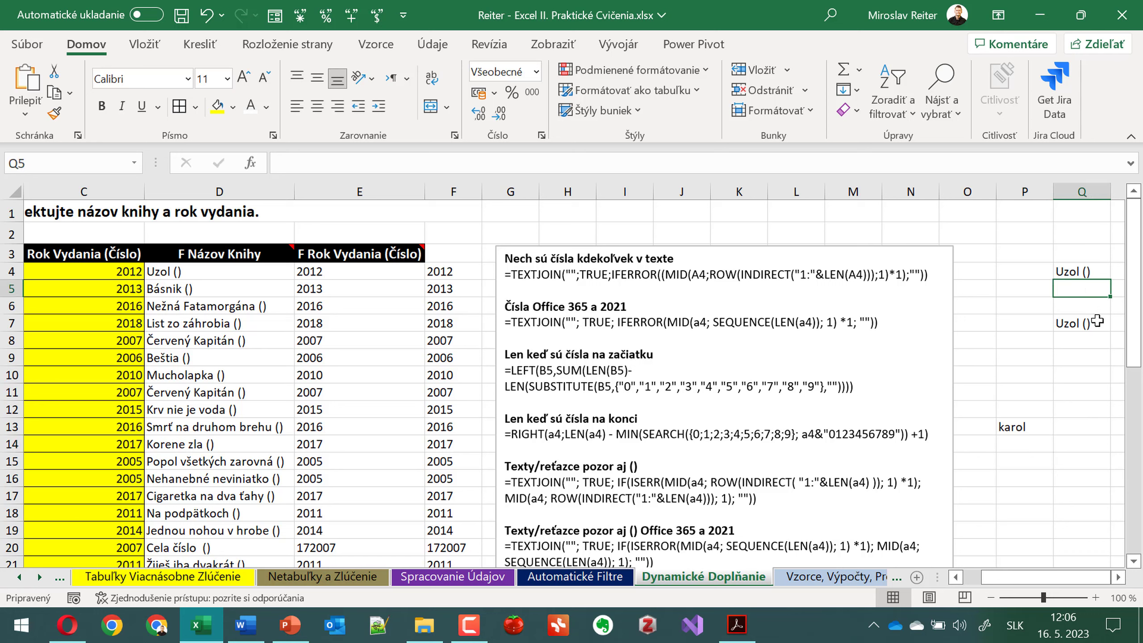
{"action": "double_click", "coordinate": [1098, 322]}
{"action": "left_click_drag", "start_coordinate": [1093, 323], "coordinate": [1041, 324]}
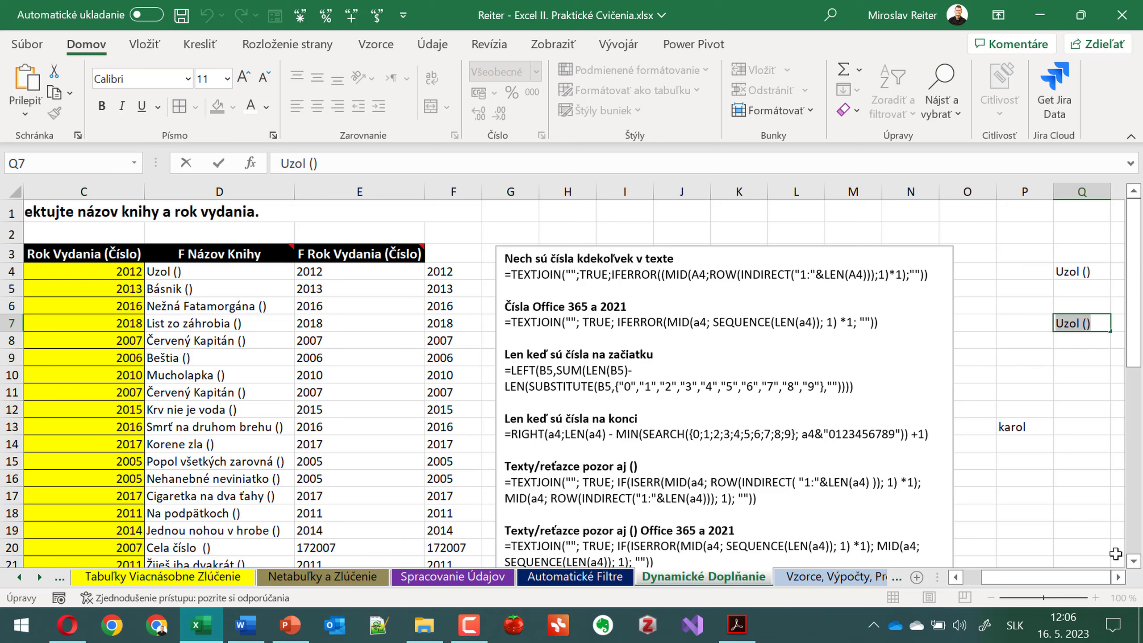
- Copy 'Uzol ()' from Q4 and paste it into every cell of R3:U8
{"action": "left_click", "coordinate": [1118, 577]}
{"action": "left_click", "coordinate": [946, 438]}
{"action": "left_click", "coordinate": [824, 272]}
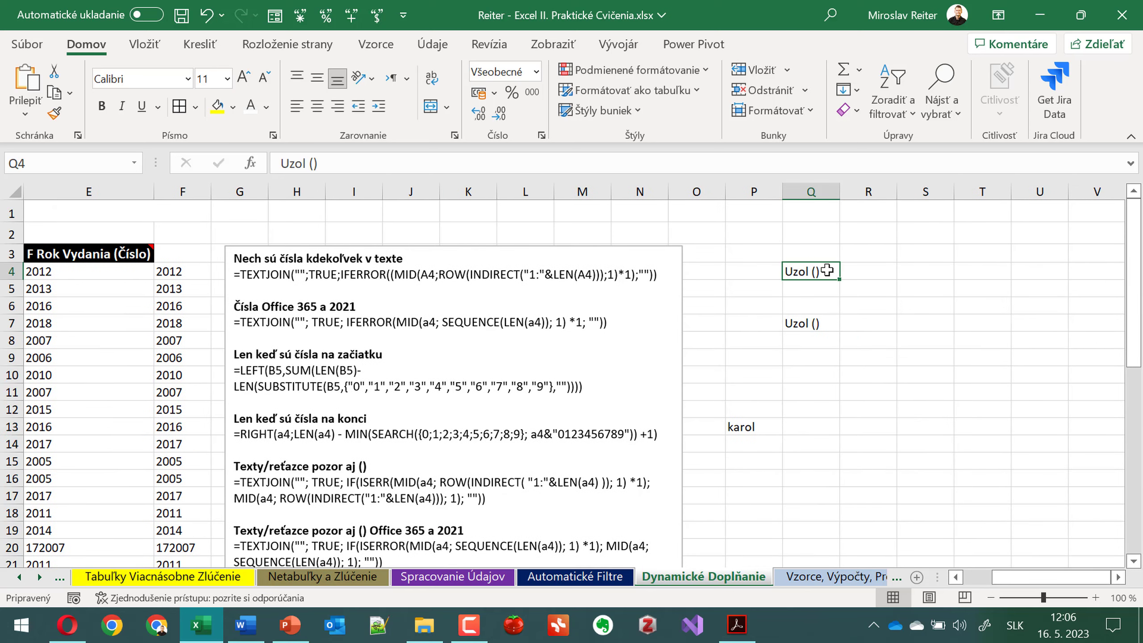
{"action": "key", "text": "ctrl+c"}
{"action": "mouse_move", "coordinate": [869, 254]}
{"action": "left_mouse_down"}
{"action": "mouse_move", "coordinate": [971, 295]}
{"action": "mouse_move", "coordinate": [1035, 341]}
{"action": "left_mouse_up"}
{"action": "key", "text": "ctrl+v"}
{"action": "key", "text": "Escape"}
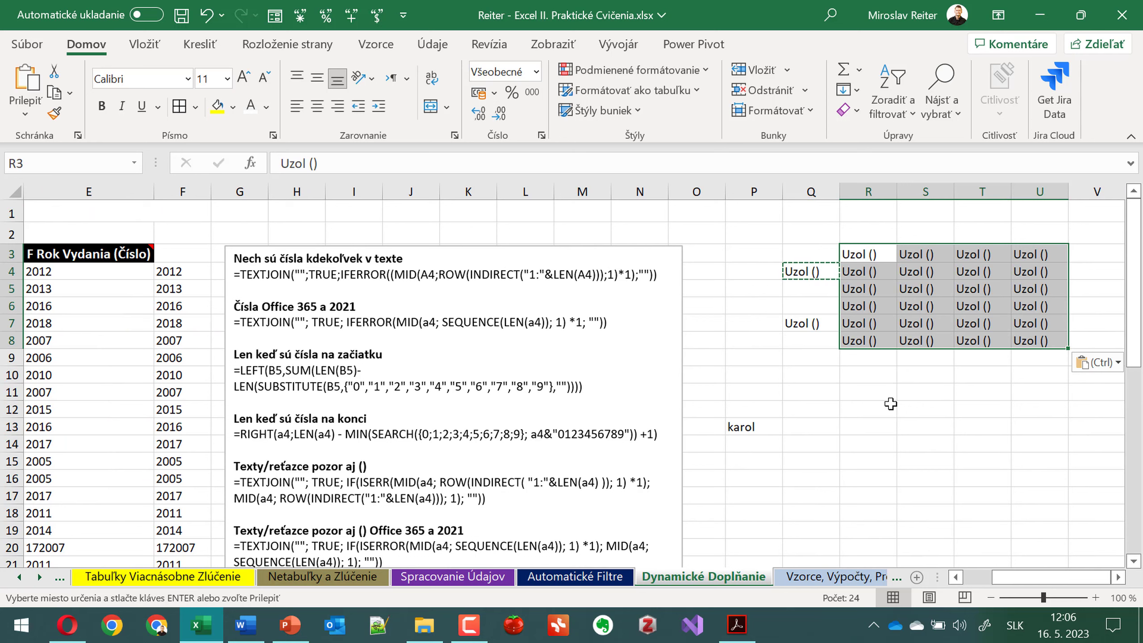
- Deselect the pasted block and bring up Find and Replace with Ctrl+H
{"action": "left_click", "coordinate": [886, 416]}
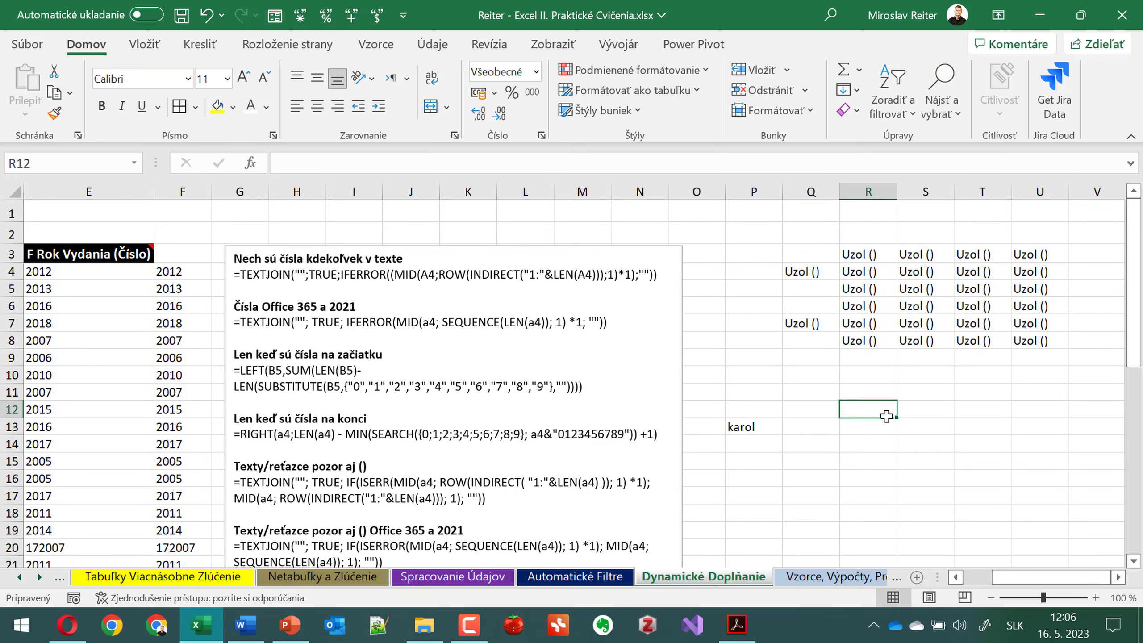
{"action": "left_click", "coordinate": [870, 288]}
{"action": "left_click", "coordinate": [875, 405]}
{"action": "left_click", "coordinate": [981, 393]}
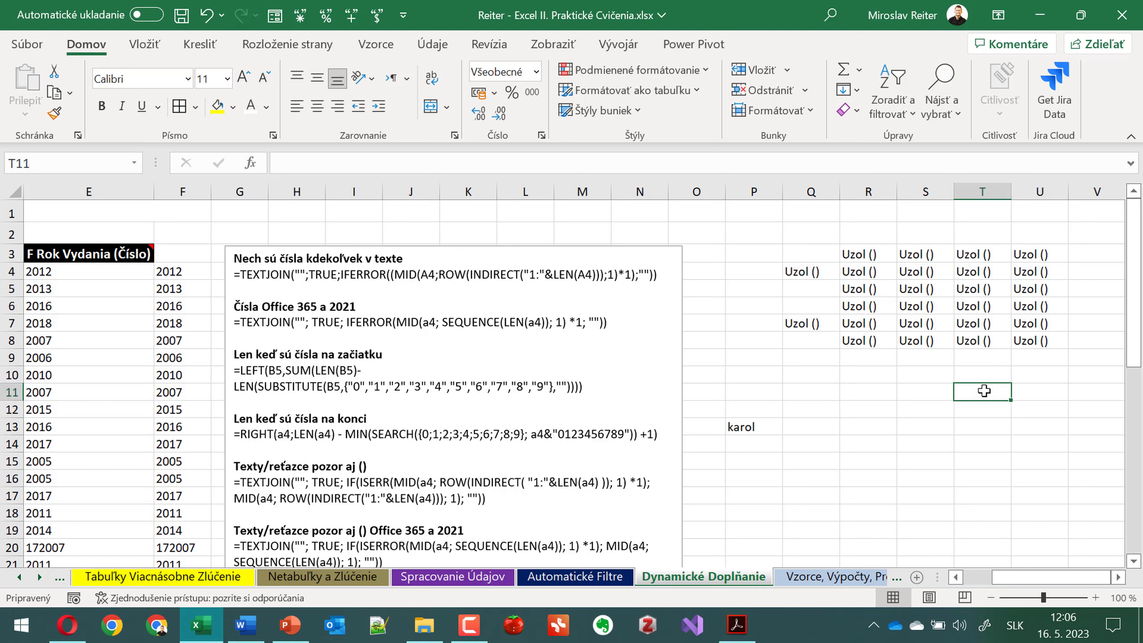
{"action": "key", "text": "ctrl+h"}
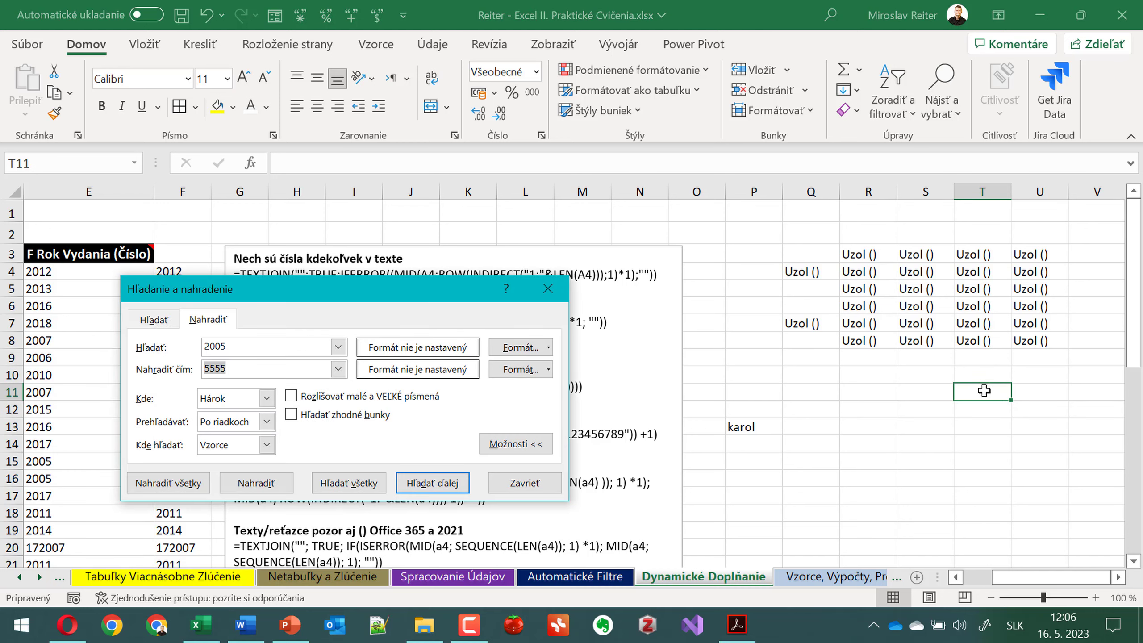
- Close Find and Replace and highlight the 'Uzol ()' text of Q4
{"action": "double_click", "coordinate": [259, 347]}
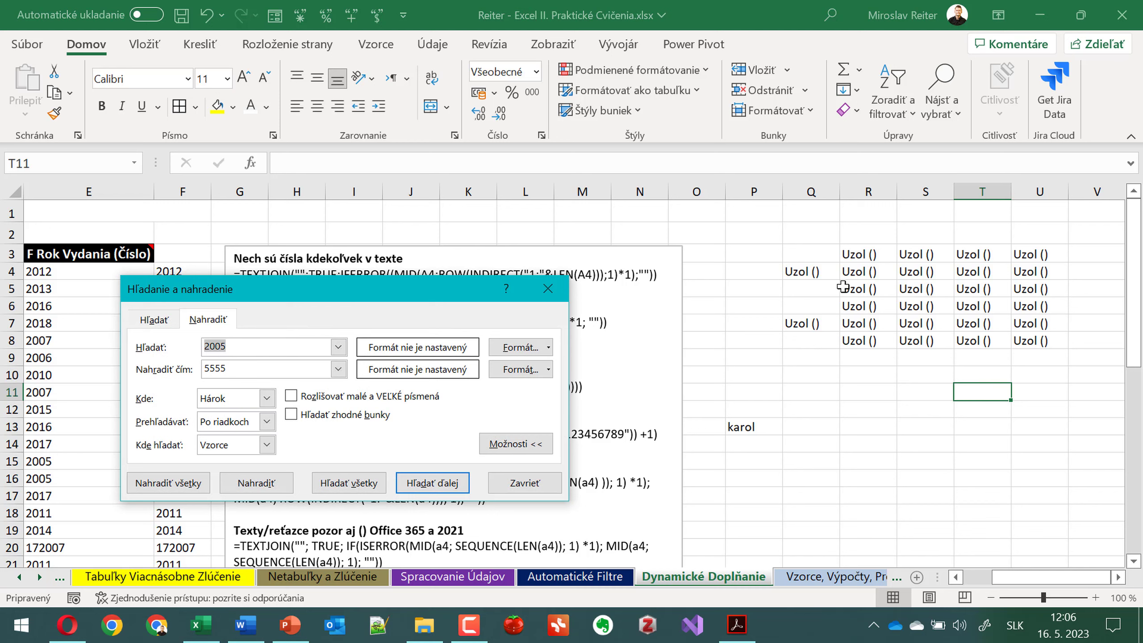
{"action": "key", "text": "Escape"}
{"action": "left_click", "coordinate": [810, 271]}
{"action": "left_click_drag", "start_coordinate": [356, 169], "coordinate": [281, 165]}
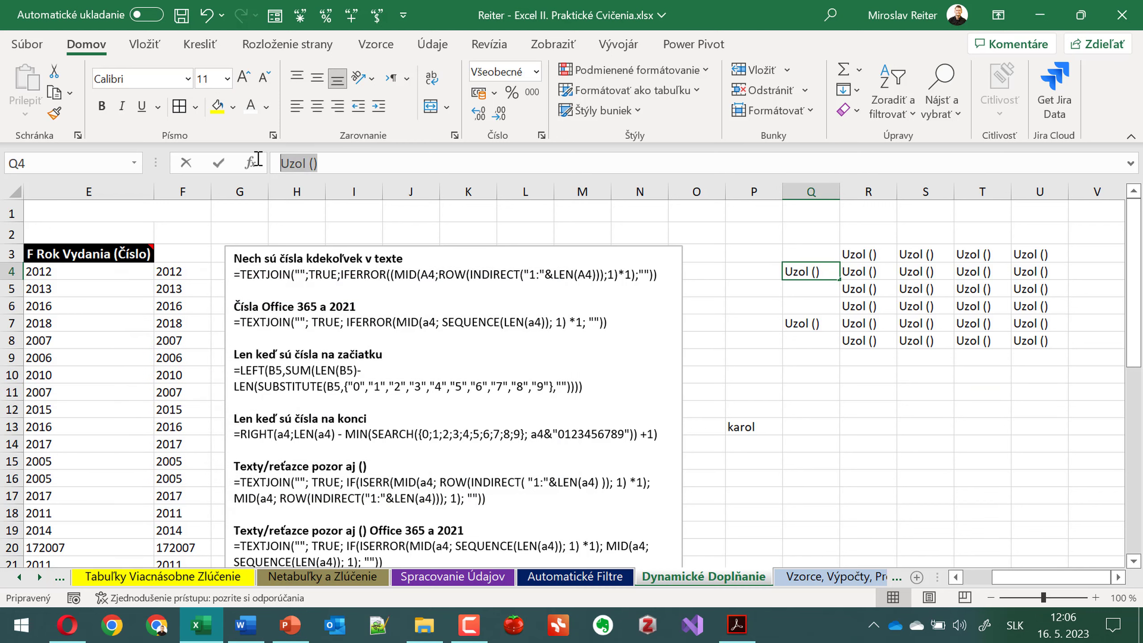
{"action": "left_click", "coordinate": [799, 369]}
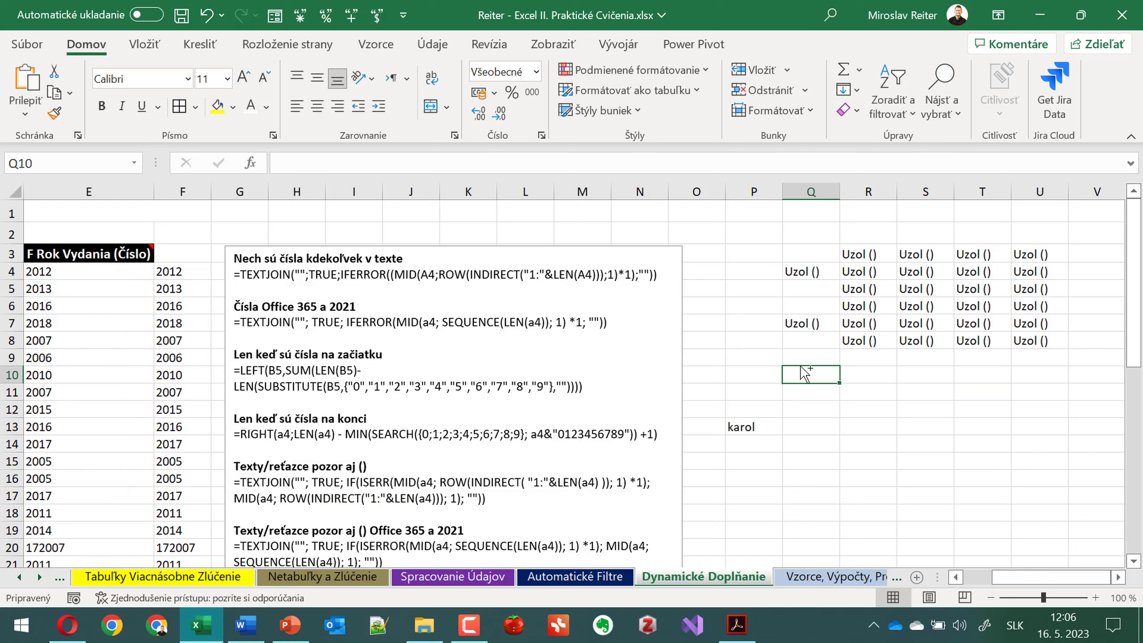
- Replace all 'Uzol ()' with nothing, then undo the 26 replacements
{"action": "key", "text": "ctrl+h"}
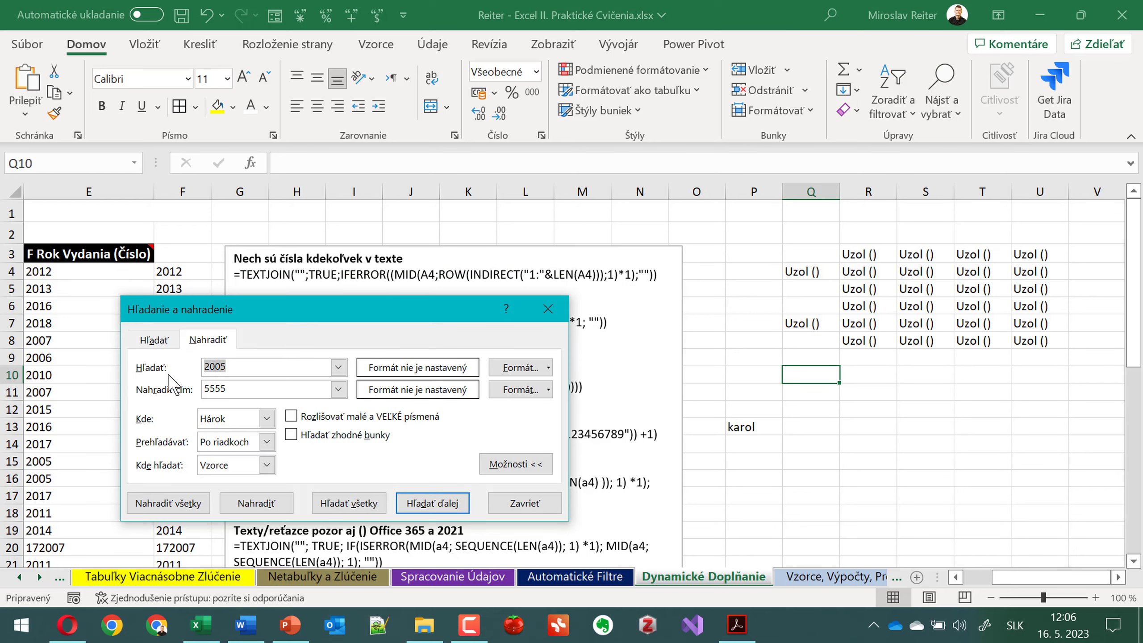
{"action": "key", "text": "ctrl+v"}
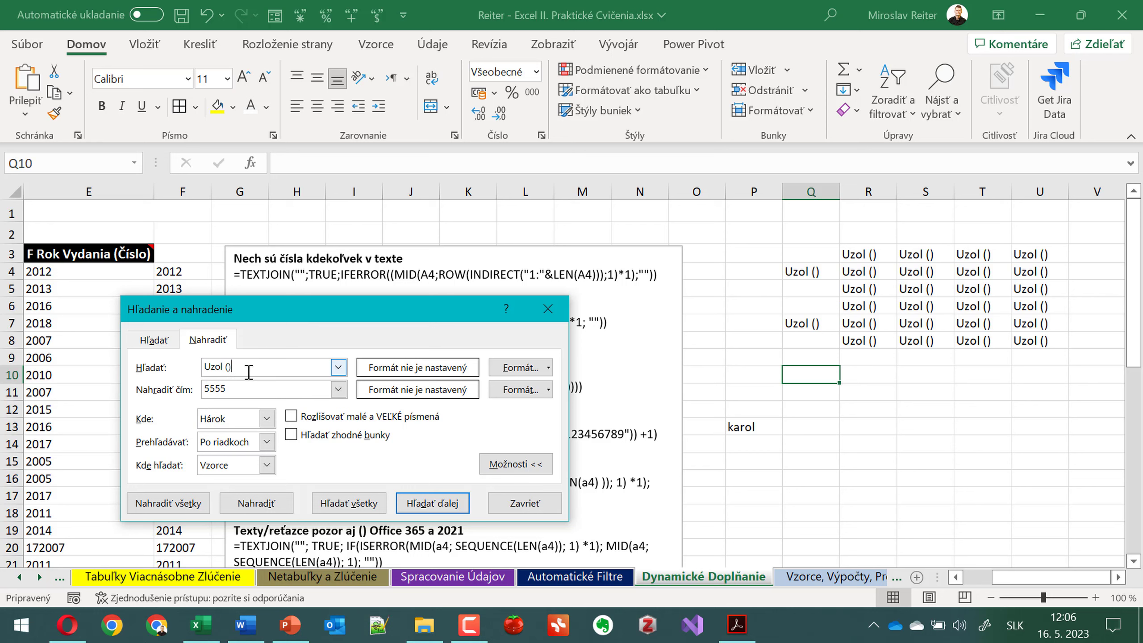
{"action": "double_click", "coordinate": [240, 388]}
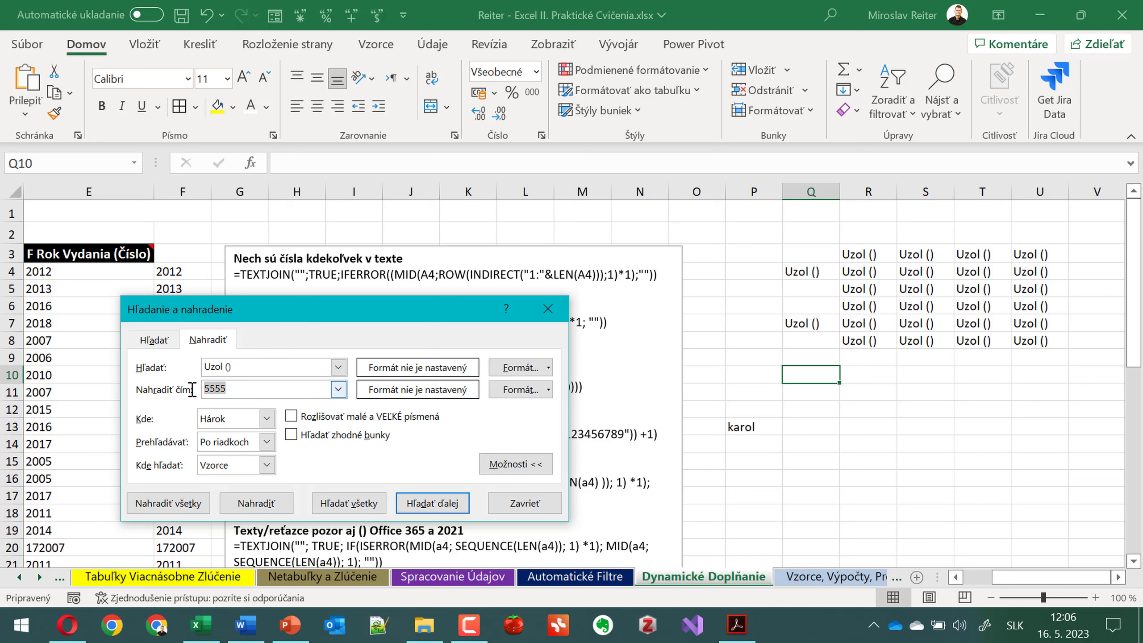
{"action": "key", "text": "BackSpace"}
{"action": "left_click", "coordinate": [183, 505]}
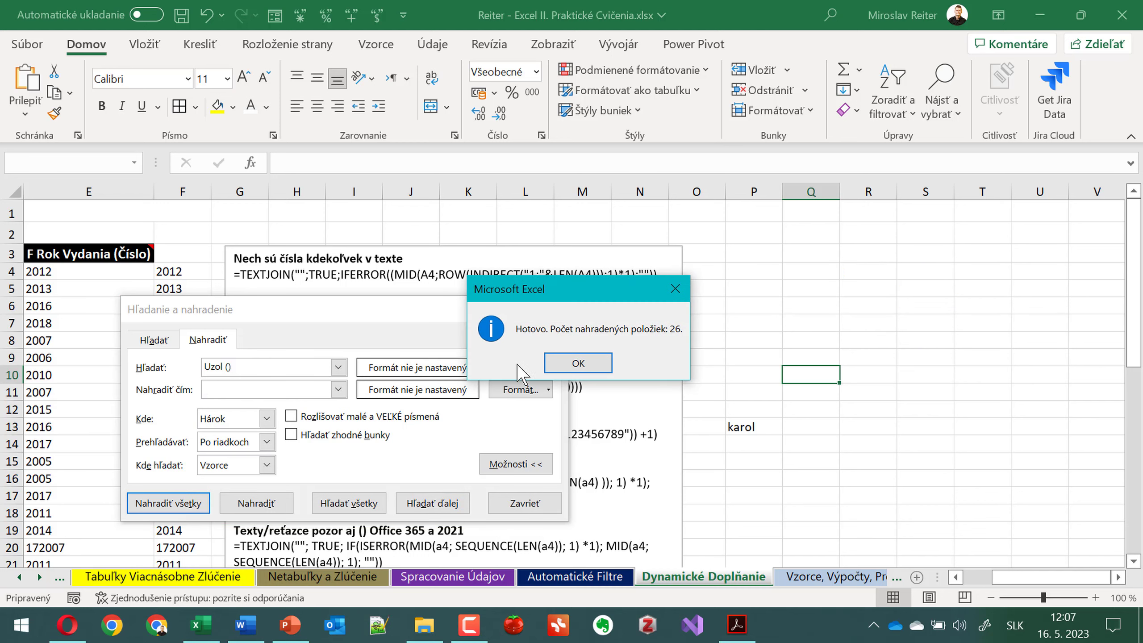
{"action": "left_click", "coordinate": [578, 363]}
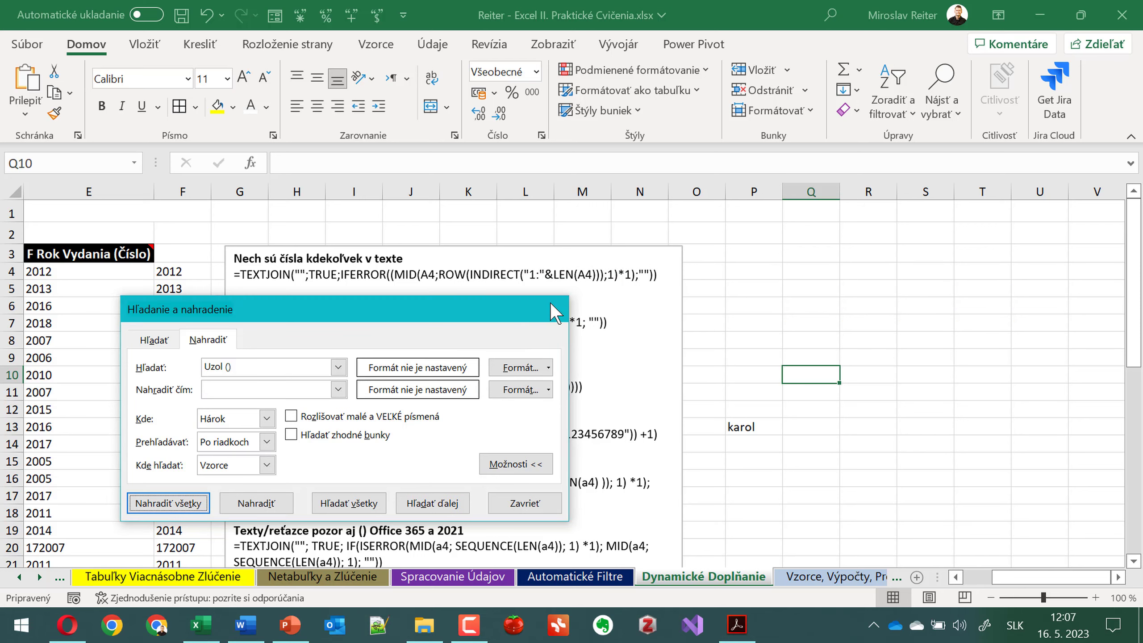
{"action": "key", "text": "Escape"}
{"action": "left_click", "coordinate": [207, 18]}
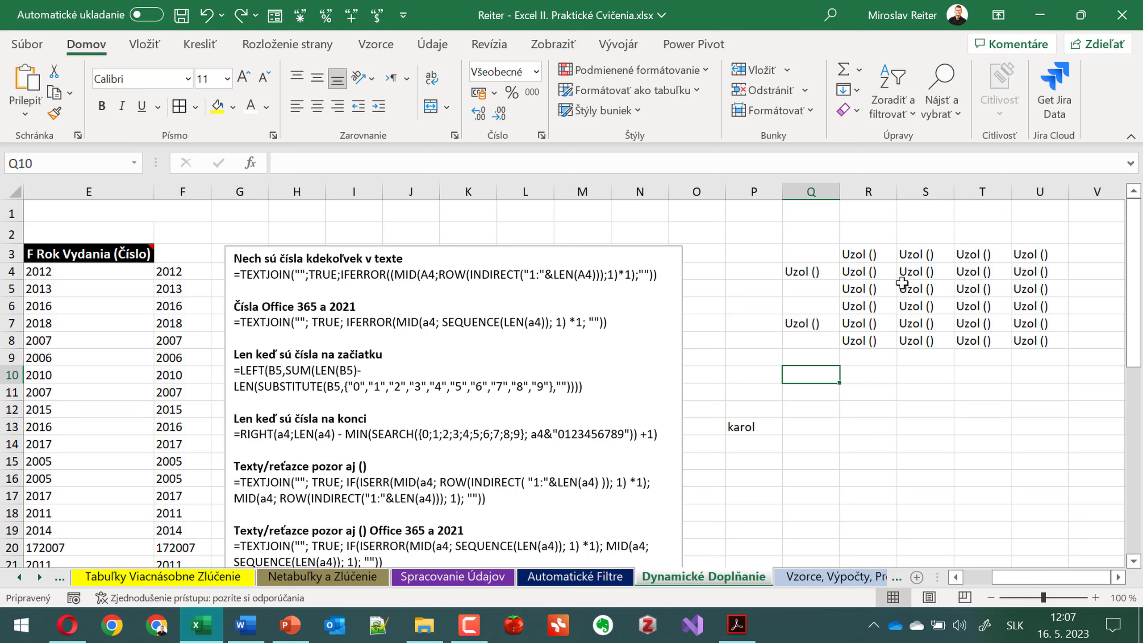
- Bring up the Windows emoji panel with Win+period
{"action": "key", "text": "super+period"}
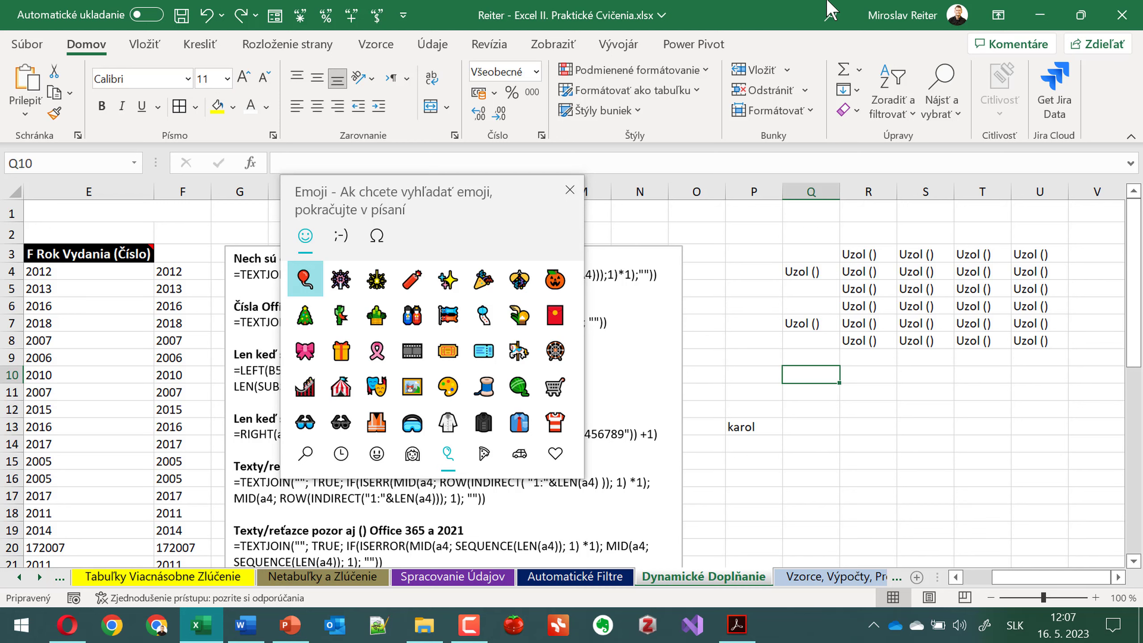
- Insert a framed-picture emoji, a ticket emoji and another emoji into the cell
{"action": "left_click", "coordinate": [413, 386]}
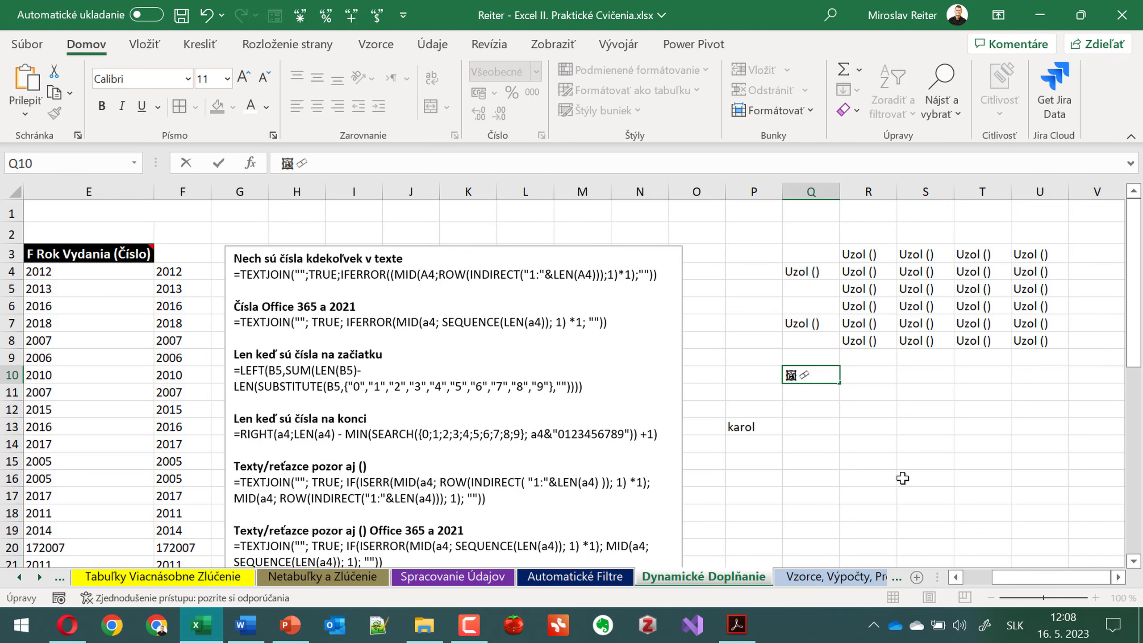
{"action": "key", "text": "super+period"}
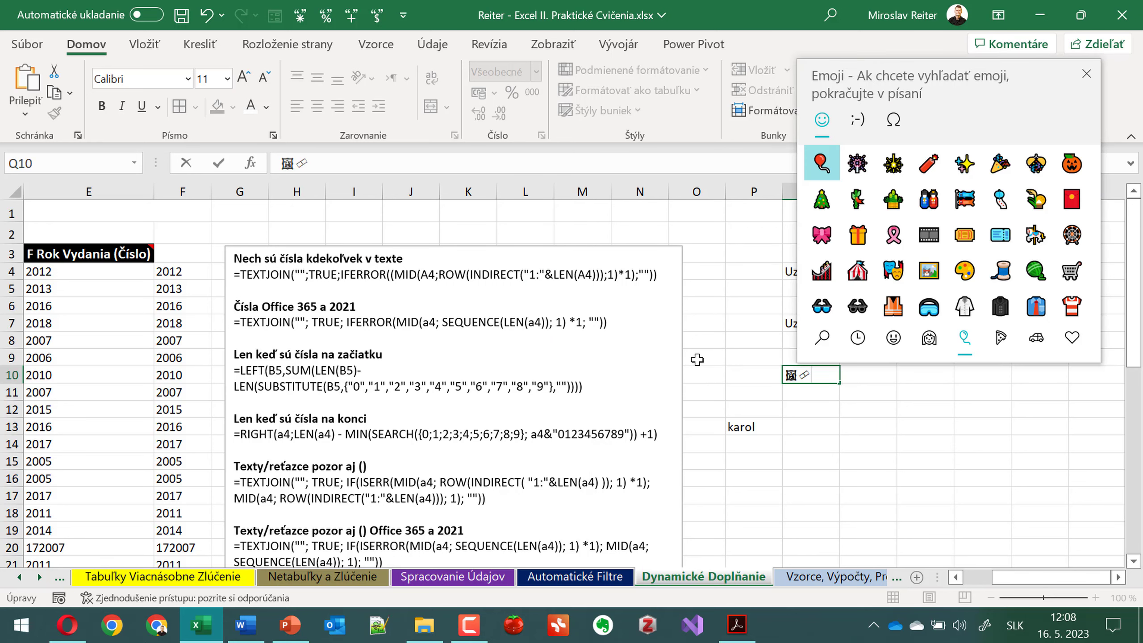
{"action": "left_click", "coordinate": [964, 234]}
{"action": "left_click", "coordinate": [992, 244]}
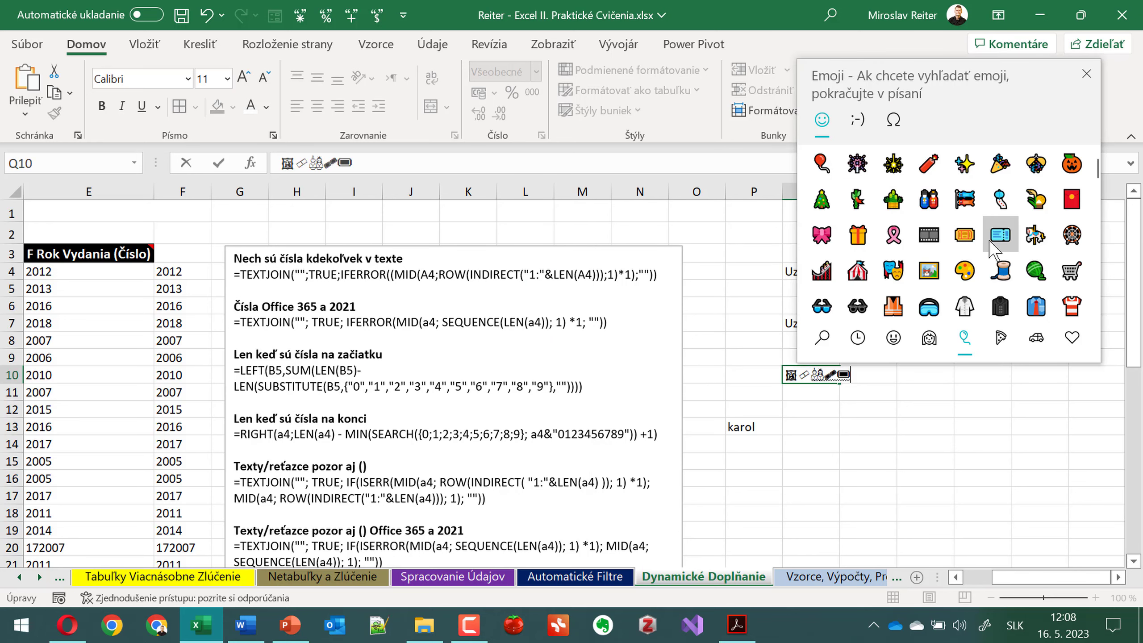
{"action": "left_click", "coordinate": [903, 125]}
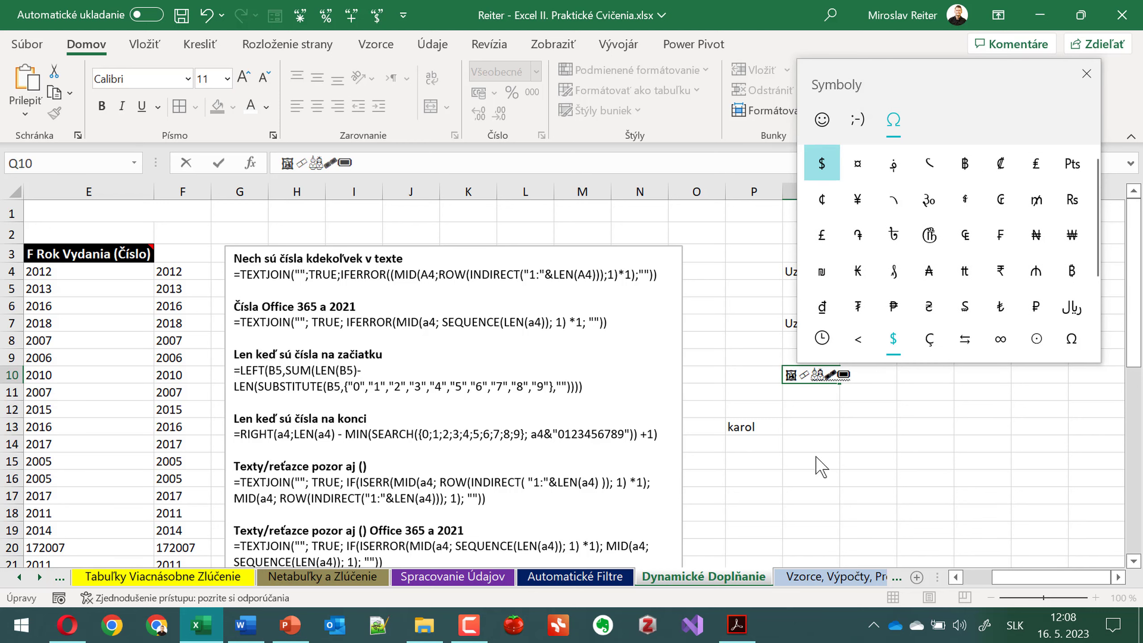
{"action": "left_click", "coordinate": [811, 442]}
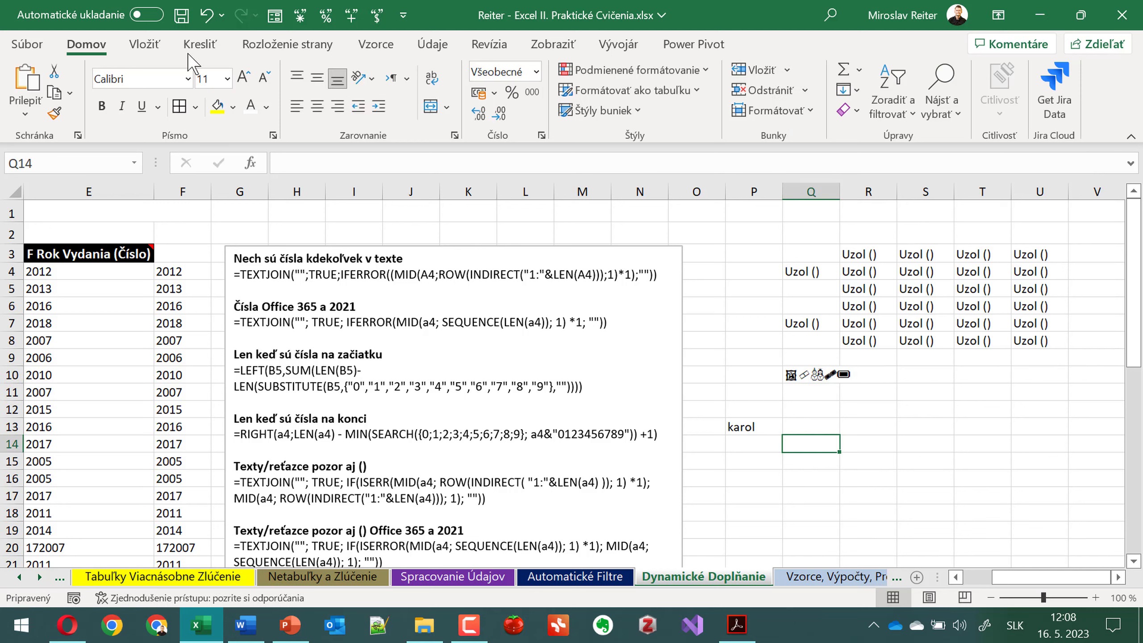
- Browse the Vložiť tab's Symbol table and close it without inserting anything
{"action": "left_click", "coordinate": [155, 45]}
{"action": "left_click", "coordinate": [1067, 90]}
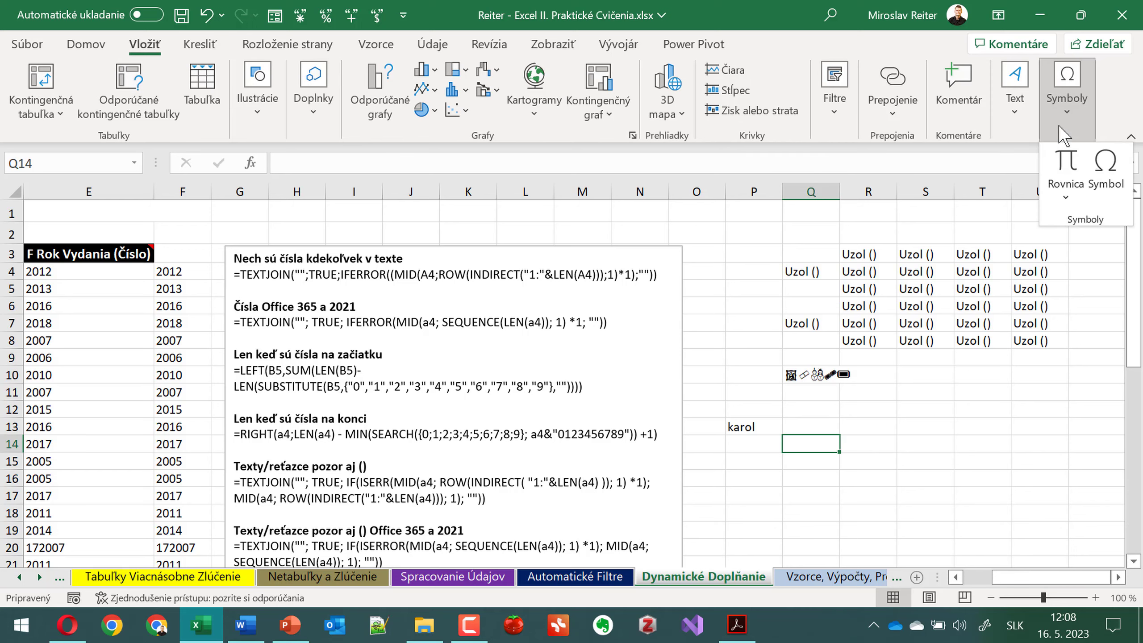
{"action": "left_click", "coordinate": [1109, 166]}
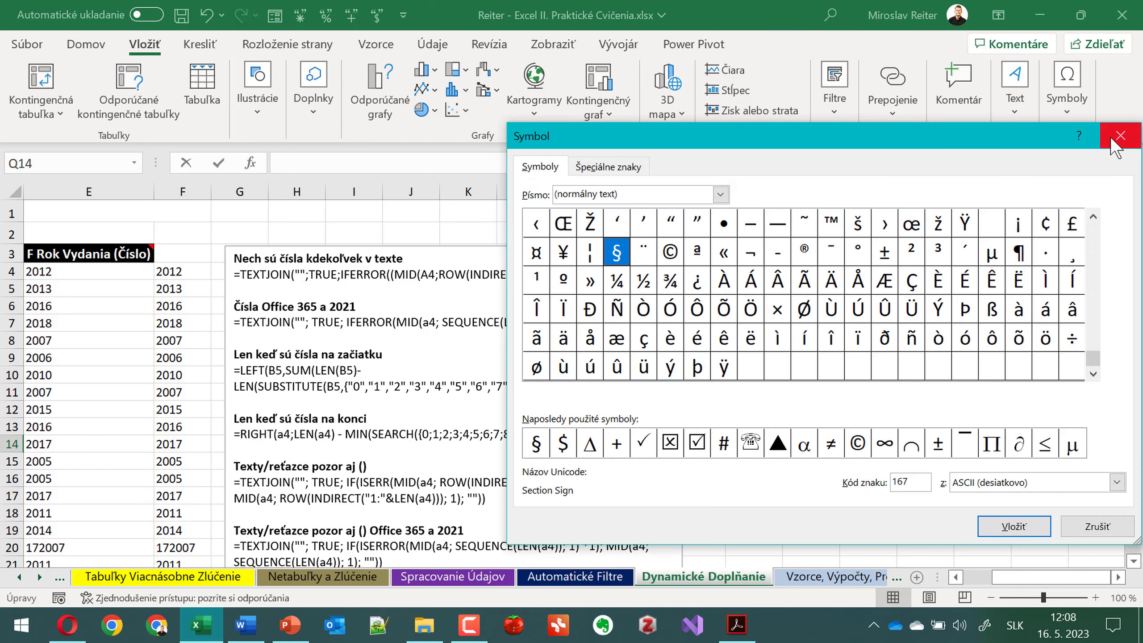
{"action": "left_click", "coordinate": [1121, 136]}
{"action": "left_click", "coordinate": [915, 442]}
{"action": "left_click", "coordinate": [856, 446]}
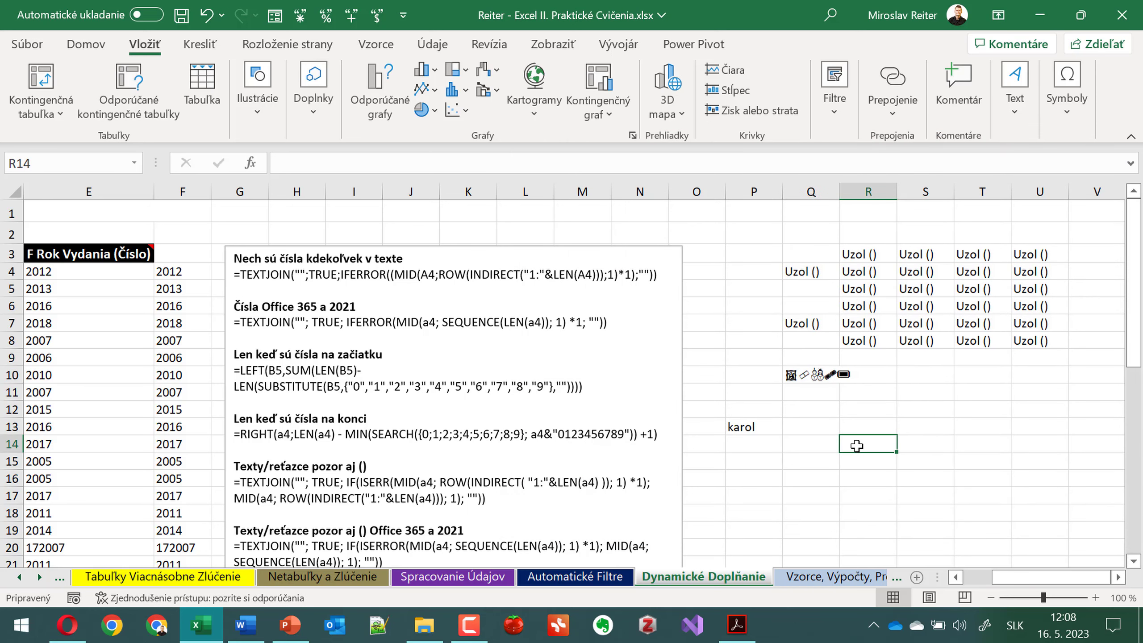
- Browse the emoji picker's Ω special symbols, close it and select Q15
{"action": "key", "text": "super+period"}
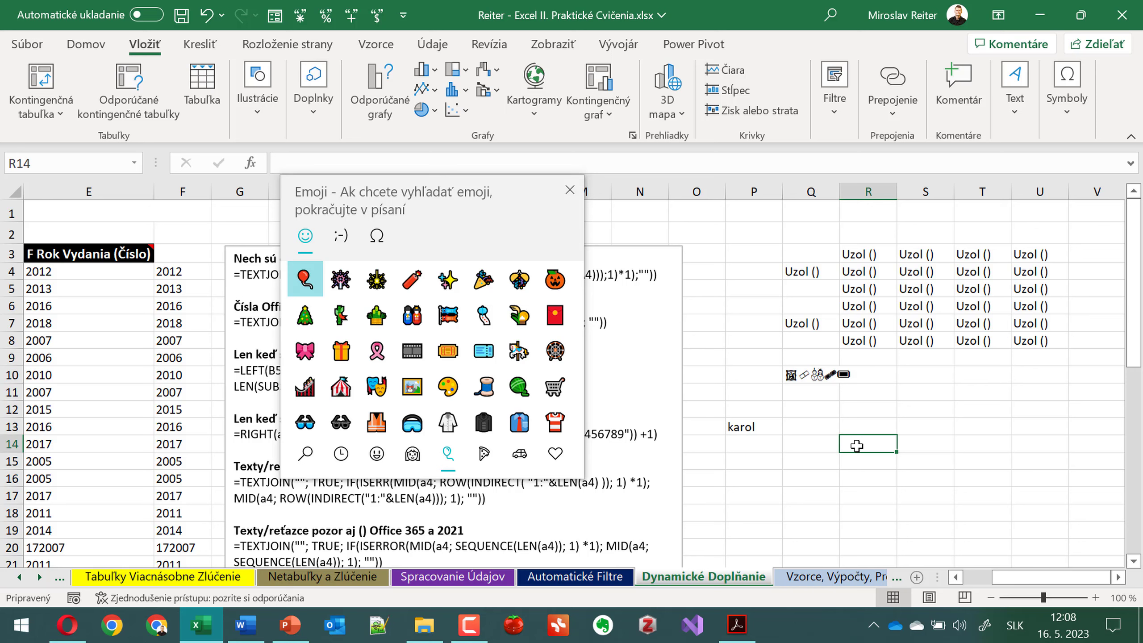
{"action": "left_click", "coordinate": [377, 235]}
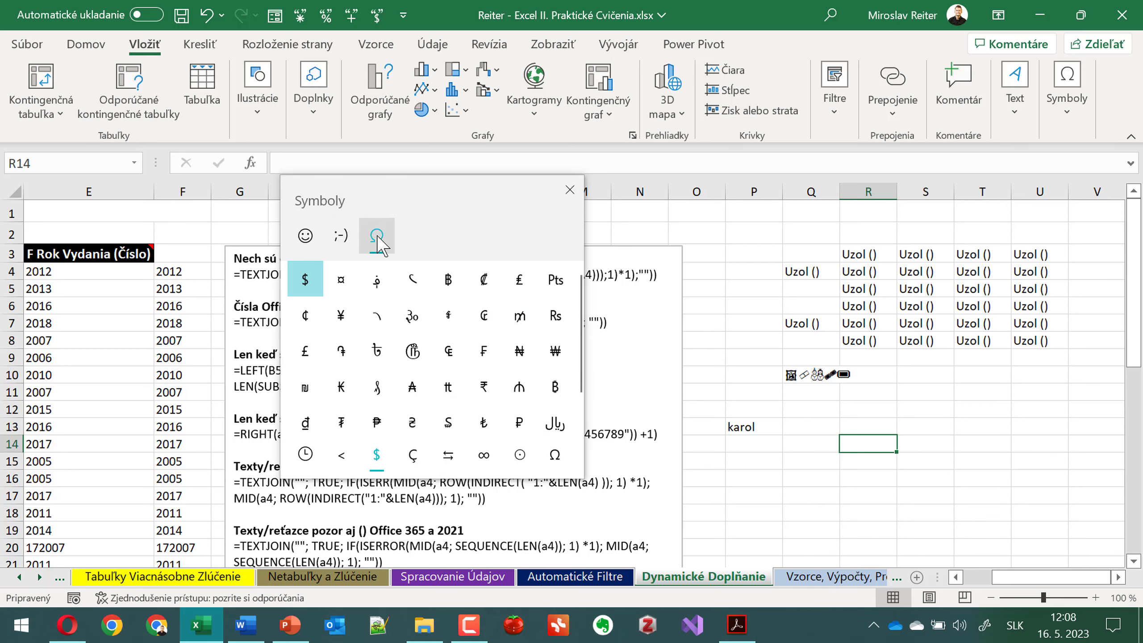
{"action": "scroll", "coordinate": [430, 345], "scroll_direction": "down", "scroll_amount": 1}
{"action": "scroll", "coordinate": [432, 349], "scroll_direction": "up", "scroll_amount": 1}
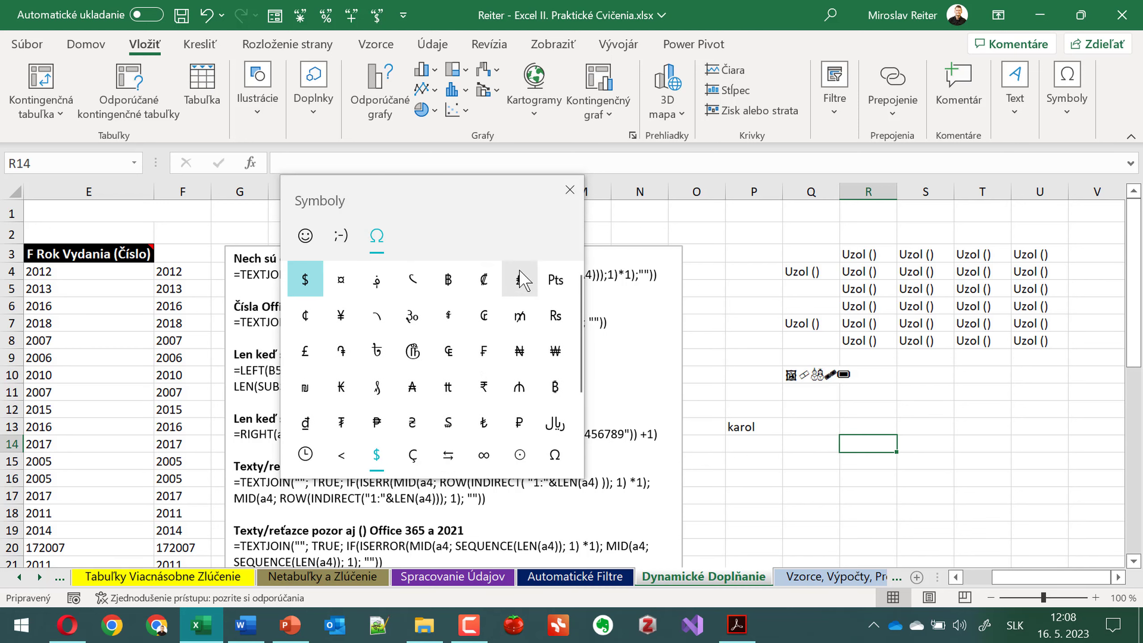
{"action": "left_click", "coordinate": [570, 190]}
{"action": "left_click", "coordinate": [811, 460]}
{"action": "left_click", "coordinate": [21, 625]}
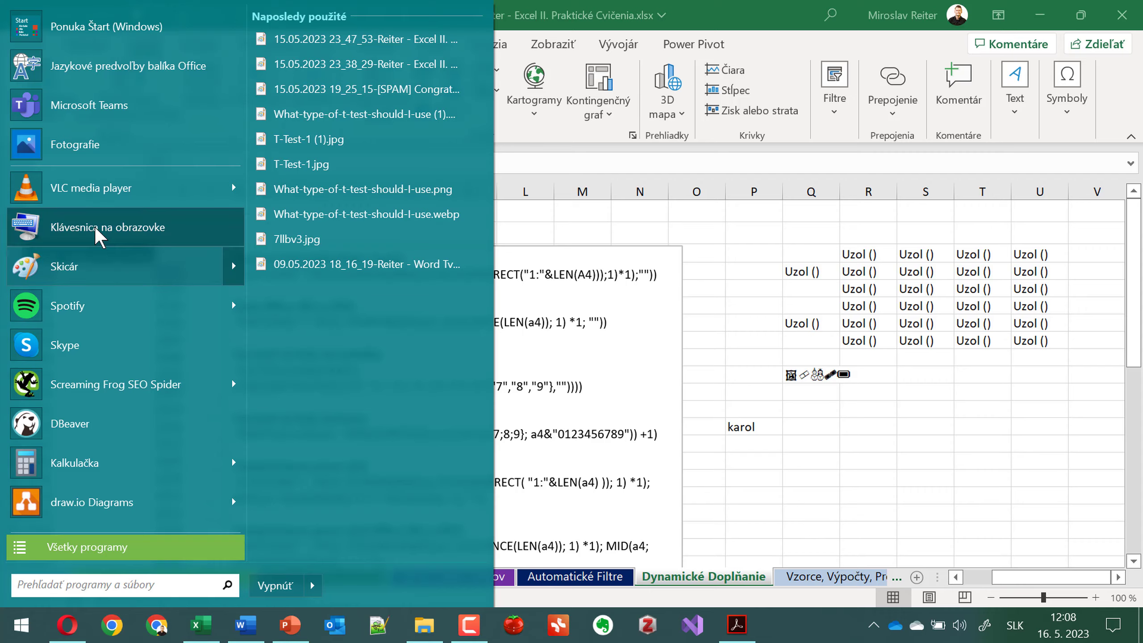
{"action": "left_click", "coordinate": [108, 227]}
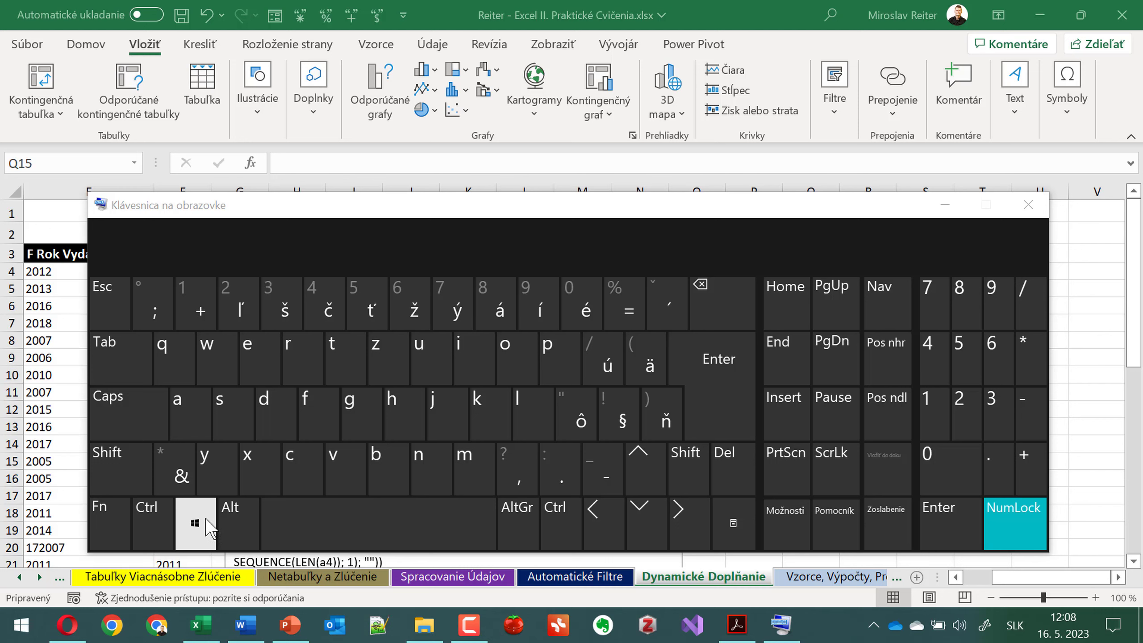
{"action": "left_click", "coordinate": [208, 527]}
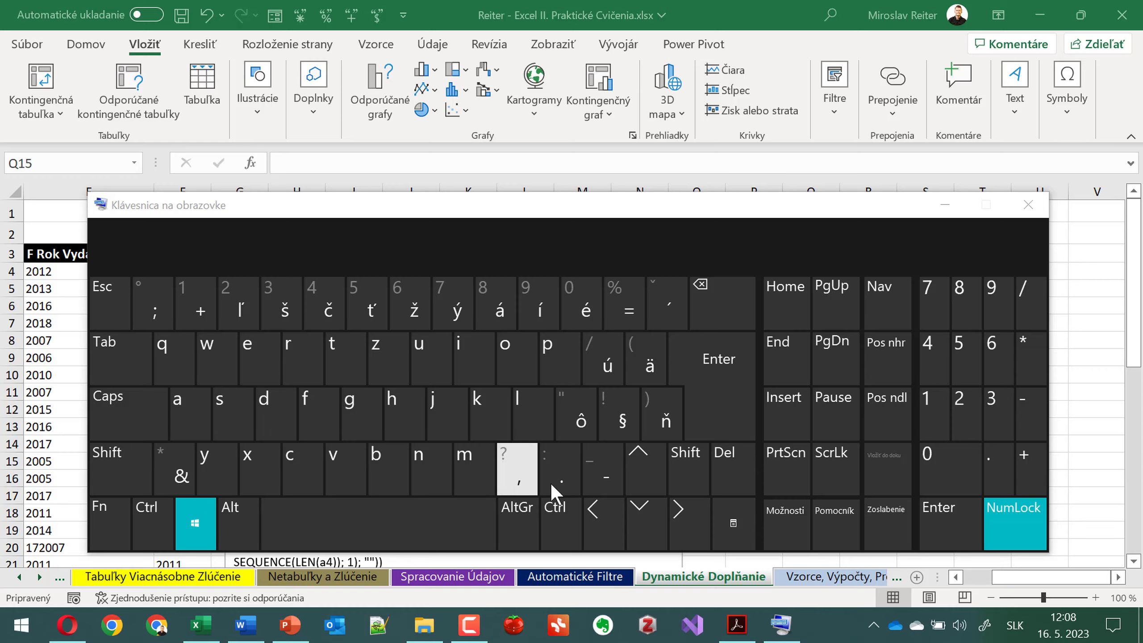
{"action": "left_click", "coordinate": [563, 484]}
{"action": "left_click", "coordinate": [1029, 205]}
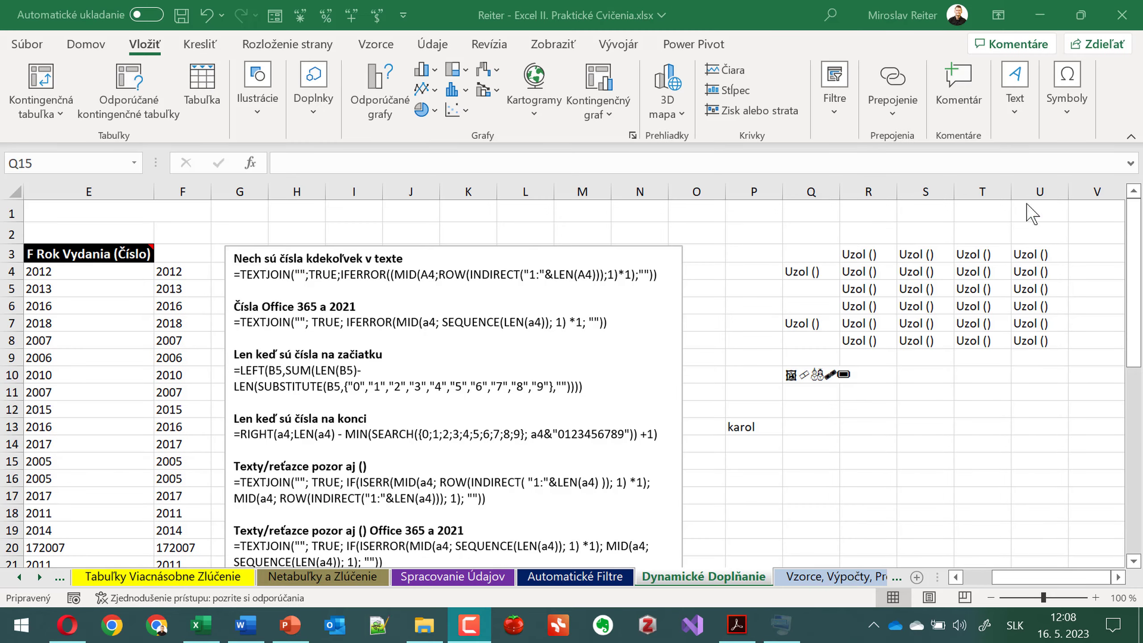
{"action": "left_click", "coordinate": [812, 444]}
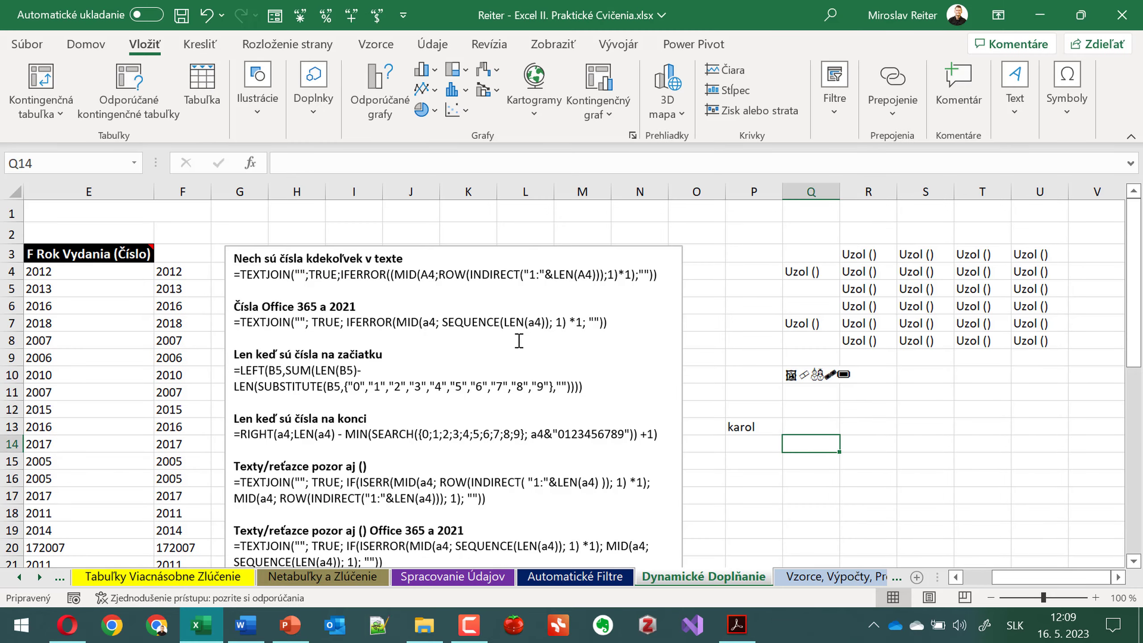
- Insert a new empty column E before the year column
{"action": "left_click_drag", "start_coordinate": [1020, 578], "coordinate": [978, 578]}
{"action": "scroll", "coordinate": [876, 385], "scroll_direction": "down", "scroll_amount": 1}
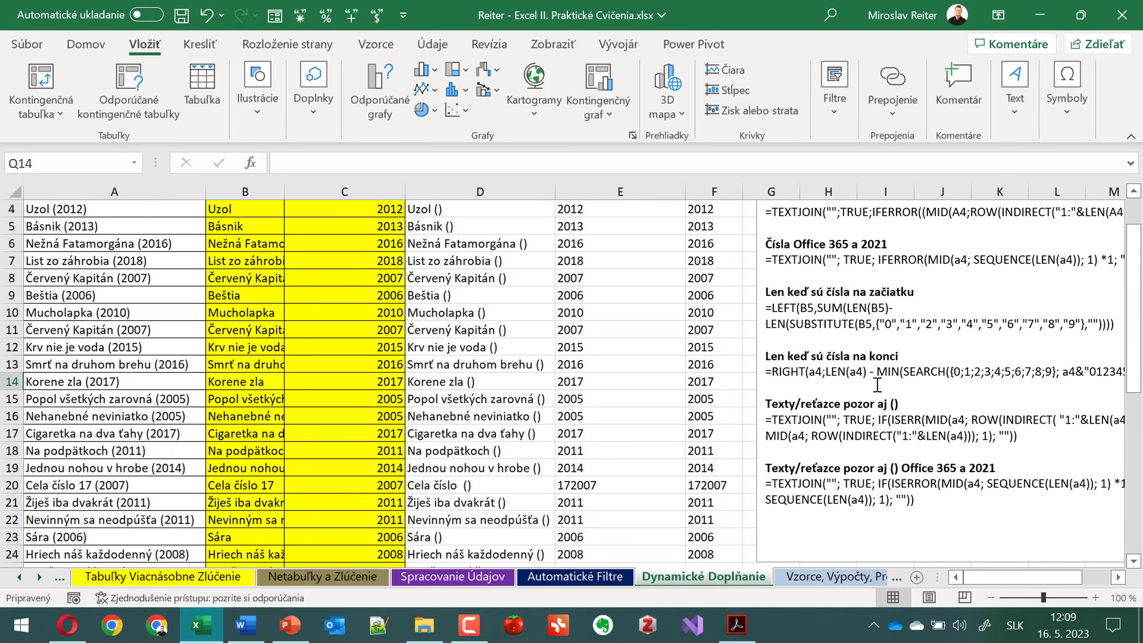
{"action": "left_click", "coordinate": [584, 354]}
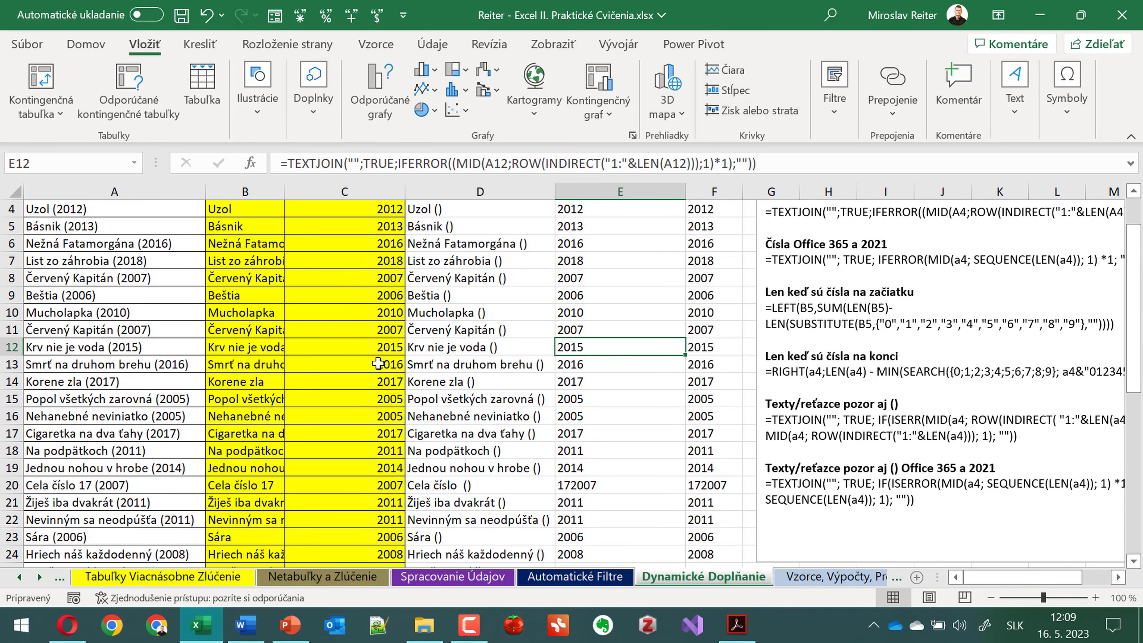
{"action": "scroll", "coordinate": [425, 379], "scroll_direction": "up", "scroll_amount": 1}
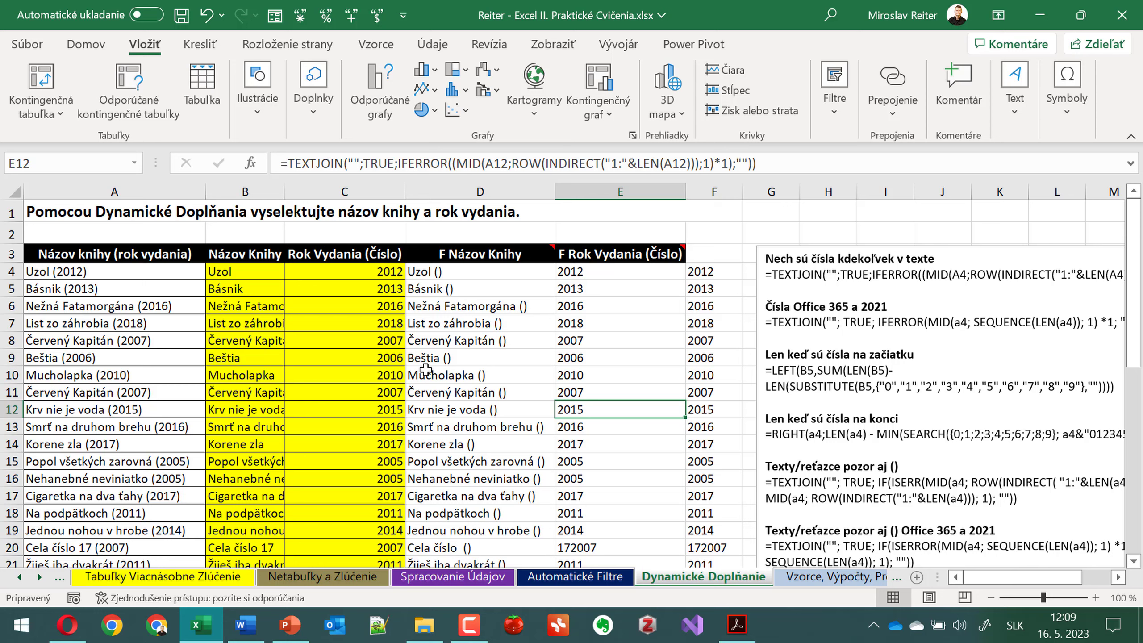
{"action": "left_click", "coordinate": [586, 193]}
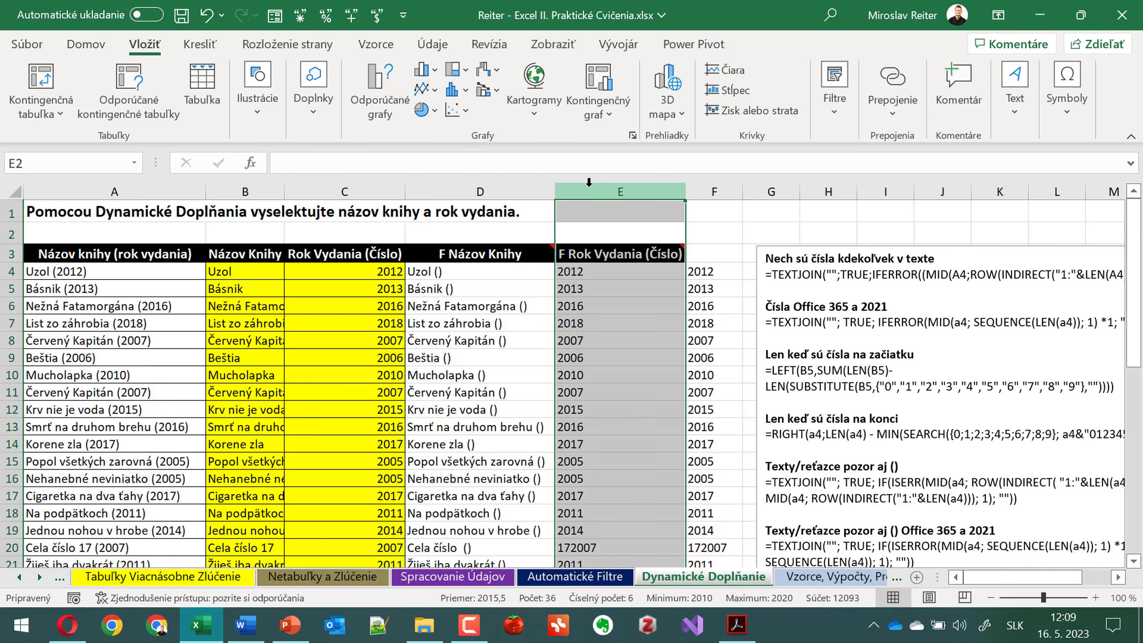
{"action": "key", "text": "ctrl+plus"}
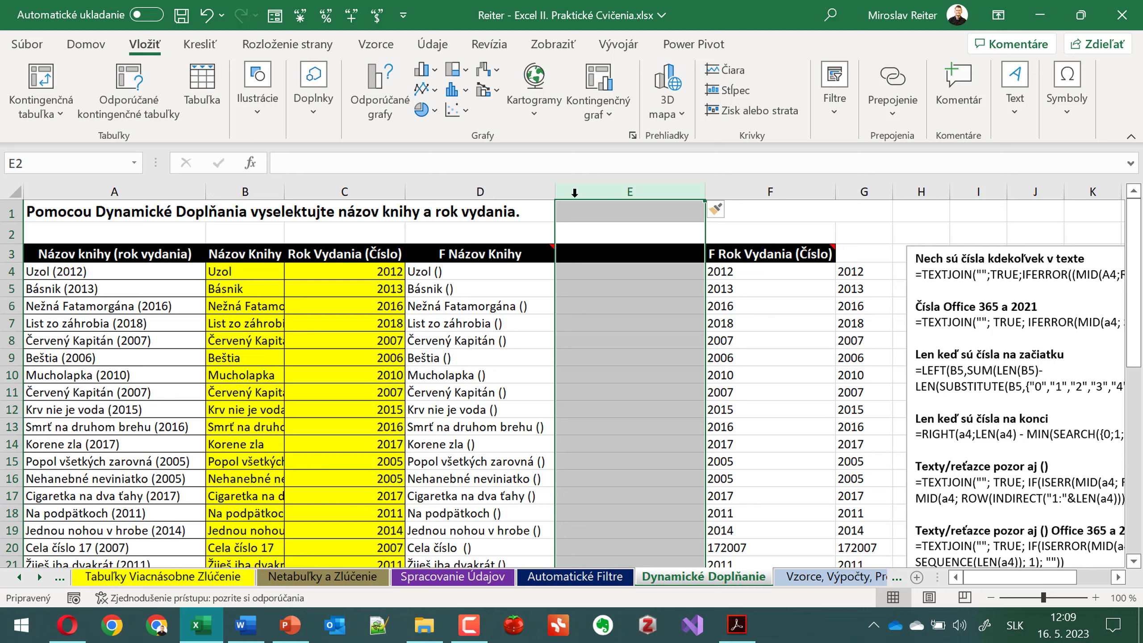
- Copy the 'F Názov Knihy' header from D3 into E3 and select E4
{"action": "left_click", "coordinate": [479, 255]}
{"action": "key", "text": "ctrl+c"}
{"action": "left_click", "coordinate": [582, 256]}
{"action": "key", "text": "Return"}
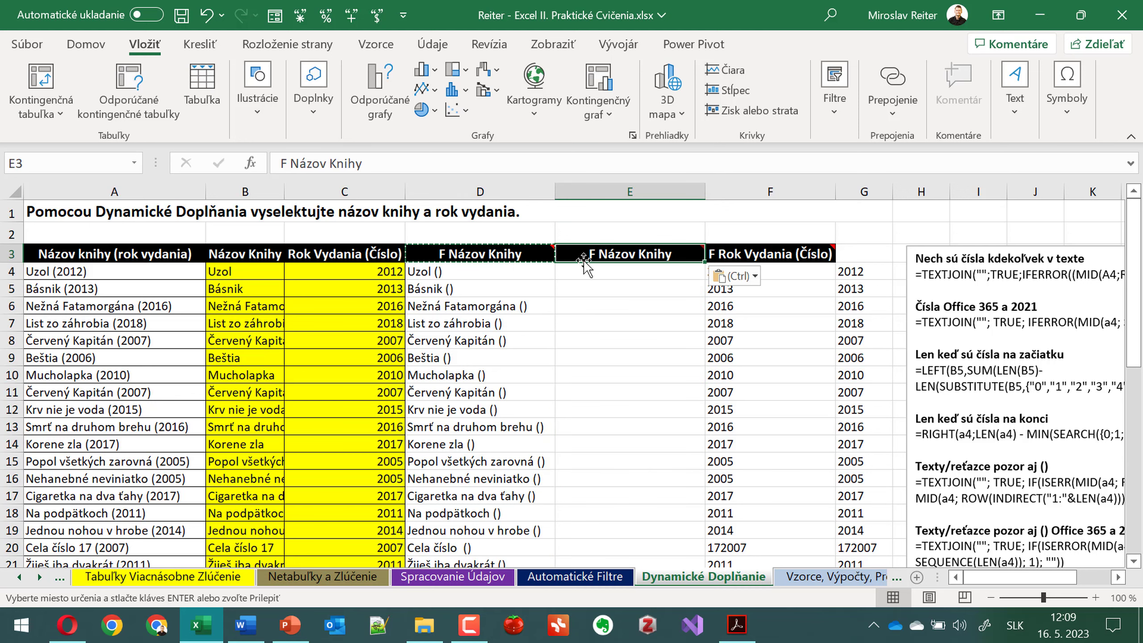
{"action": "left_click", "coordinate": [586, 269]}
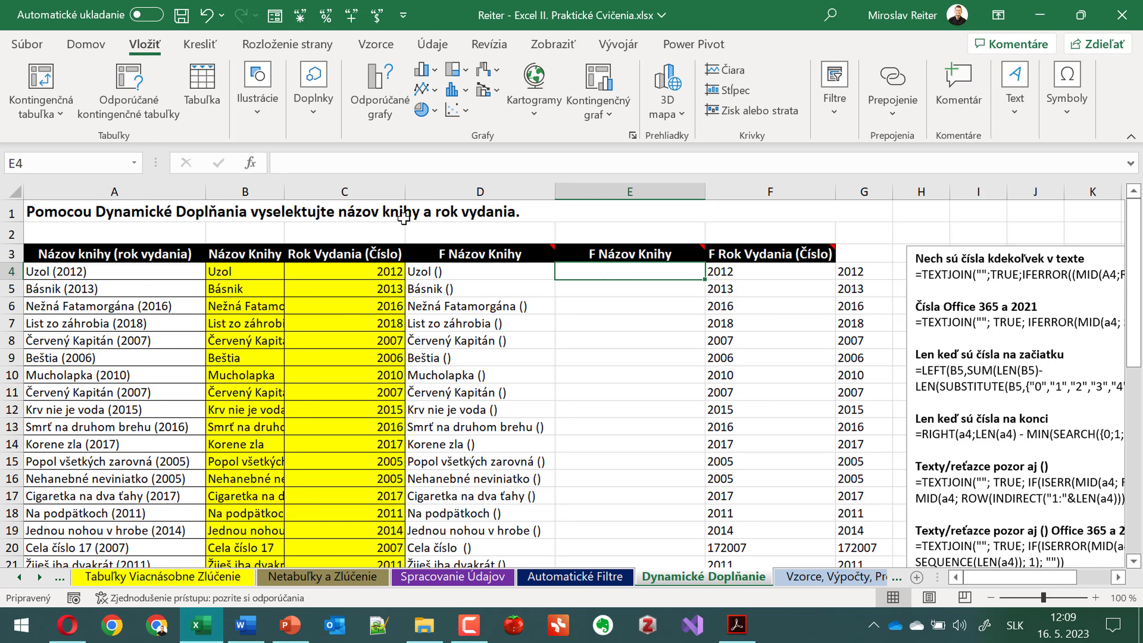
- Start Insert Function for E4 and filter the list to the Textové category
{"action": "left_click", "coordinate": [251, 163]}
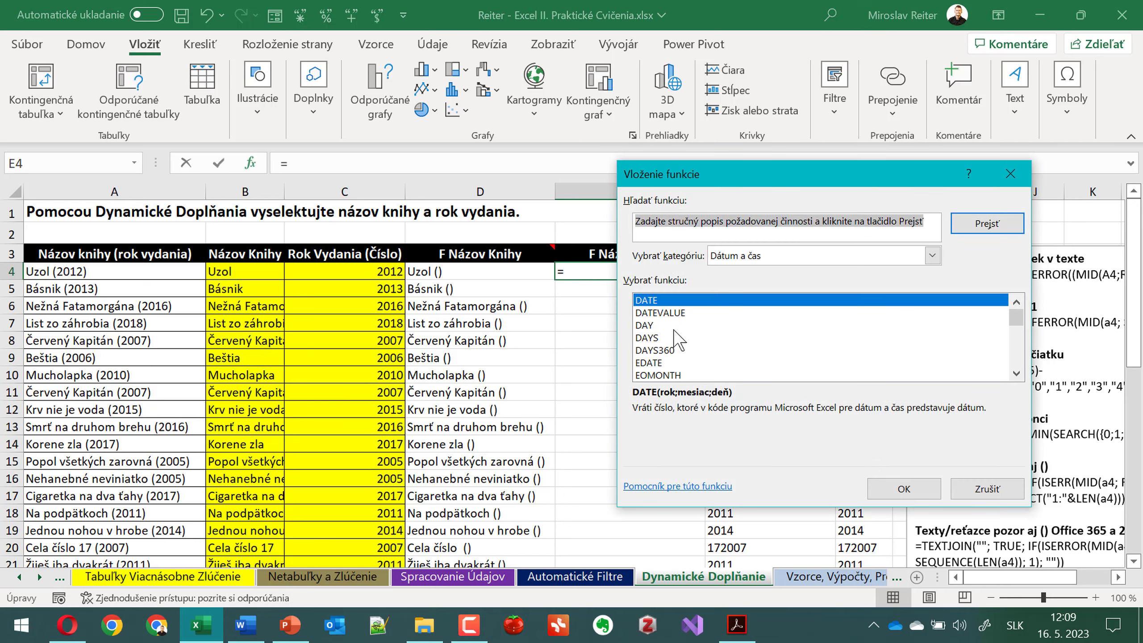
{"action": "left_click", "coordinate": [742, 255]}
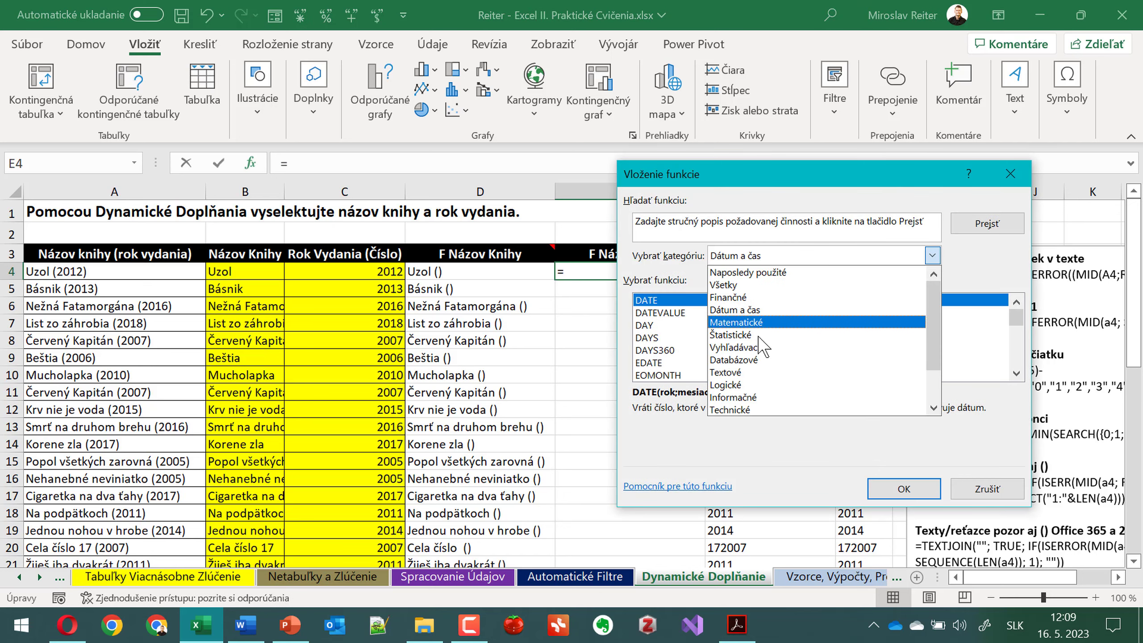
{"action": "left_click", "coordinate": [739, 372]}
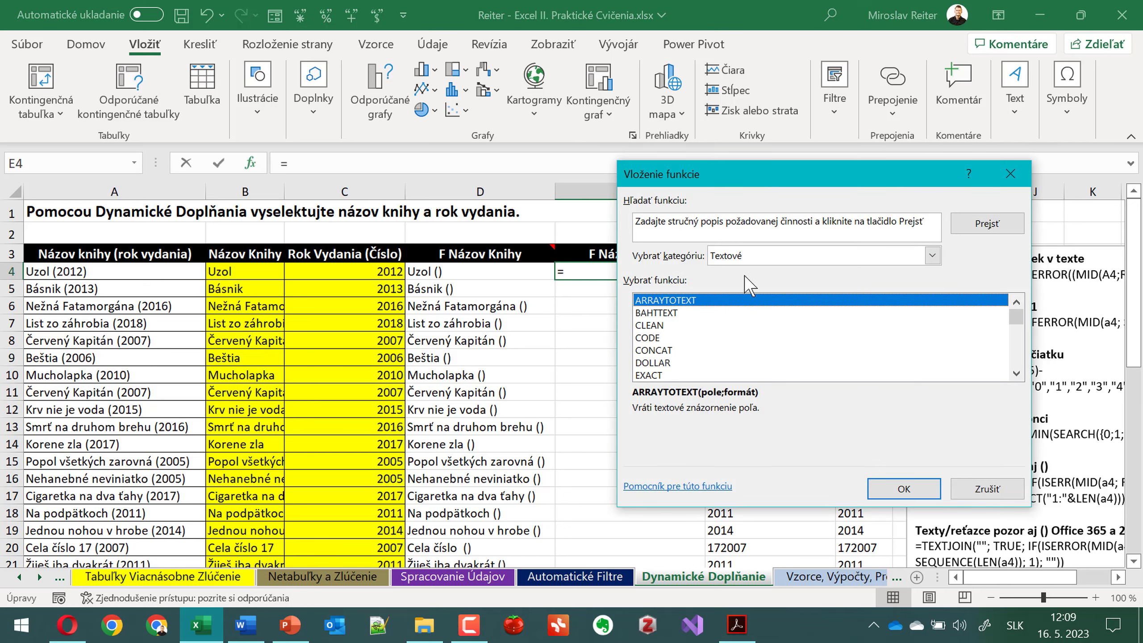
{"action": "left_click_drag", "start_coordinate": [771, 167], "coordinate": [866, 233]}
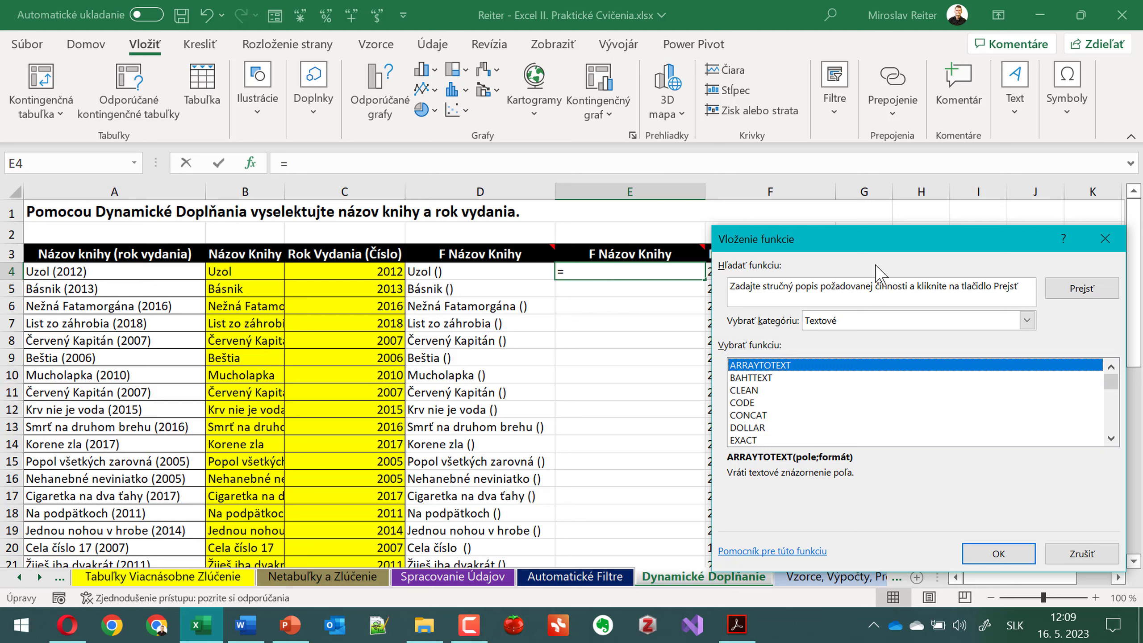
{"action": "left_click_drag", "start_coordinate": [877, 239], "coordinate": [836, 211]}
- Choose REPLACE and set D4 as its Starý_text argument
{"action": "left_click", "coordinate": [762, 363]}
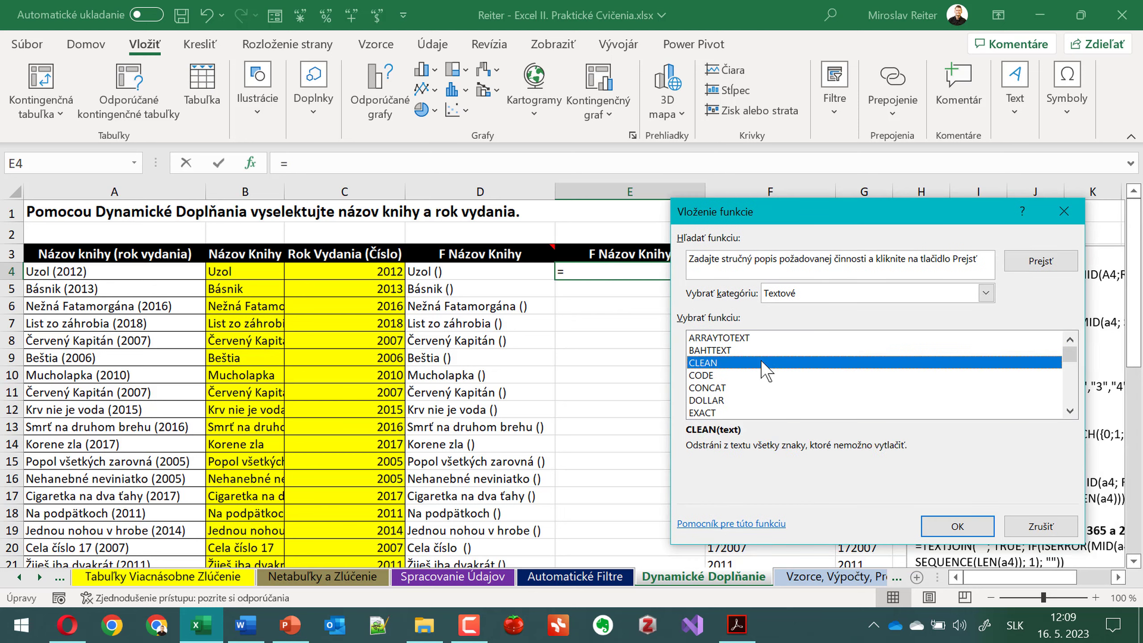
{"action": "key", "text": "r"}
{"action": "scroll", "coordinate": [765, 370], "scroll_direction": "down", "scroll_amount": 1}
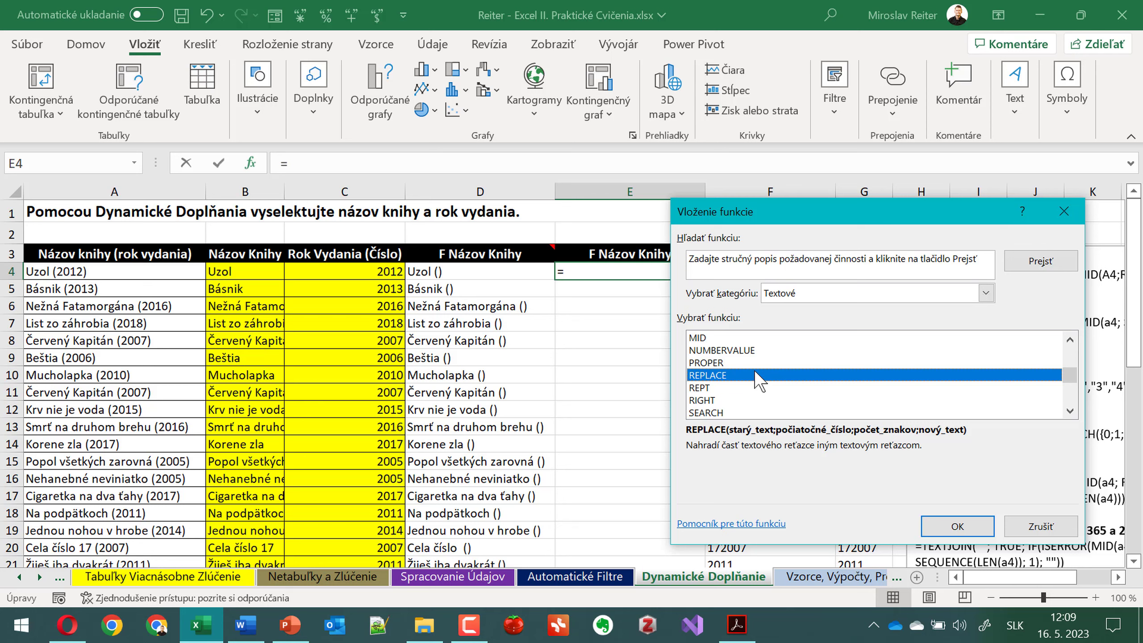
{"action": "left_click", "coordinate": [755, 363]}
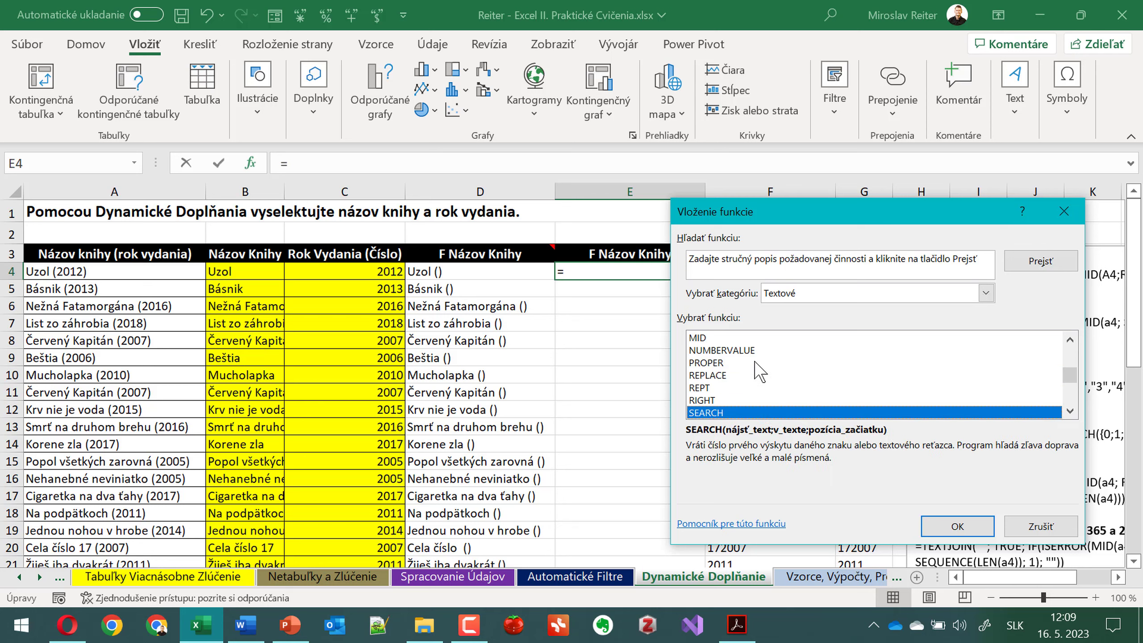
{"action": "left_click", "coordinate": [716, 375]}
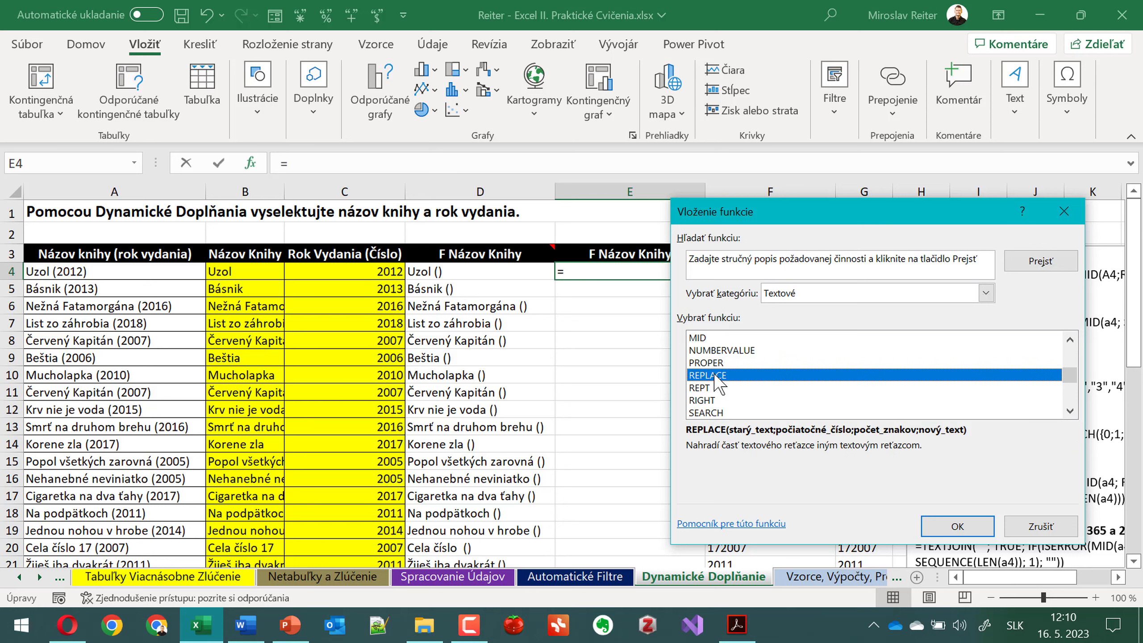
{"action": "left_click", "coordinate": [965, 526]}
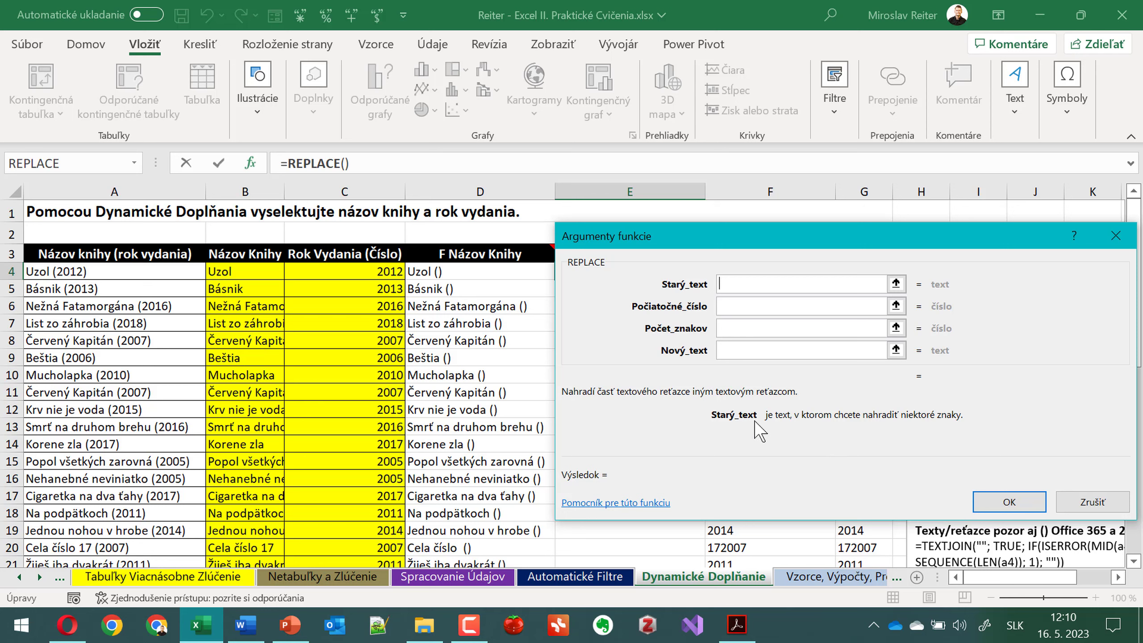
{"action": "left_click", "coordinate": [450, 271]}
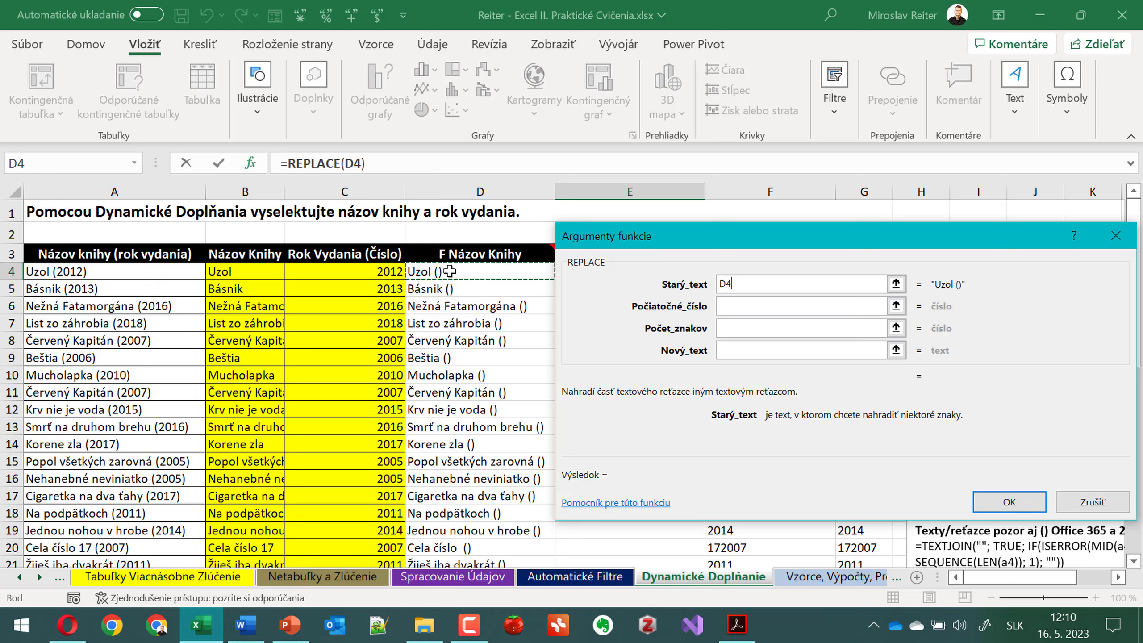
{"action": "left_click", "coordinate": [766, 308]}
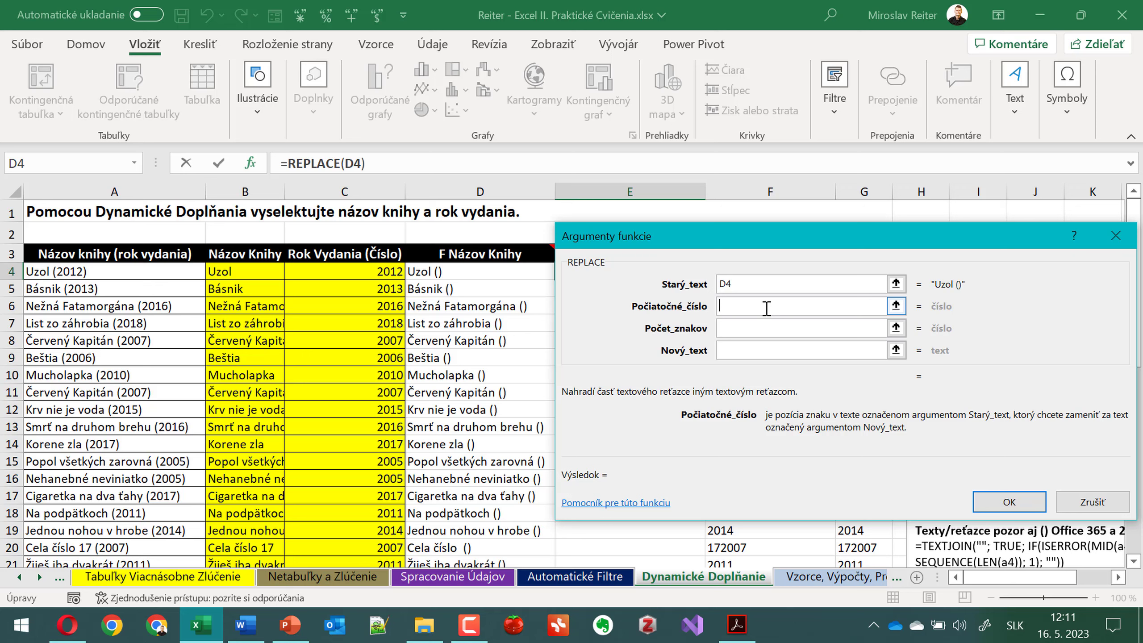
- Enter the REPLACE arguments: start position 6, 2 characters, blank replacement text, and confirm
{"action": "type", "text": "6"}
{"action": "left_click", "coordinate": [768, 328]}
{"action": "type", "text": "2"}
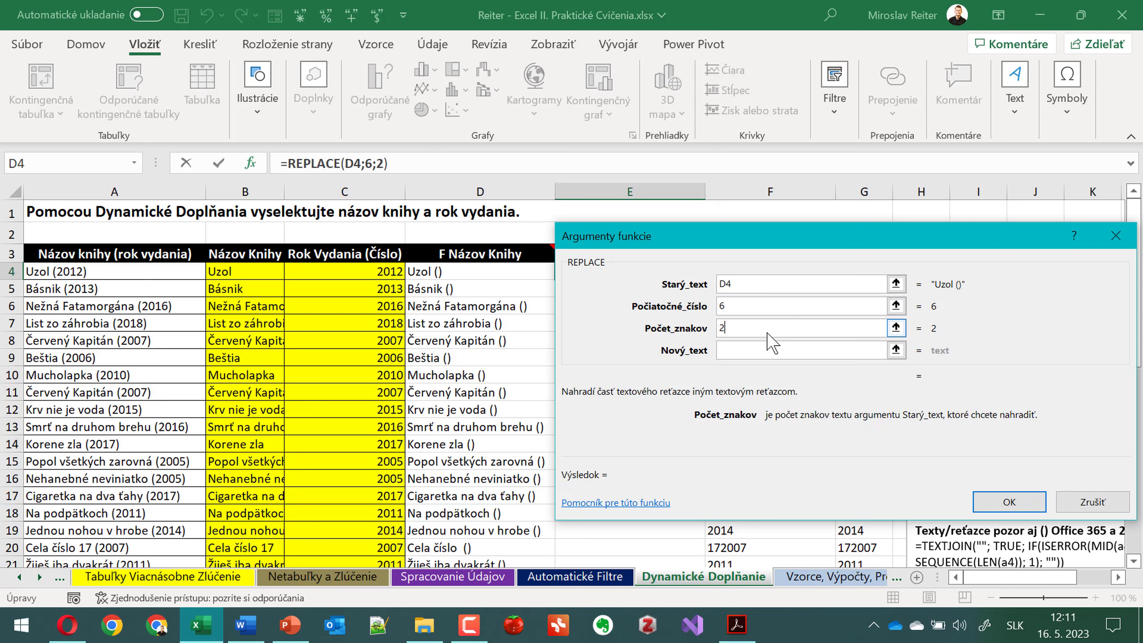
{"action": "left_click", "coordinate": [767, 351]}
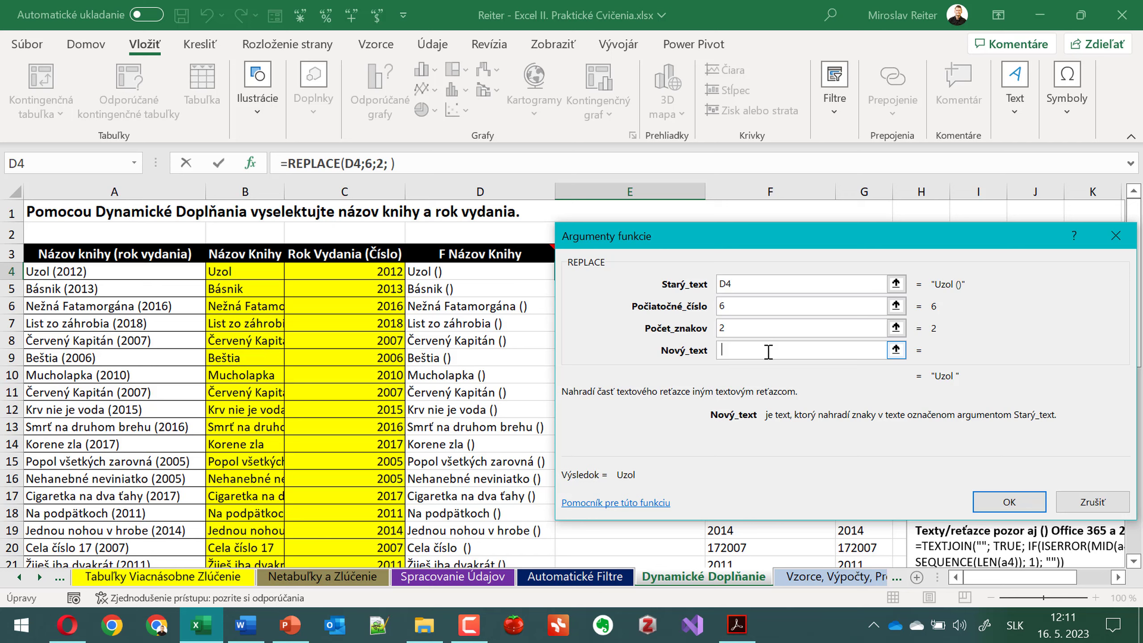
{"action": "key", "text": "BackSpace"}
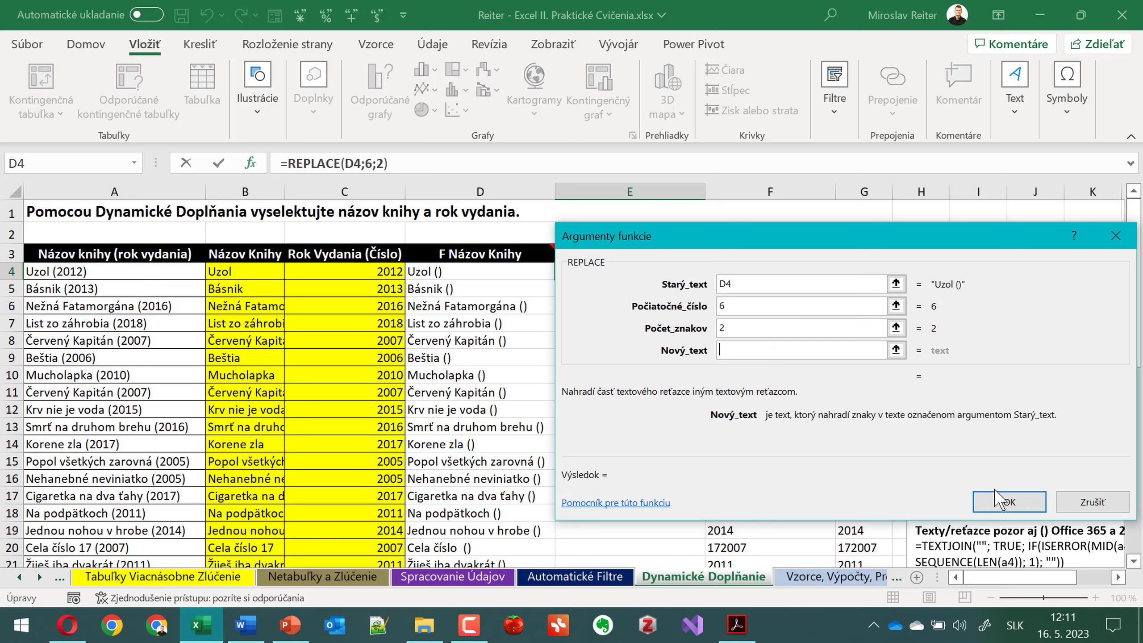
{"action": "left_click", "coordinate": [993, 502]}
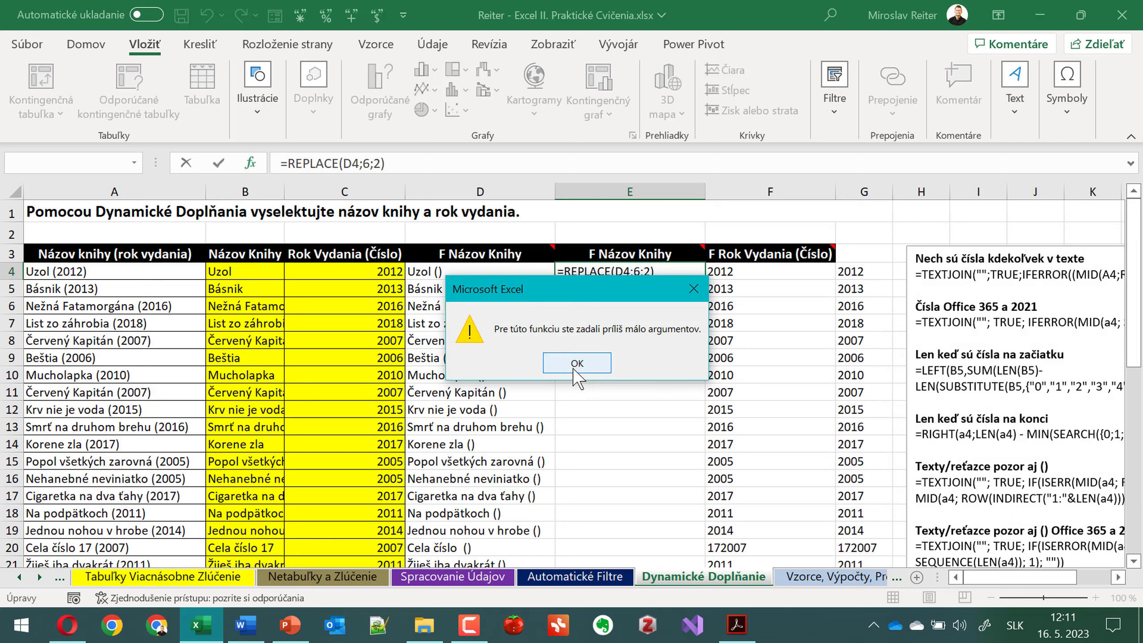
- Dismiss the too-few-arguments warning and confirm REPLACE with a single space as replacement text
{"action": "left_click", "coordinate": [576, 364]}
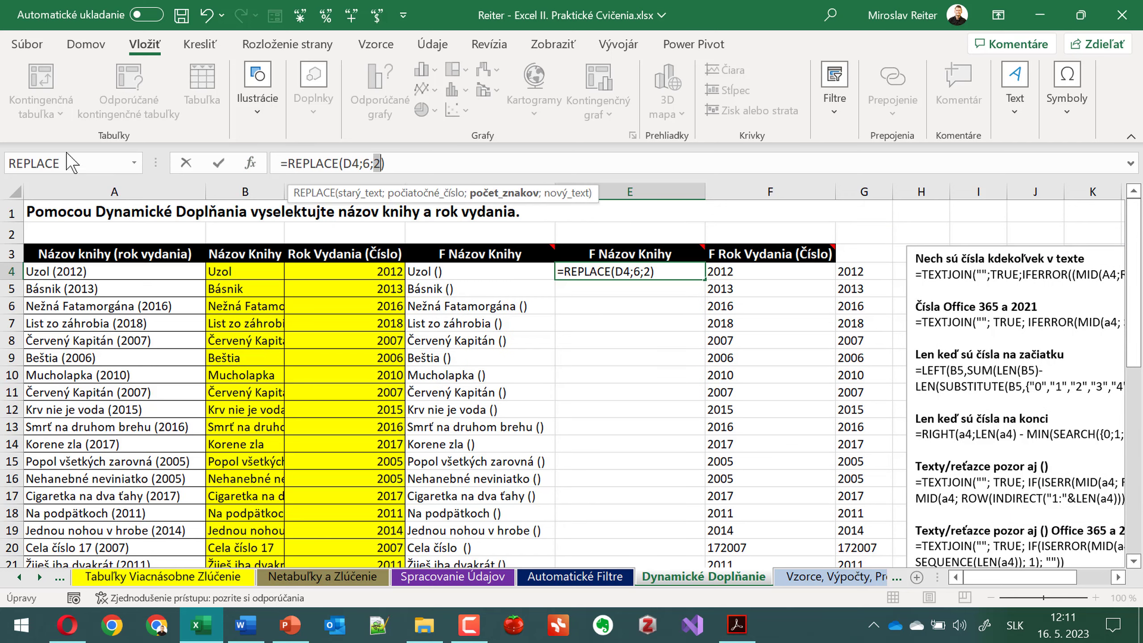
{"action": "left_click", "coordinate": [248, 165]}
{"action": "left_click", "coordinate": [772, 355]}
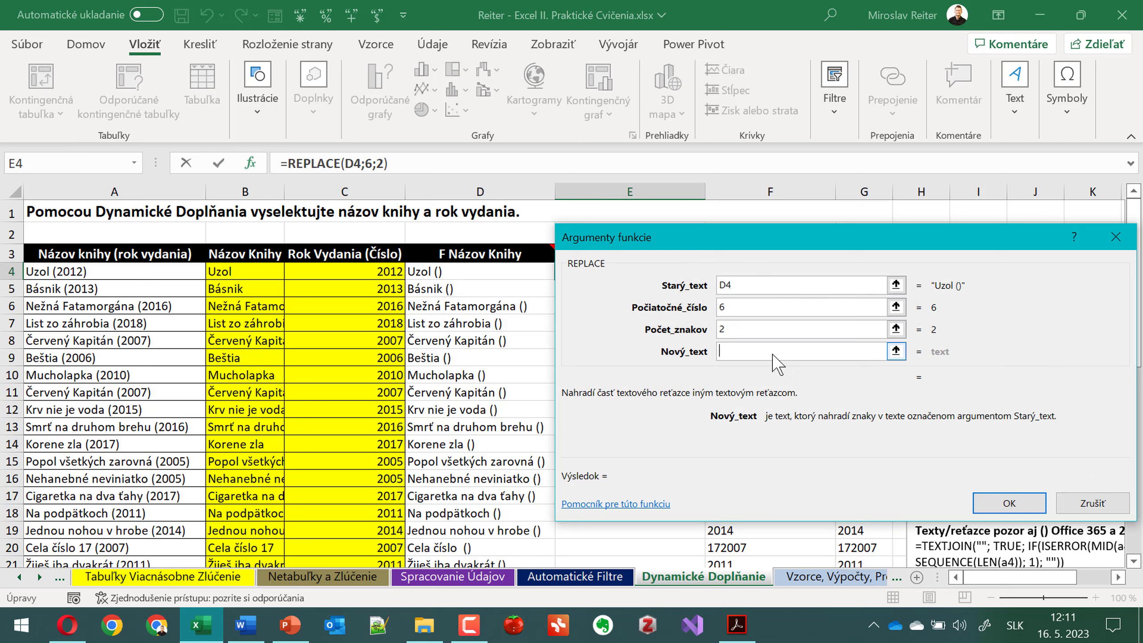
{"action": "left_click", "coordinate": [1008, 503]}
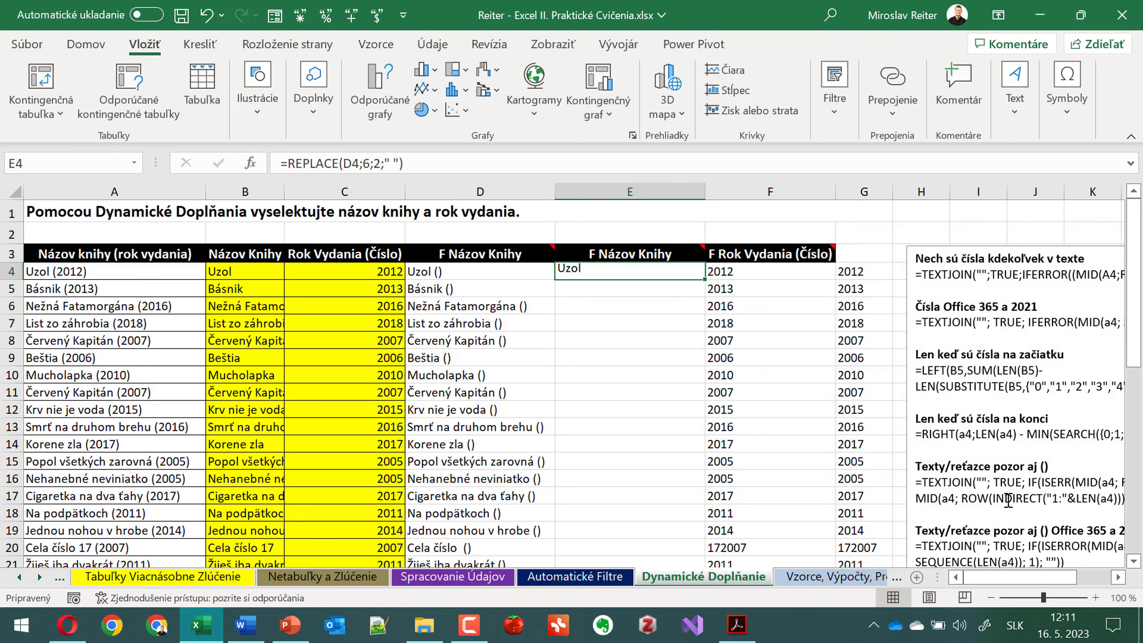
- Fill the E4 REPLACE formula down column E and add 'Replace' to the E3 header
{"action": "double_click", "coordinate": [706, 279]}
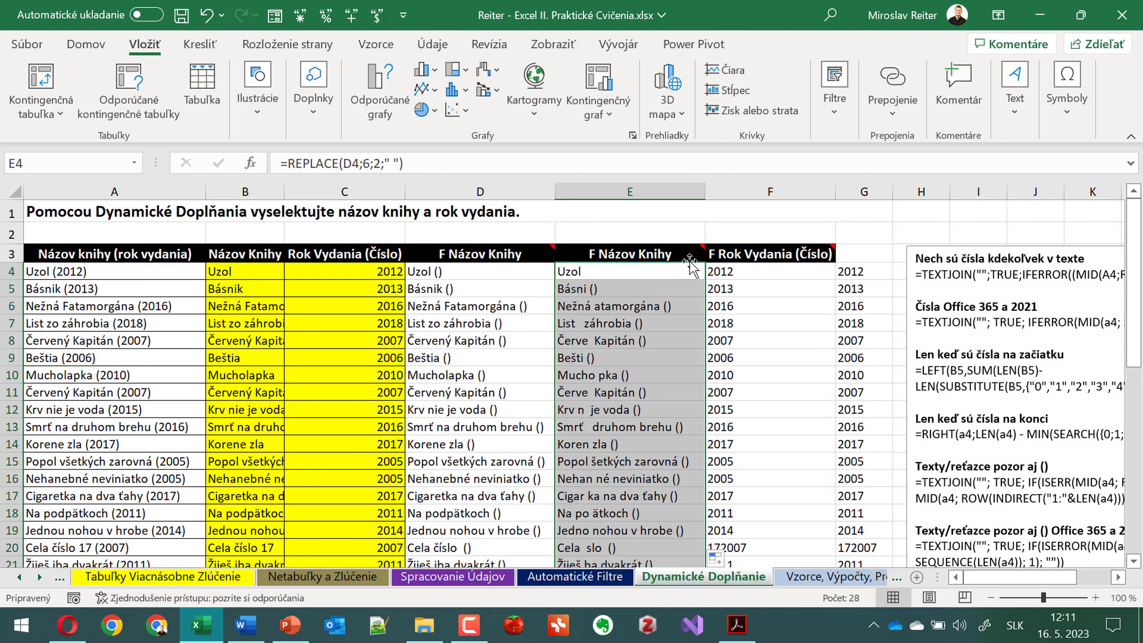
{"action": "left_click", "coordinate": [667, 275]}
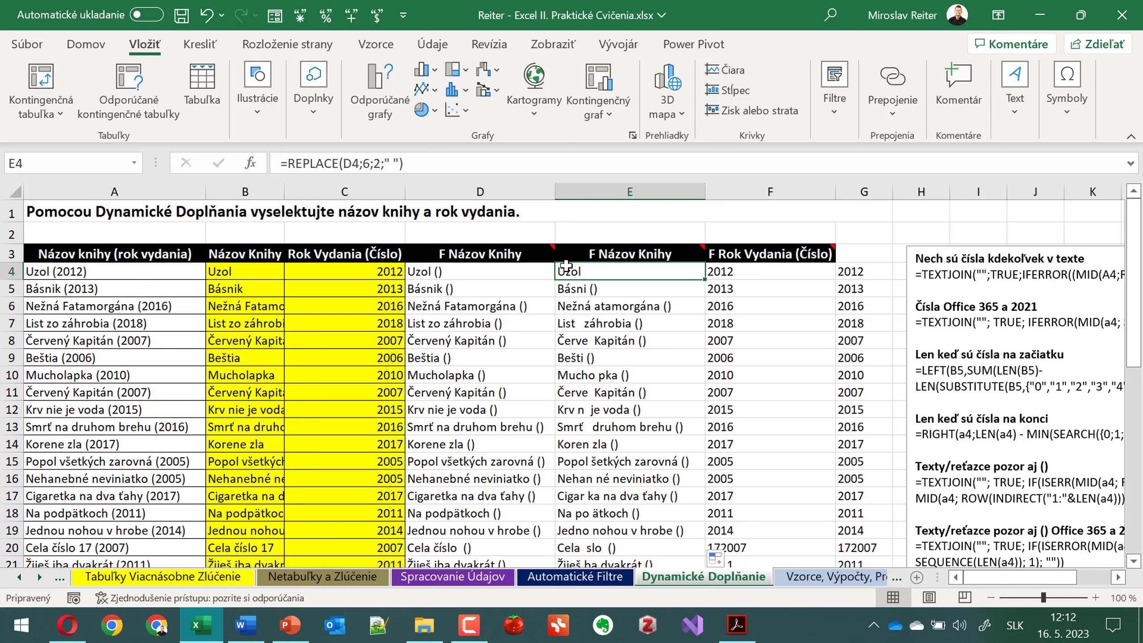
{"action": "left_click", "coordinate": [607, 247]}
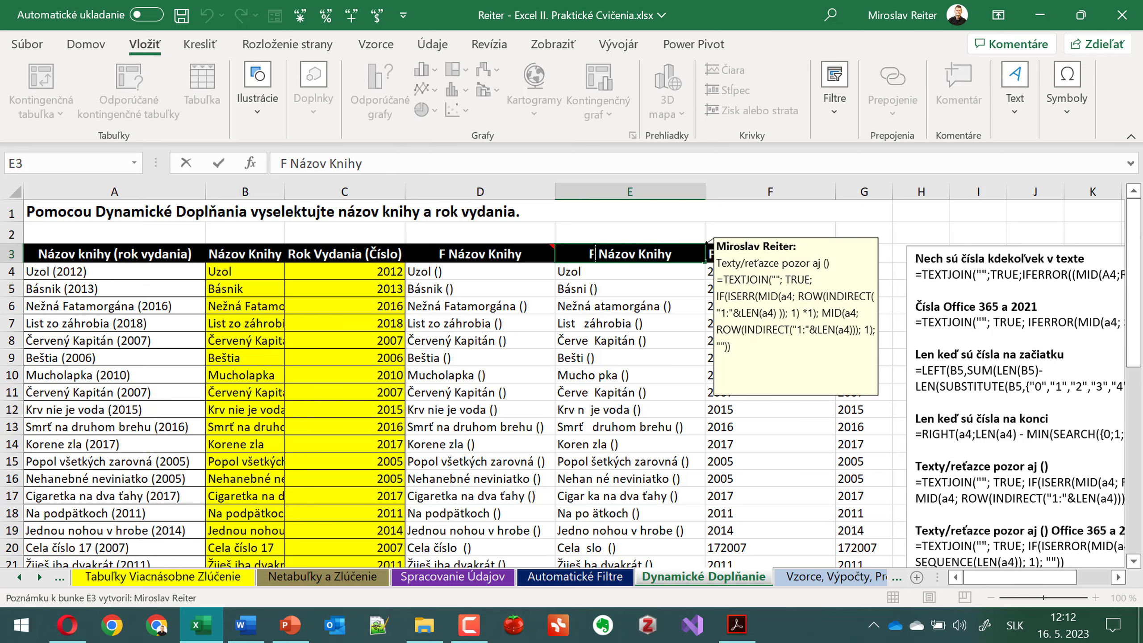
{"action": "double_click", "coordinate": [595, 254]}
{"action": "type", "text": "Repla"}
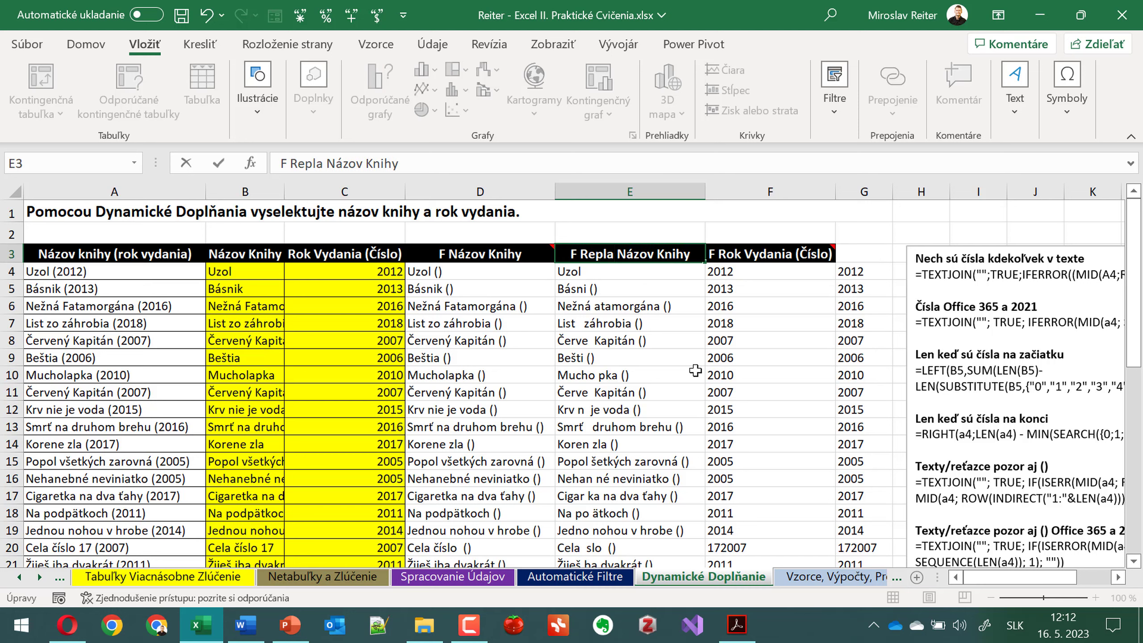
{"action": "type", "text": "ce"}
- Insert a new empty column at F and copy the E3 header into F3
{"action": "left_click", "coordinate": [864, 358]}
{"action": "left_click", "coordinate": [736, 190]}
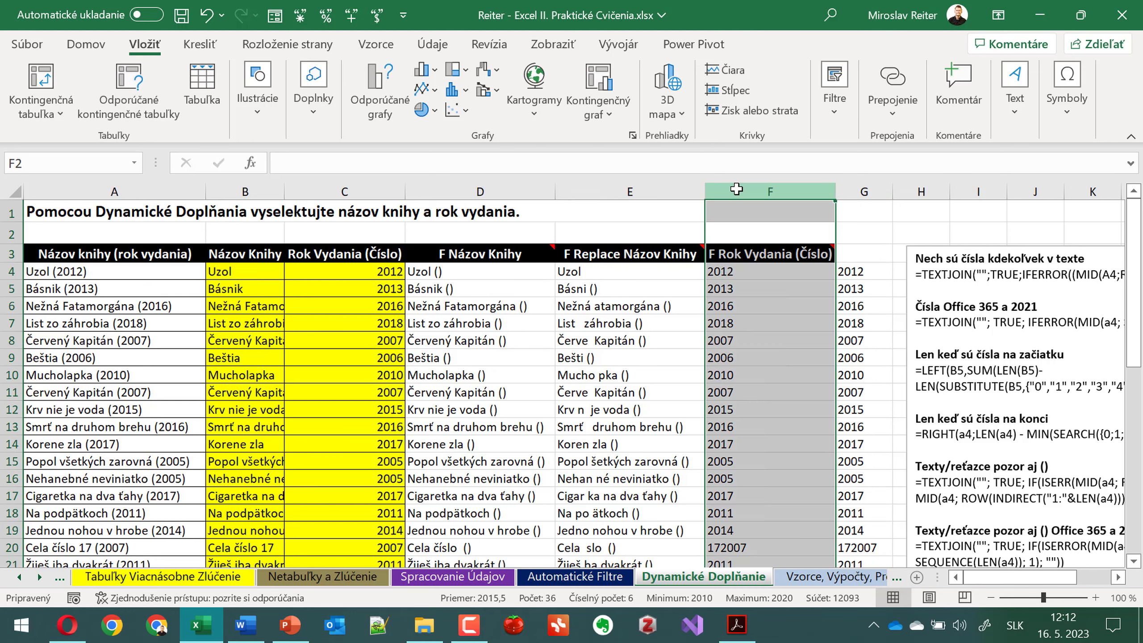
{"action": "key", "text": "ctrl+plus"}
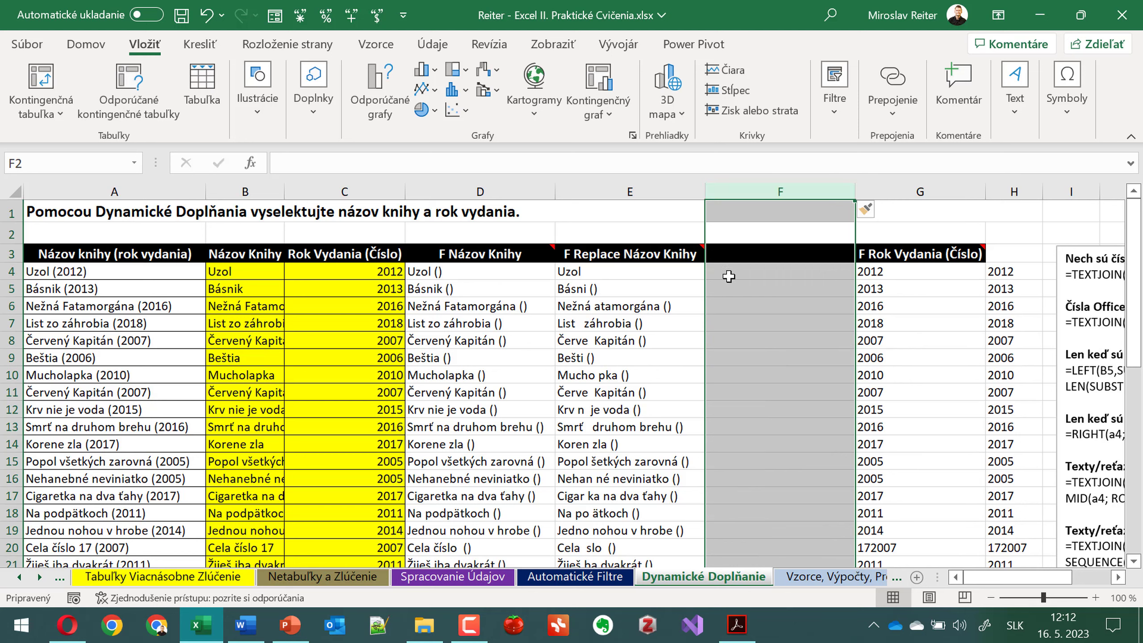
{"action": "left_click", "coordinate": [661, 253]}
{"action": "key", "text": "ctrl+c"}
{"action": "left_click", "coordinate": [743, 257]}
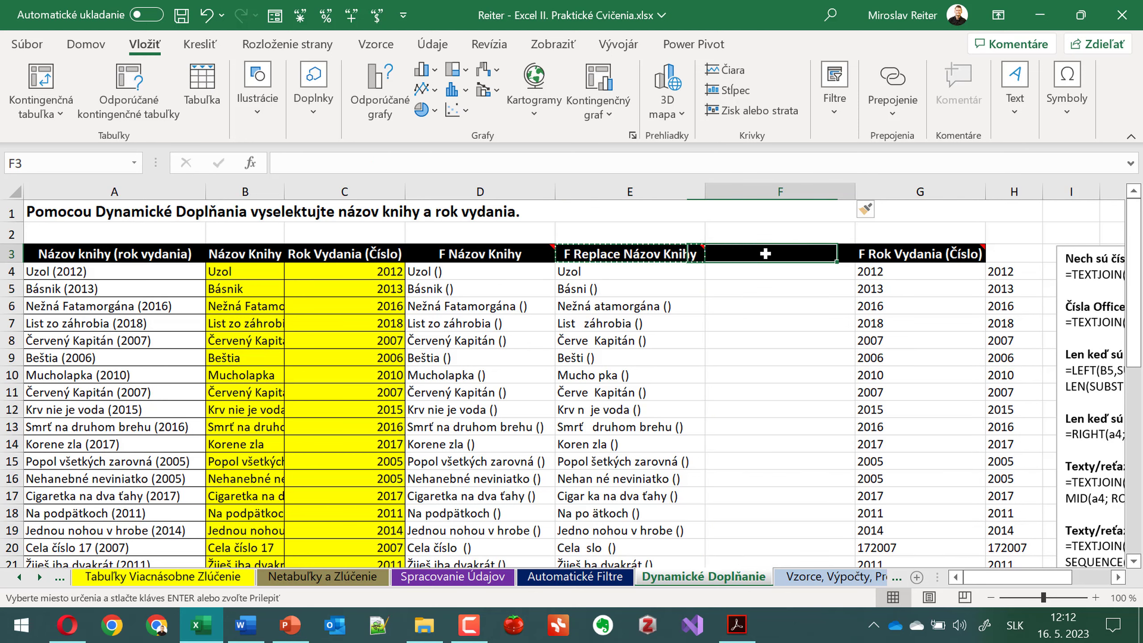
{"action": "key", "text": "Return"}
- Rename the F3 header to 'F Substitute Názov Knihy' and autofit column F
{"action": "double_click", "coordinate": [739, 252]}
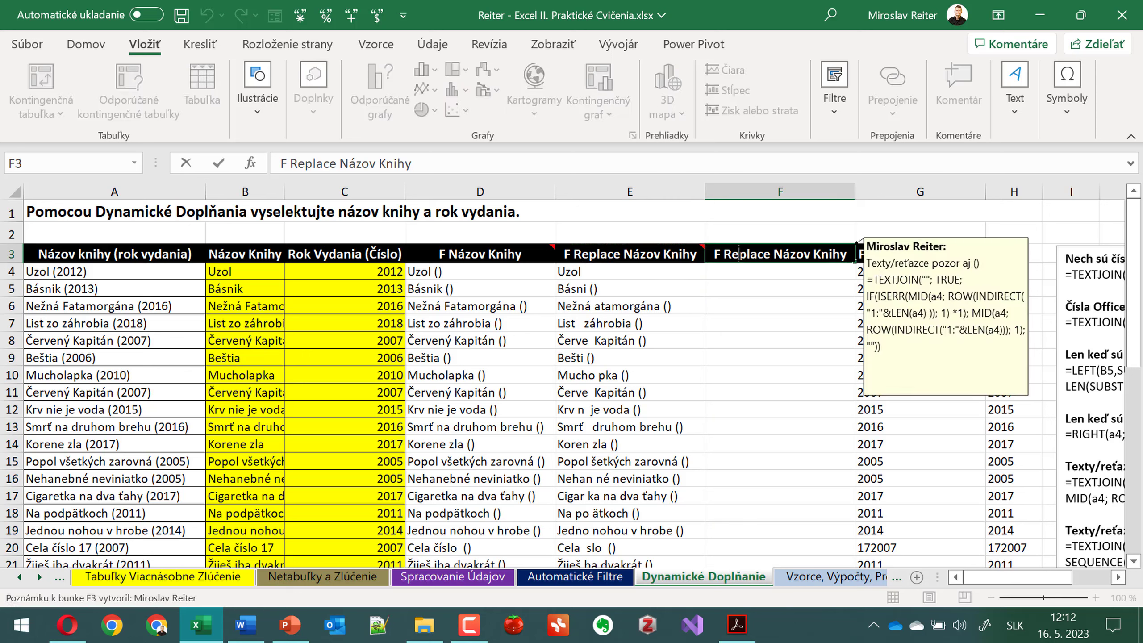
{"action": "double_click", "coordinate": [738, 252]}
{"action": "type", "text": "Sus"}
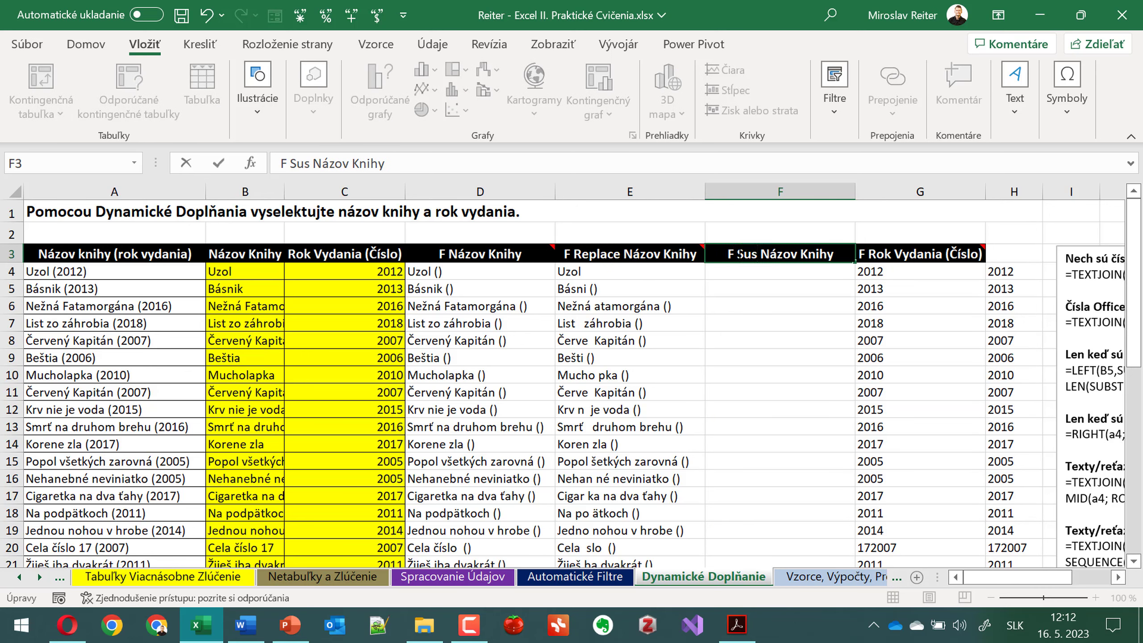
{"action": "key", "text": "BackSpace"}
{"action": "type", "text": "bstitu"}
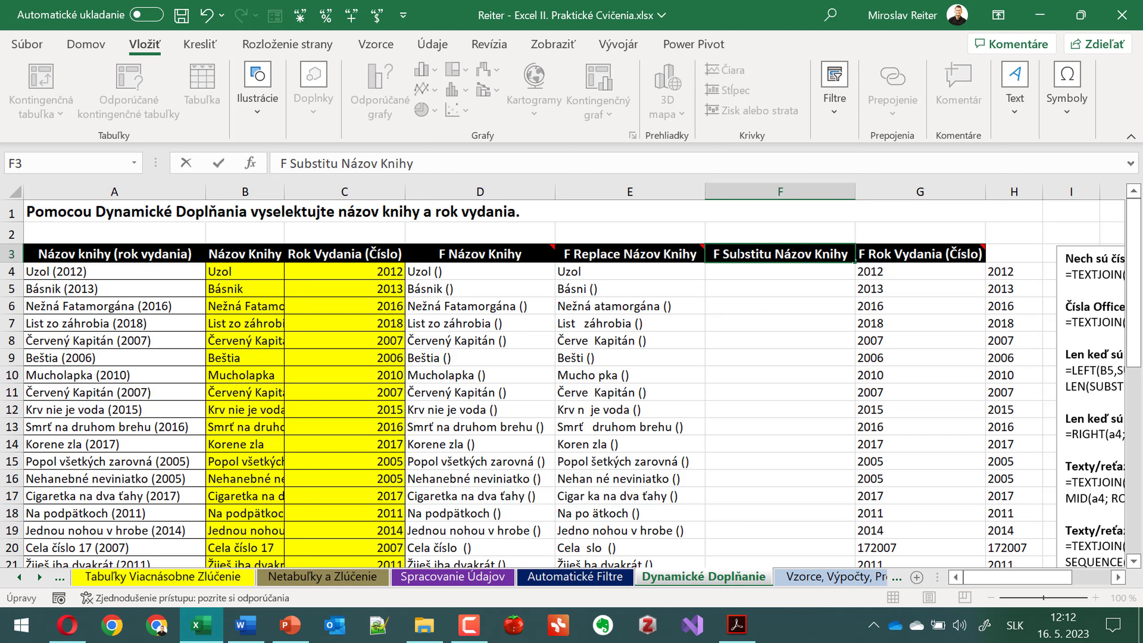
{"action": "type", "text": "te"}
{"action": "left_click", "coordinate": [777, 311]}
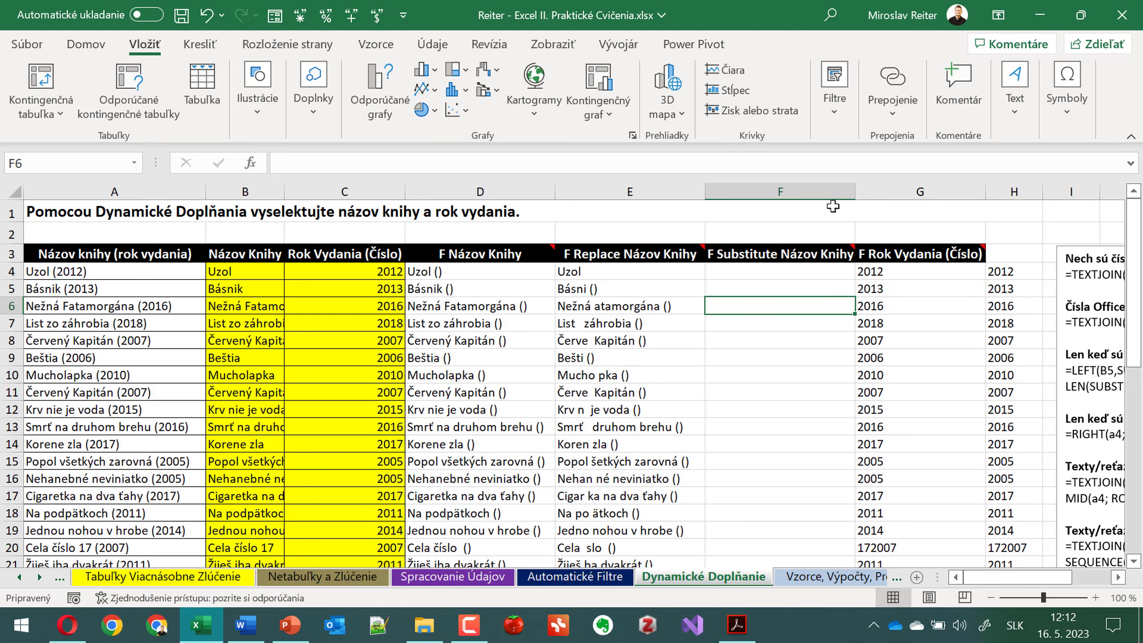
{"action": "double_click", "coordinate": [854, 191]}
{"action": "left_click", "coordinate": [797, 272]}
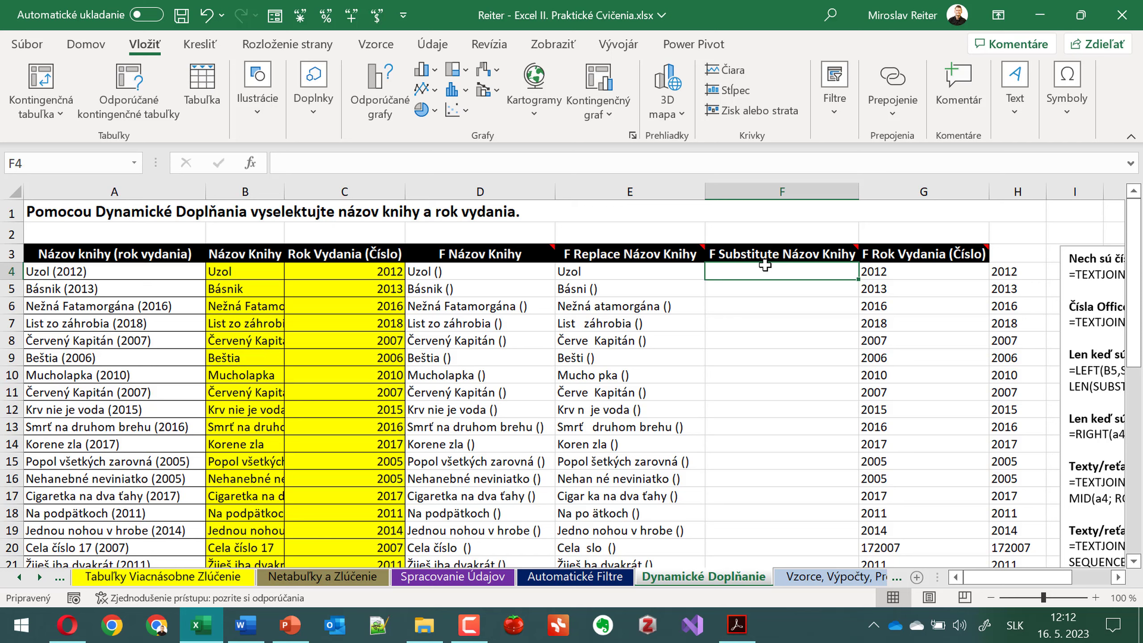
{"action": "left_click", "coordinate": [250, 162]}
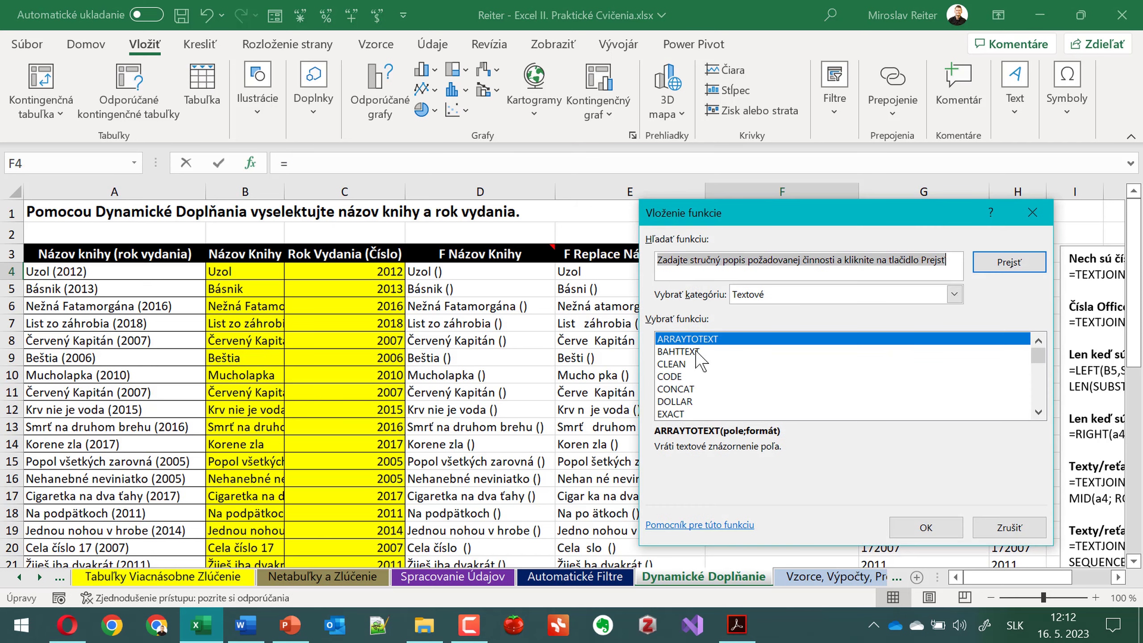
- Choose SUBSTITUTE from the text functions for F4 and set its Text to D4
{"action": "left_click", "coordinate": [678, 351]}
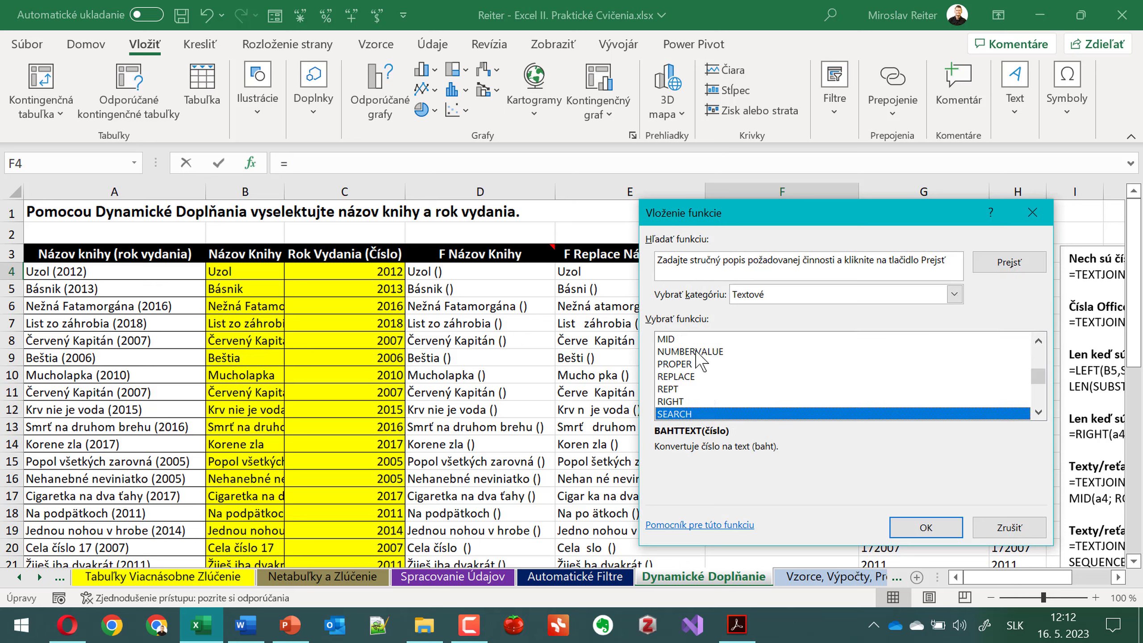
{"action": "type", "text": "su"}
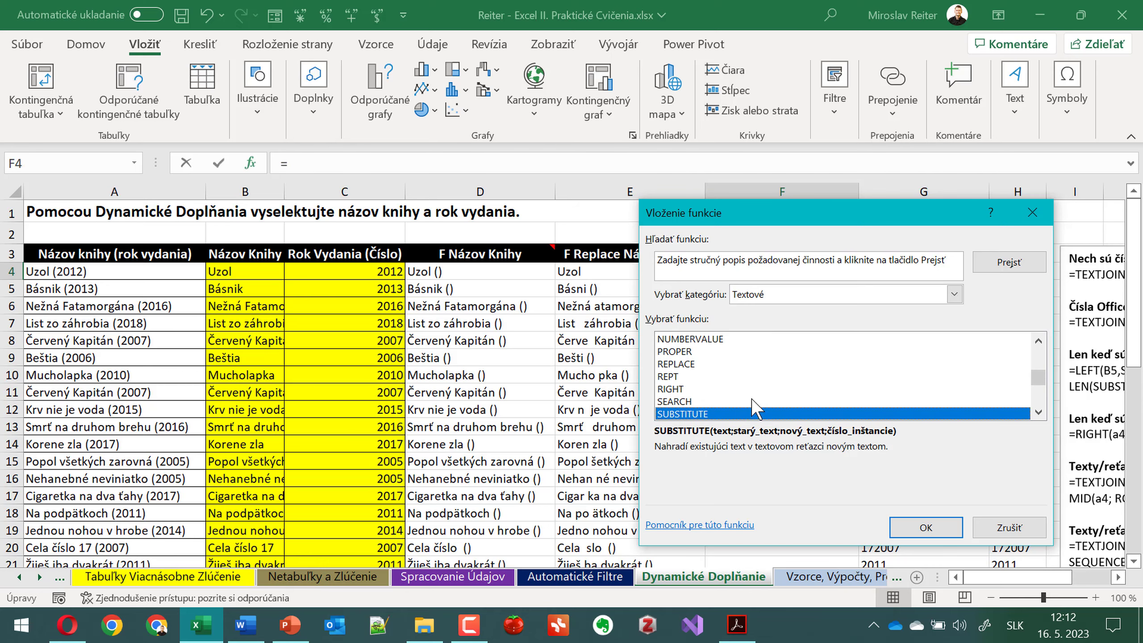
{"action": "left_click", "coordinate": [925, 527]}
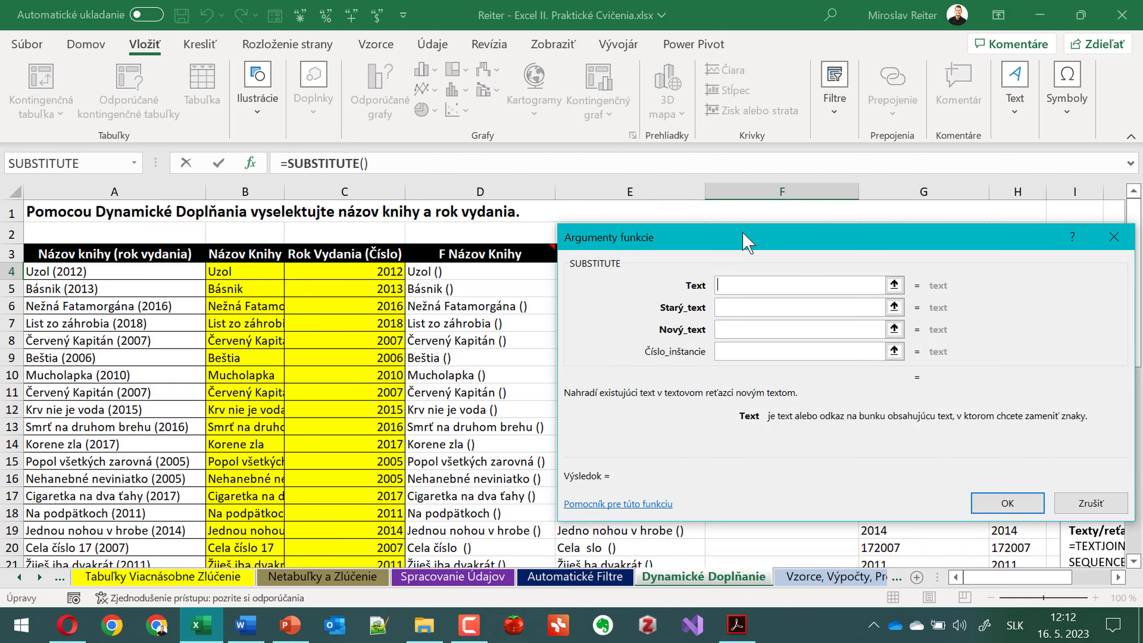
{"action": "left_click_drag", "start_coordinate": [745, 247], "coordinate": [296, 335]}
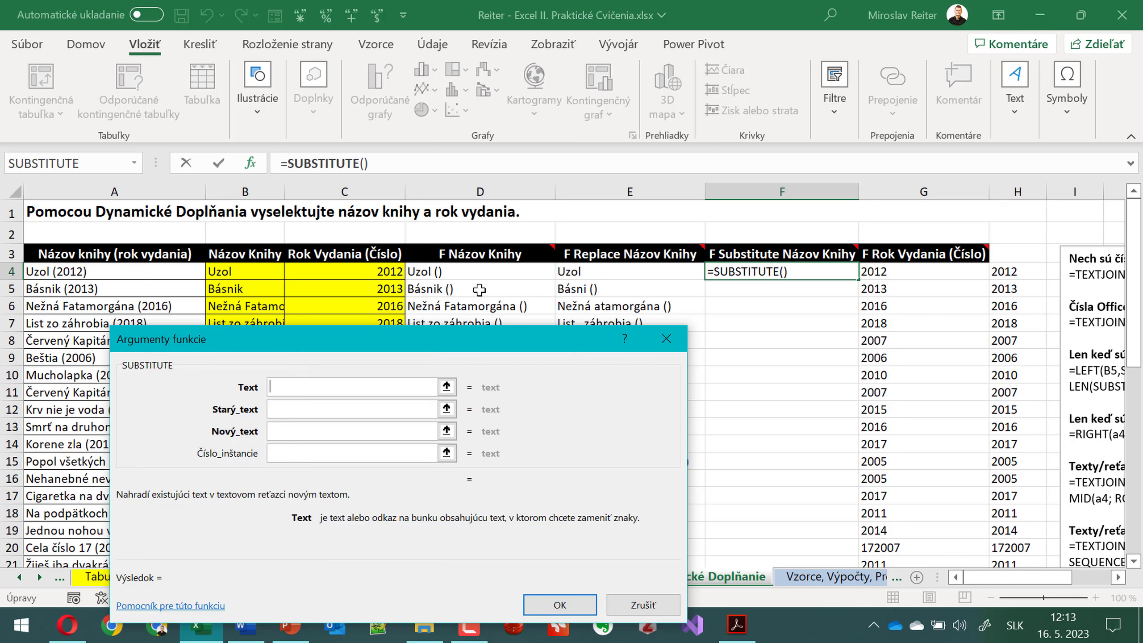
{"action": "left_click", "coordinate": [470, 273]}
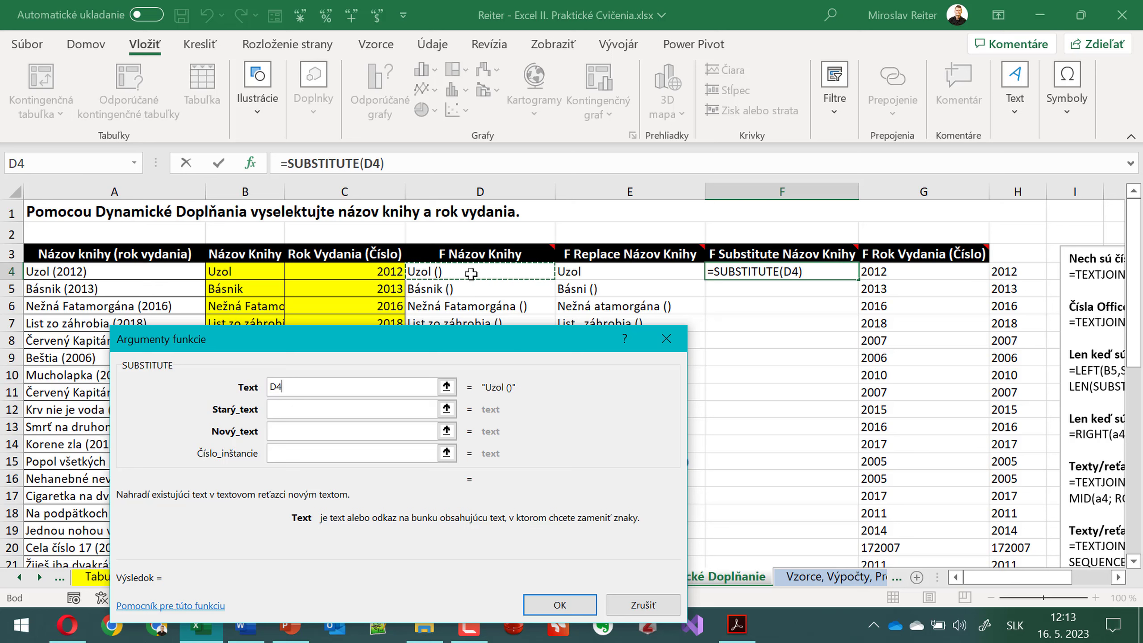
- Set the old text to "()" and confirm SUBSTITUTE with the replacement text left empty
{"action": "left_click", "coordinate": [364, 411]}
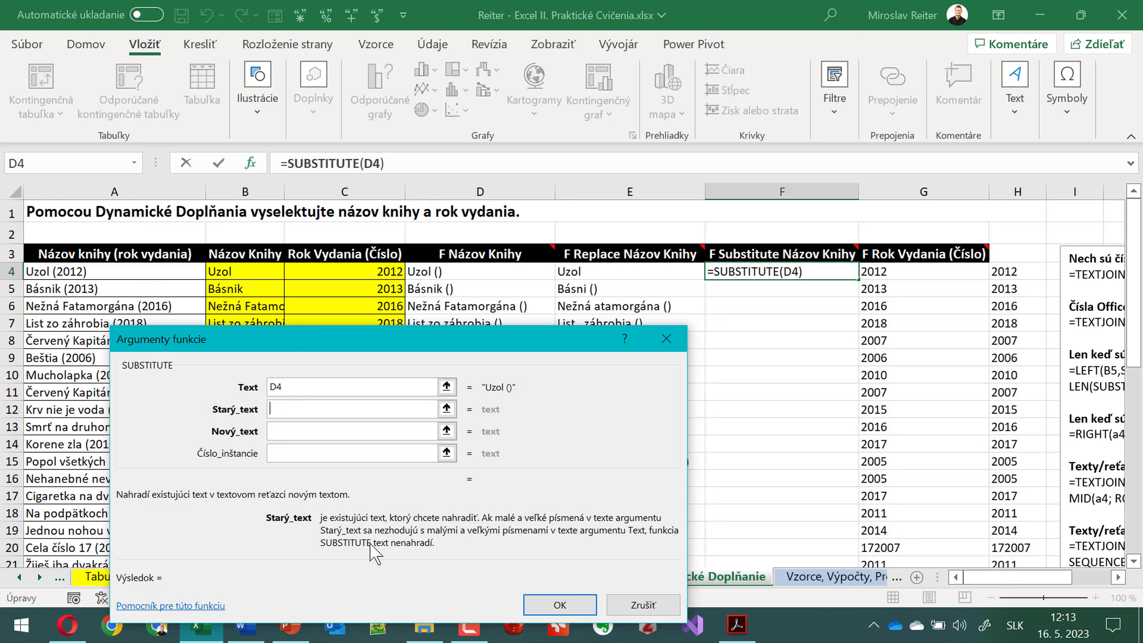
{"action": "type", "text": "!"}
{"action": "key", "text": "BackSpace"}
{"action": "key", "text": "alt+shift"}
{"action": "type", "text": "()"}
{"action": "key", "text": "alt+shift"}
{"action": "left_click", "coordinate": [291, 432]}
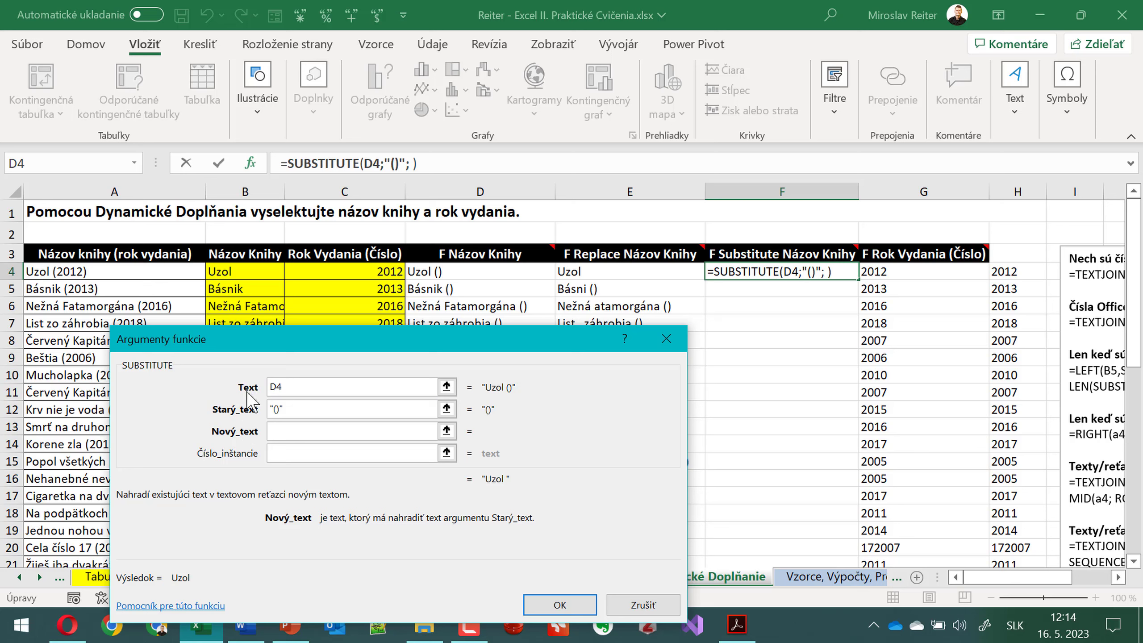
{"action": "left_click", "coordinate": [335, 432]}
{"action": "left_click", "coordinate": [548, 598]}
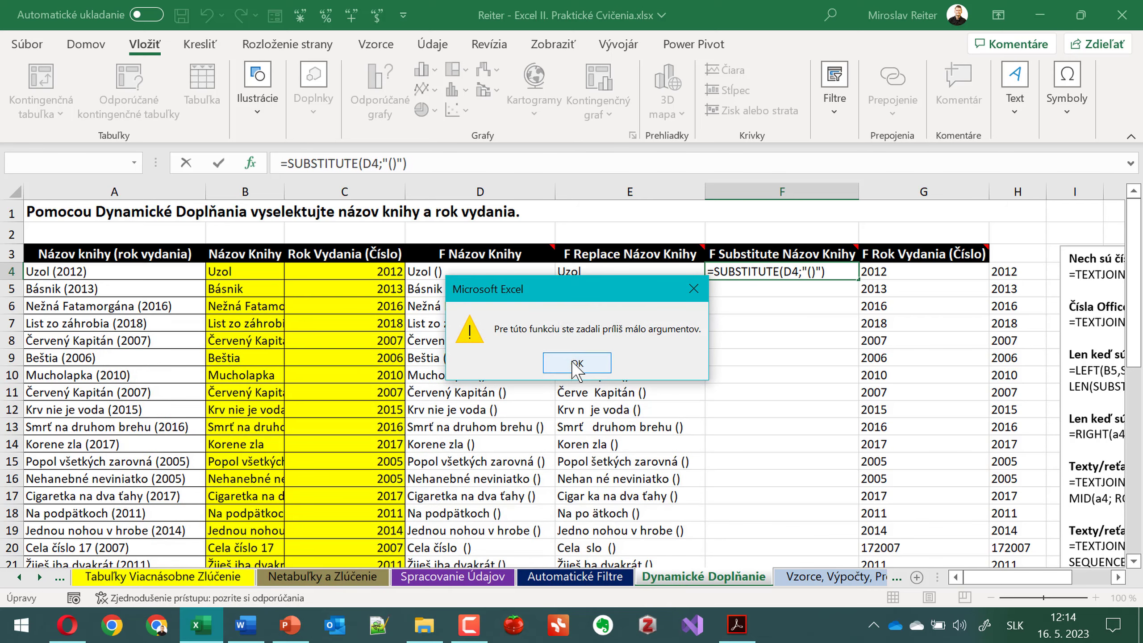
- Complete =SUBSTITUTE(D4;"()";"") with empty replacement text and fill it down column F
{"action": "left_click", "coordinate": [578, 367]}
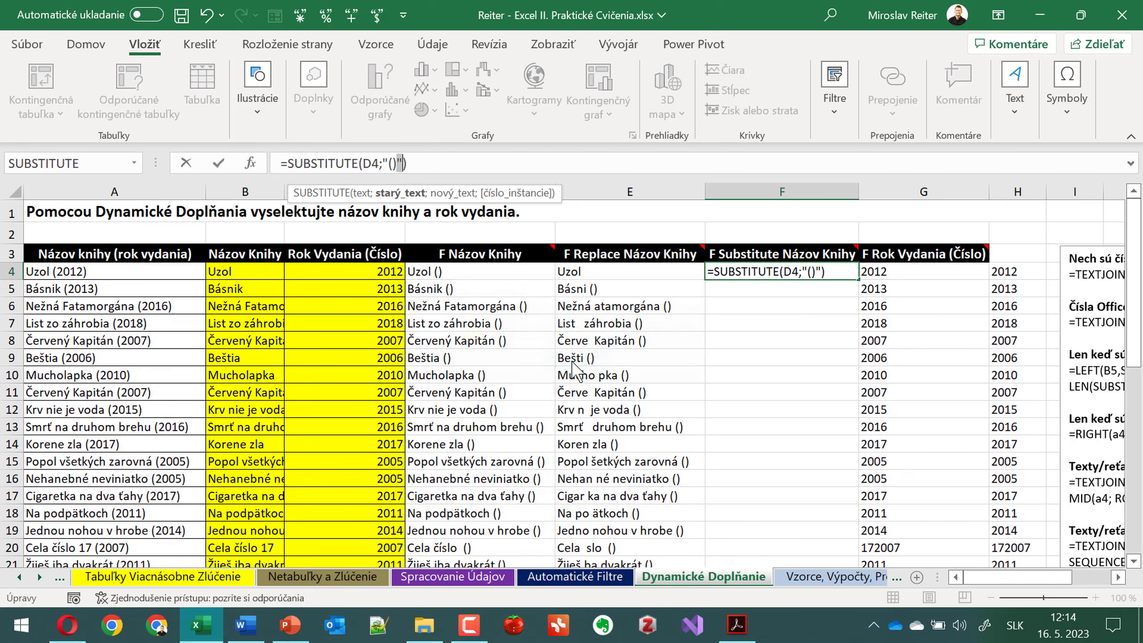
{"action": "left_click", "coordinate": [250, 163]}
{"action": "left_click", "coordinate": [322, 409]}
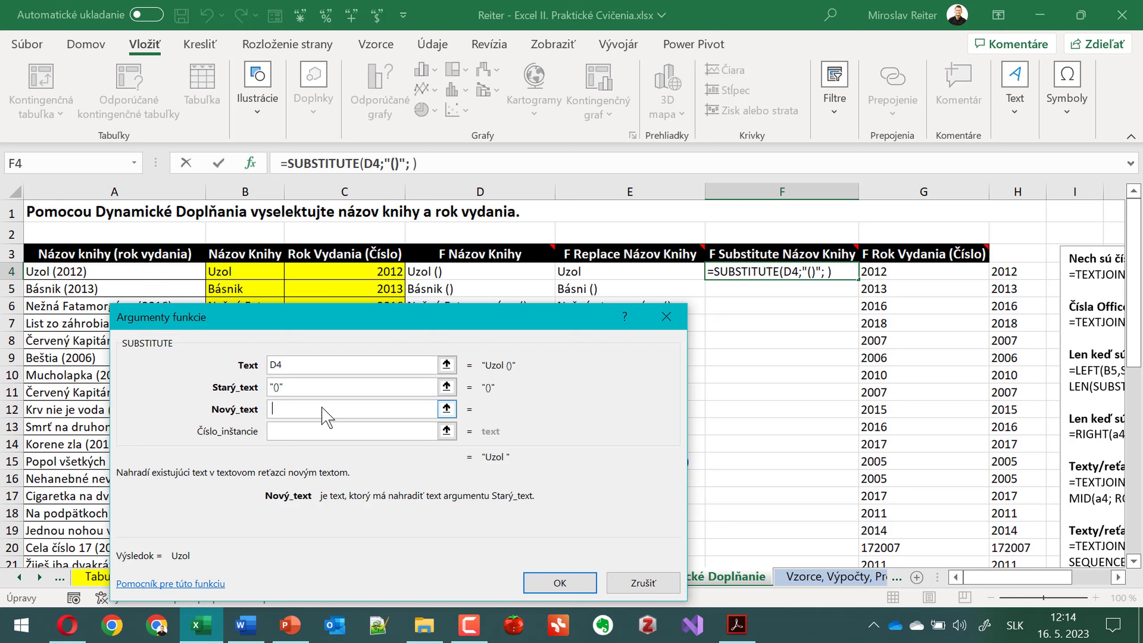
{"action": "key", "text": "BackSpace"}
{"action": "key", "text": "alt+shift"}
{"action": "type", "text": "\"\""}
{"action": "left_click", "coordinate": [554, 584]}
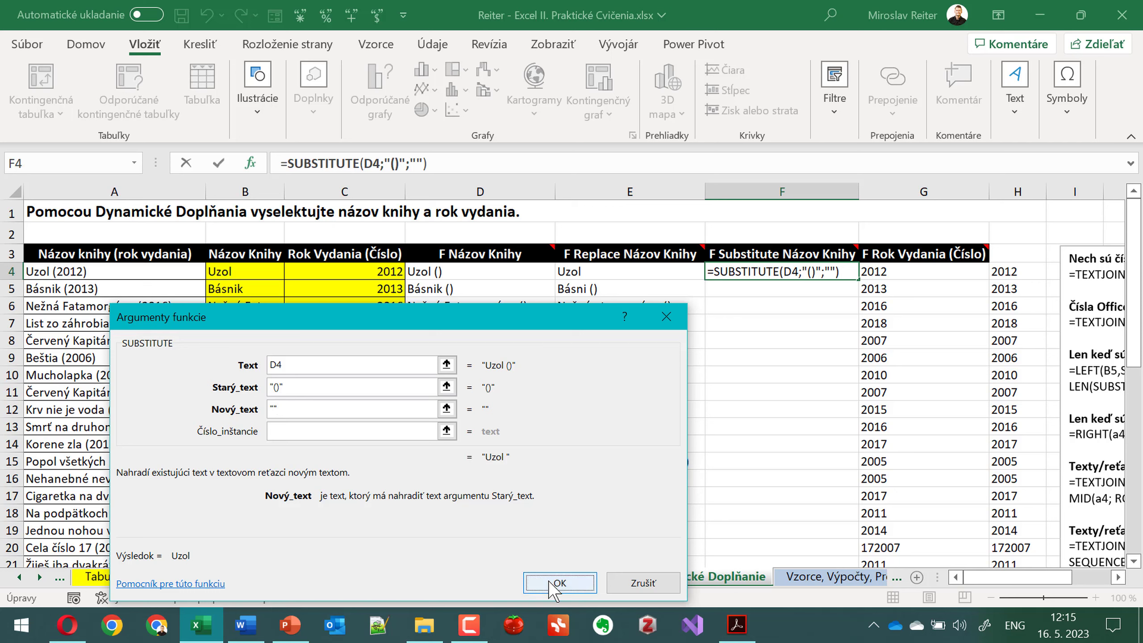
{"action": "double_click", "coordinate": [857, 281]}
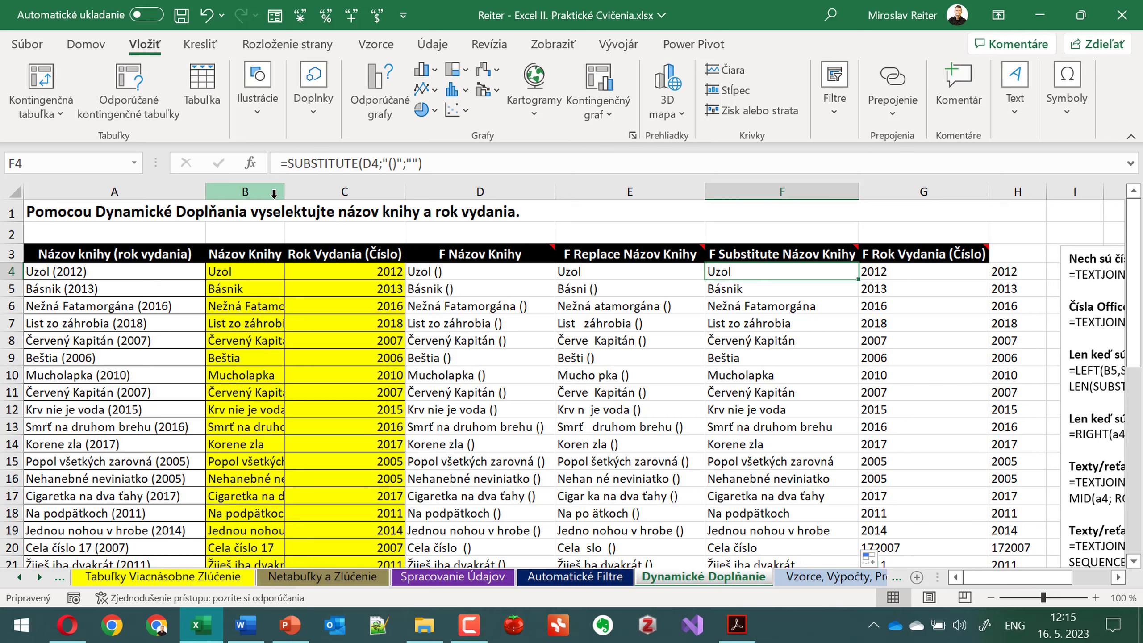
{"action": "left_click", "coordinate": [489, 318]}
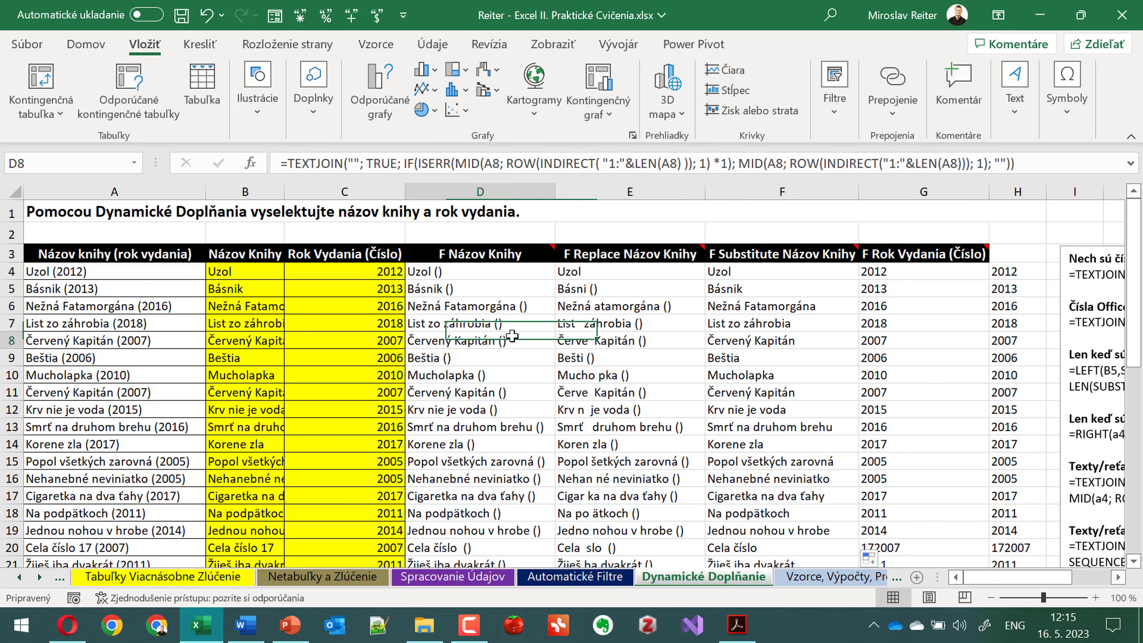
{"action": "left_click", "coordinate": [512, 336]}
{"action": "left_click", "coordinate": [1067, 90]}
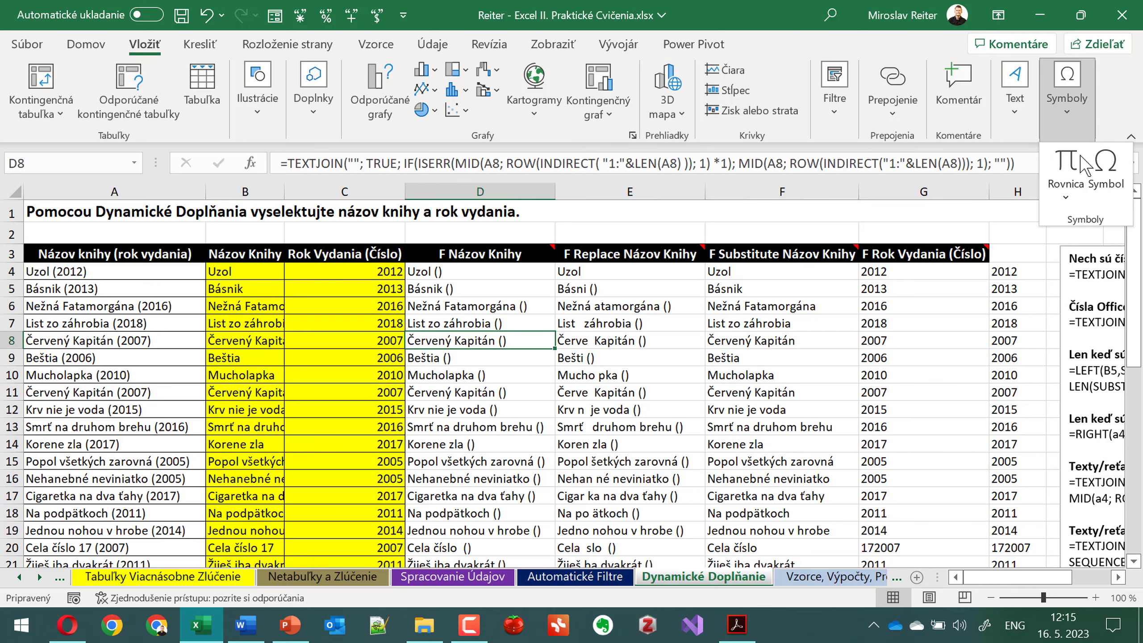
{"action": "left_click", "coordinate": [1106, 180]}
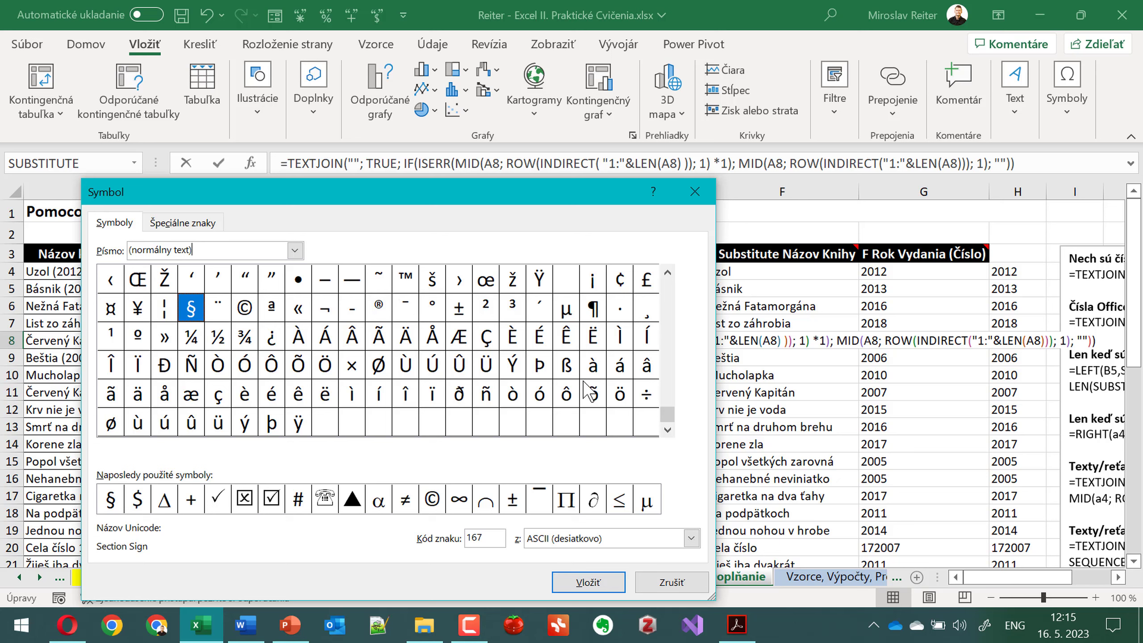
{"action": "left_click_drag", "start_coordinate": [667, 414], "coordinate": [668, 275]}
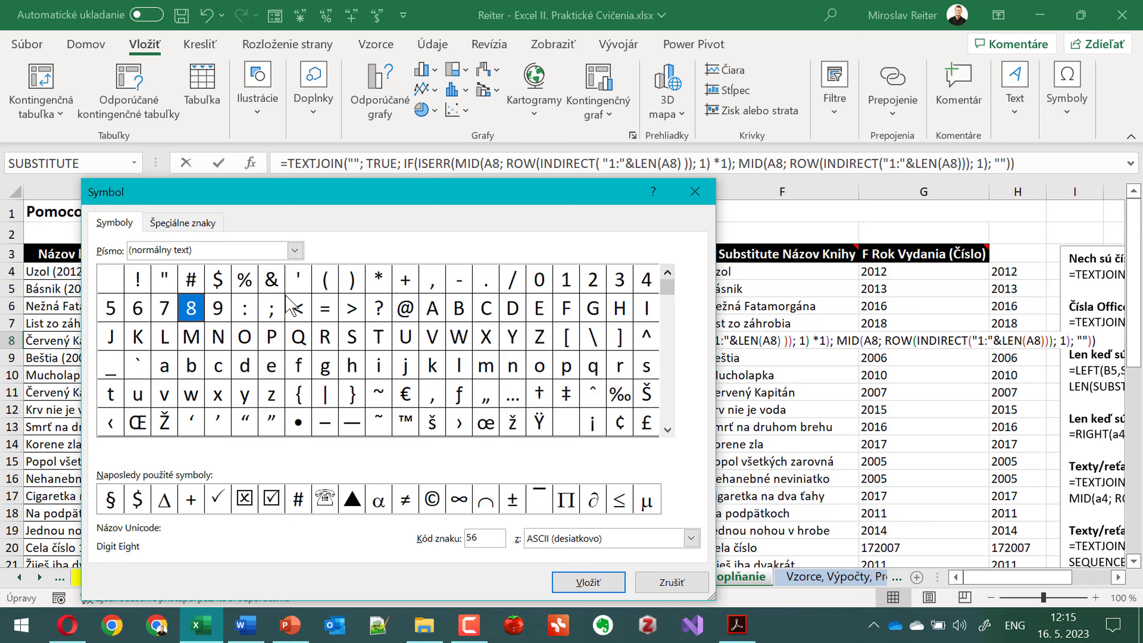
{"action": "left_click", "coordinate": [168, 273]}
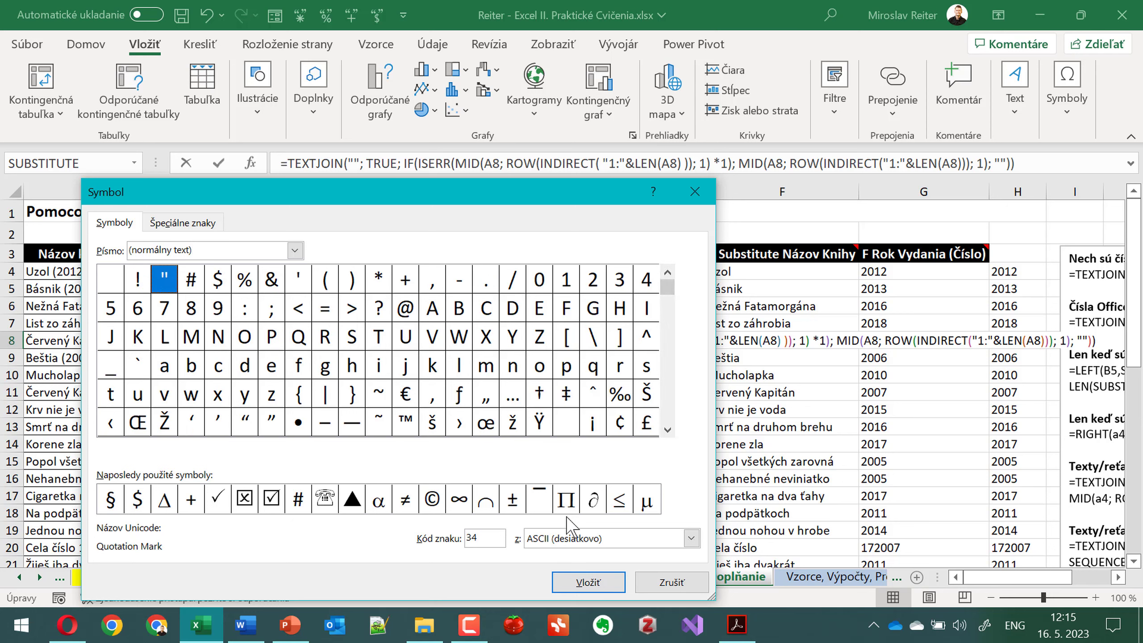
{"action": "left_click", "coordinate": [679, 583]}
{"action": "key", "text": "Escape"}
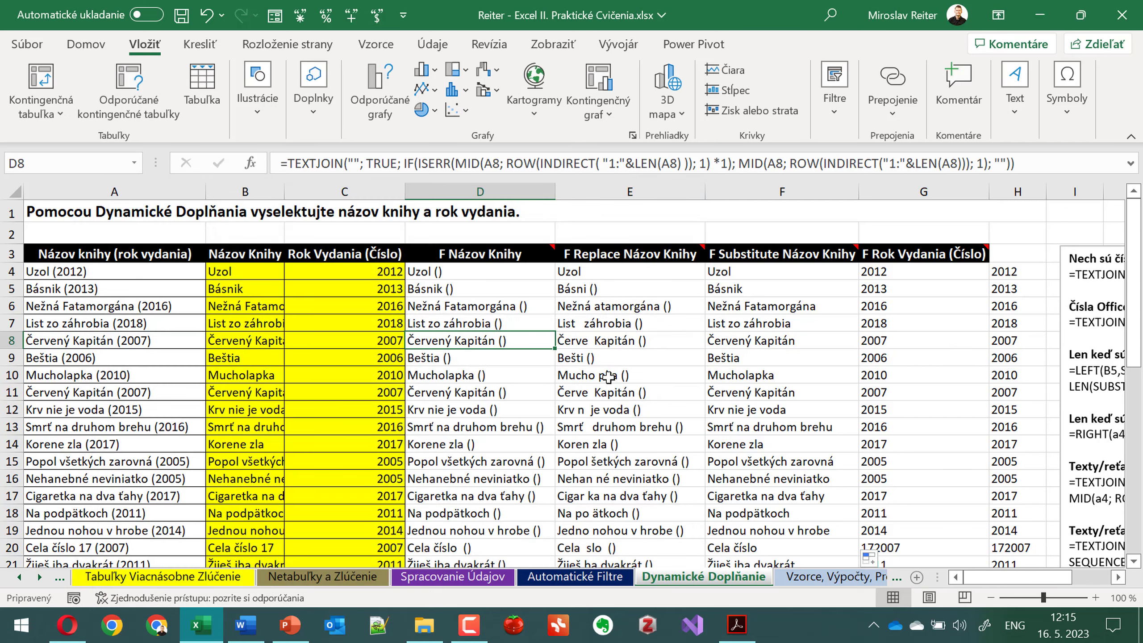
- Scroll right to the empty area at column Y and select cell Y3
{"action": "left_click", "coordinate": [743, 274]}
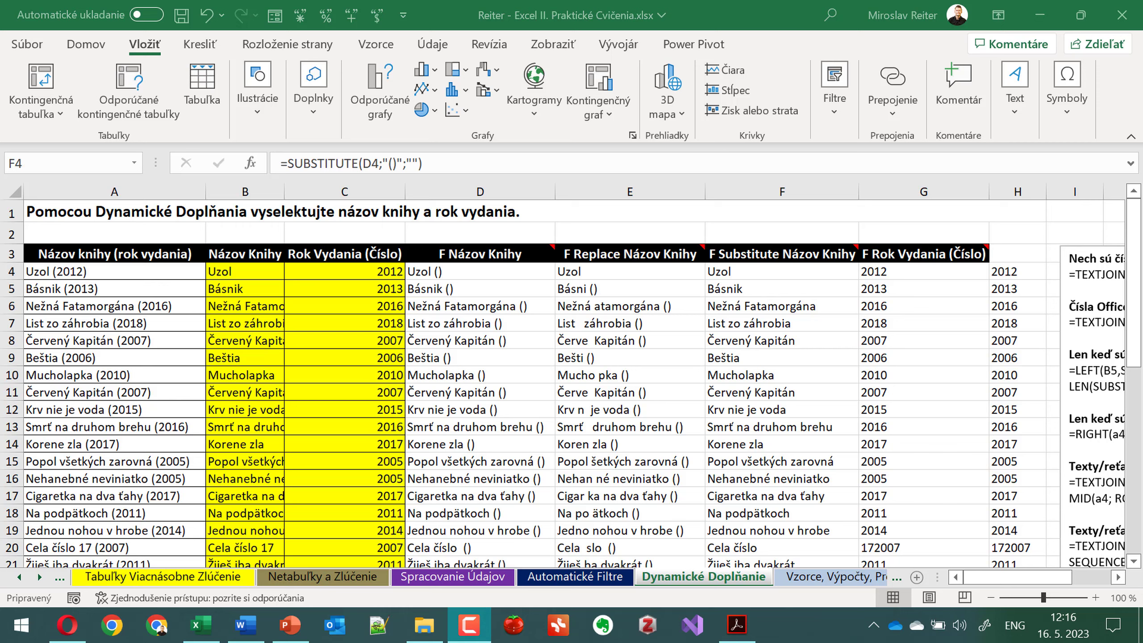
{"action": "left_click", "coordinate": [1119, 577]}
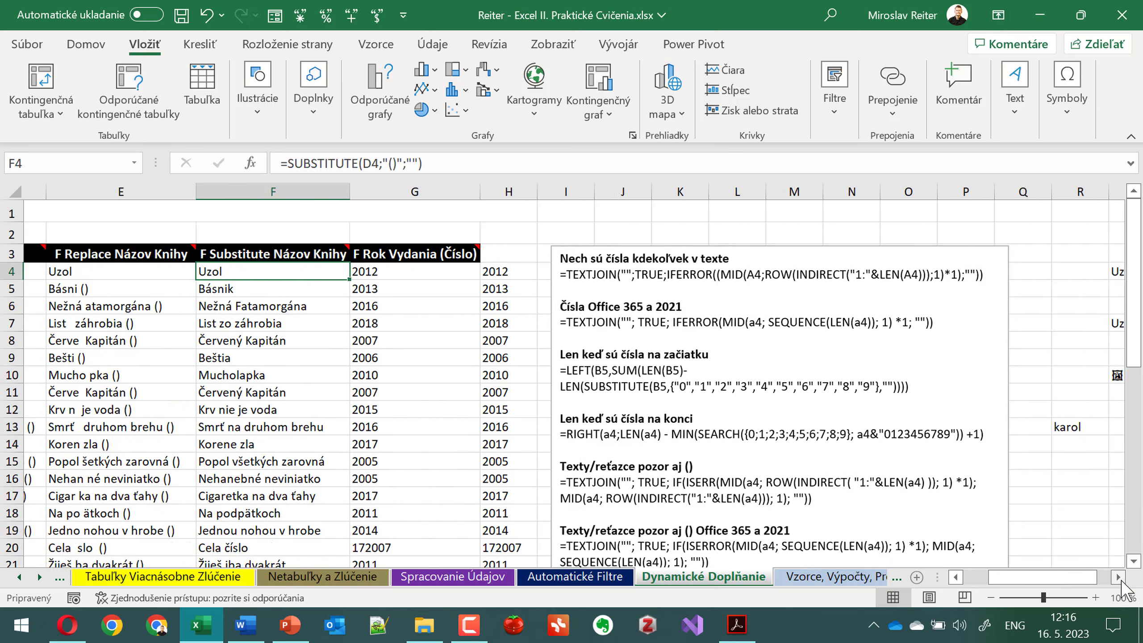
{"action": "left_click", "coordinate": [1119, 578]}
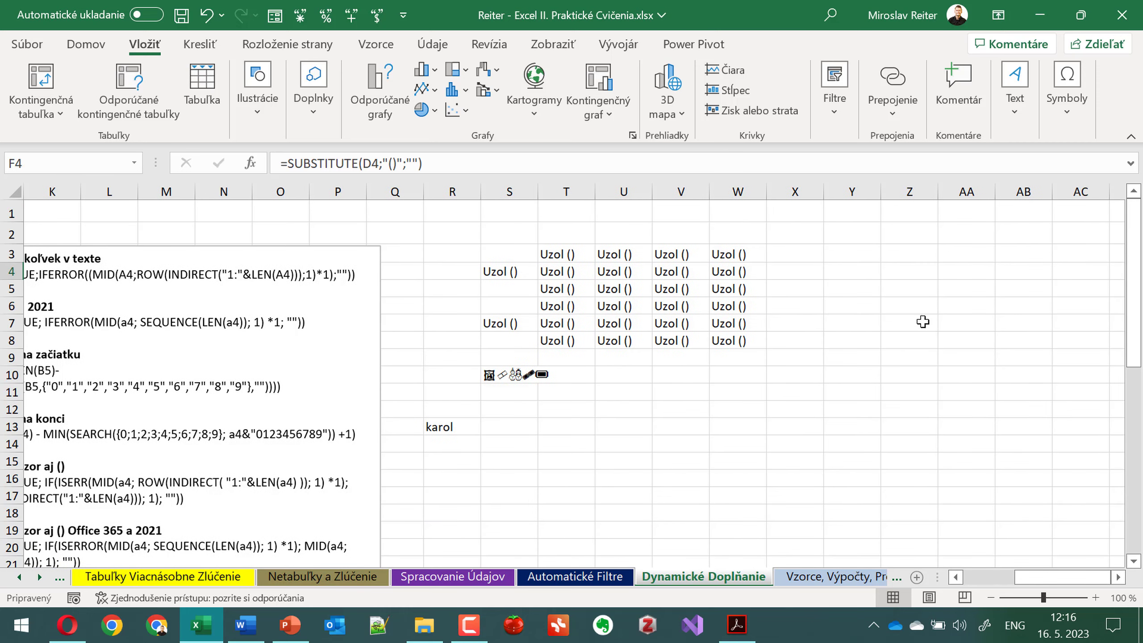
{"action": "left_click", "coordinate": [865, 259]}
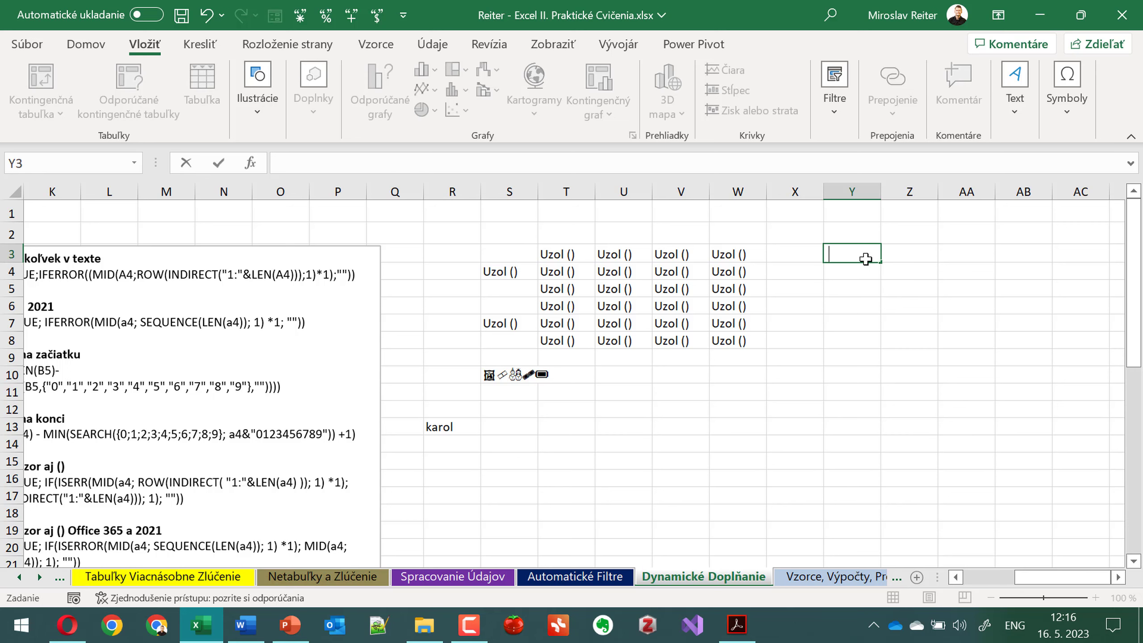
- Enter three sample names padded with extra spaces into Y3, Y4 and Y5
{"action": "type", "text": "Kao"}
{"action": "key", "text": "BackSpace"}
{"action": "type", "text": "rol"}
{"action": "key", "text": "Return"}
{"action": "type", "text": "Ka"}
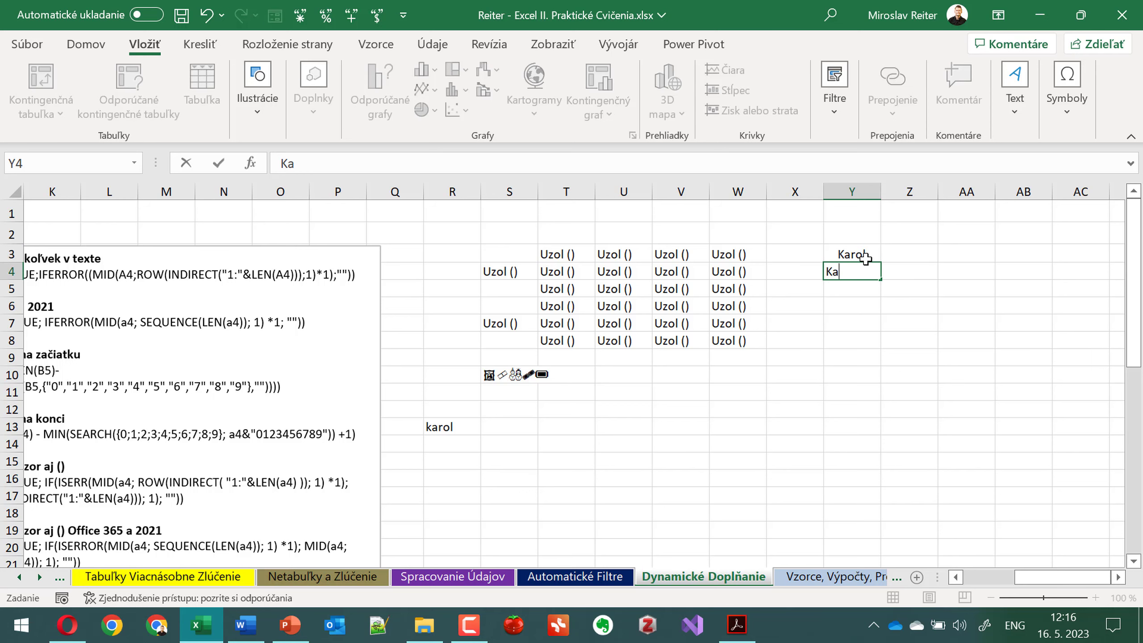
{"action": "type", "text": "rol"}
{"action": "key", "text": "Return"}
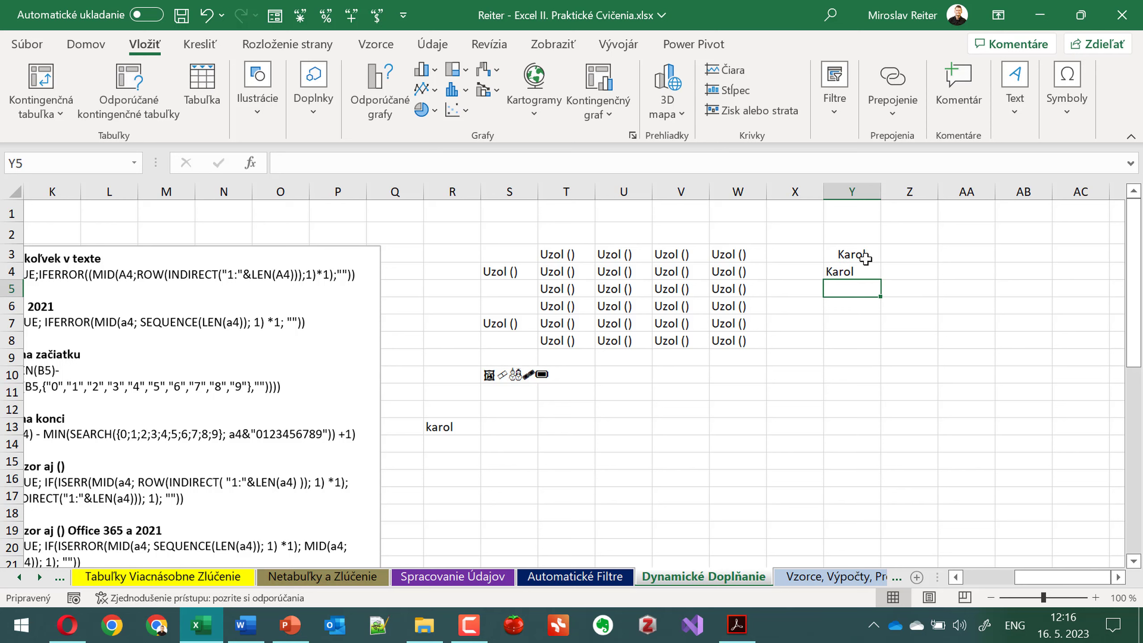
{"action": "type", "text": "Adam "}
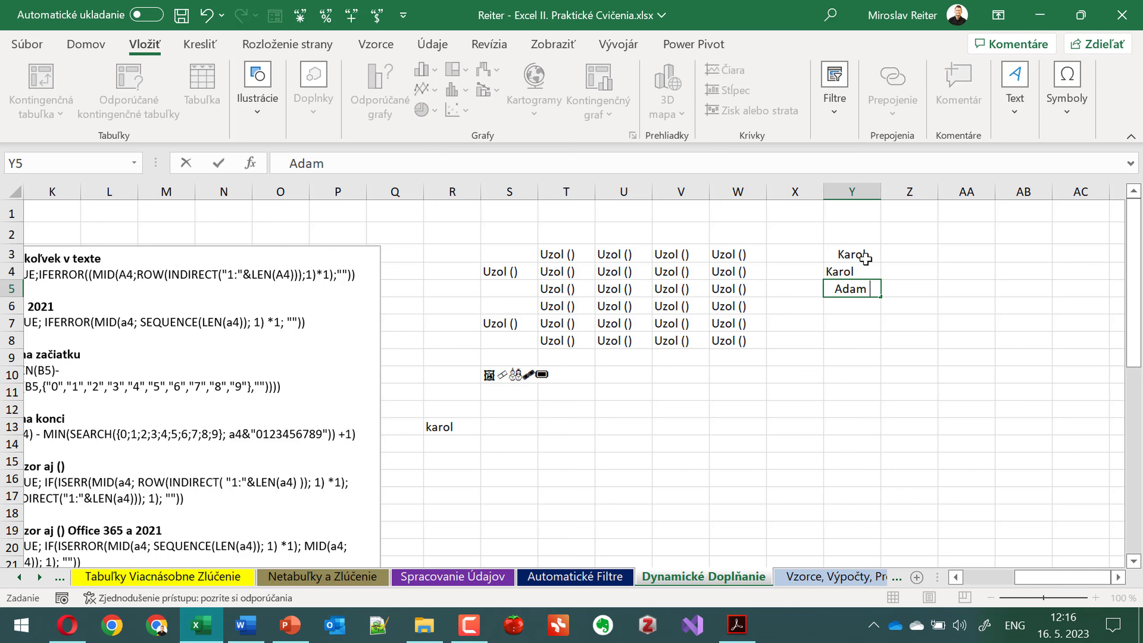
{"action": "type", "text": "  +Sa"}
{"action": "key", "text": "BackSpace"}
{"action": "key", "text": "BackSpace"}
{"action": "key", "text": "BackSpace"}
{"action": "key", "text": "alt+shift"}
{"action": "type", "text": "Šang"}
{"action": "type", "text": "ala"}
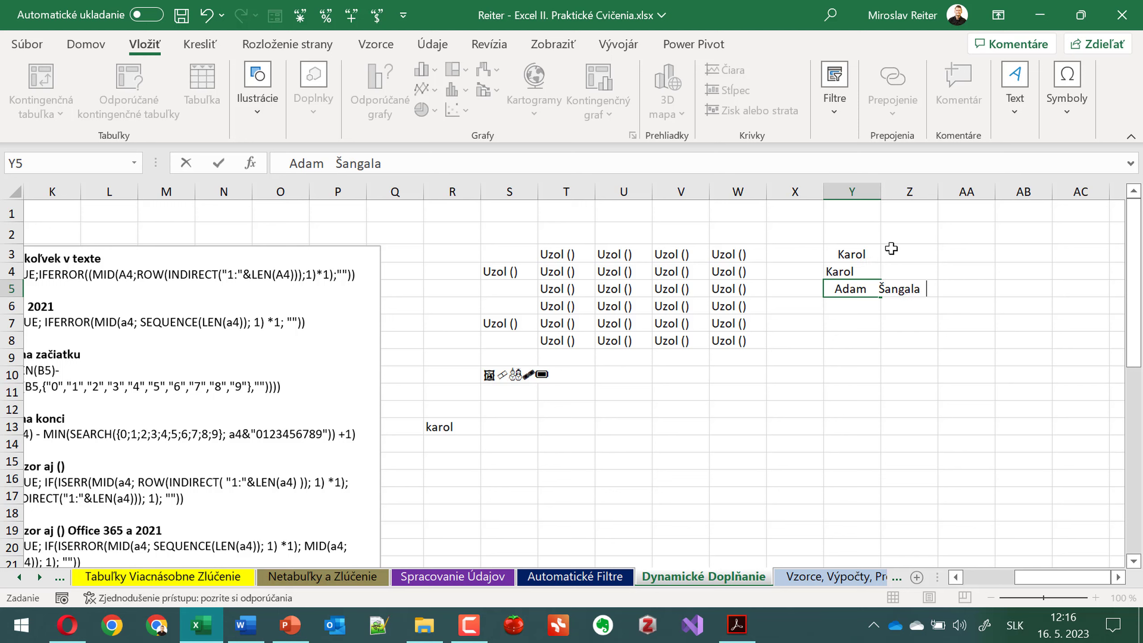
{"action": "key", "text": "ctrl+Return"}
- Autofit column Y to the longest name and check the padded names in Y3 and Y4
{"action": "double_click", "coordinate": [880, 193]}
{"action": "left_click", "coordinate": [995, 322]}
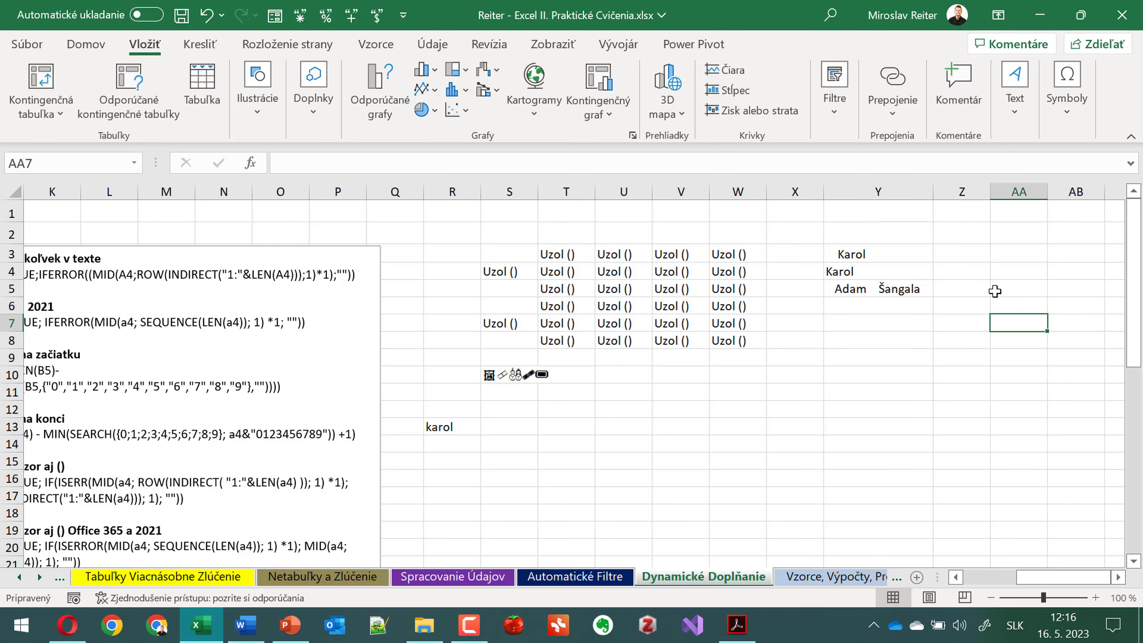
{"action": "left_click", "coordinate": [877, 254]}
{"action": "left_click", "coordinate": [879, 270]}
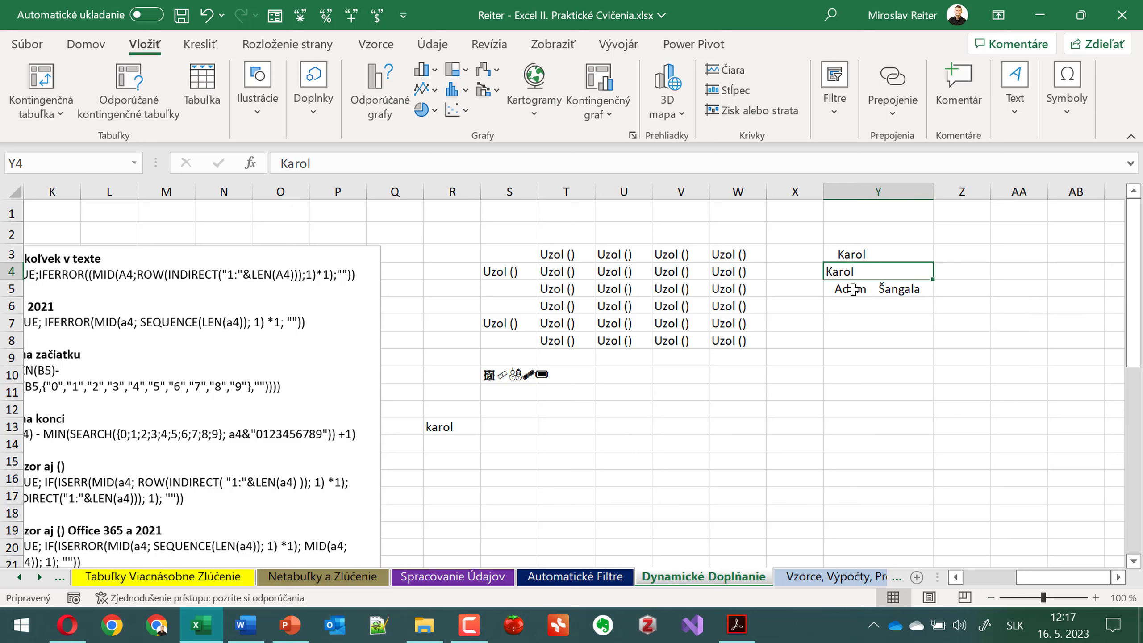
{"action": "left_click", "coordinate": [962, 255]}
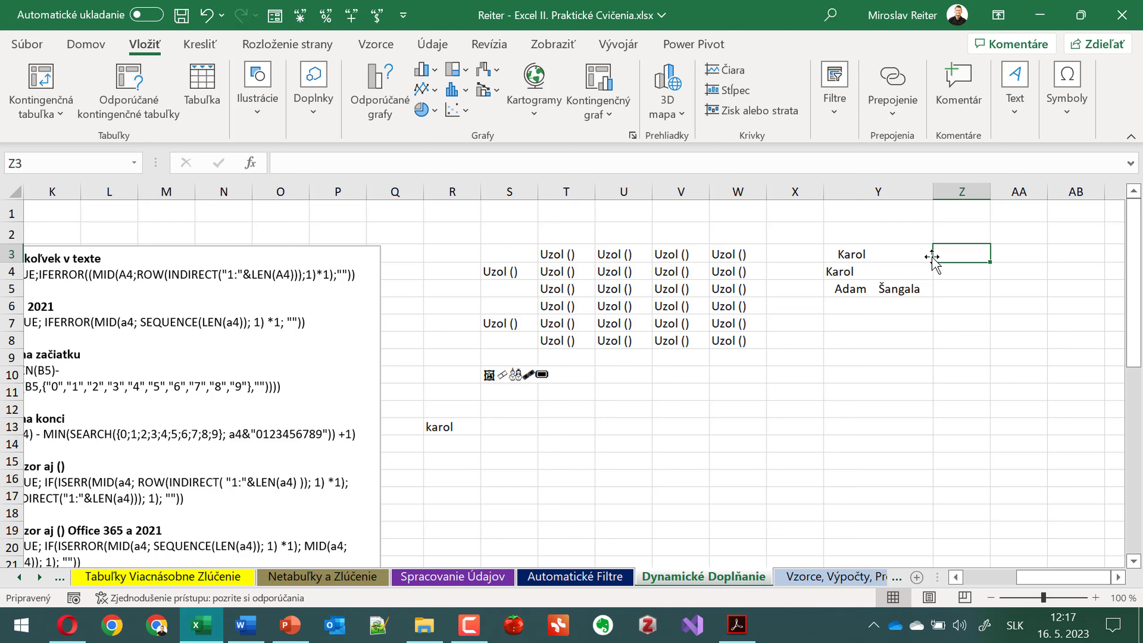
- Start a formula in Z3 by locating TRIM among the text functions
{"action": "key", "text": "ctrl+h"}
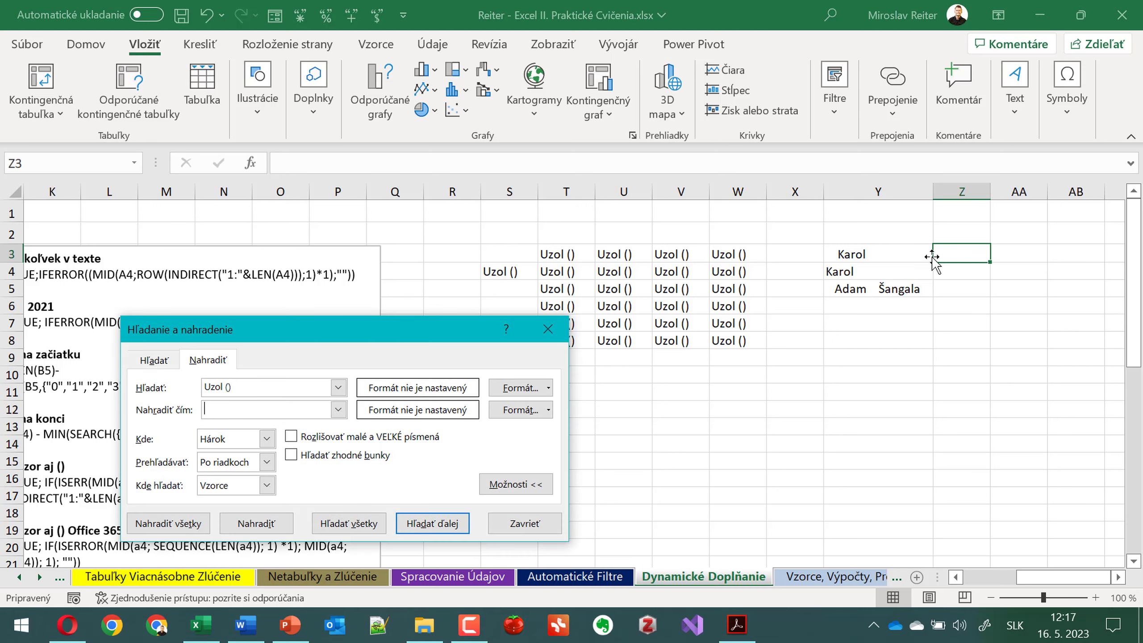
{"action": "key", "text": "Escape"}
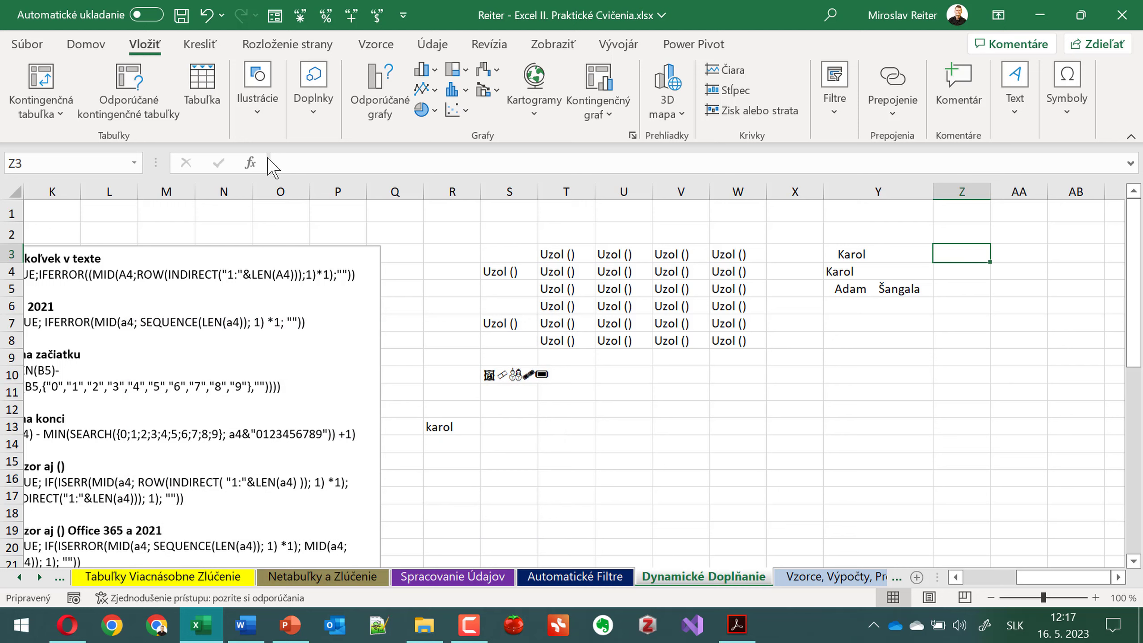
{"action": "left_click", "coordinate": [250, 163]}
{"action": "left_click", "coordinate": [290, 383]}
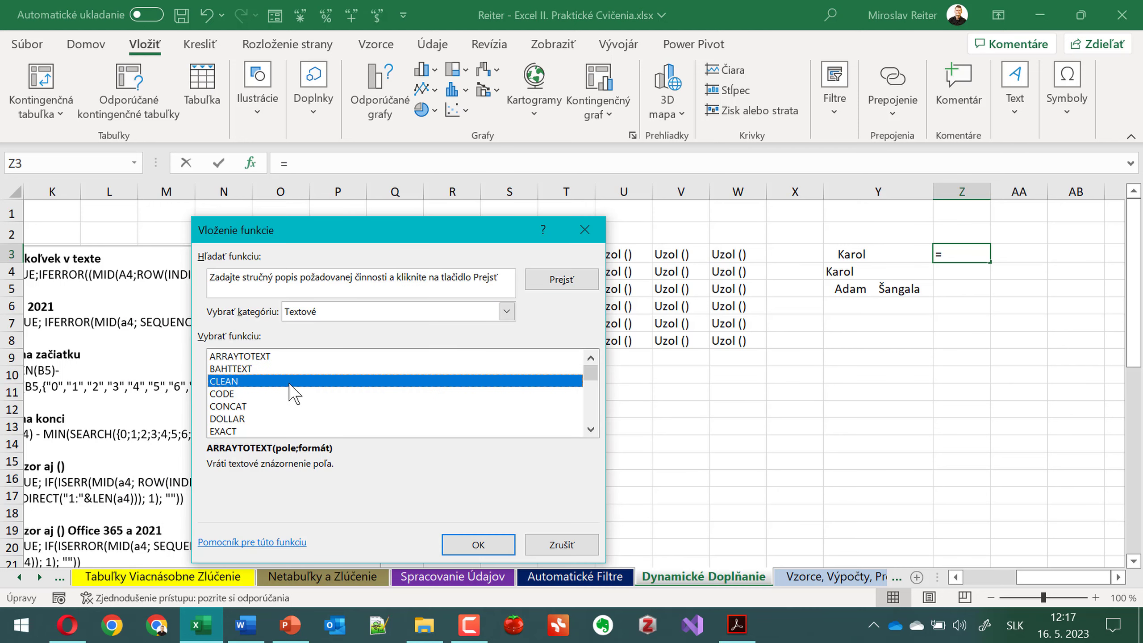
{"action": "type", "text": "tr"}
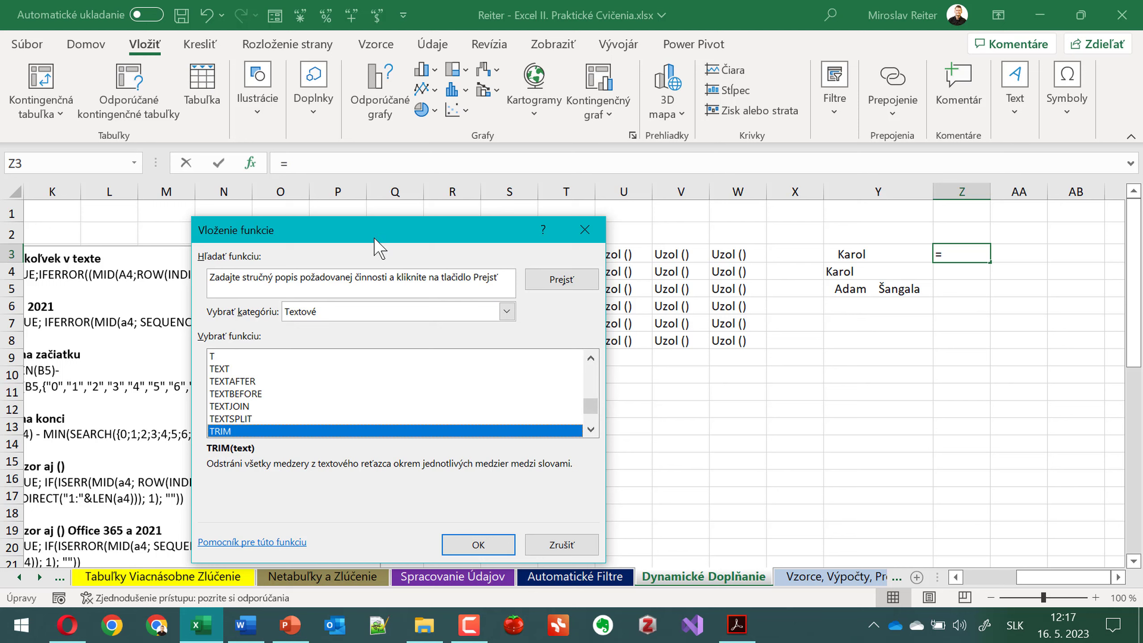
{"action": "left_click_drag", "start_coordinate": [375, 235], "coordinate": [451, 148]}
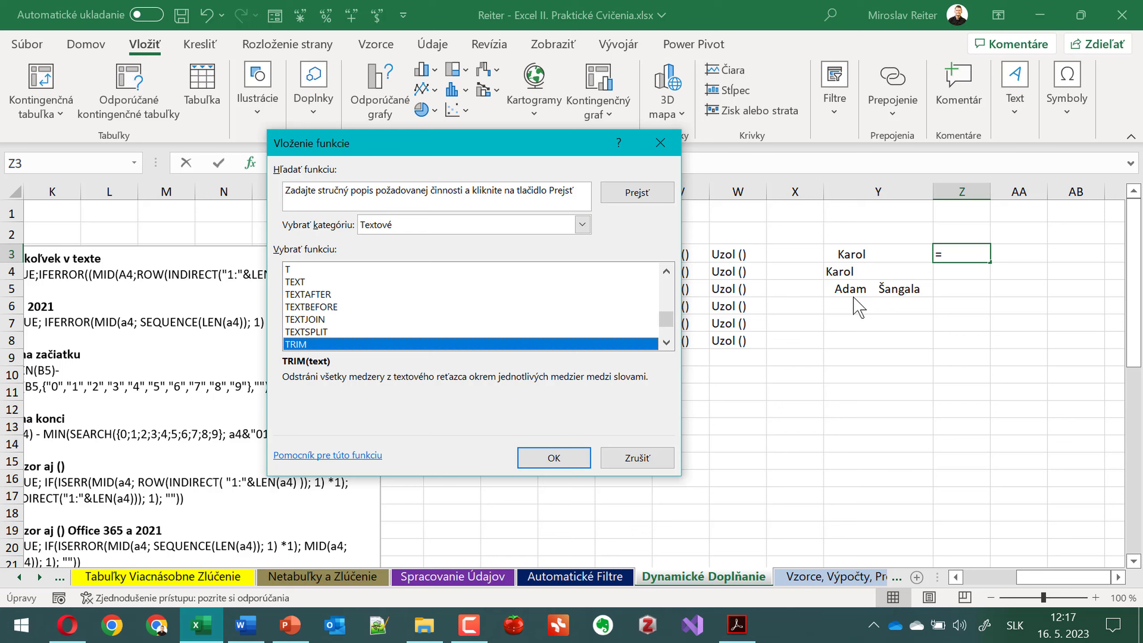
- Enter =TRIM(Y3) in Z3, fill it down to Z5 and autofit column Z
{"action": "left_click", "coordinate": [554, 459]}
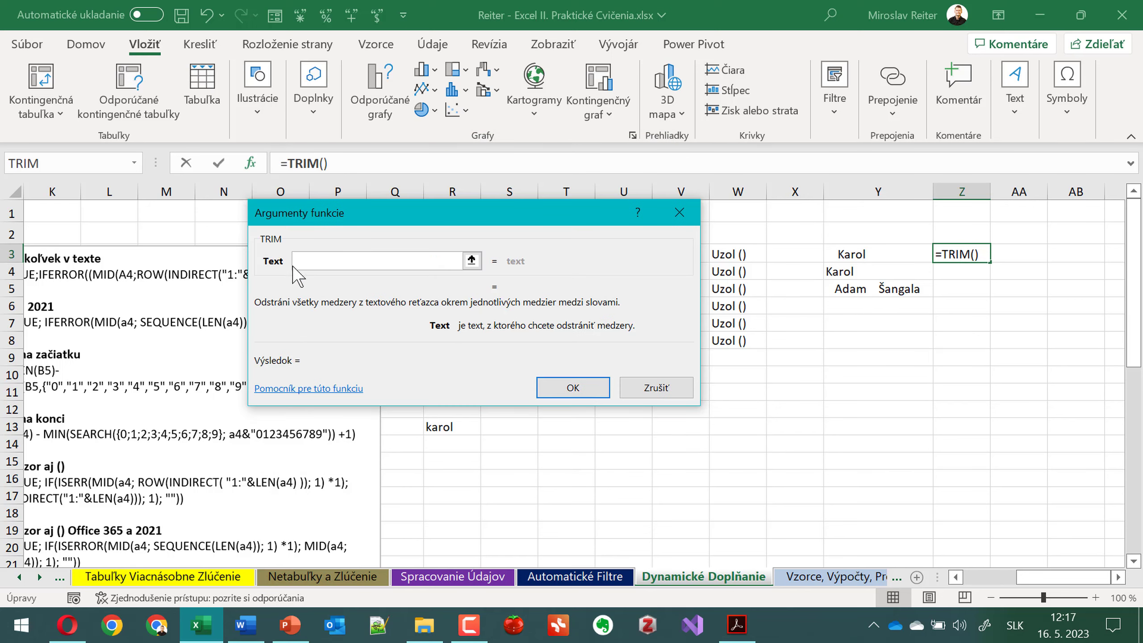
{"action": "left_click", "coordinate": [875, 253]}
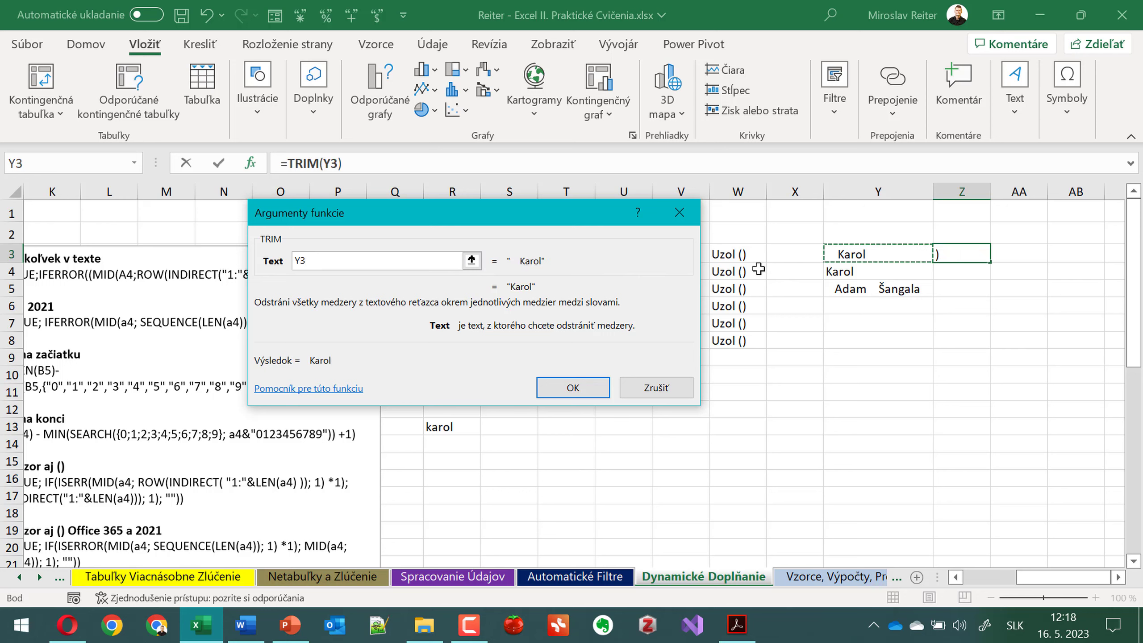
{"action": "left_click", "coordinate": [573, 387]}
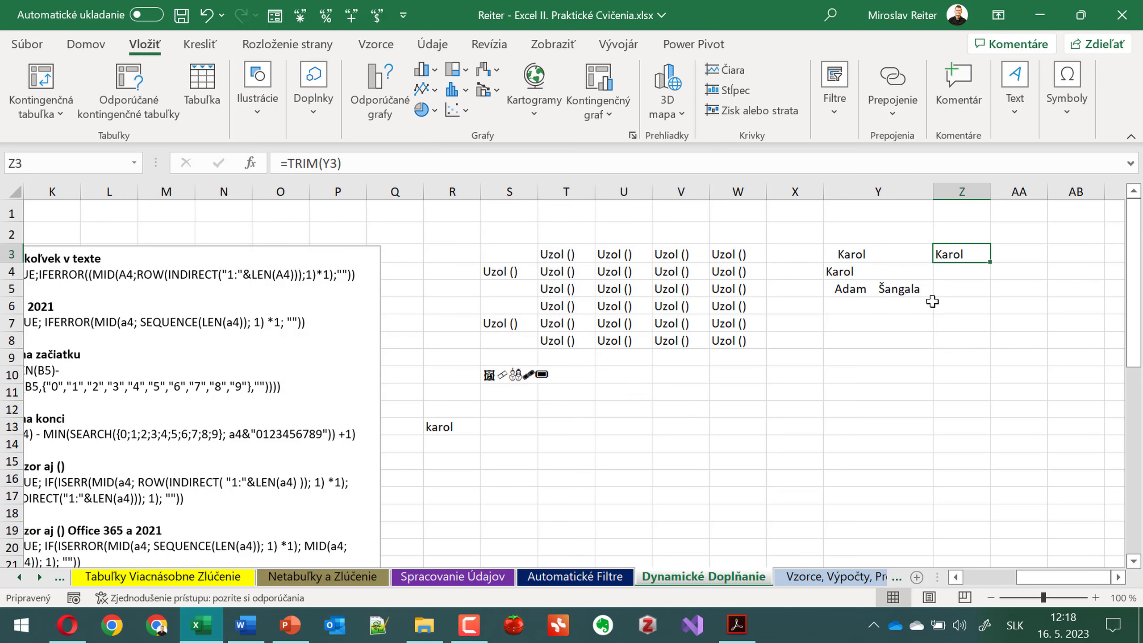
{"action": "double_click", "coordinate": [990, 261]}
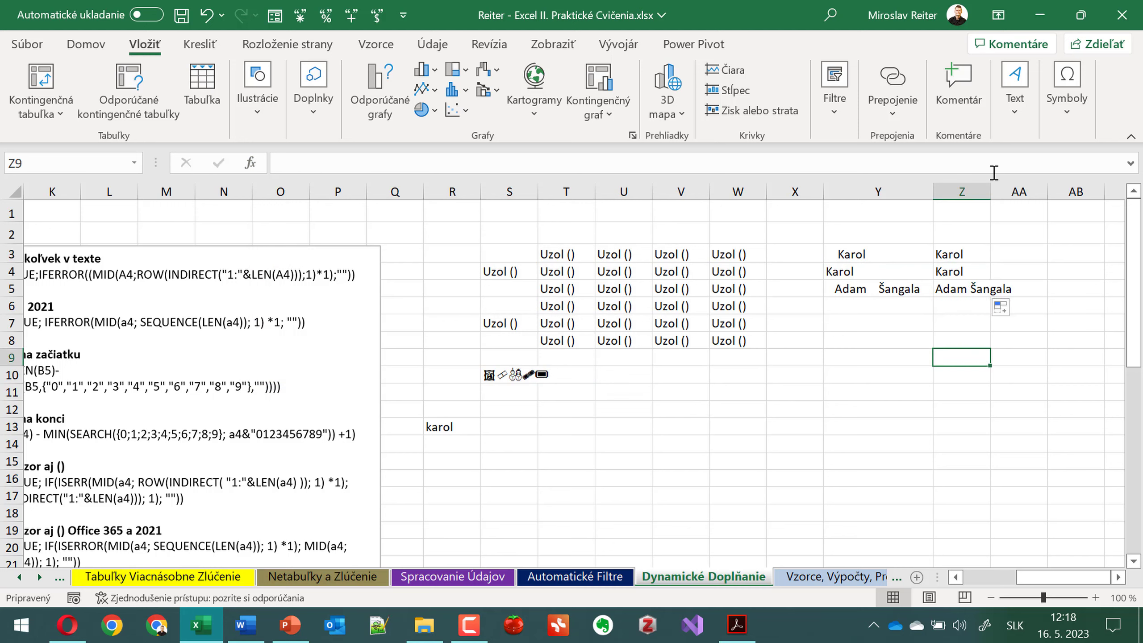
{"action": "double_click", "coordinate": [990, 191]}
{"action": "left_click", "coordinate": [983, 270]}
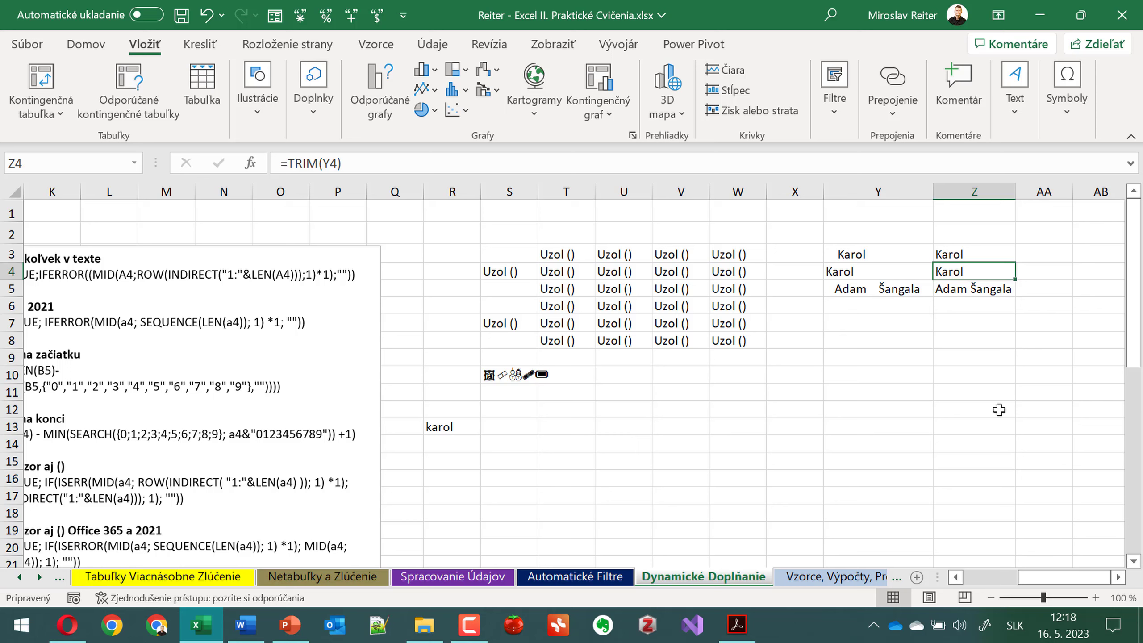
- Type a sample first name into cell Y9
{"action": "left_click", "coordinate": [884, 361]}
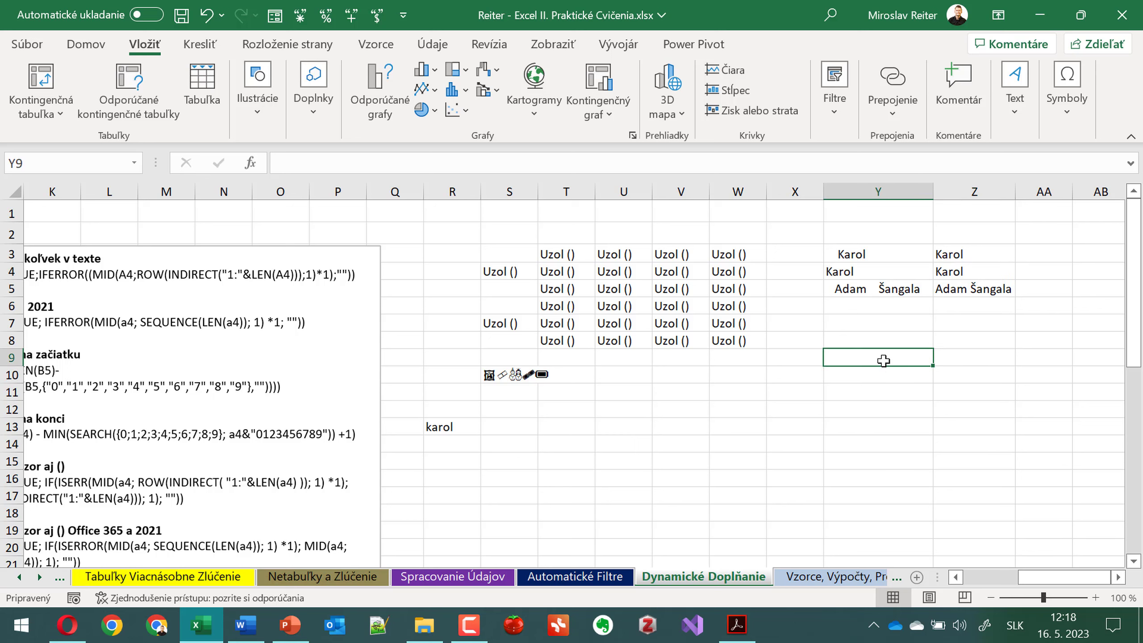
{"action": "type", "text": "Karol"}
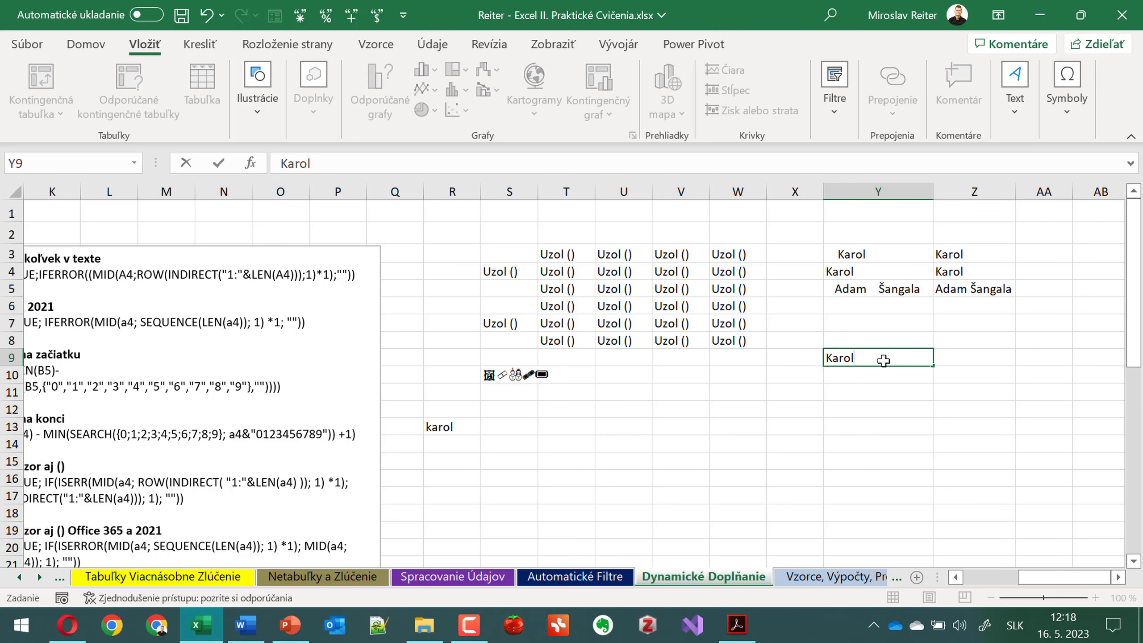
{"action": "left_click", "coordinate": [874, 418]}
{"action": "left_click", "coordinate": [857, 360]}
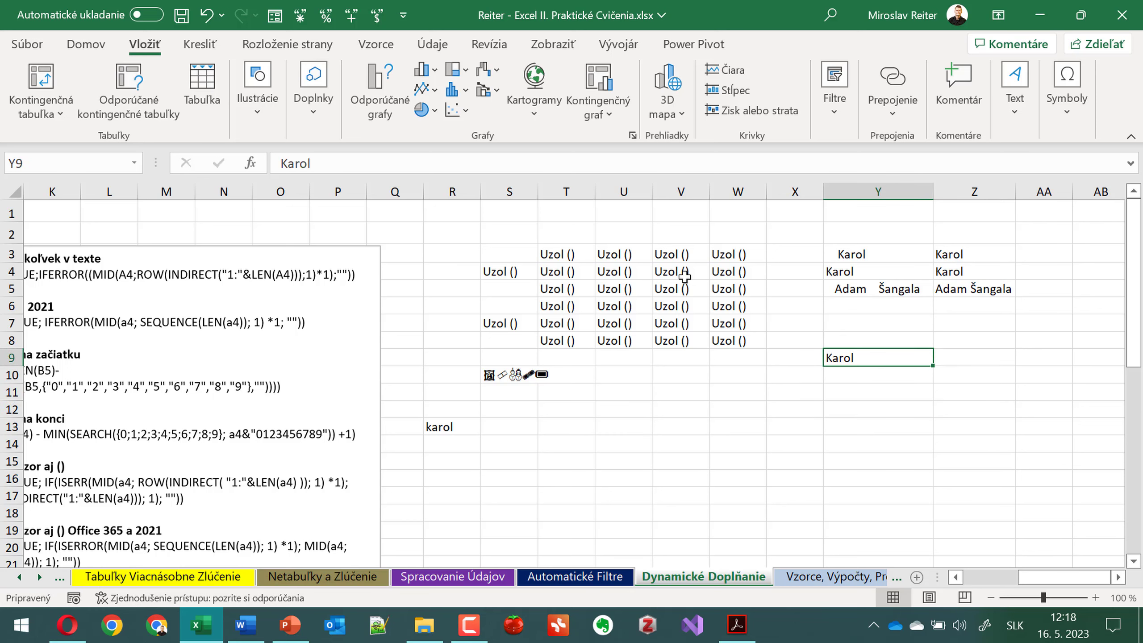
- Try centre, right and left alignment on Y9, then indent it three steps and remove the indent
{"action": "left_click", "coordinate": [97, 46]}
{"action": "left_click", "coordinate": [317, 106]}
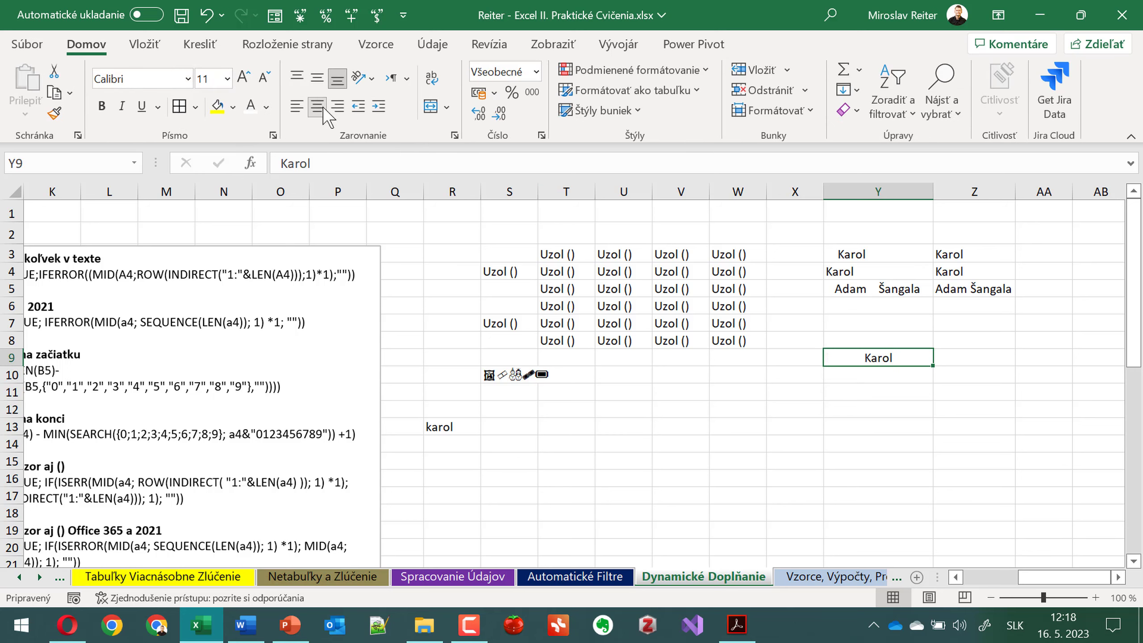
{"action": "left_click", "coordinate": [336, 107]}
{"action": "left_click", "coordinate": [296, 106]}
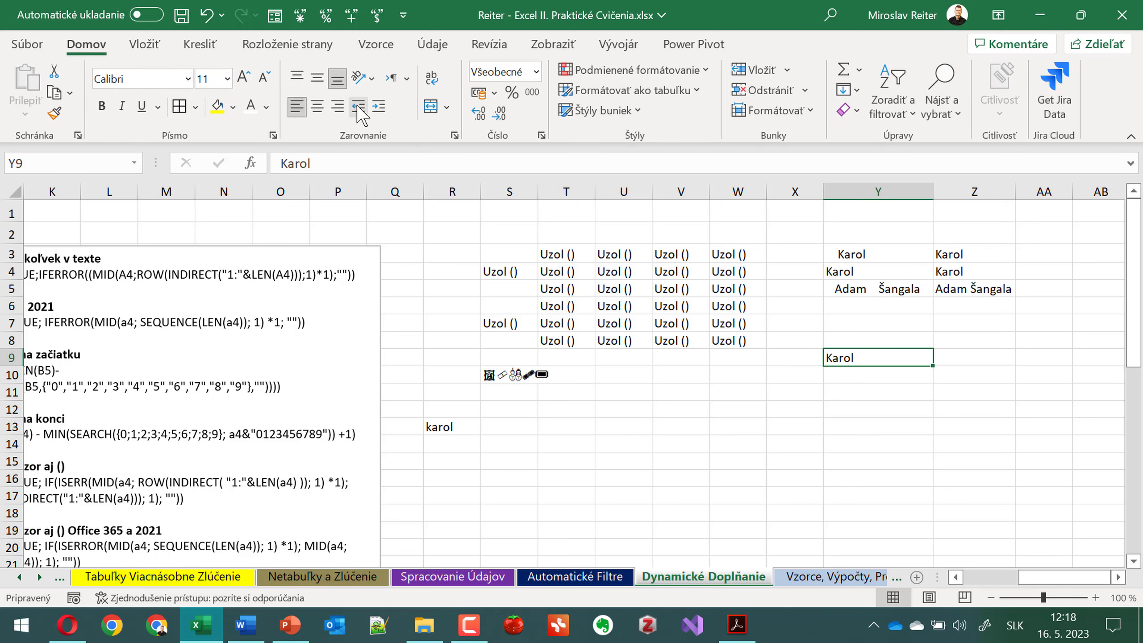
{"action": "left_click", "coordinate": [380, 108]}
{"action": "left_click", "coordinate": [379, 106]}
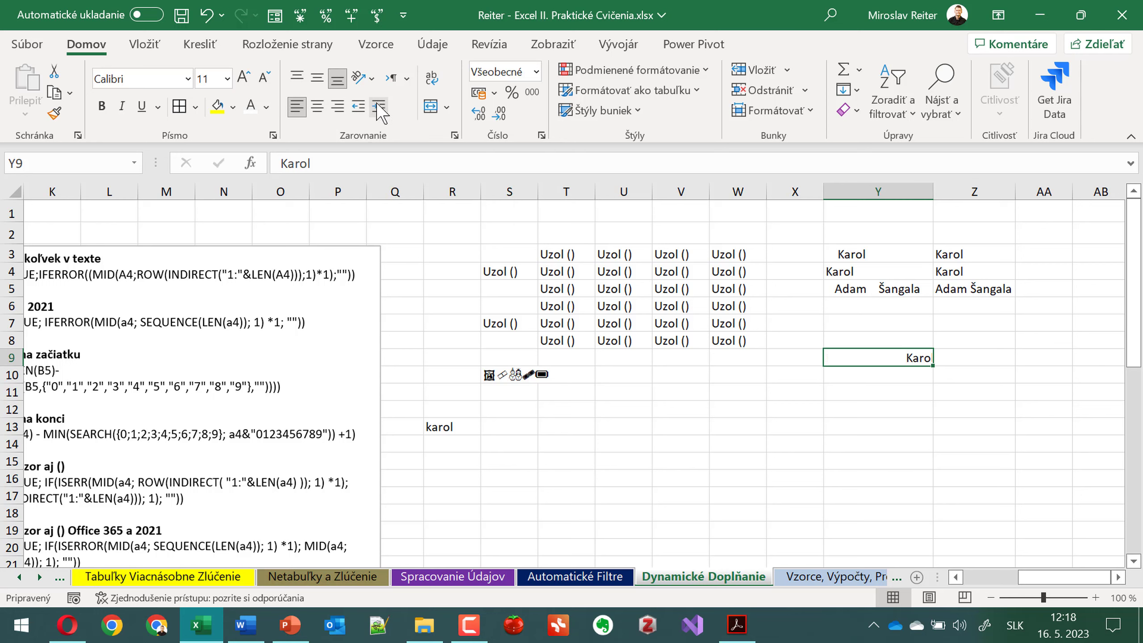
{"action": "left_click", "coordinate": [378, 107]}
{"action": "left_click", "coordinate": [358, 107]}
{"action": "left_click", "coordinate": [359, 107]}
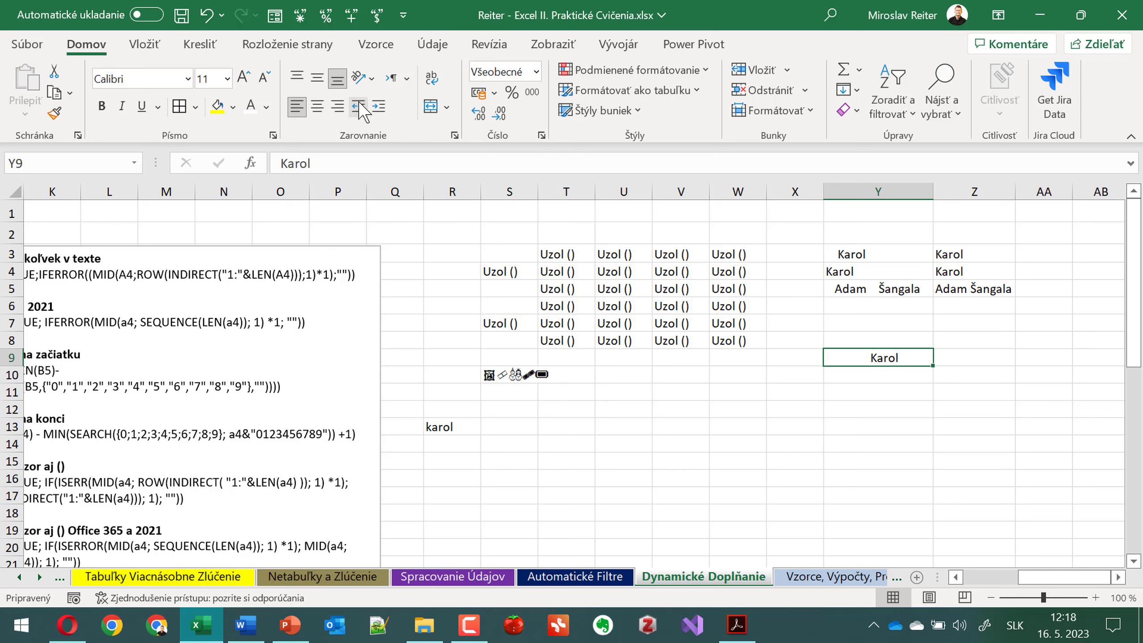
{"action": "left_click", "coordinate": [358, 107]}
{"action": "left_click", "coordinate": [358, 107]}
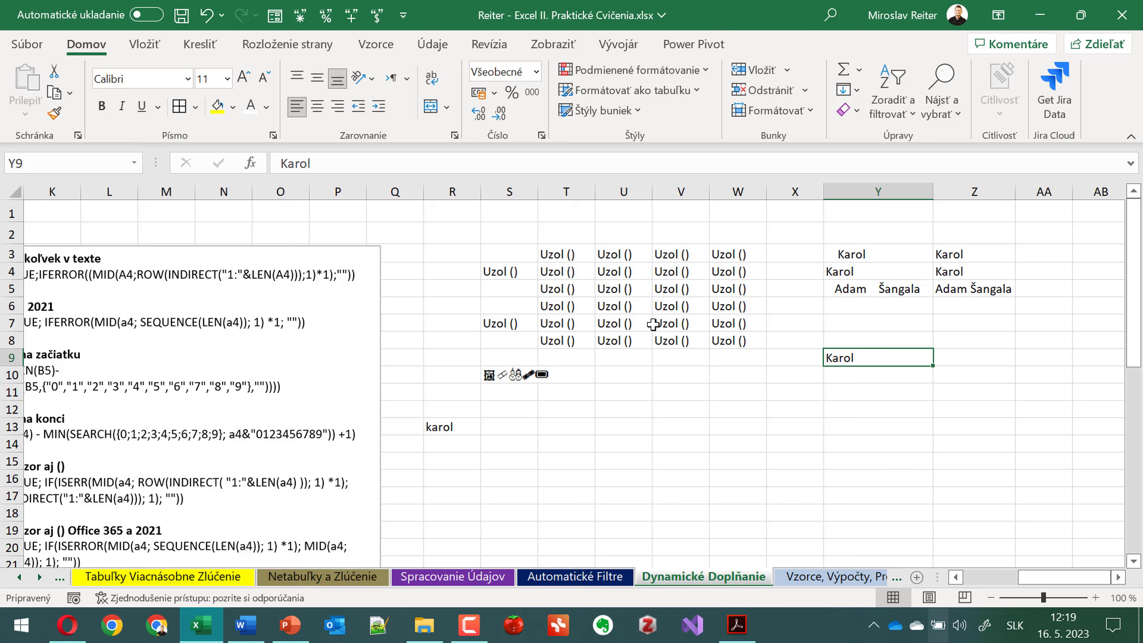
- Repeat the alignment and indent tests on Y9, ending left-aligned with no indent
{"action": "left_click", "coordinate": [318, 106]}
{"action": "left_click", "coordinate": [338, 106]}
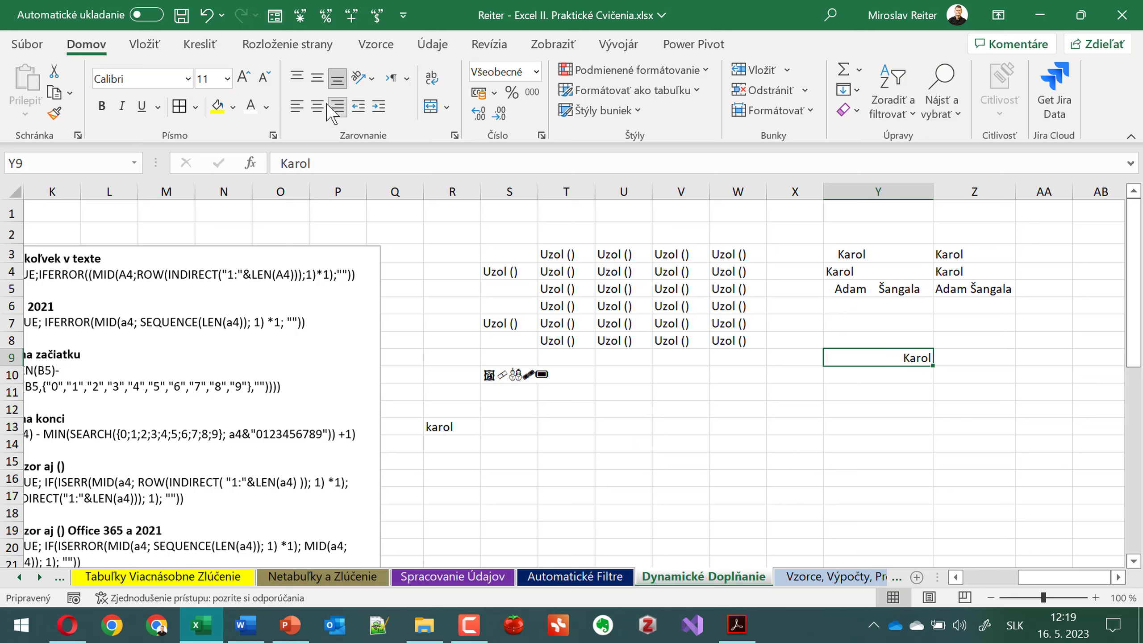
{"action": "left_click", "coordinate": [297, 106]}
{"action": "left_click", "coordinate": [378, 106]}
{"action": "left_click", "coordinate": [377, 107]}
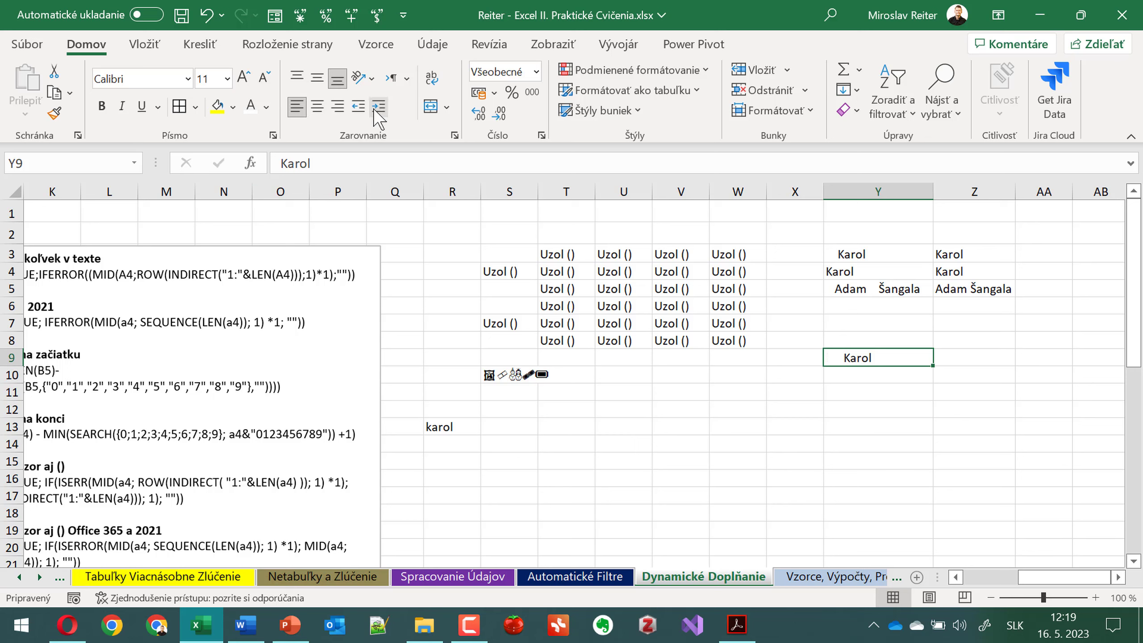
{"action": "left_click", "coordinate": [378, 106]}
{"action": "left_click", "coordinate": [377, 106]}
{"action": "left_click", "coordinate": [378, 106]}
{"action": "left_click", "coordinate": [377, 107]}
{"action": "left_click", "coordinate": [358, 106]}
{"action": "left_click", "coordinate": [359, 106]}
{"action": "left_click", "coordinate": [358, 106]}
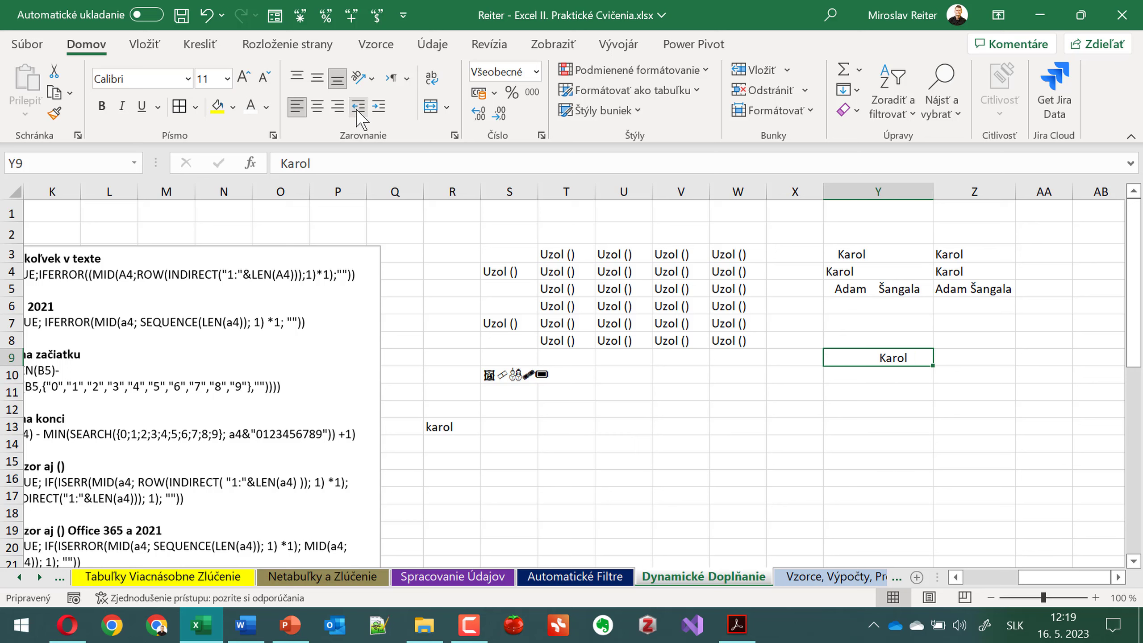
{"action": "left_click", "coordinate": [358, 107]}
{"action": "left_click", "coordinate": [358, 106]}
{"action": "left_click", "coordinate": [358, 107]}
{"action": "left_click", "coordinate": [358, 107]}
{"action": "left_click", "coordinate": [379, 106]}
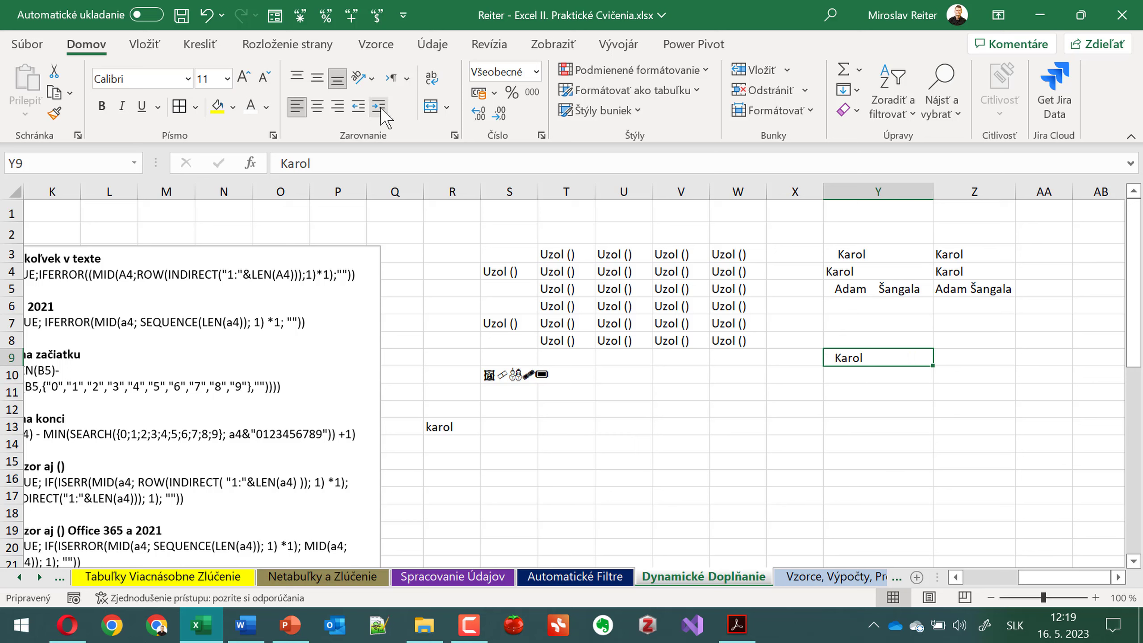
{"action": "left_click", "coordinate": [379, 106]}
{"action": "left_click", "coordinate": [378, 107]}
{"action": "left_click", "coordinate": [378, 106]}
{"action": "left_click", "coordinate": [378, 106]}
{"action": "left_click", "coordinate": [378, 106]}
{"action": "left_click", "coordinate": [358, 107]}
{"action": "left_click", "coordinate": [358, 107]}
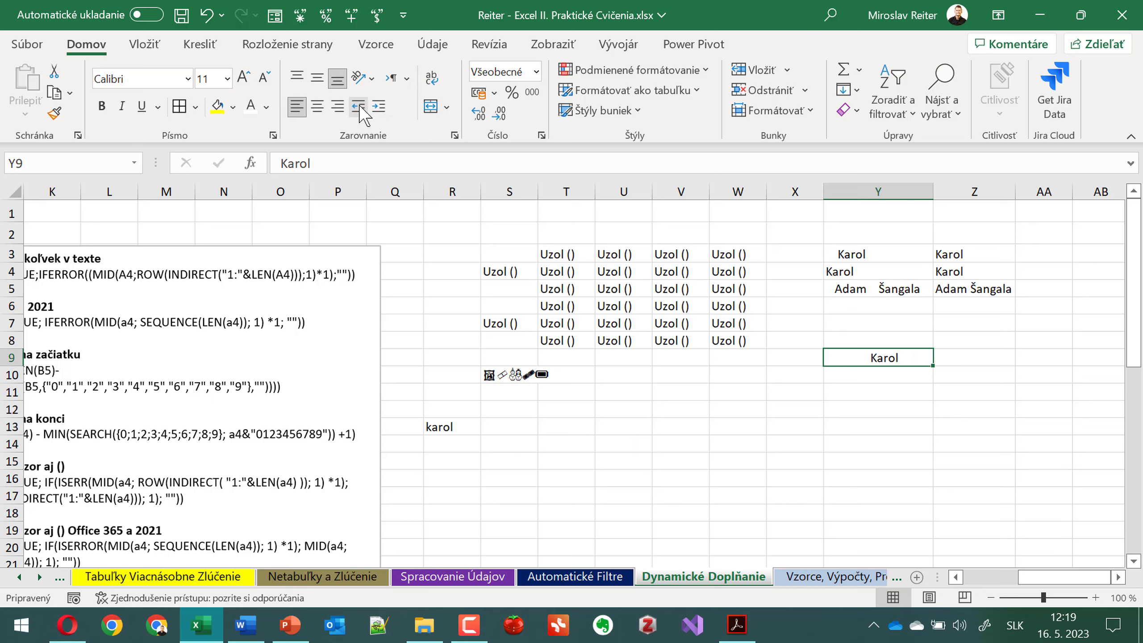
{"action": "left_click", "coordinate": [358, 106]}
{"action": "left_click", "coordinate": [358, 106]}
{"action": "left_click", "coordinate": [359, 106]}
{"action": "left_click", "coordinate": [344, 106]}
{"action": "left_click", "coordinate": [359, 106]}
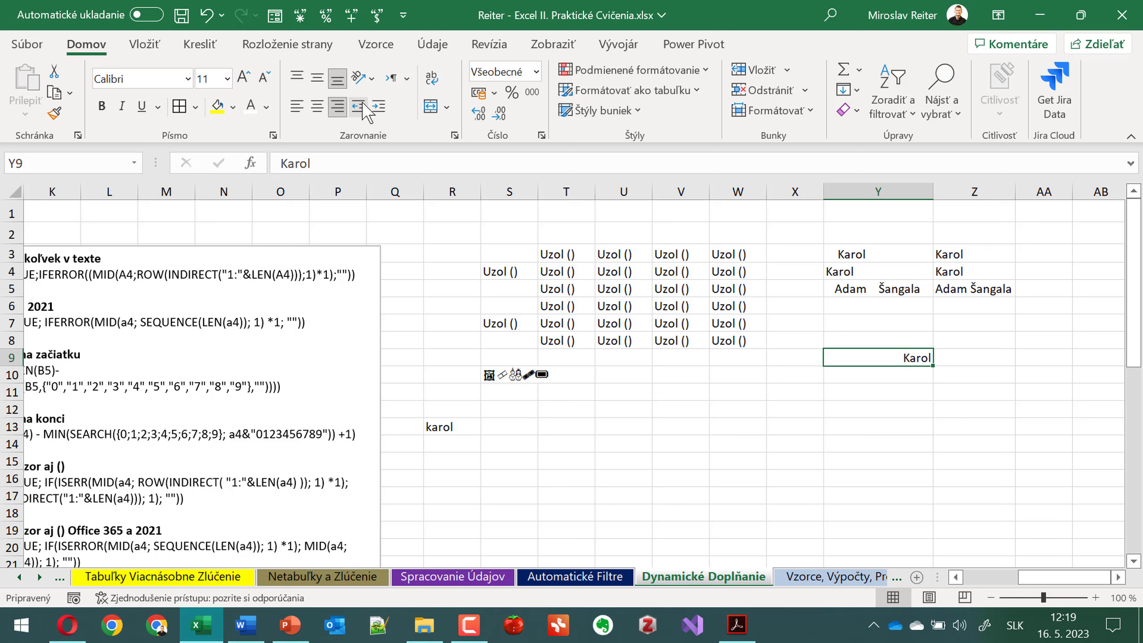
{"action": "left_click", "coordinate": [305, 106]}
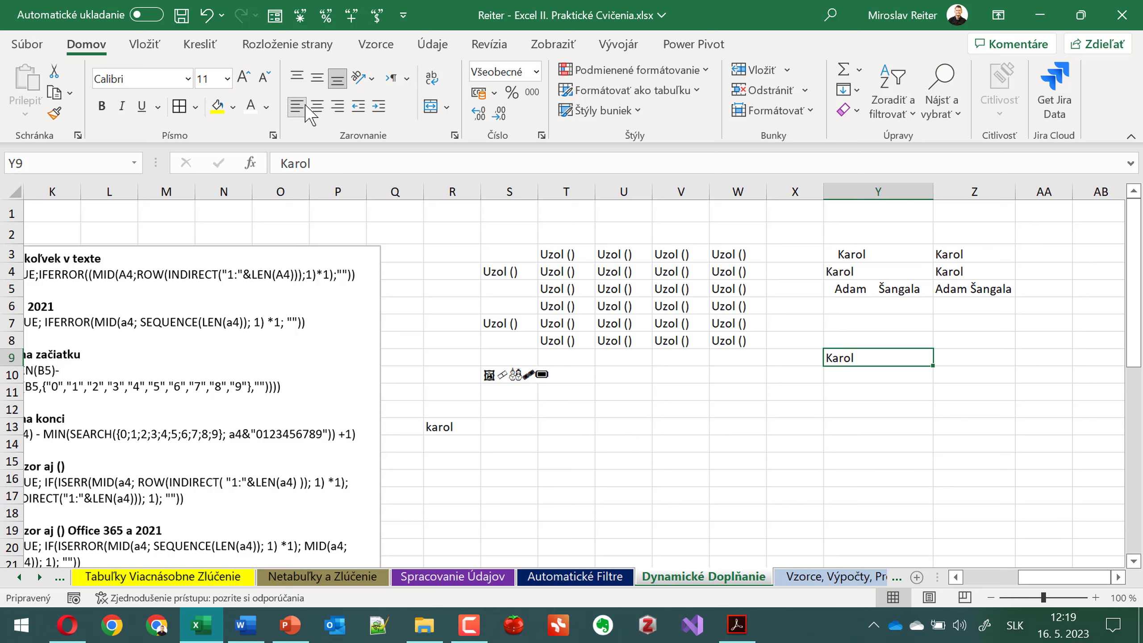
- Add 'Adam' as a second line inside cell Y9 and inspect the two-line entry
{"action": "double_click", "coordinate": [889, 354]}
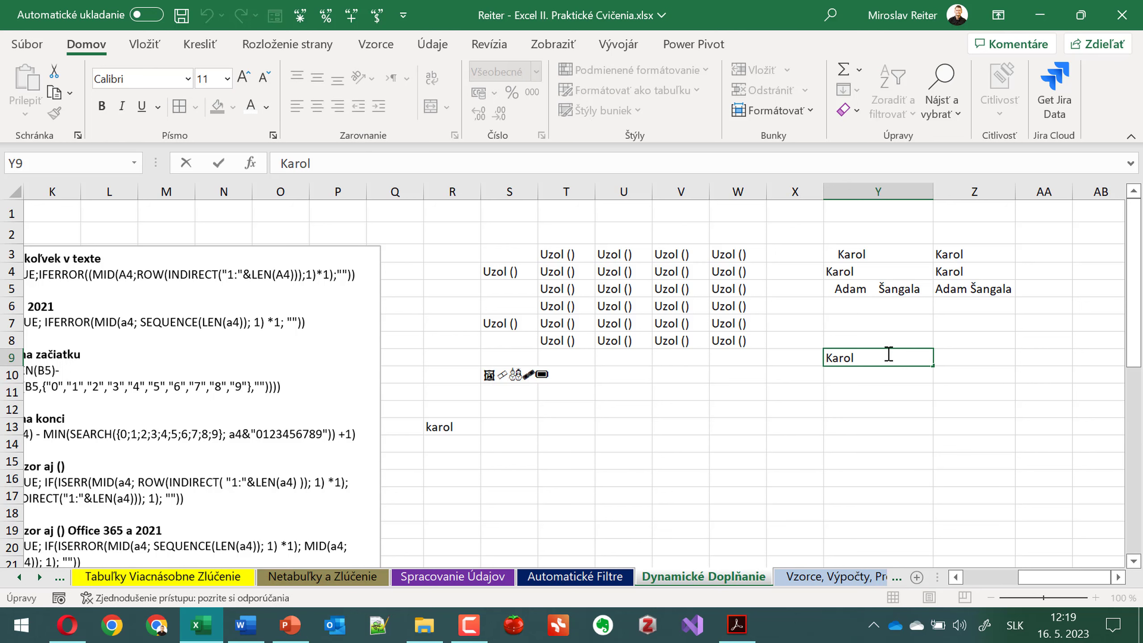
{"action": "key", "text": "alt+Return"}
{"action": "type", "text": "Adam"}
{"action": "key", "text": "Return"}
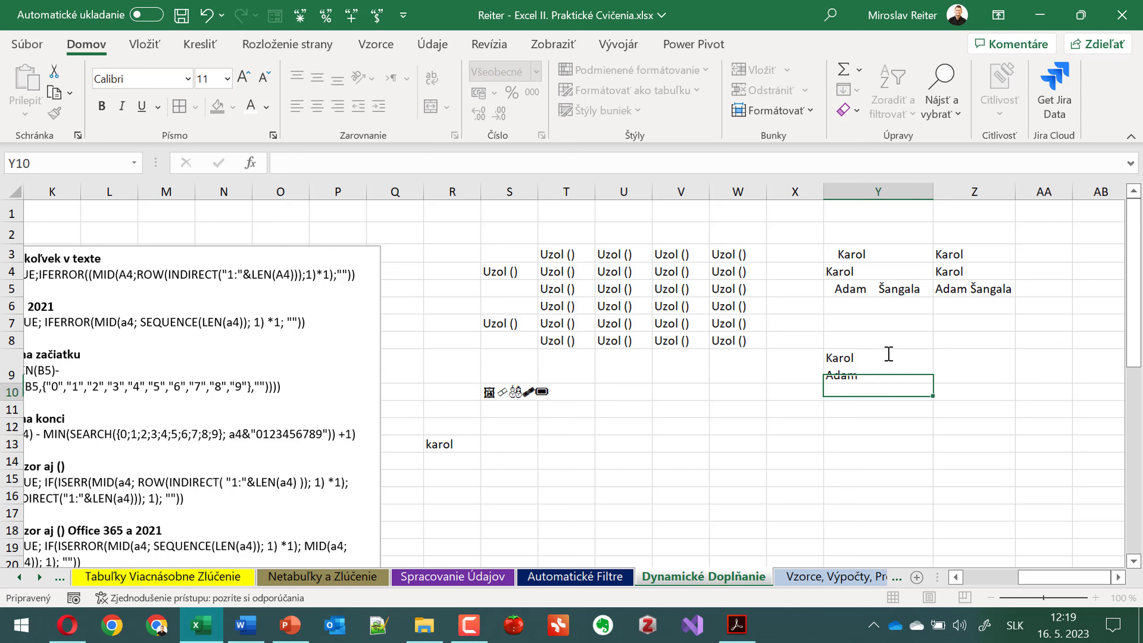
{"action": "left_click", "coordinate": [897, 370]}
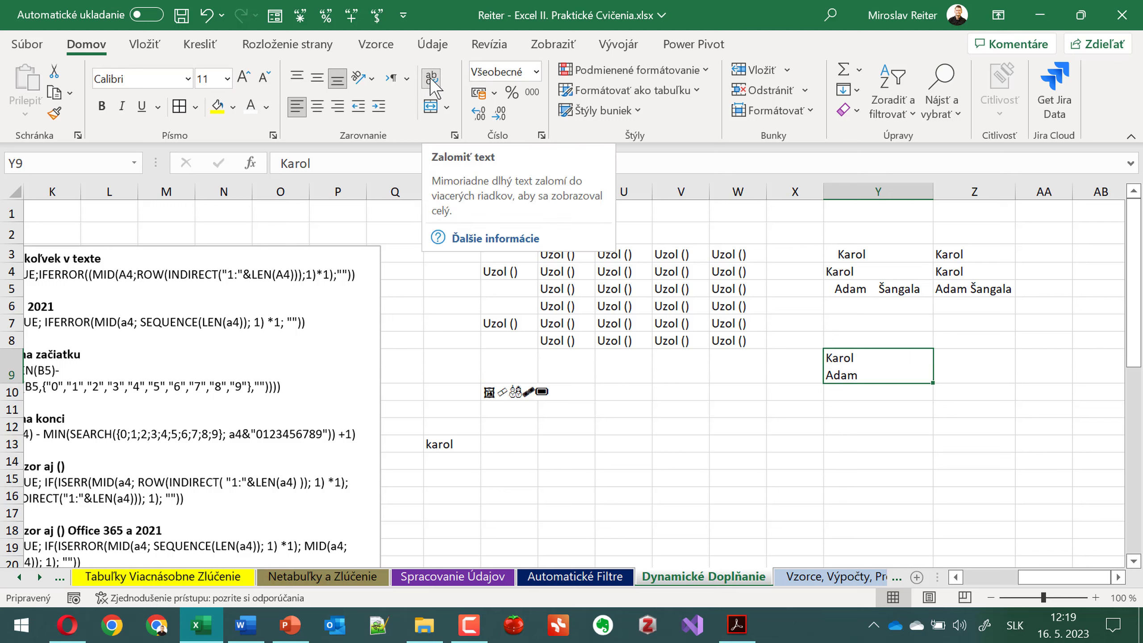
{"action": "double_click", "coordinate": [881, 361]}
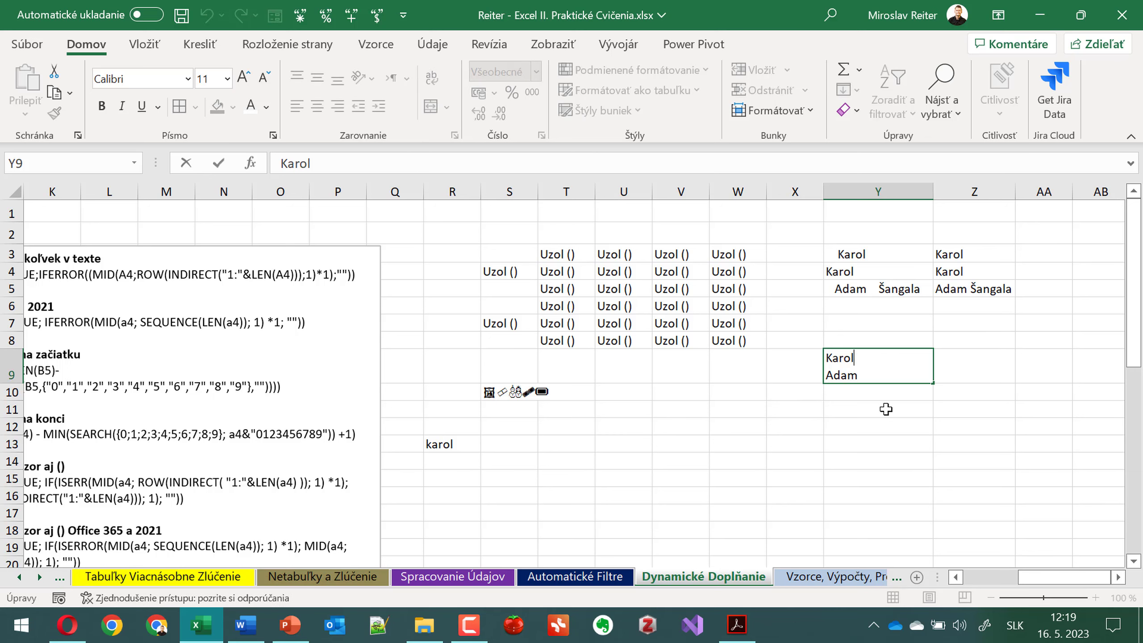
- Enter 'Martin' in Y11, then add 'Pavol' on a new line within the same cell
{"action": "left_click", "coordinate": [894, 408]}
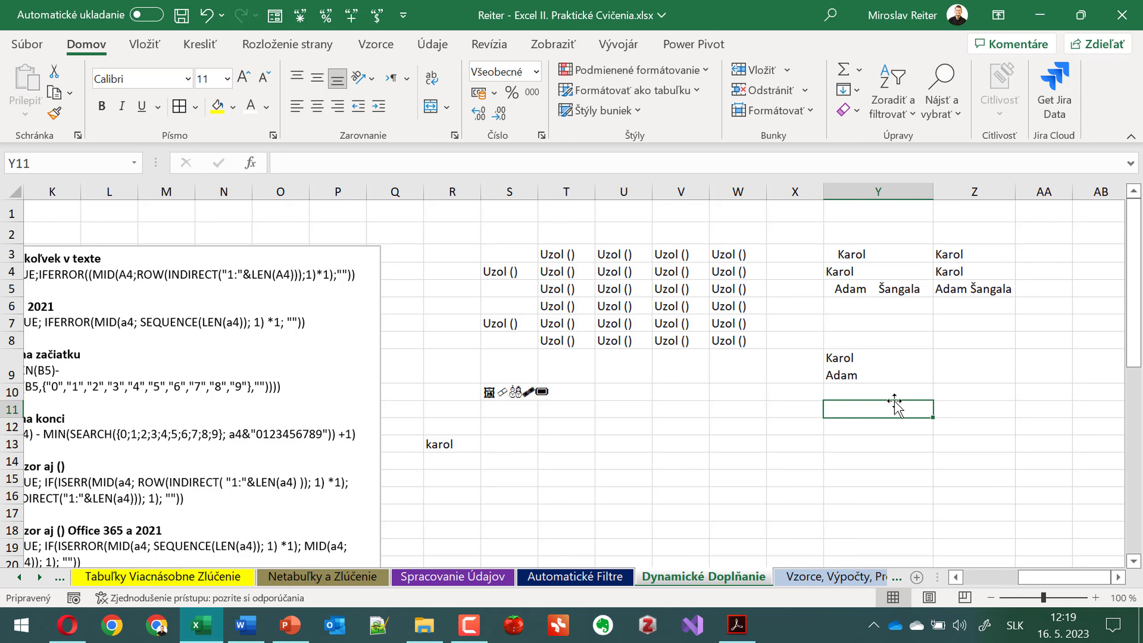
{"action": "type", "text": "Martin"}
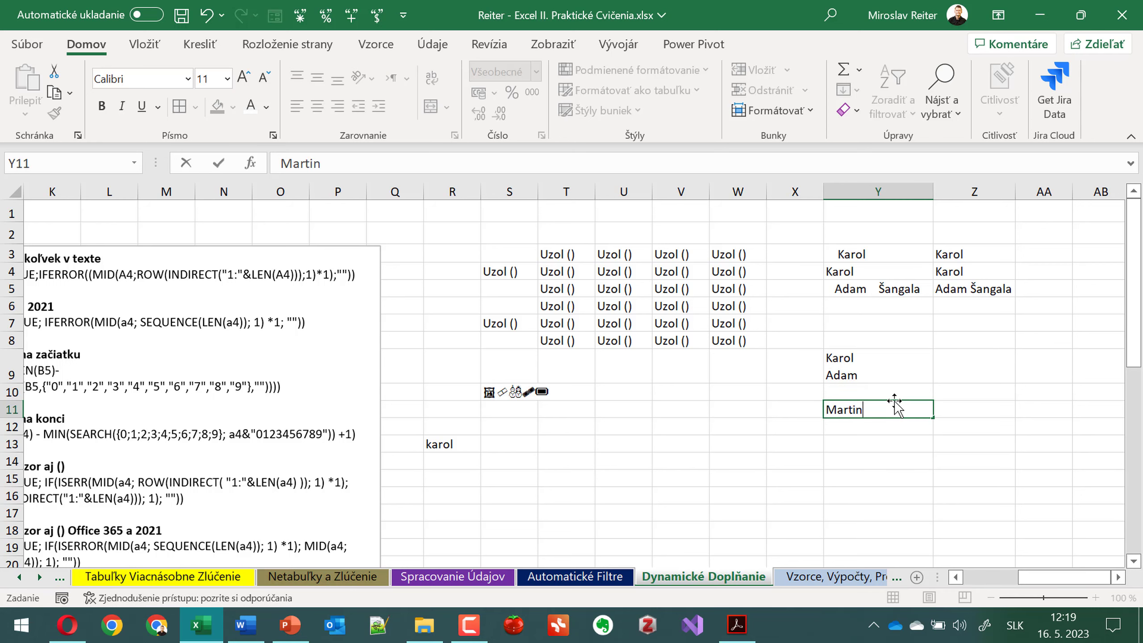
{"action": "key", "text": "Return"}
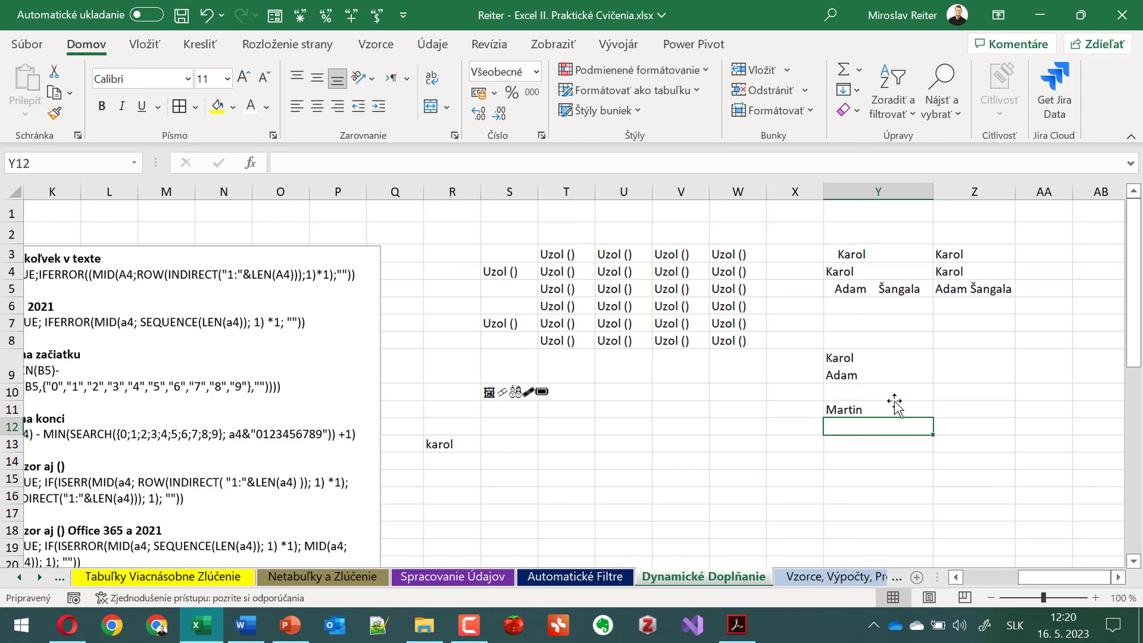
{"action": "left_click", "coordinate": [893, 408]}
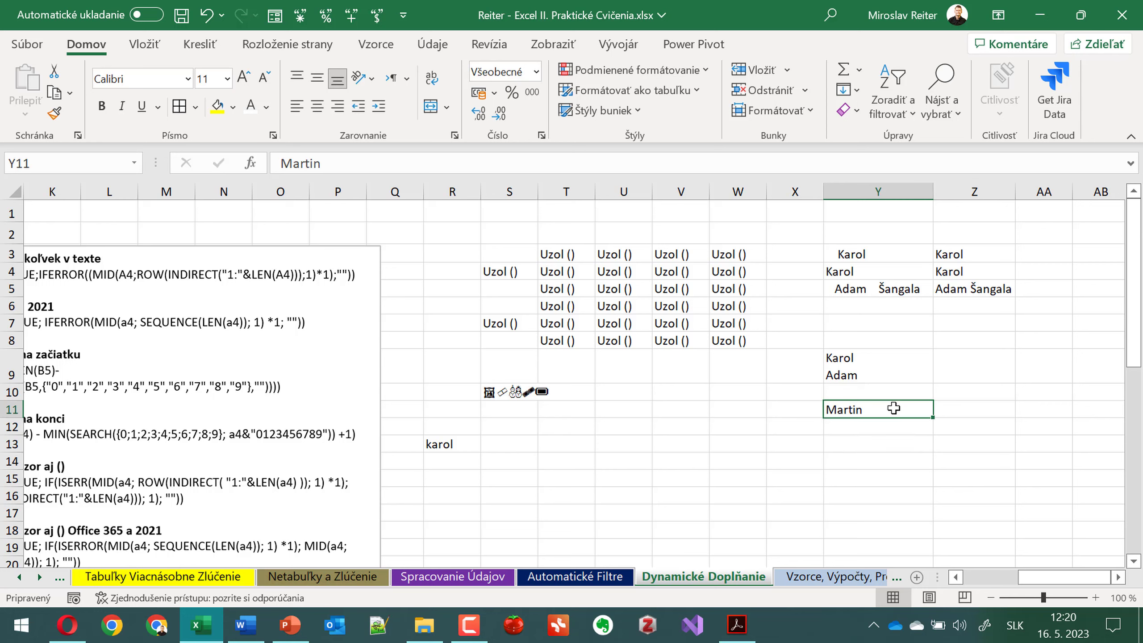
{"action": "double_click", "coordinate": [893, 409]}
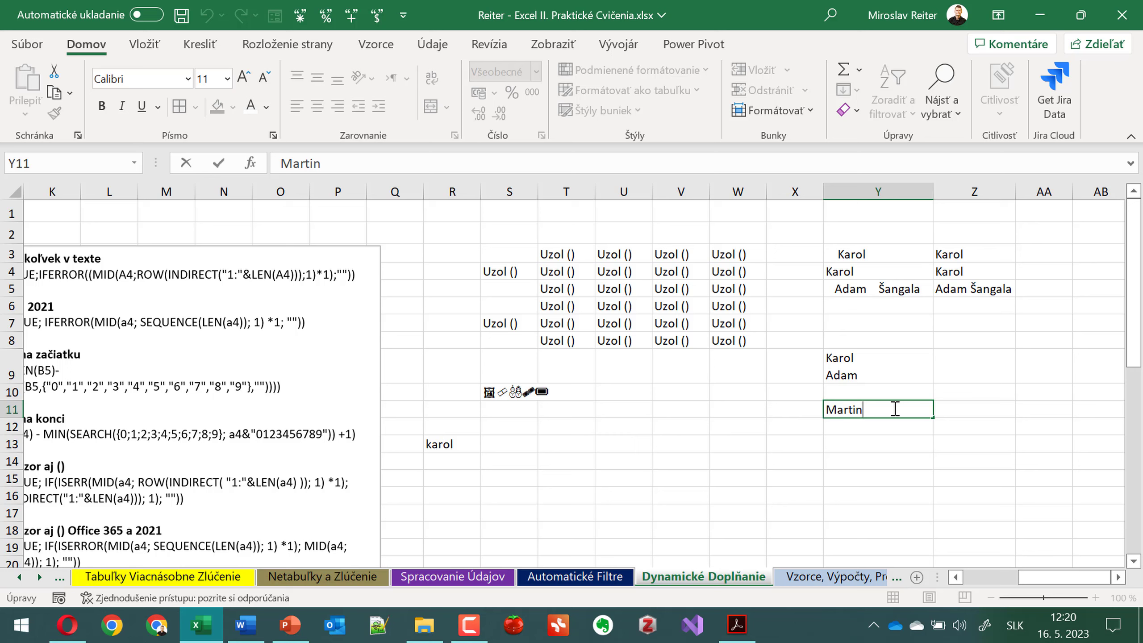
{"action": "key", "text": "alt+Return"}
{"action": "key", "text": "alt+Return"}
{"action": "key", "text": "alt+Return"}
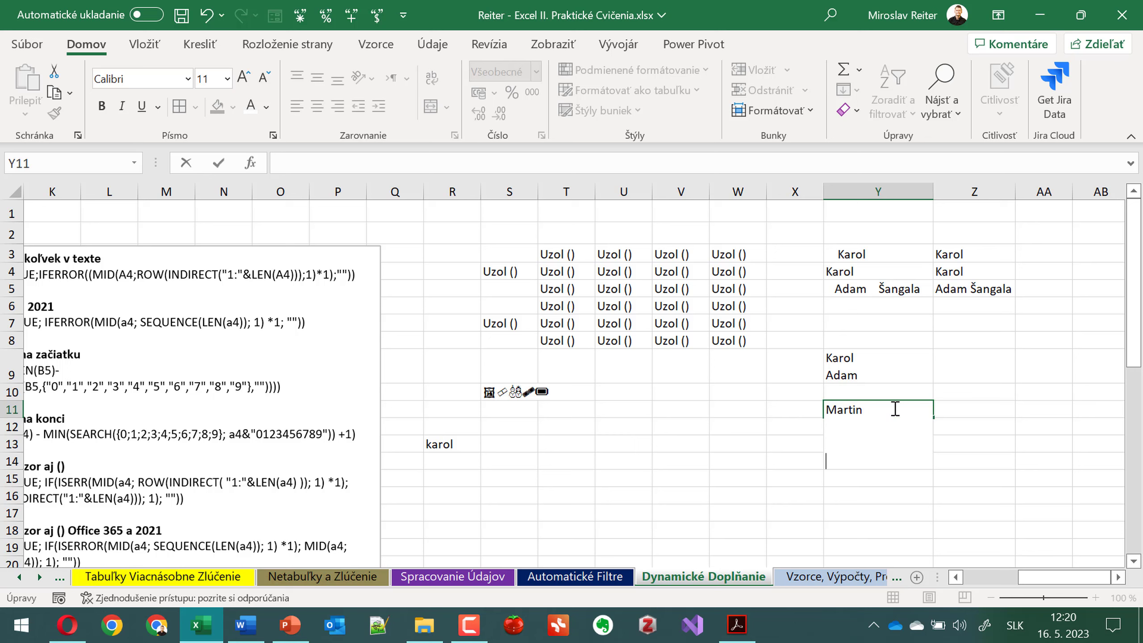
{"action": "type", "text": "Pavol"}
{"action": "key", "text": "Return"}
{"action": "left_click", "coordinate": [894, 408]}
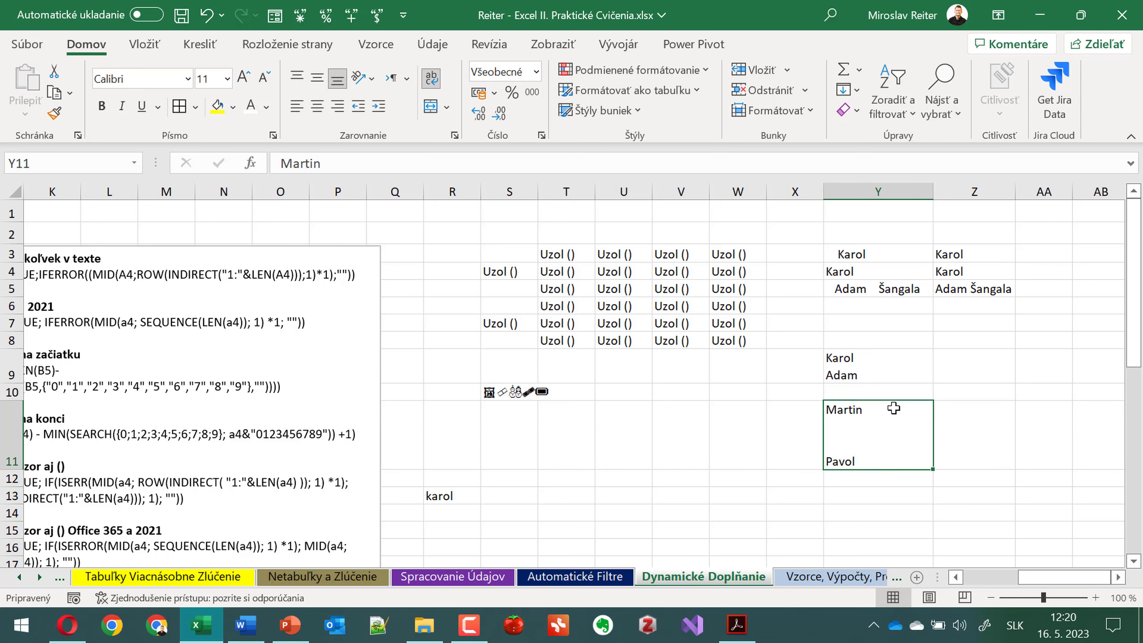